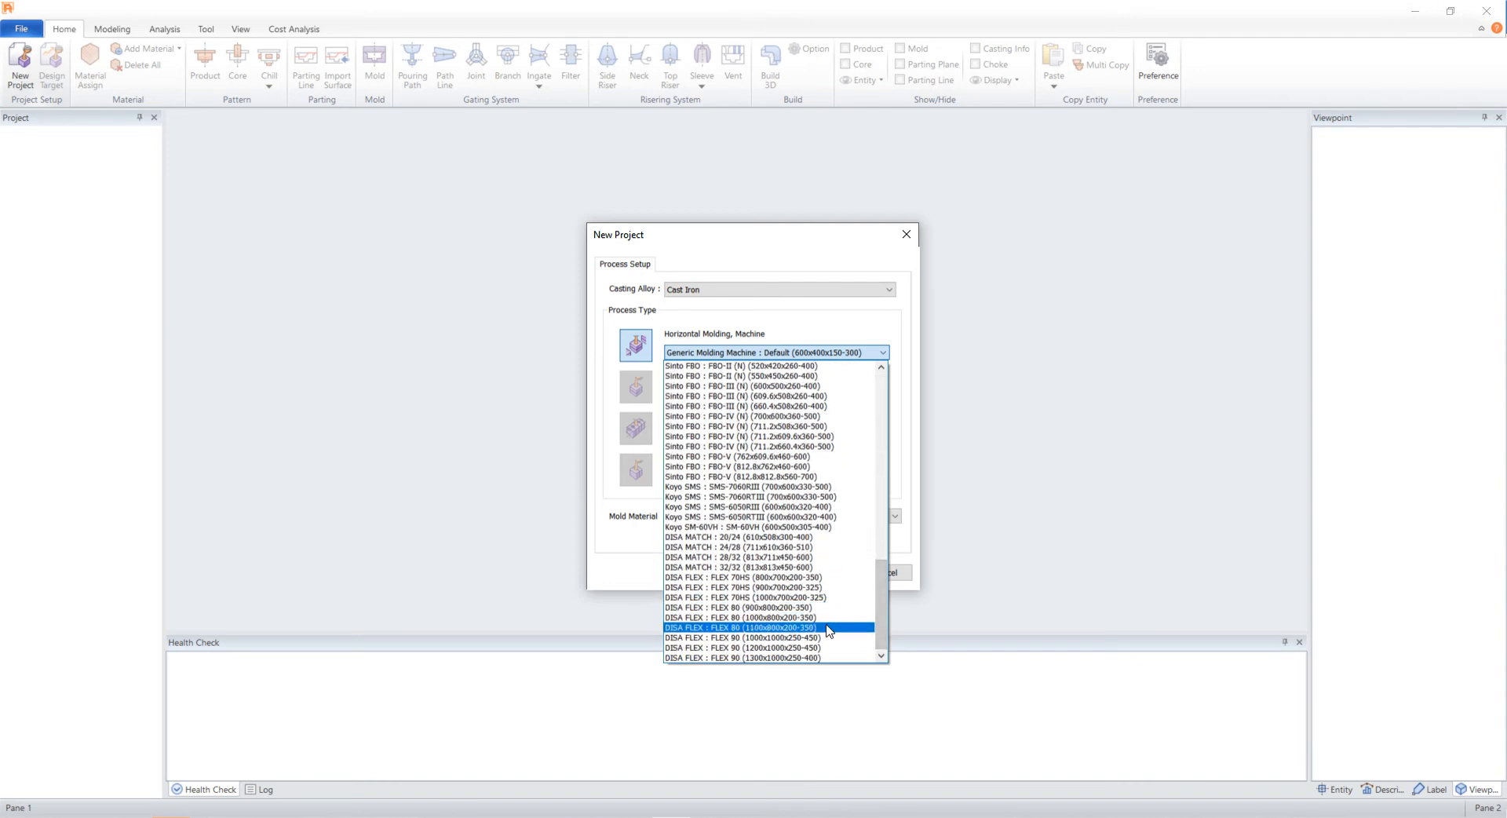
- Create the new project using the DISA FLEX : FLEX 80 (1100x800x200-350) horizontal molding machine
{"action": "left_click", "coordinate": [785, 628]}
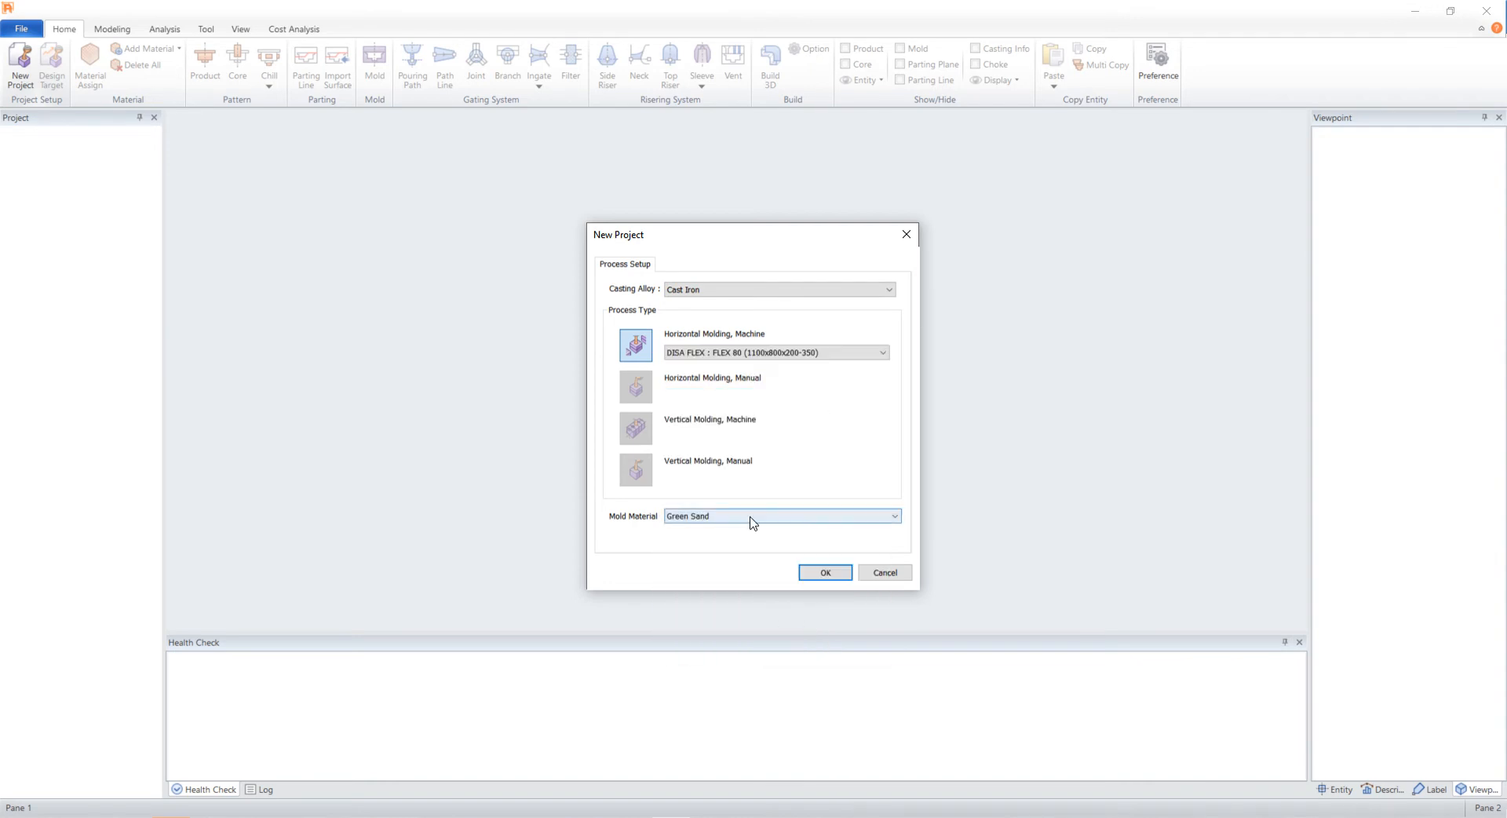
{"action": "left_click", "coordinate": [820, 573]}
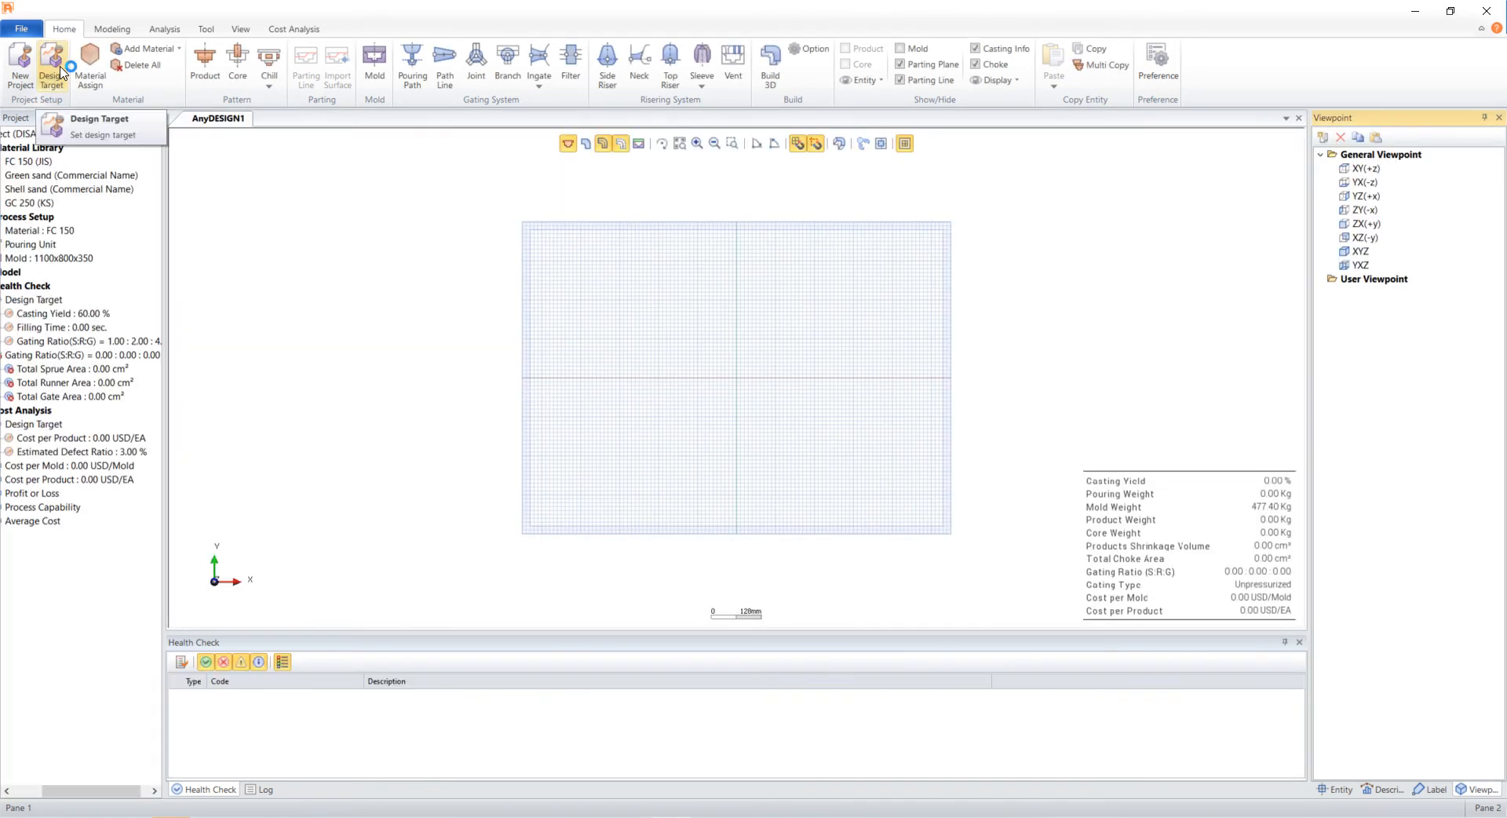
- Set the design target's casting yield to 70% and fill in the recommended filling time for a 90 kg casting
{"action": "left_click", "coordinate": [61, 73]}
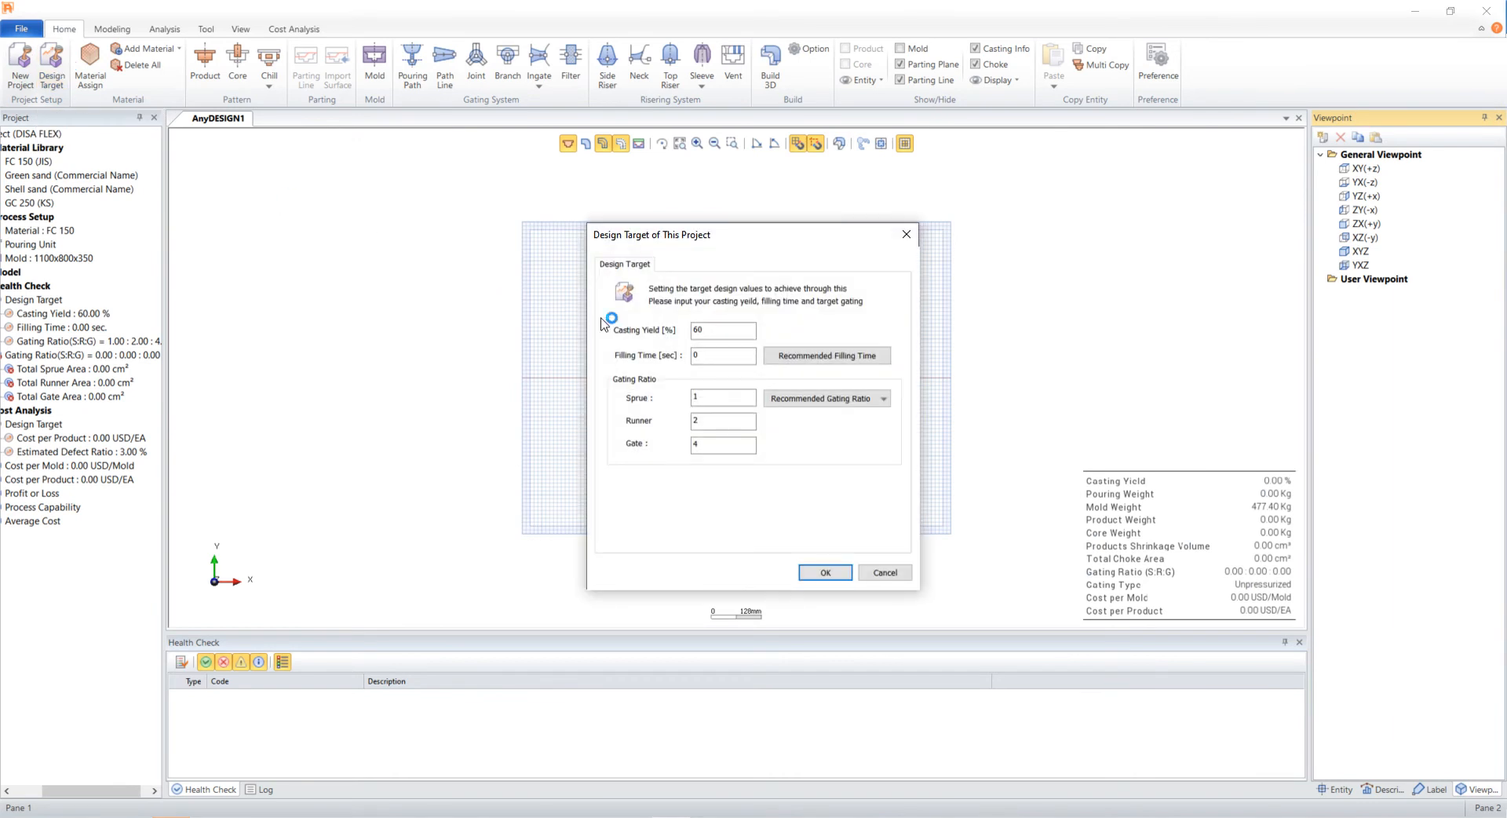
{"action": "type", "text": "70"}
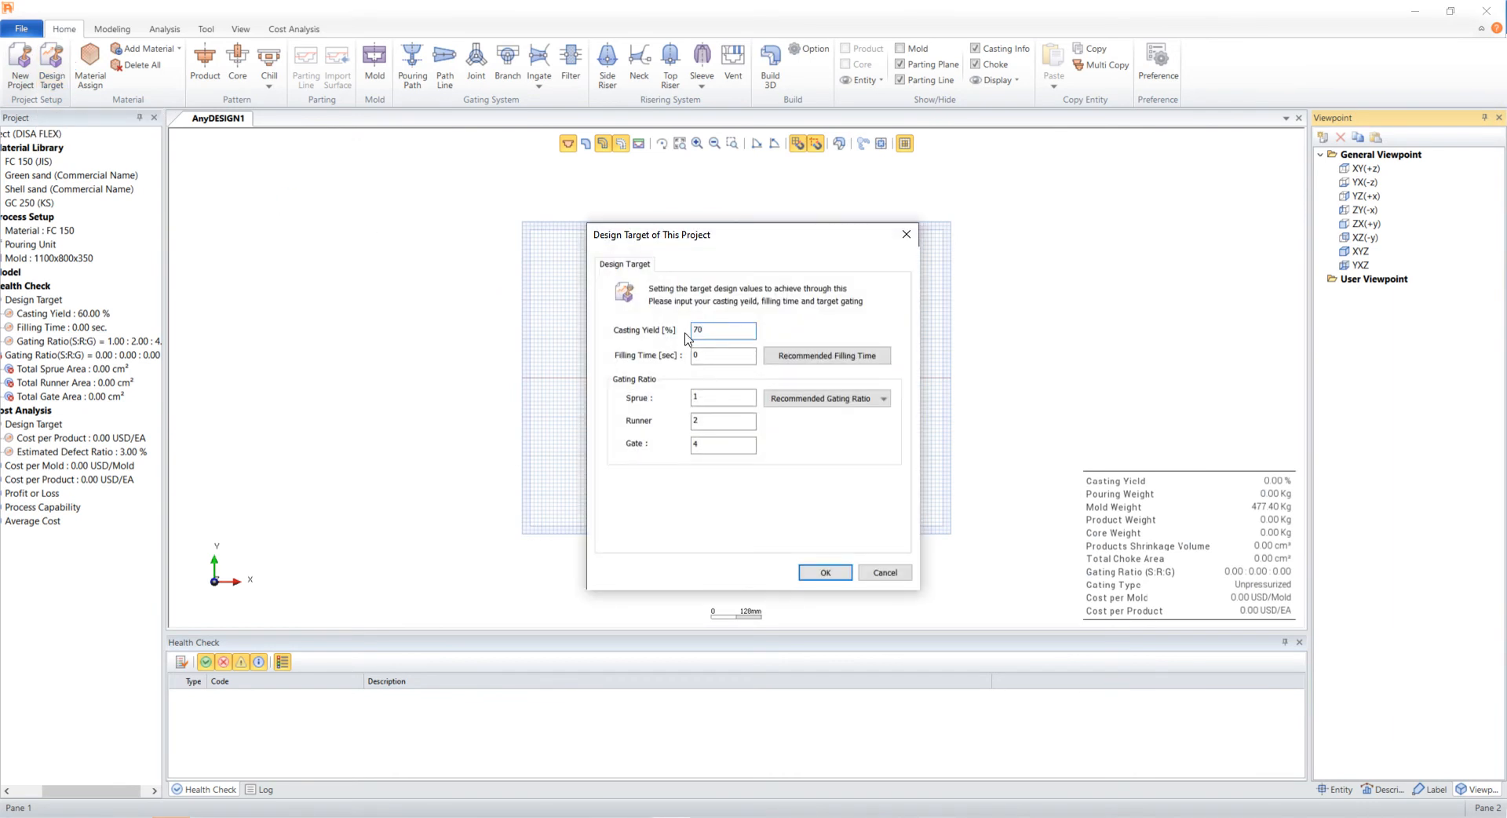
{"action": "left_click", "coordinate": [870, 362]}
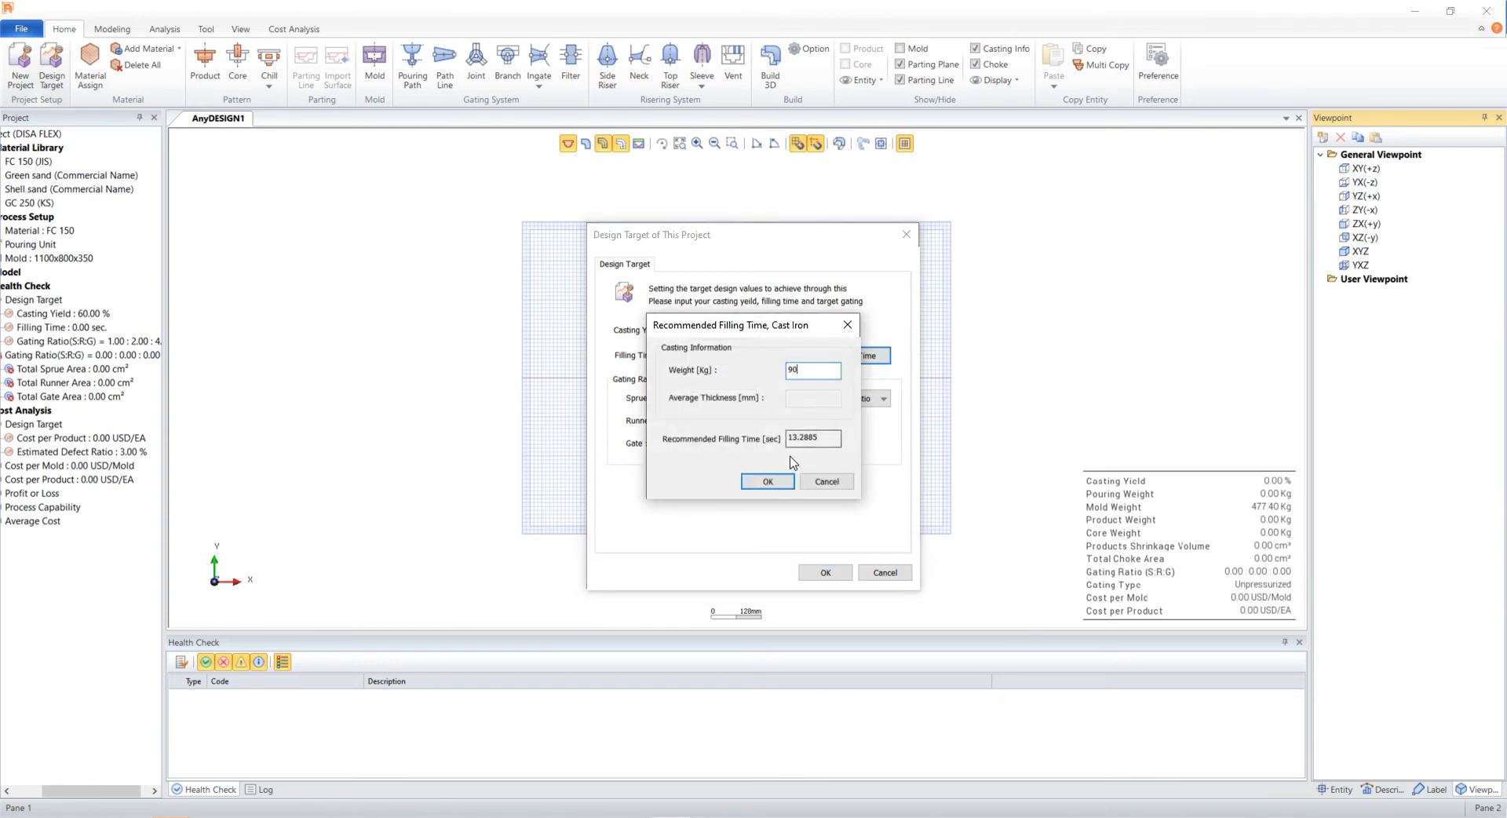
{"action": "left_click", "coordinate": [768, 481]}
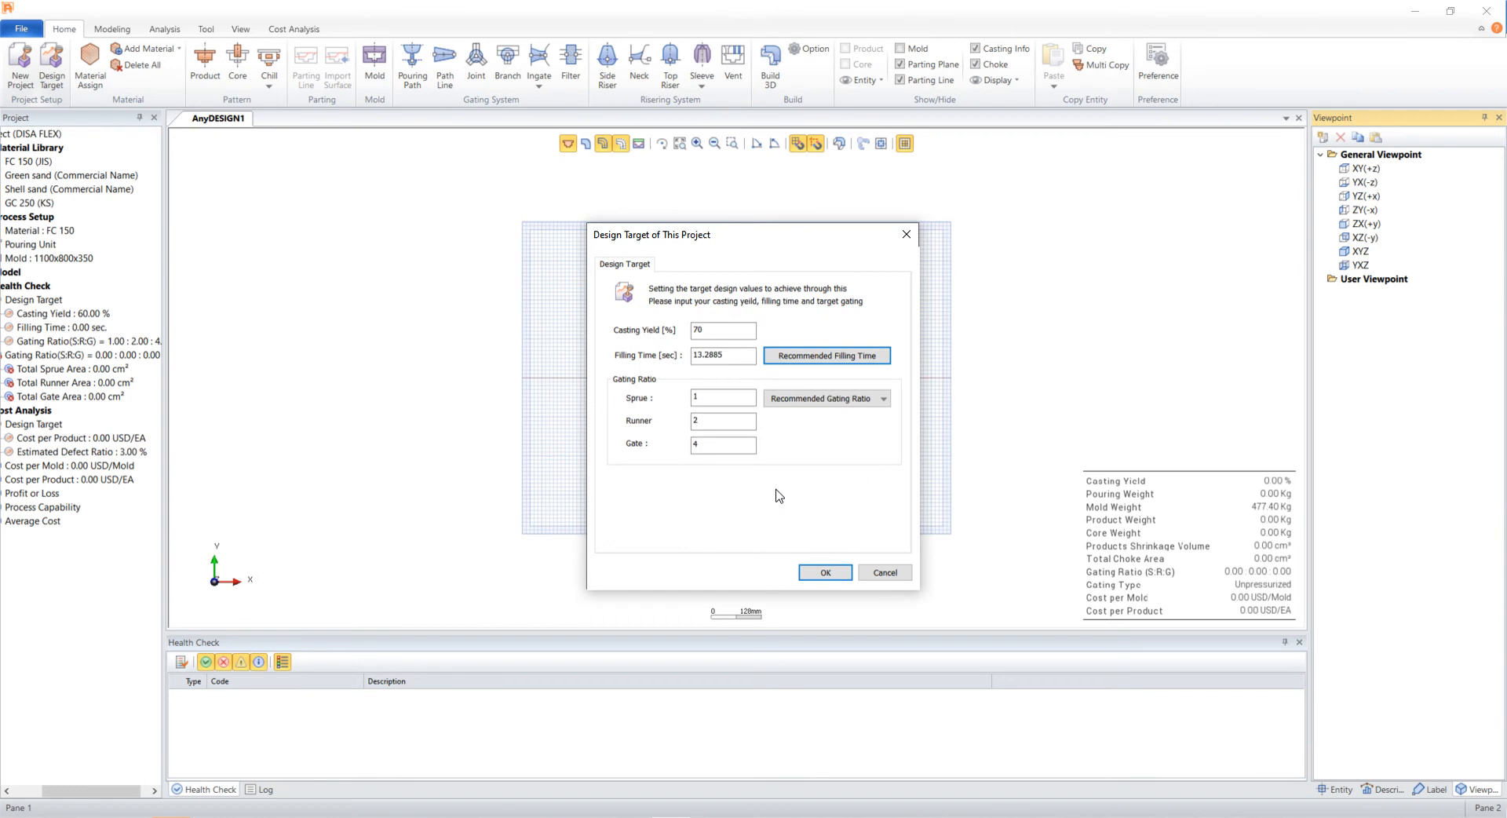
{"action": "left_click", "coordinate": [820, 572]}
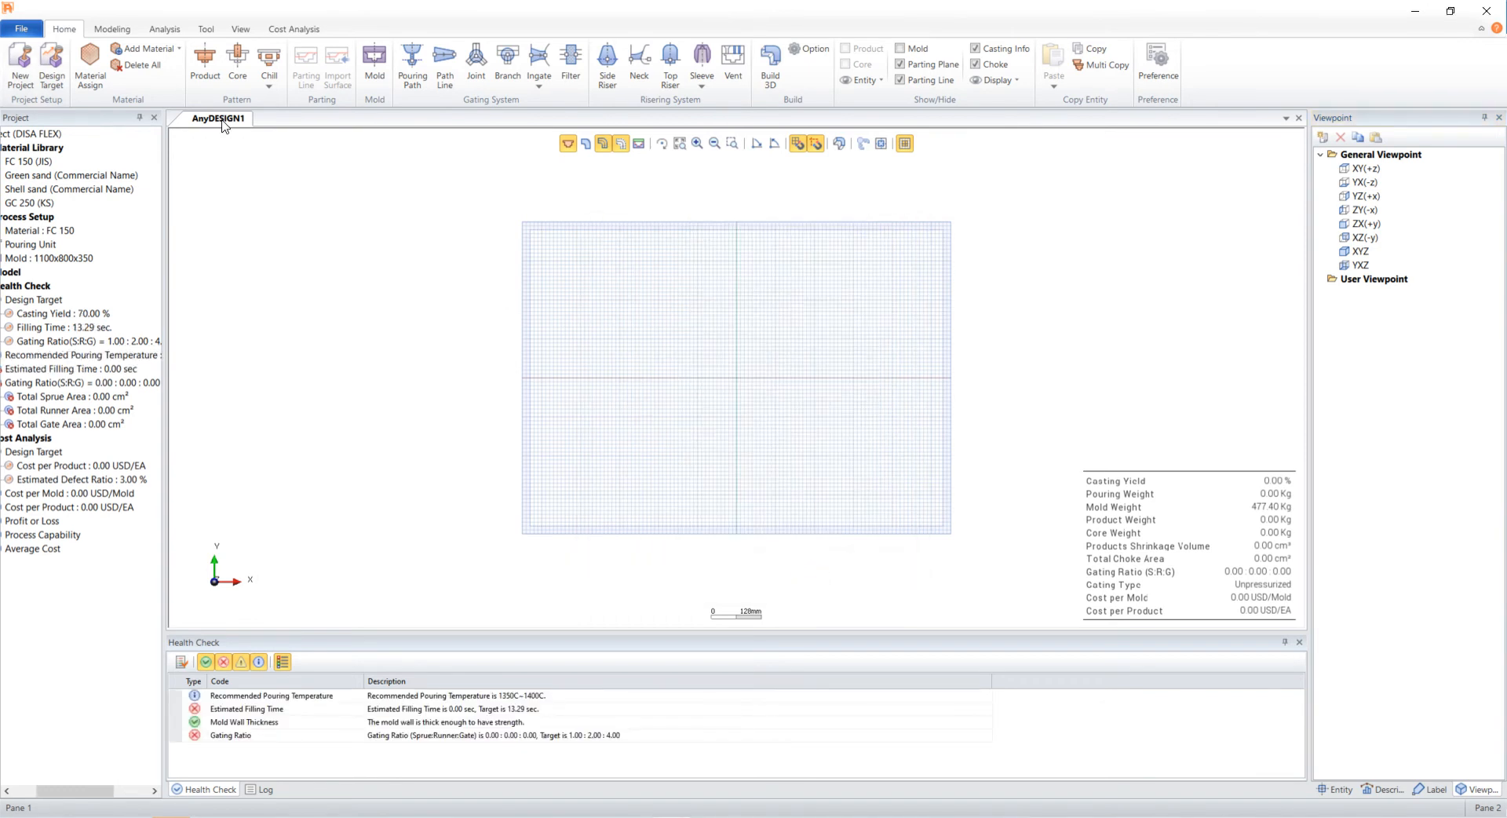
- Add FCD 450 from the cast iron material database to the project's material library
{"action": "left_click", "coordinate": [156, 52]}
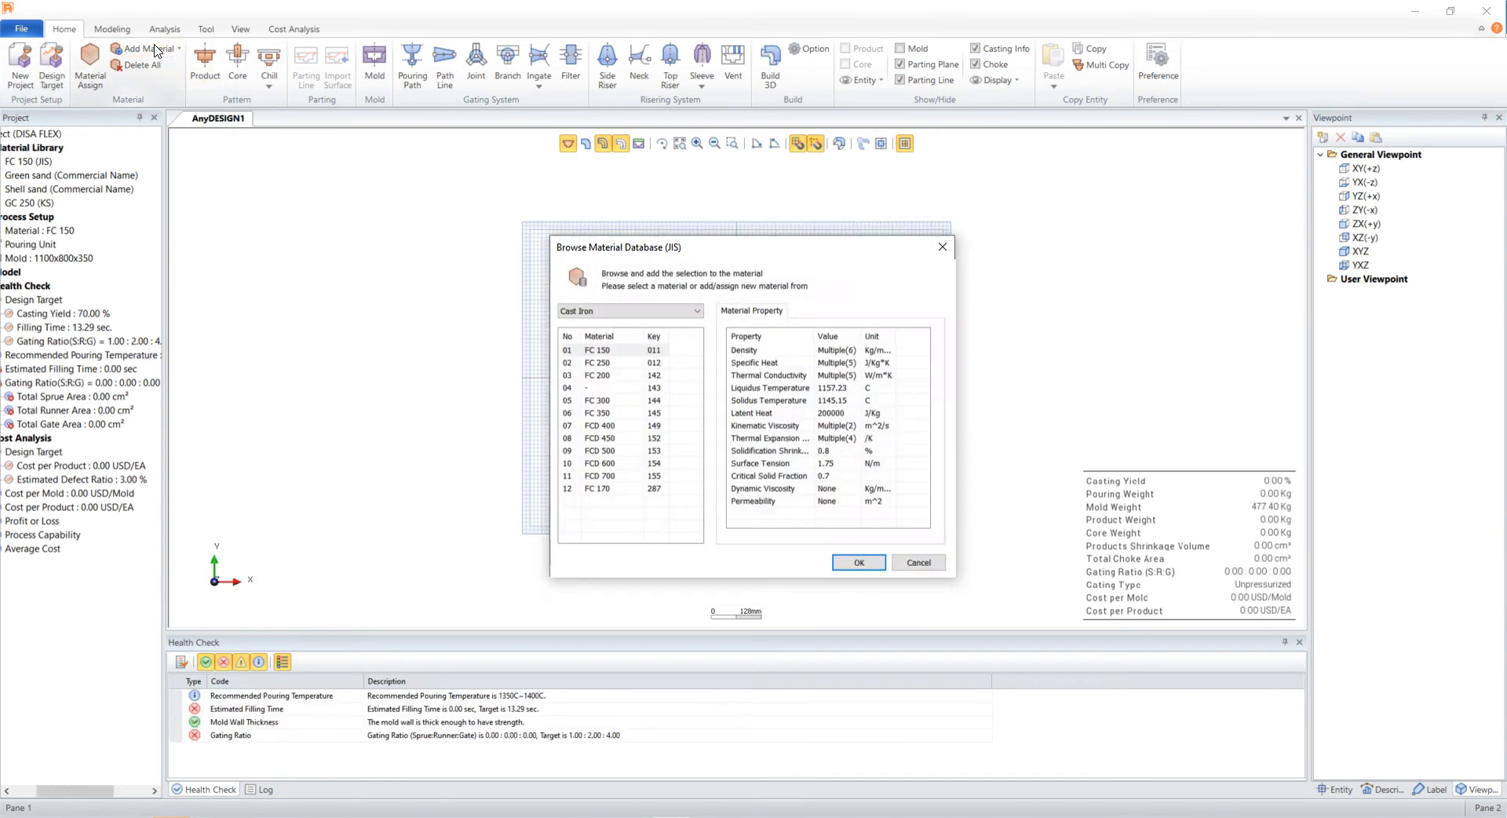
{"action": "left_click", "coordinate": [601, 438]}
{"action": "left_click", "coordinate": [858, 564]}
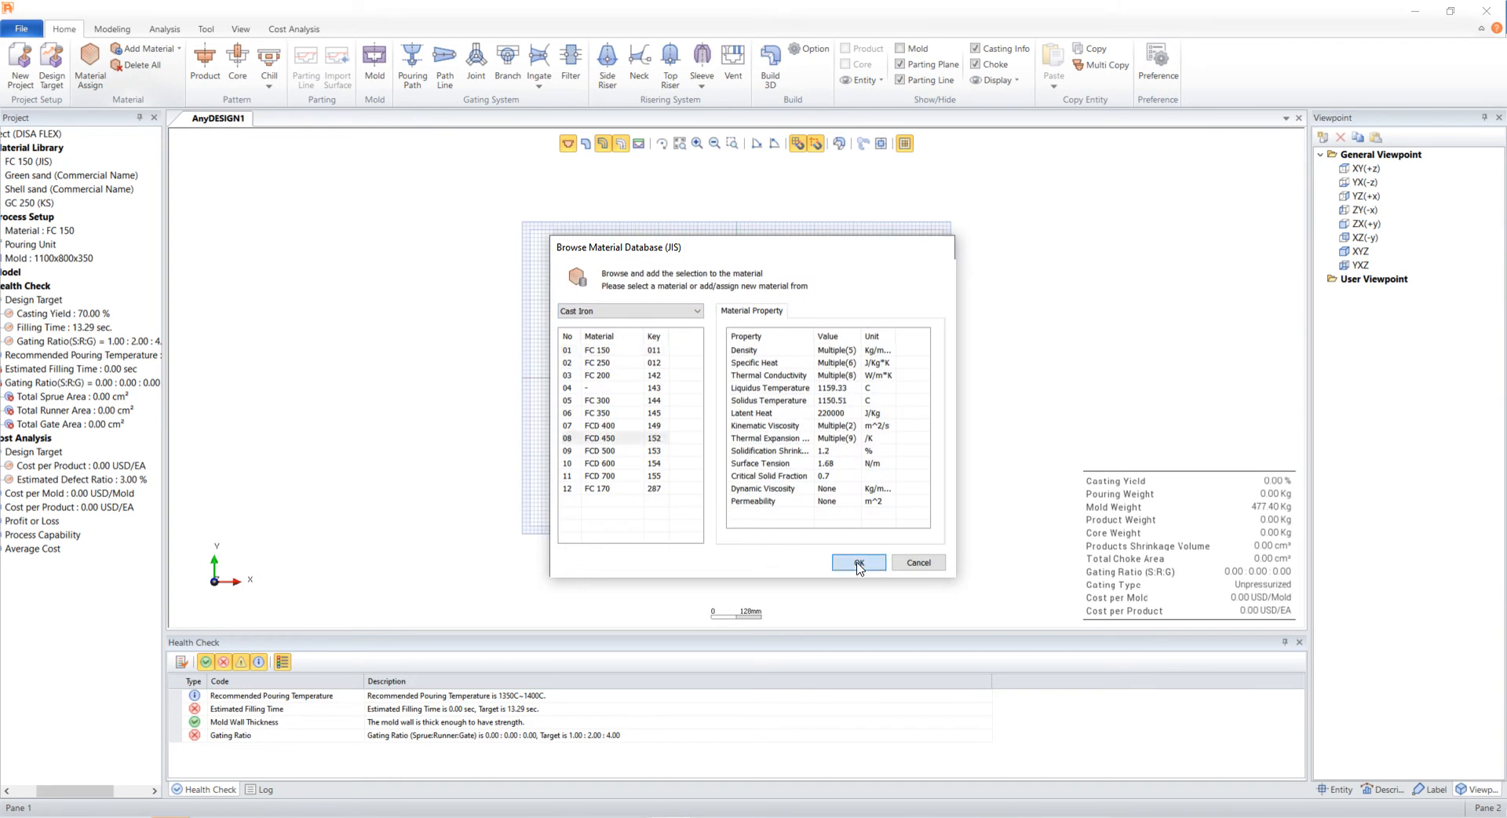
- Assign FCD 450 as the casting material
{"action": "left_click", "coordinate": [92, 75]}
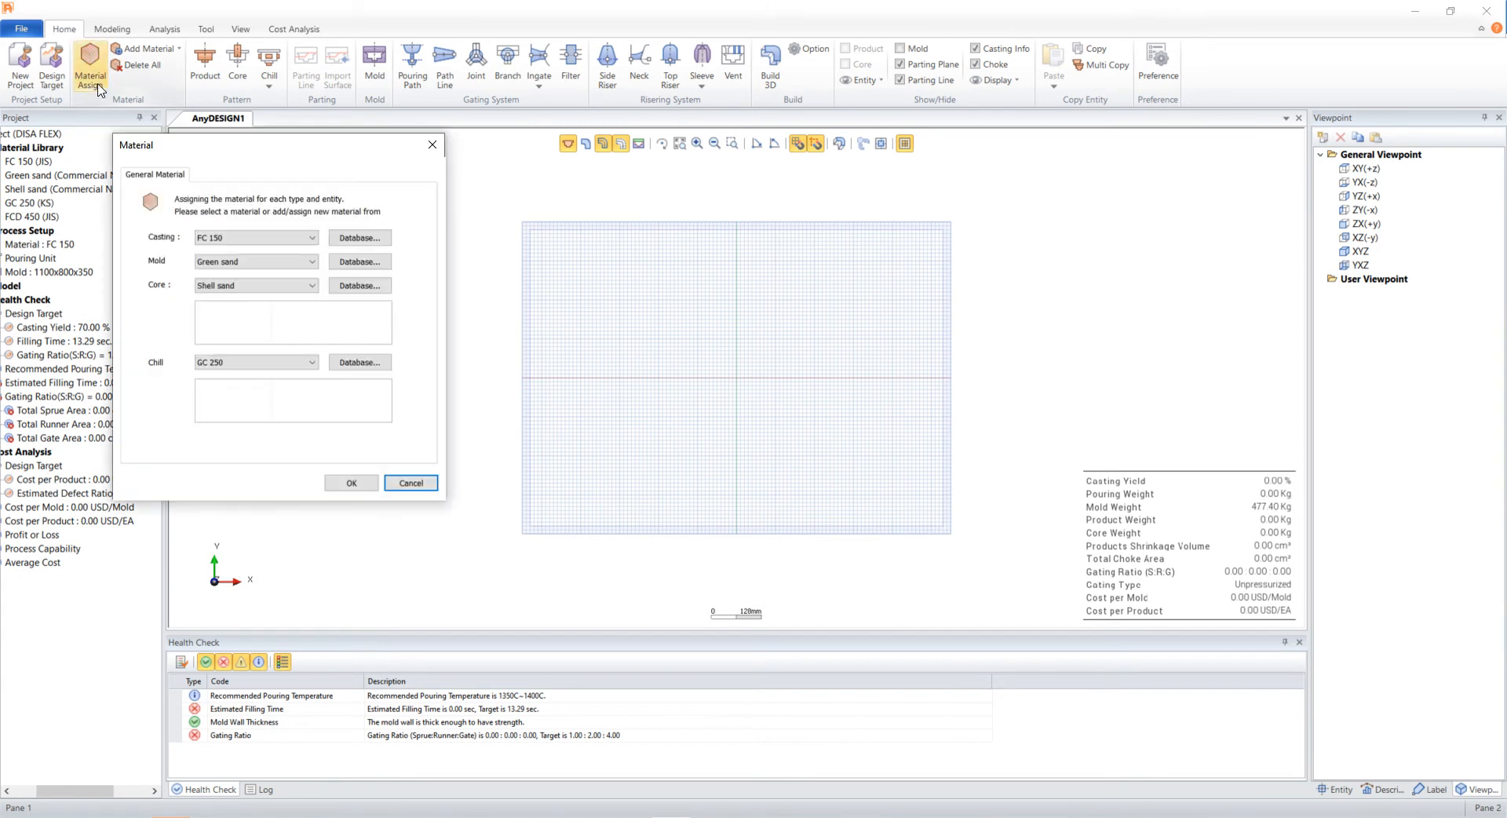
{"action": "left_click", "coordinate": [235, 237]}
{"action": "left_click", "coordinate": [244, 302]}
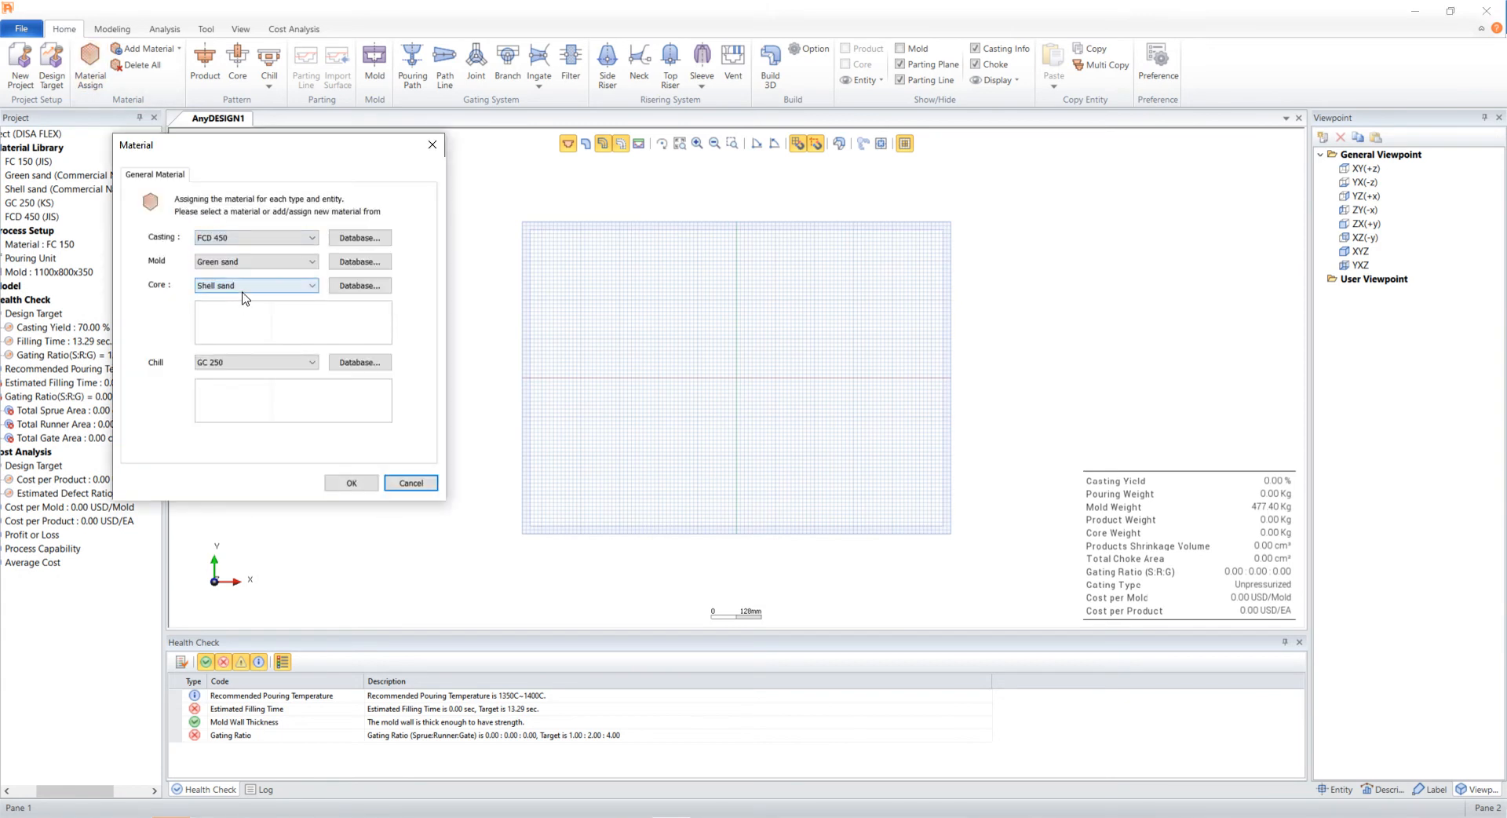
{"action": "left_click", "coordinate": [348, 482]}
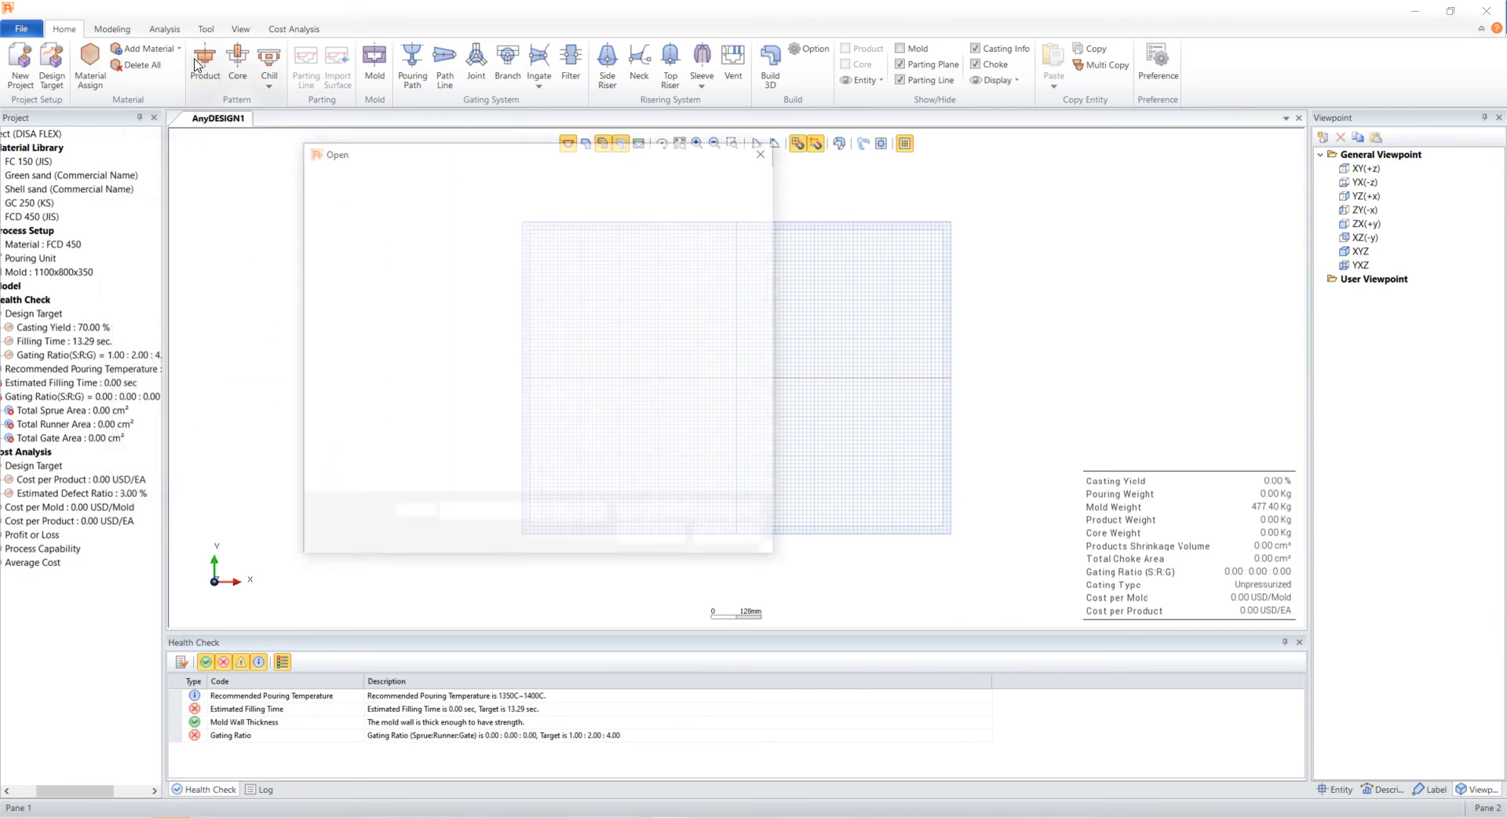
- Import 1. Tutorial_Cavity.x_t as the product model
{"action": "left_click", "coordinate": [386, 271]}
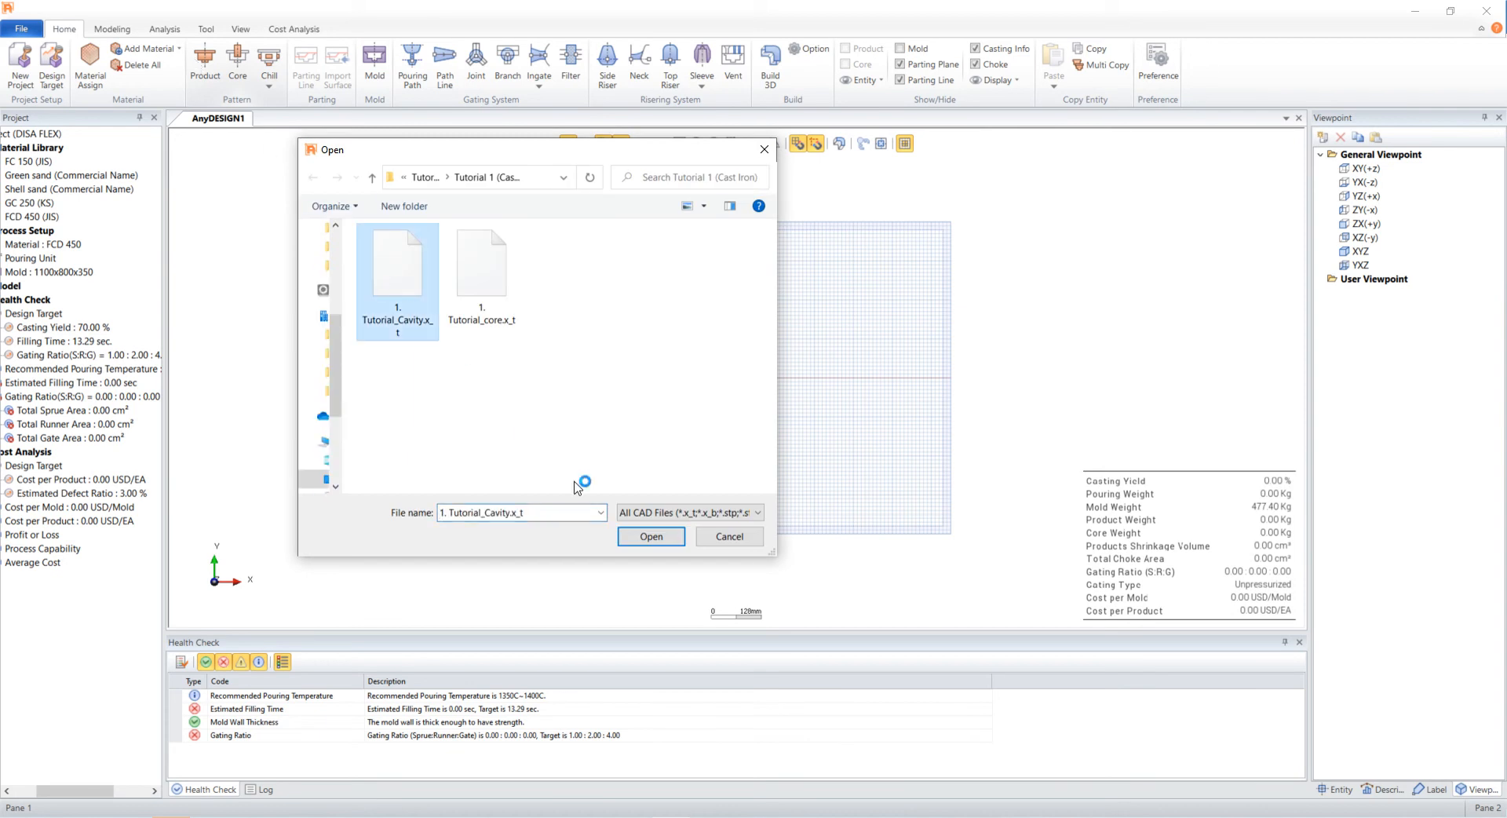
{"action": "left_click", "coordinate": [632, 536]}
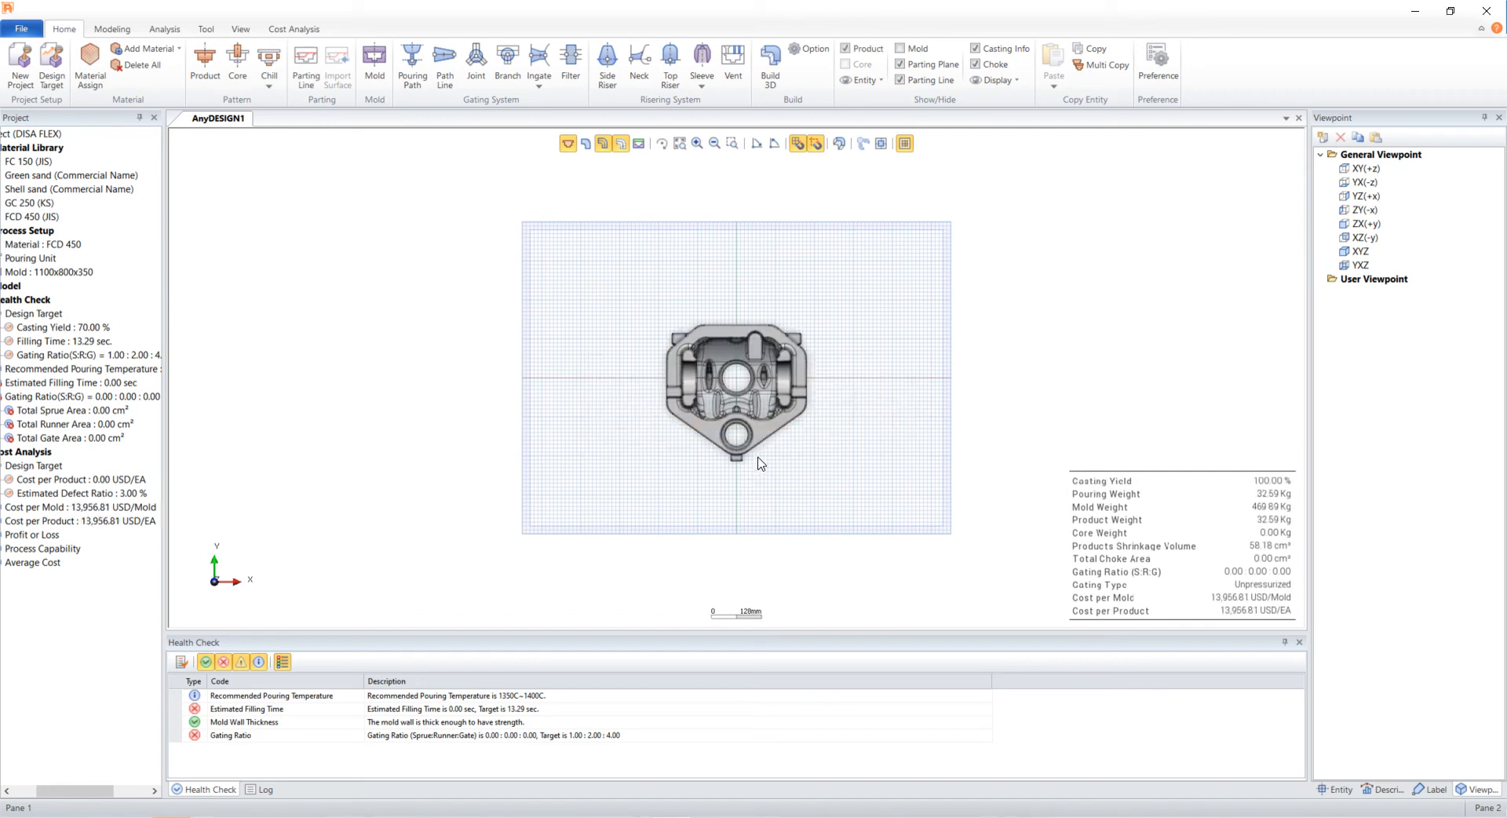
- Save the orbited 3D view as a user viewpoint named Ad Tutorial and switch between it and XY(+z)
{"action": "middle_click_drag", "start_coordinate": [776, 430], "coordinate": [767, 376]}
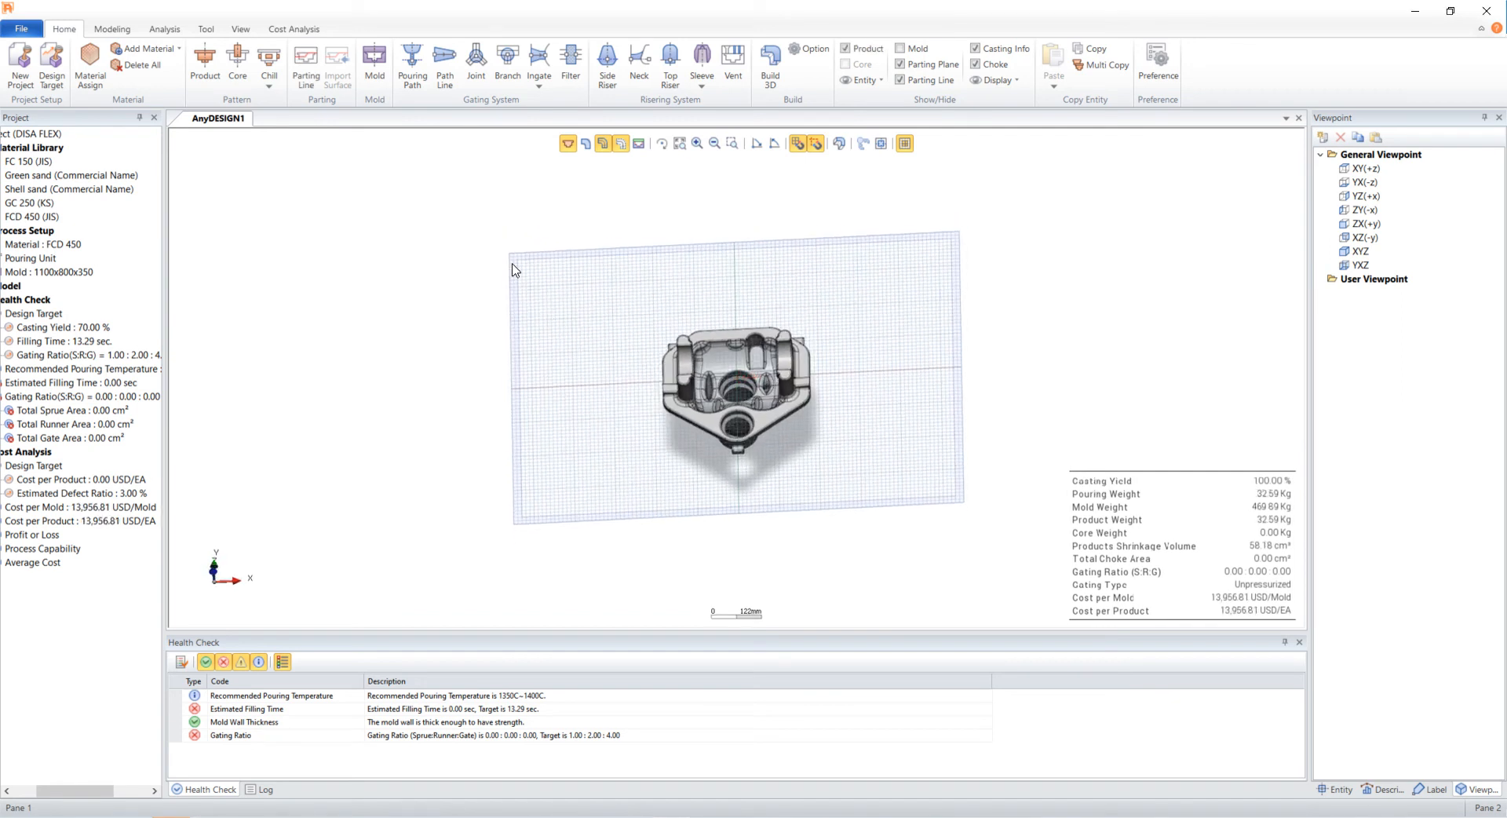
{"action": "middle_click_drag", "start_coordinate": [510, 270], "coordinate": [528, 253]}
{"action": "mouse_move", "coordinate": [938, 371]}
{"action": "middle_mouse_down"}
{"action": "mouse_move", "coordinate": [933, 359]}
{"action": "mouse_move", "coordinate": [938, 391]}
{"action": "mouse_move", "coordinate": [848, 409]}
{"action": "middle_mouse_up"}
{"action": "scroll", "coordinate": [914, 385], "scroll_direction": "up", "scroll_amount": 2}
{"action": "middle_click_drag", "start_coordinate": [477, 301], "coordinate": [490, 285]}
{"action": "middle_click_drag", "start_coordinate": [893, 414], "coordinate": [820, 420]}
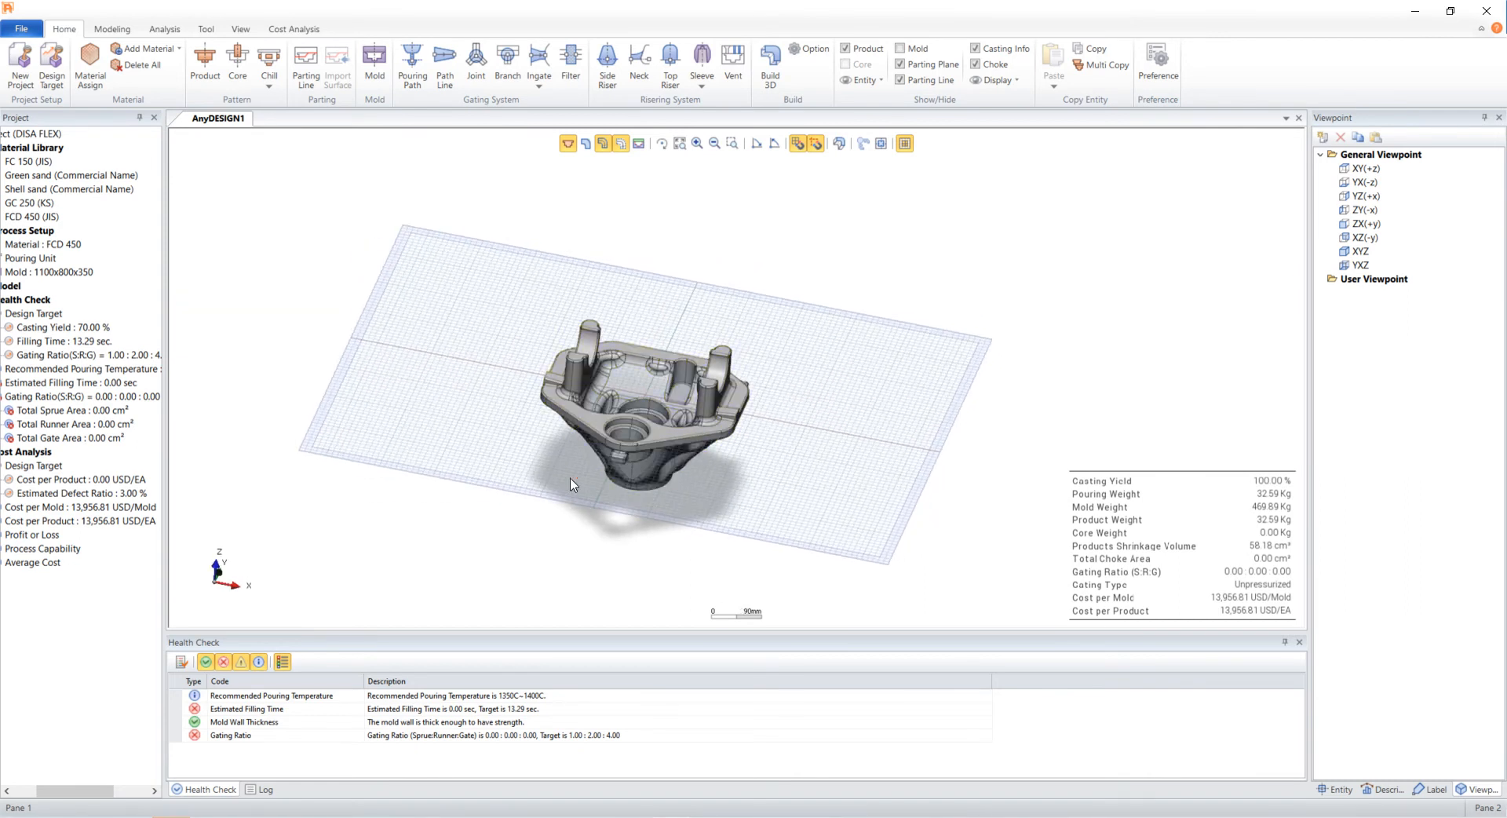
{"action": "middle_click_drag", "start_coordinate": [883, 481], "coordinate": [895, 475]}
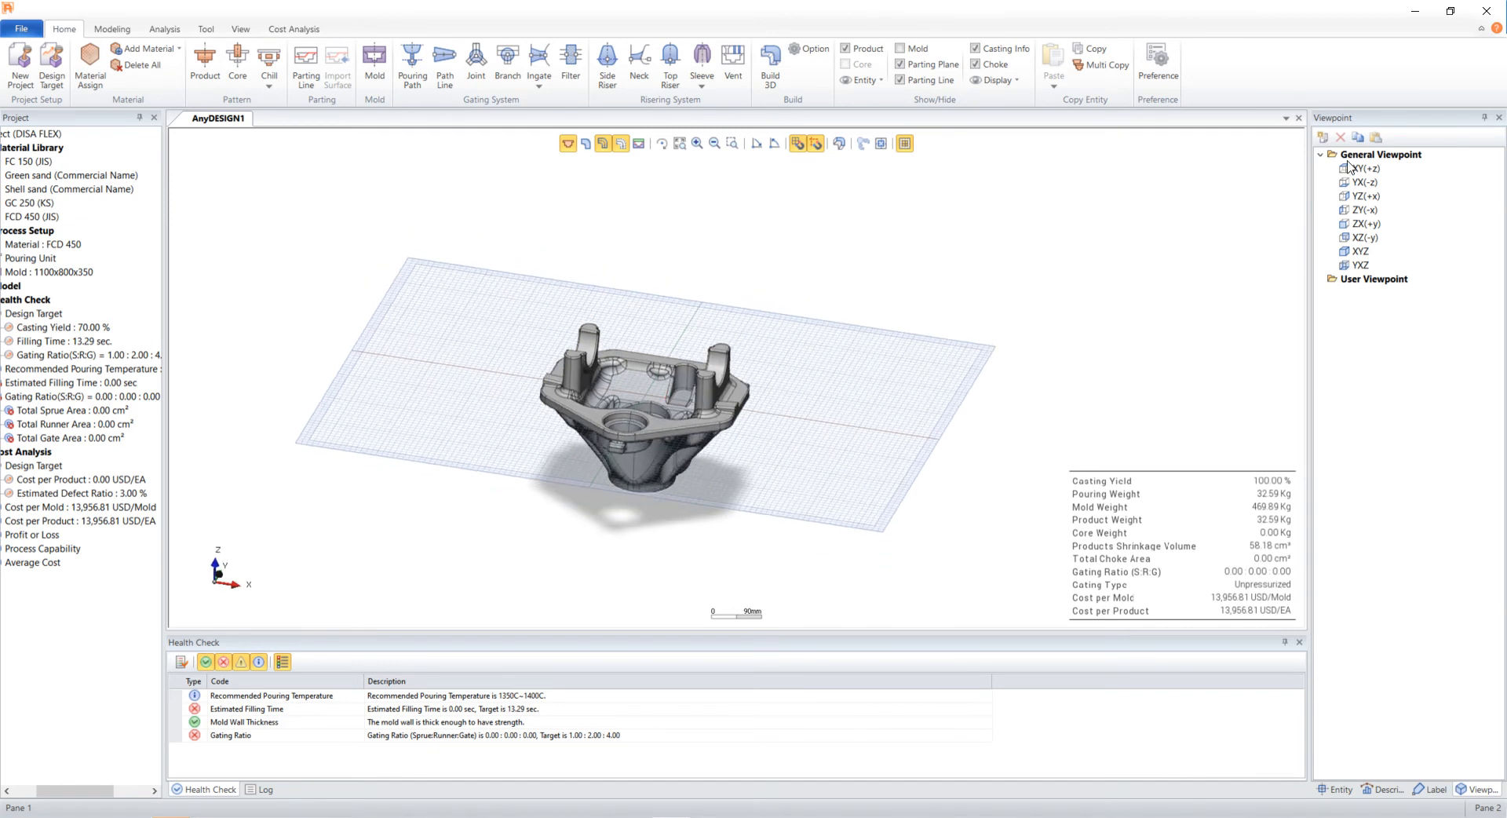
{"action": "left_click", "coordinate": [1323, 138]}
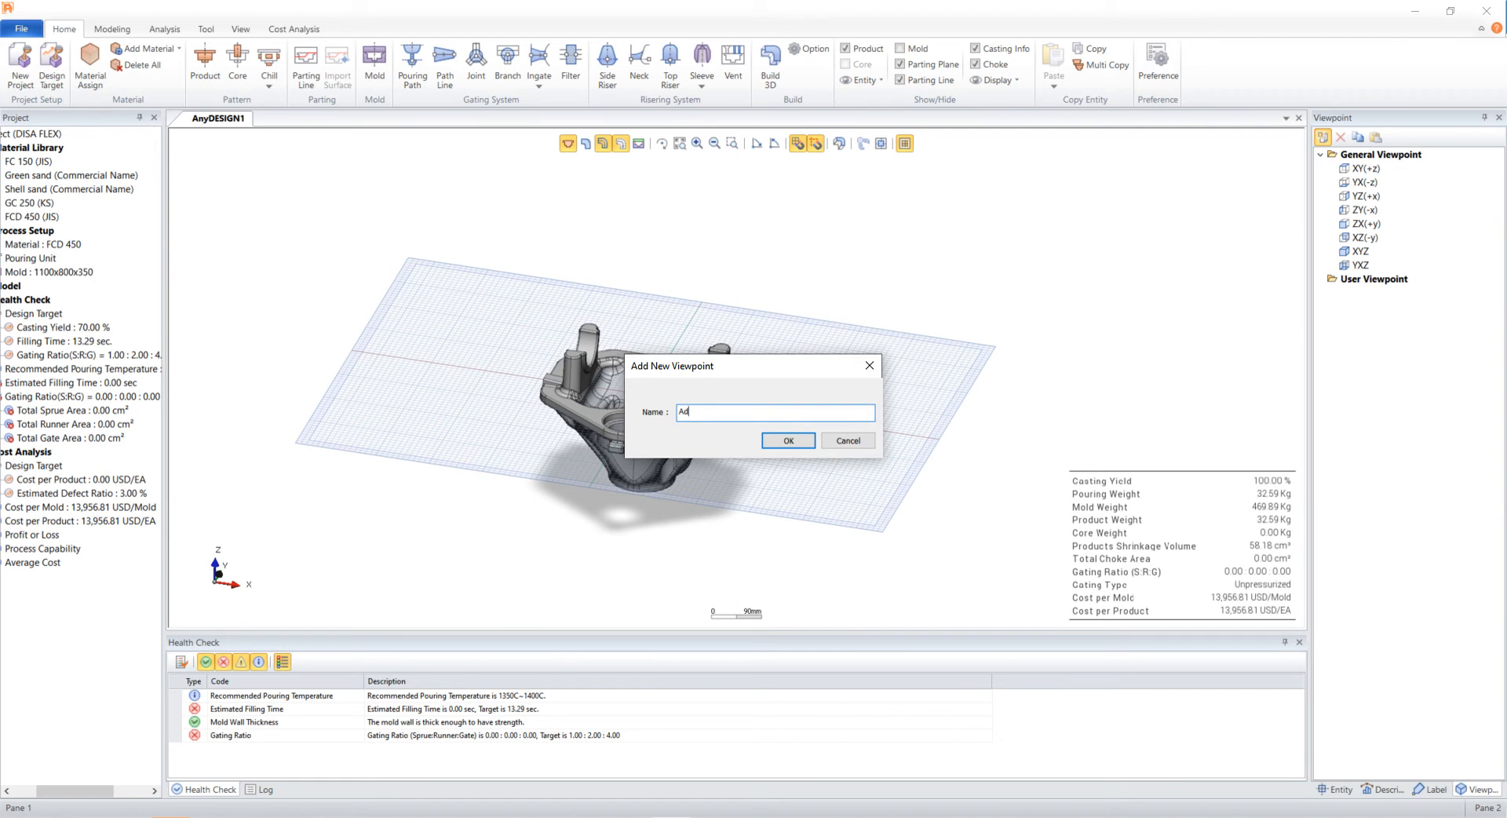
{"action": "type", "text": "Ad Tutorial"}
{"action": "key", "text": "Return"}
{"action": "double_click", "coordinate": [1363, 166]}
{"action": "double_click", "coordinate": [1368, 295]}
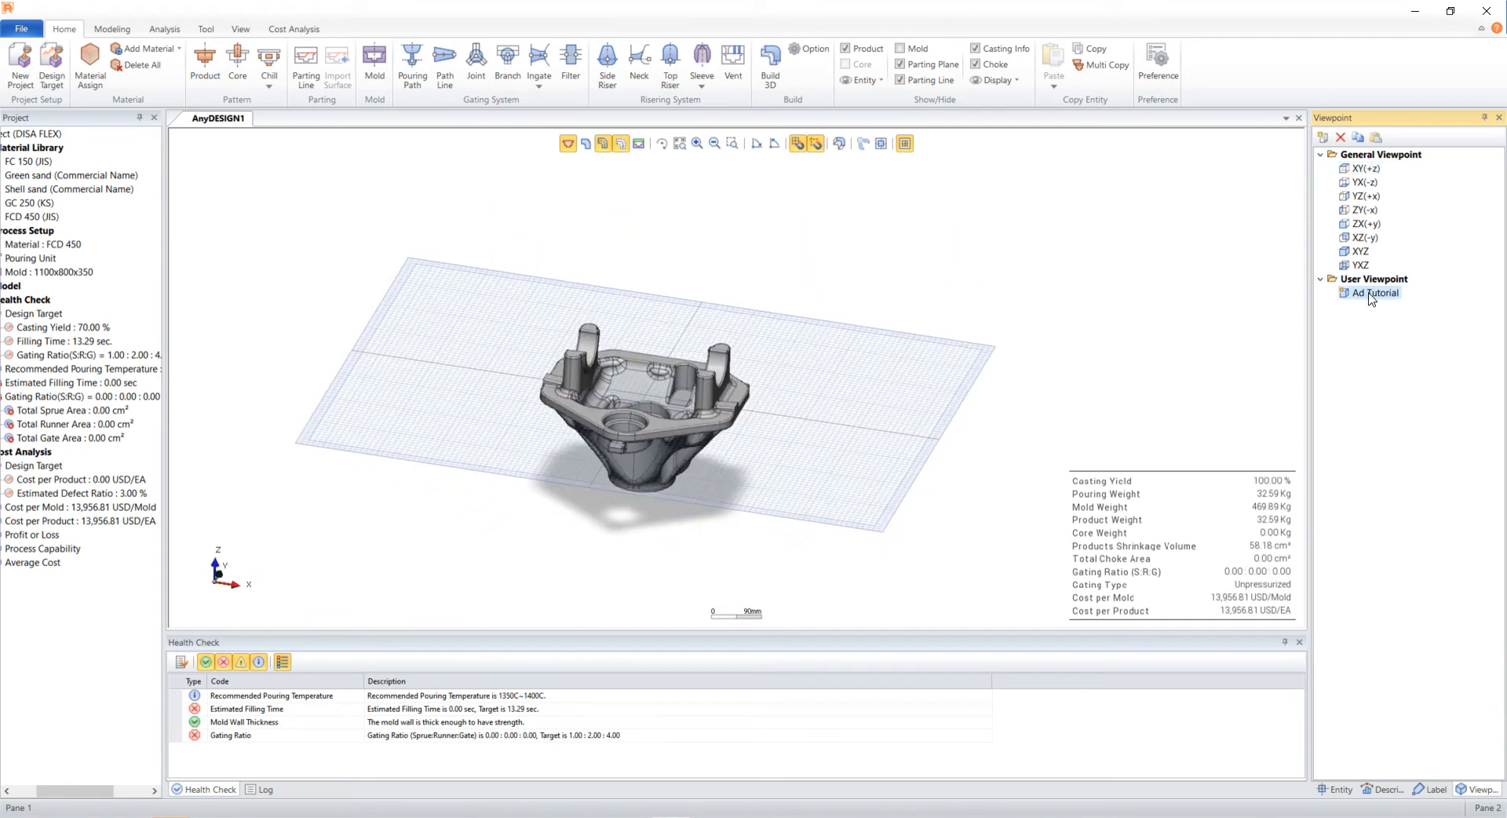
- Inspect the casting with a movable section plane, then turn the section off
{"action": "left_click", "coordinate": [202, 29]}
{"action": "left_click", "coordinate": [208, 64]}
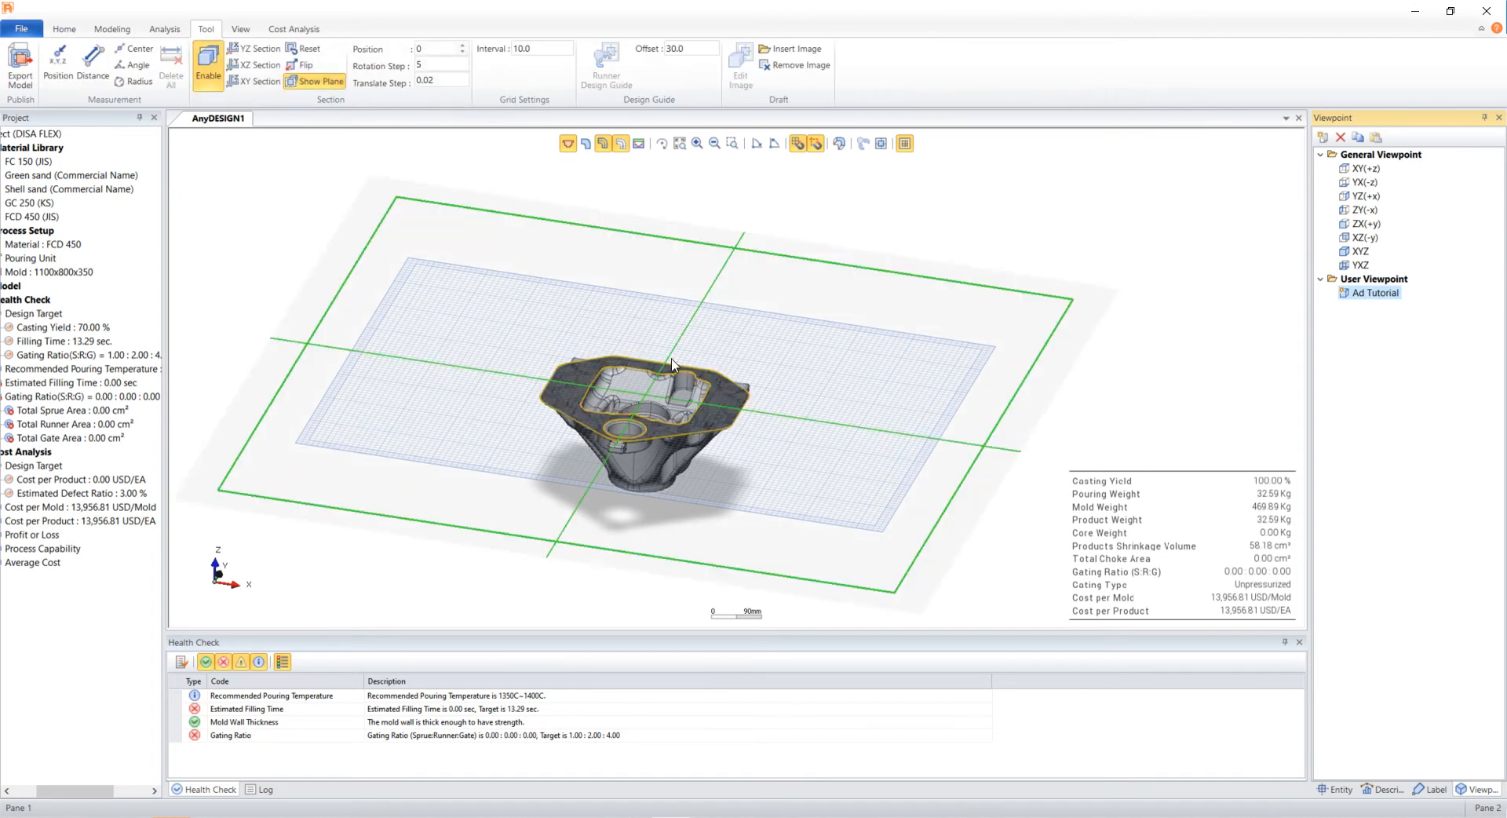
{"action": "left_click_drag", "start_coordinate": [765, 413], "coordinate": [822, 414]}
{"action": "left_click", "coordinate": [208, 67]}
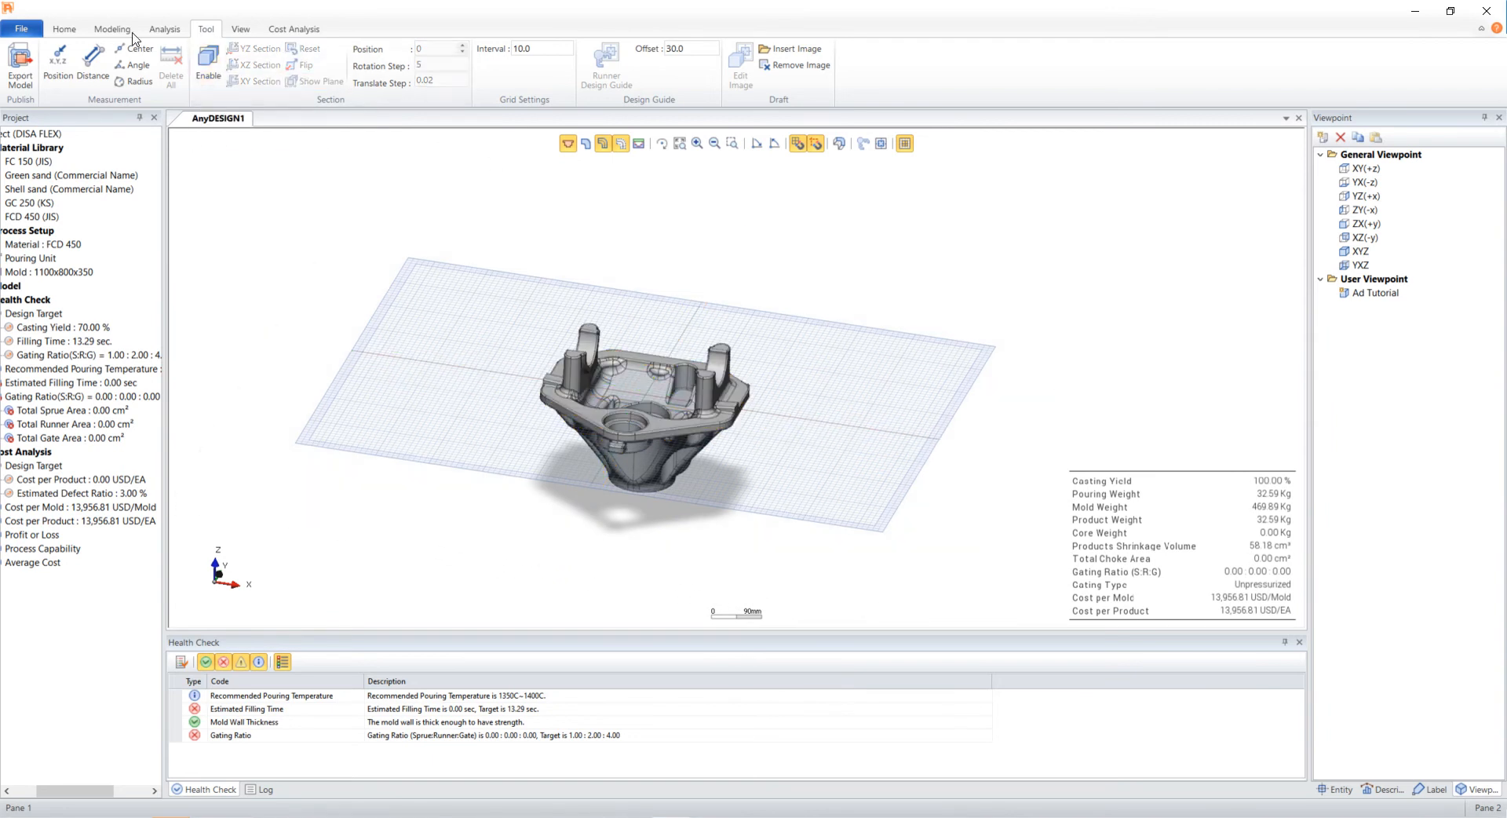
- Display the thickness map, adjust its threshold slider both ways, then hide it
{"action": "left_click", "coordinate": [161, 30]}
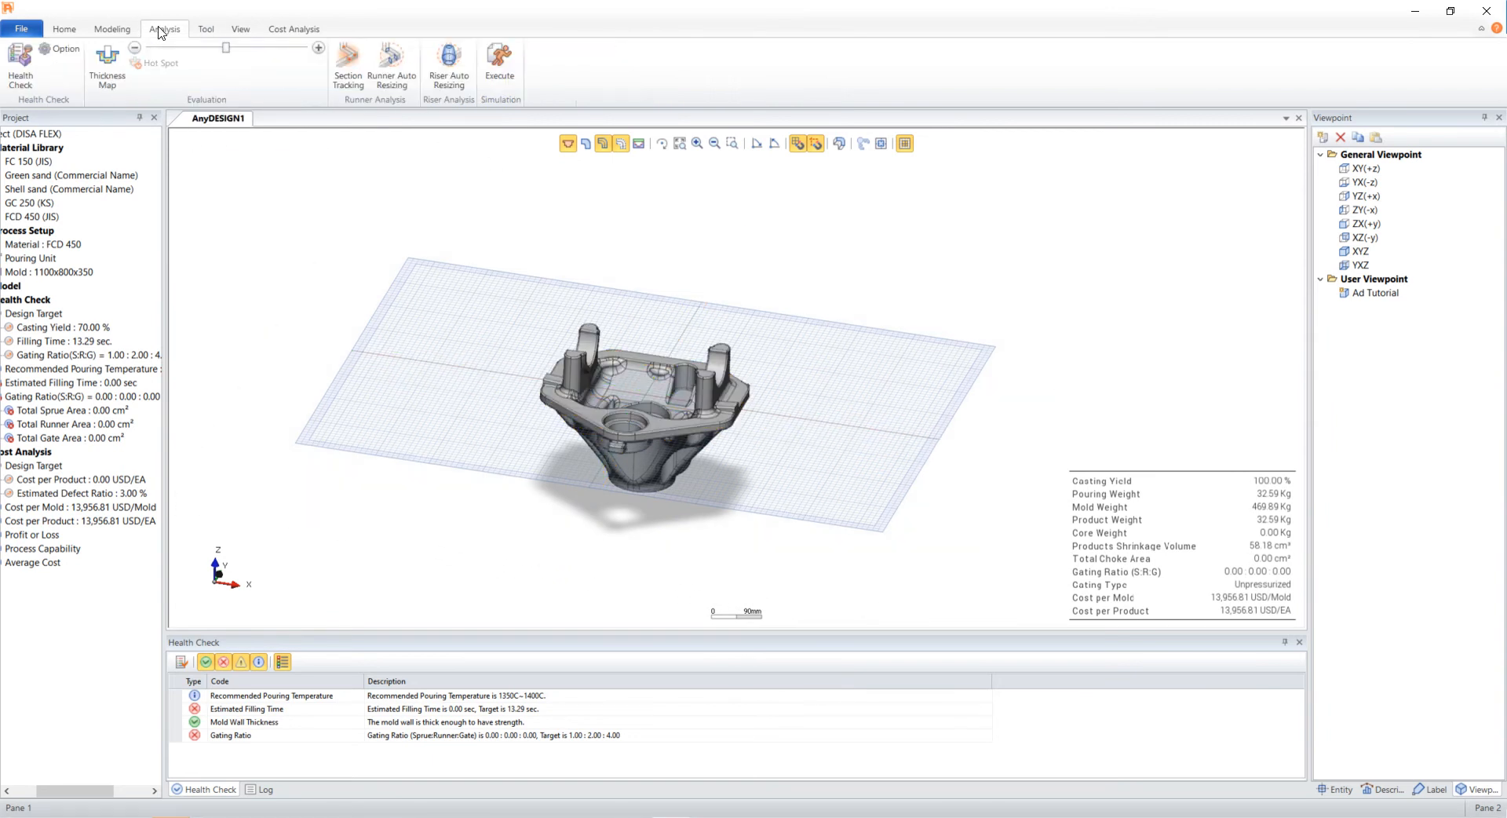
{"action": "left_click", "coordinate": [108, 55]}
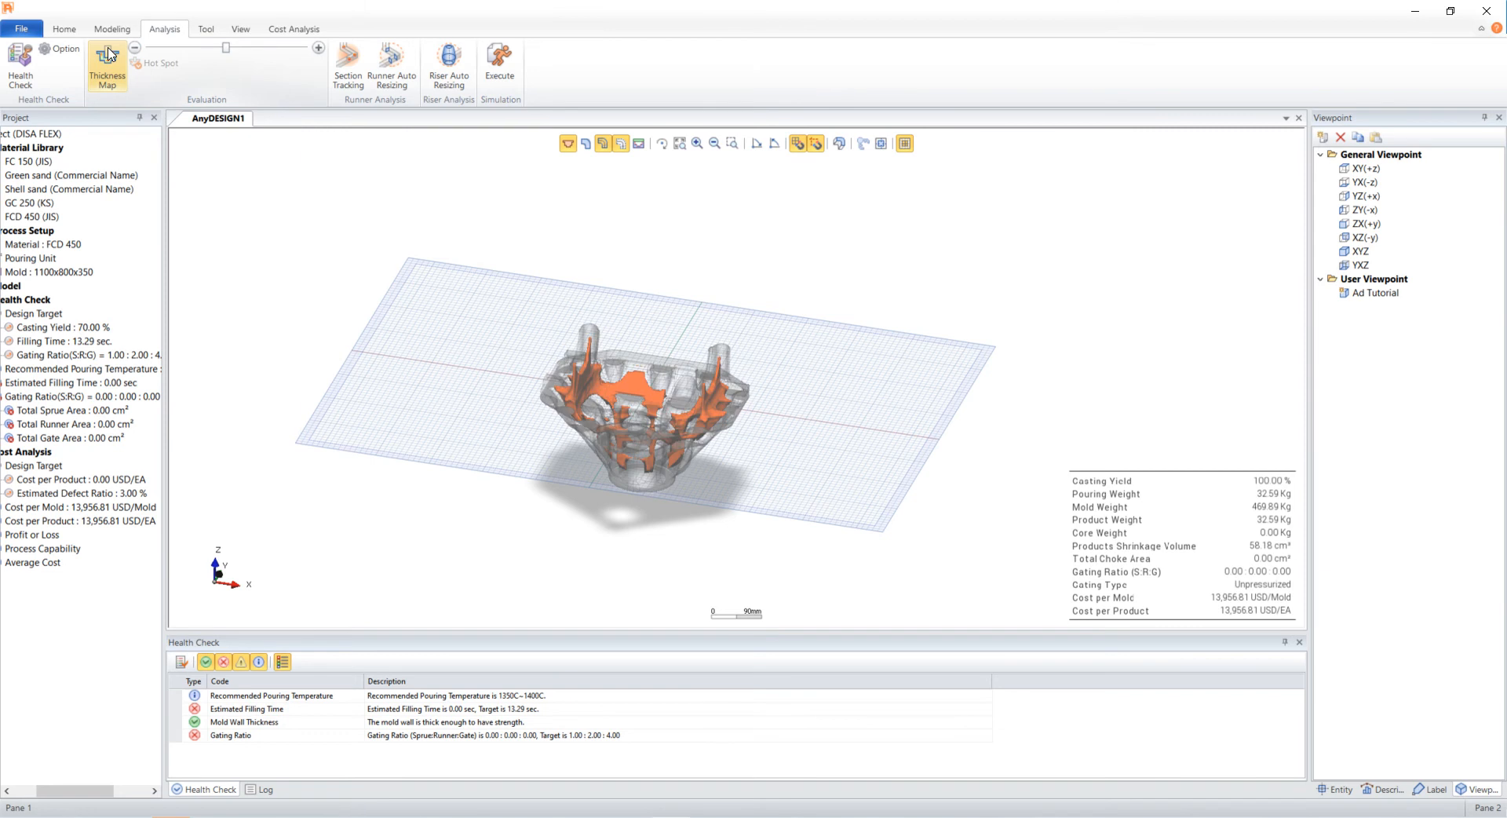
{"action": "left_click", "coordinate": [318, 49]}
{"action": "left_click", "coordinate": [319, 48]}
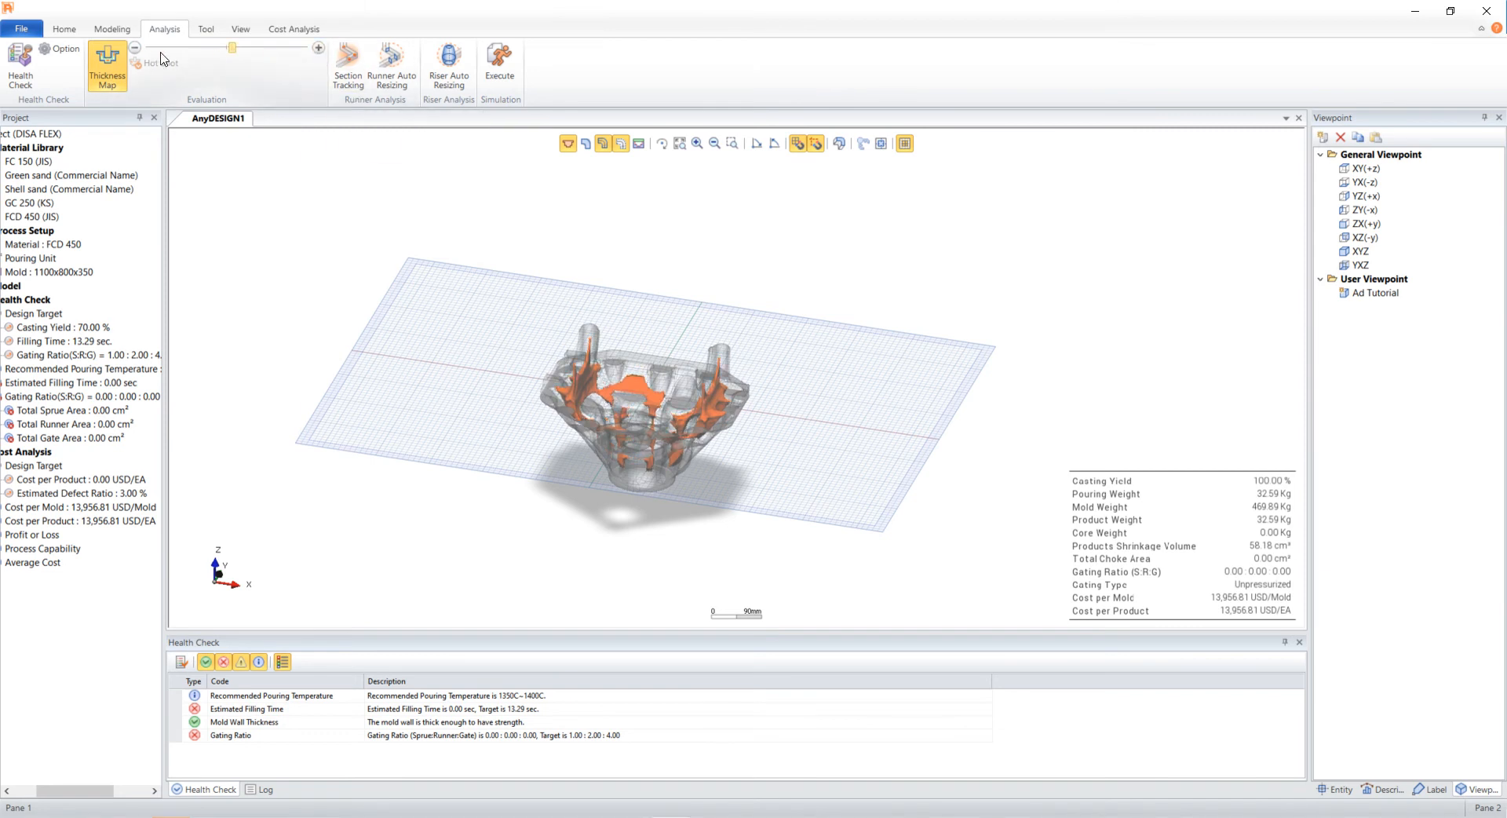
{"action": "left_click", "coordinate": [137, 48]}
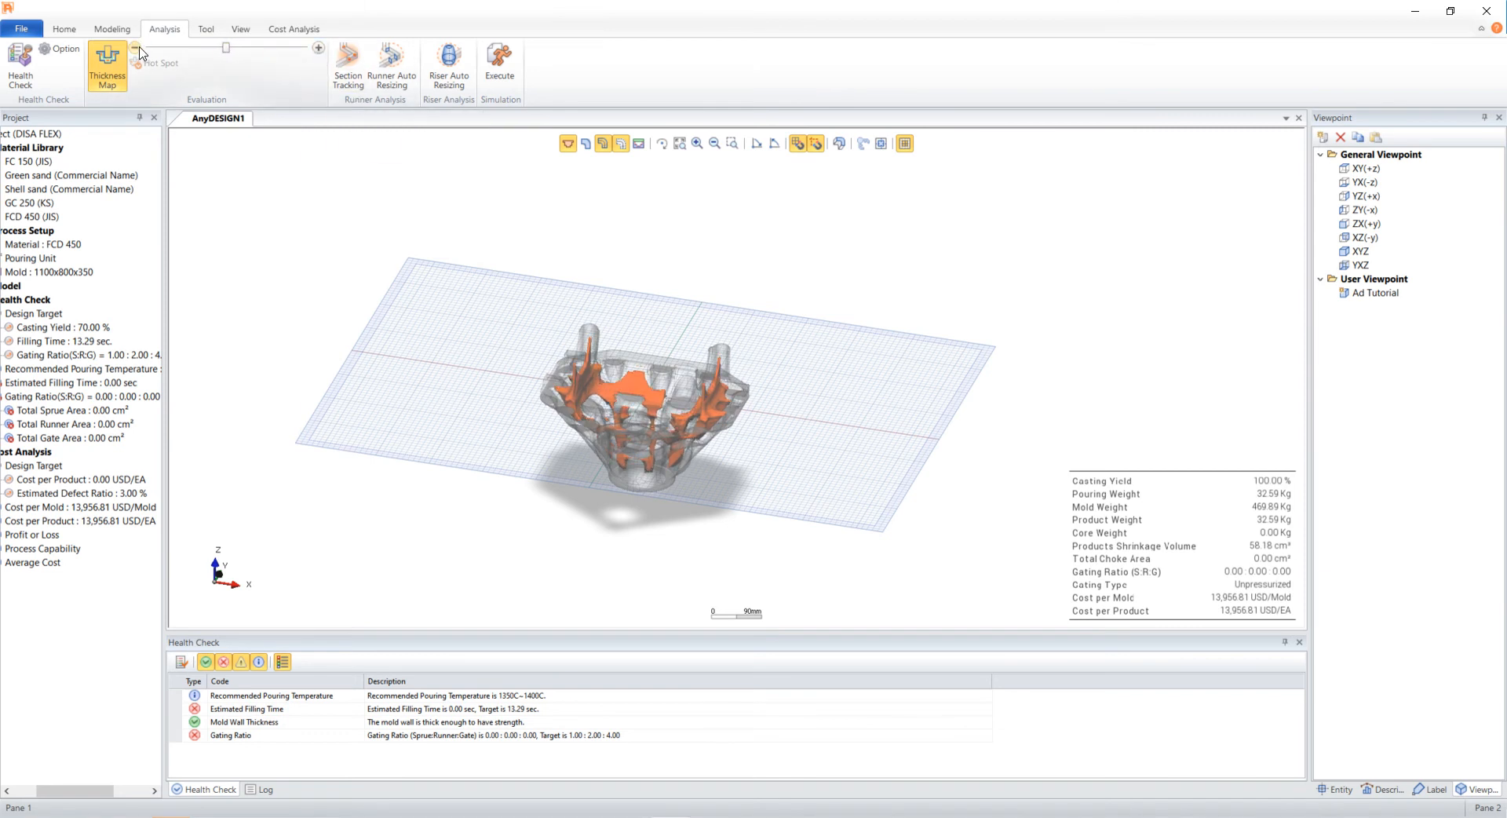
{"action": "left_click", "coordinate": [138, 49]}
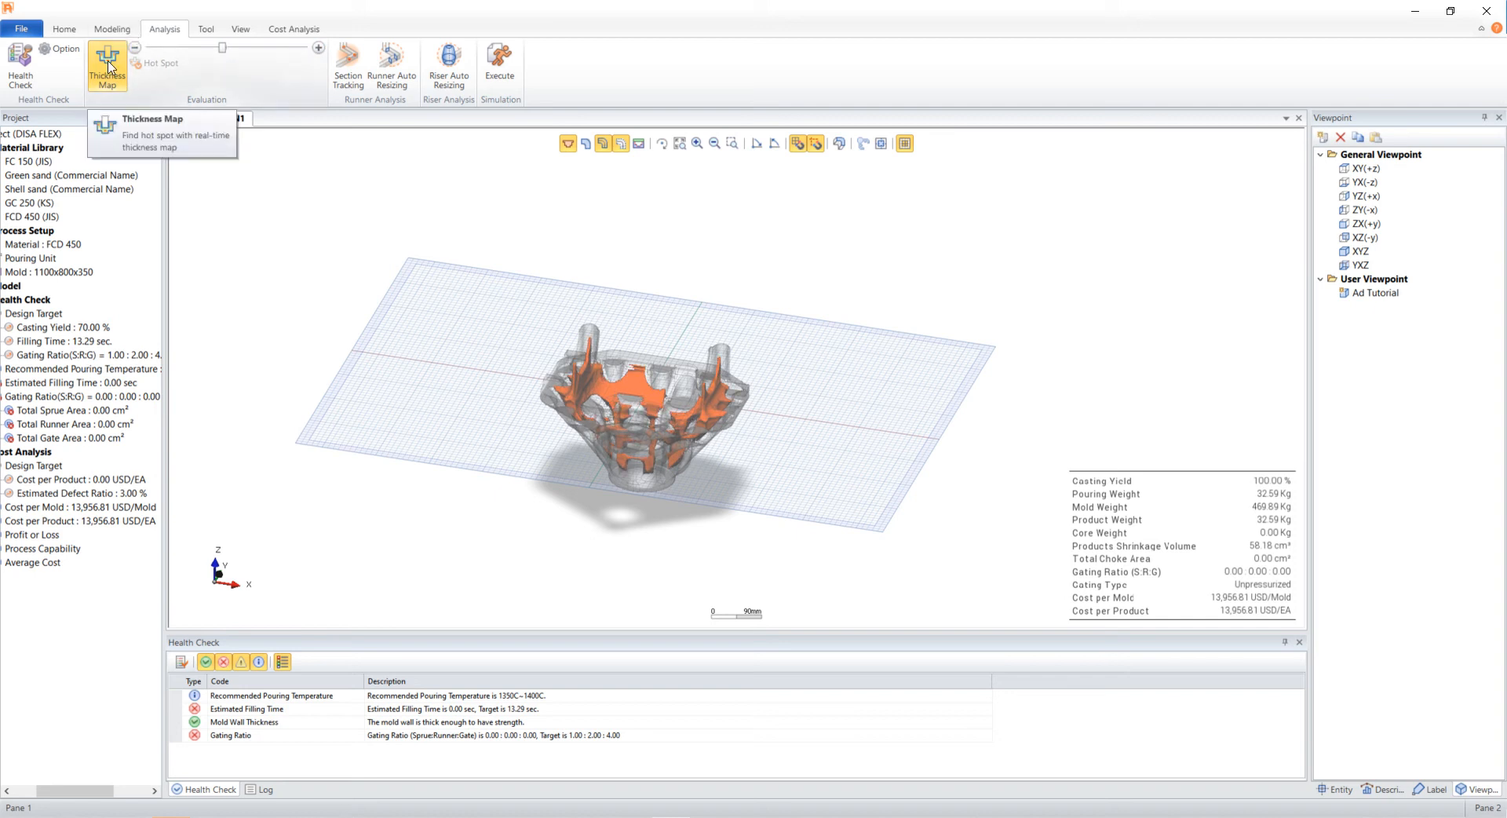
{"action": "left_click", "coordinate": [107, 68]}
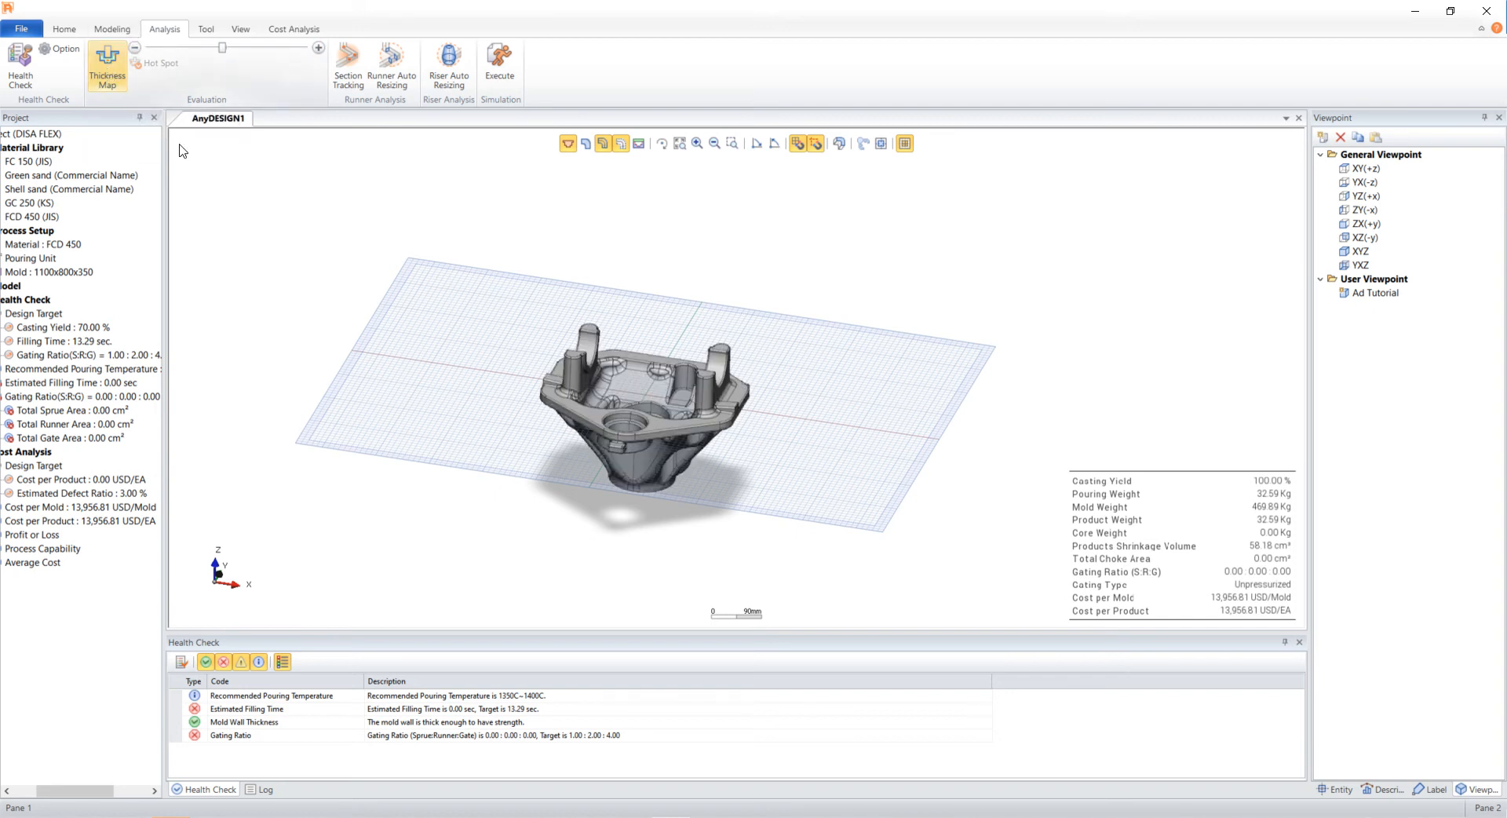
- Import 1. Tutorial_core.x_t as the core model
{"action": "key", "text": "z"}
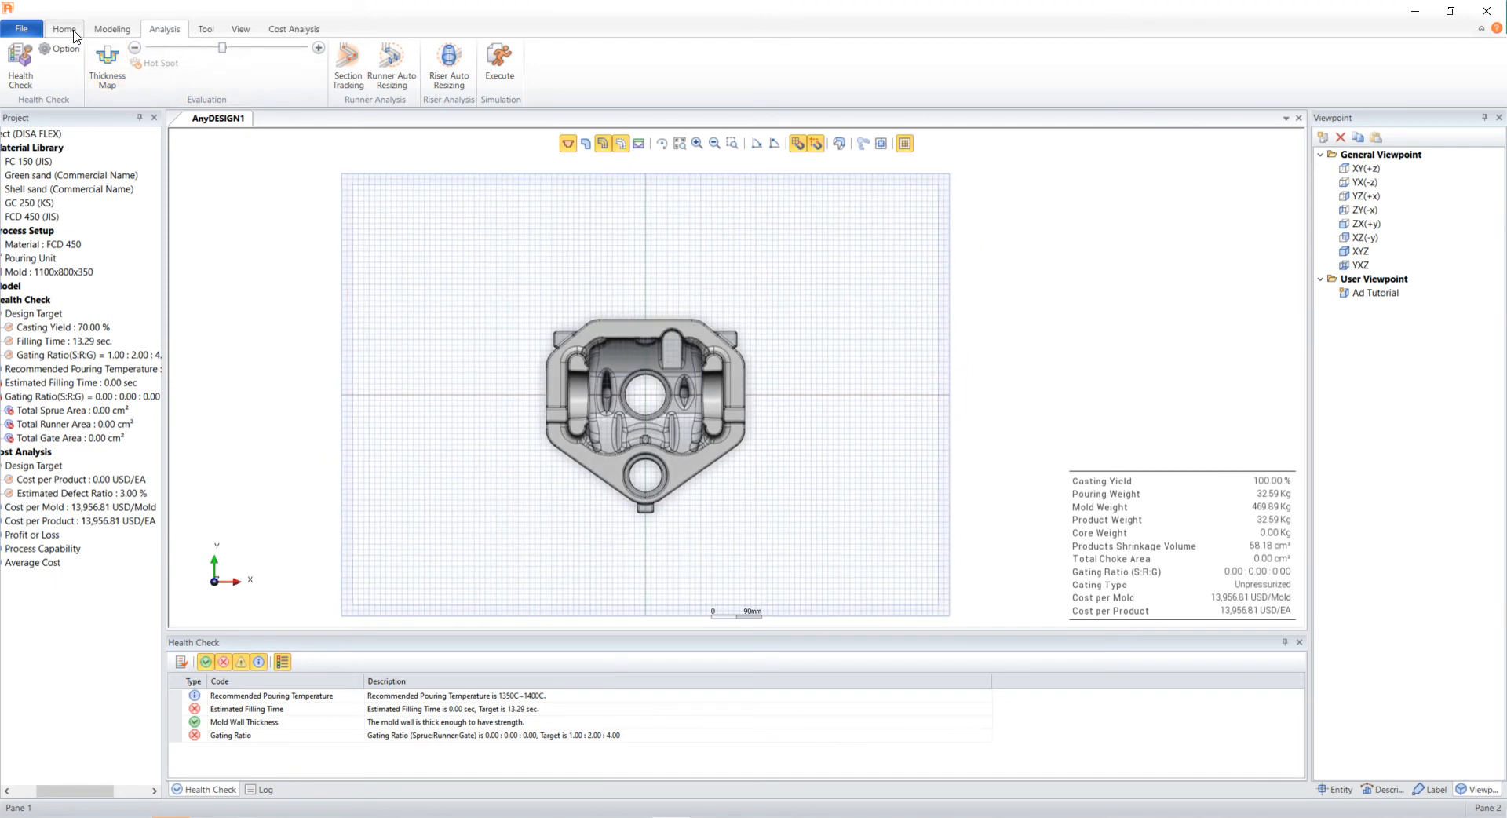
{"action": "left_click", "coordinate": [65, 29]}
{"action": "left_click", "coordinate": [237, 63]}
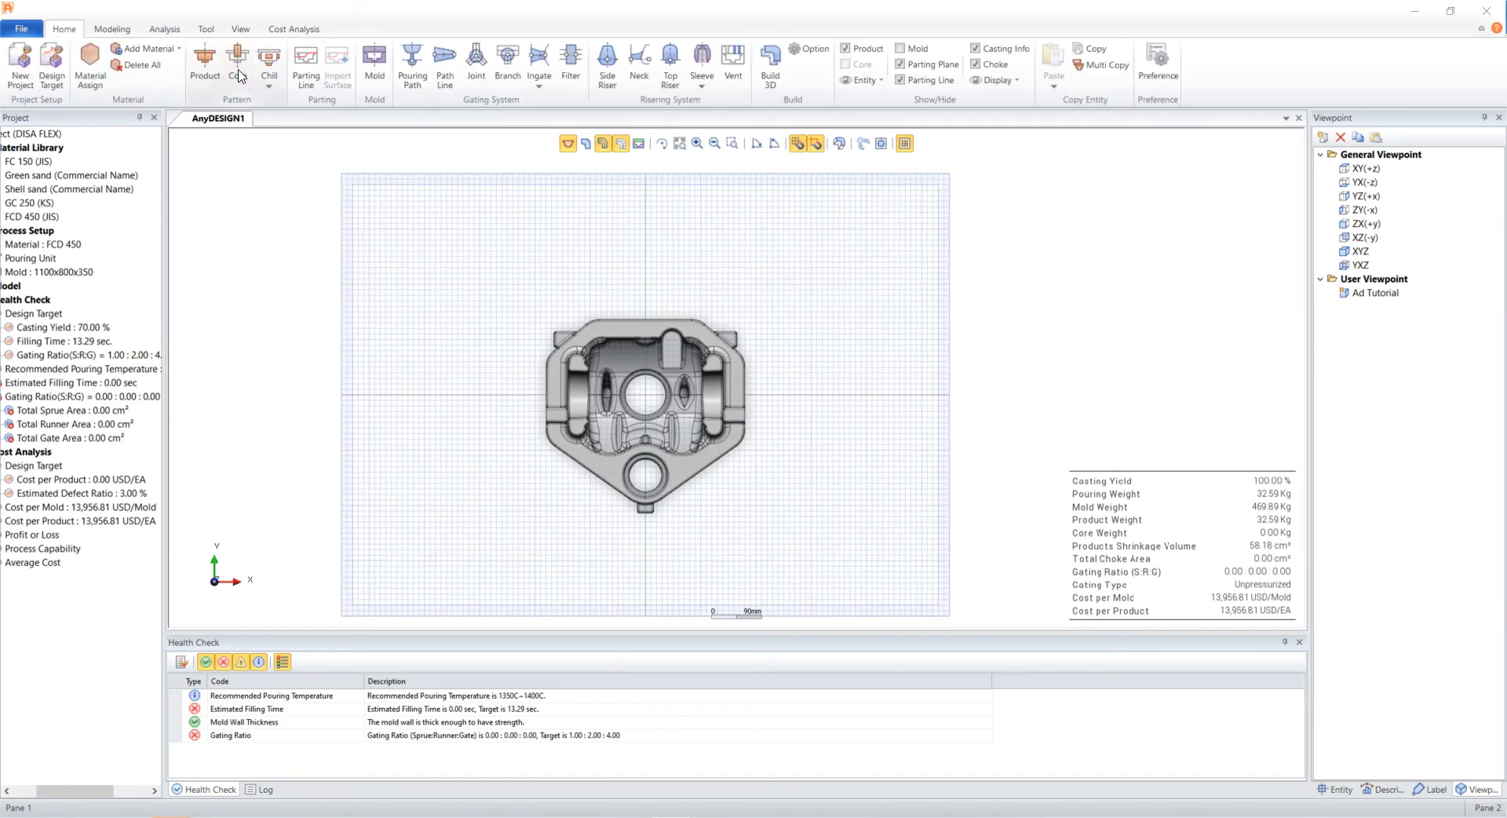
{"action": "left_click", "coordinate": [478, 259]}
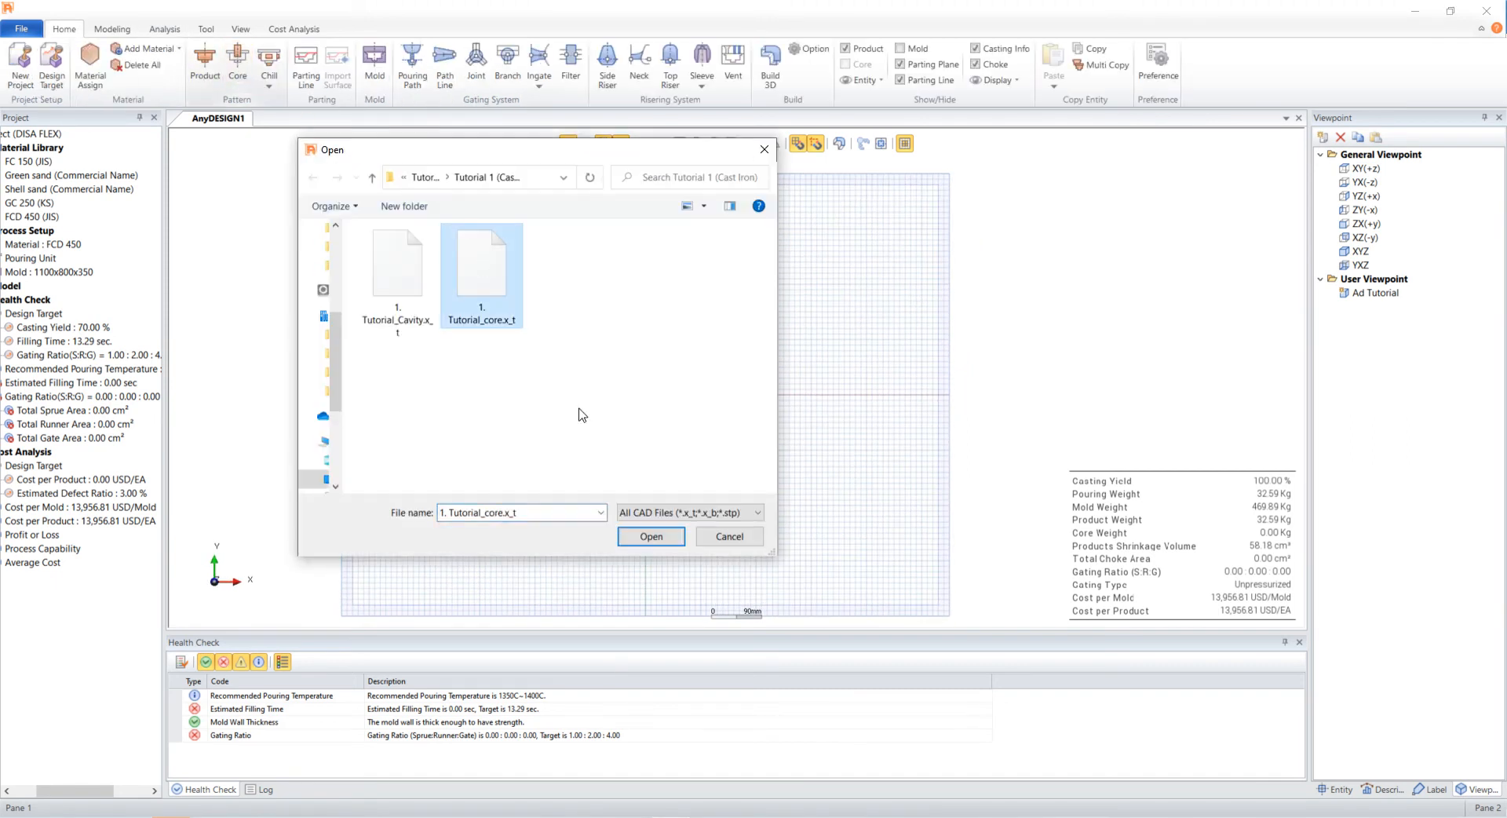
{"action": "left_click", "coordinate": [645, 536]}
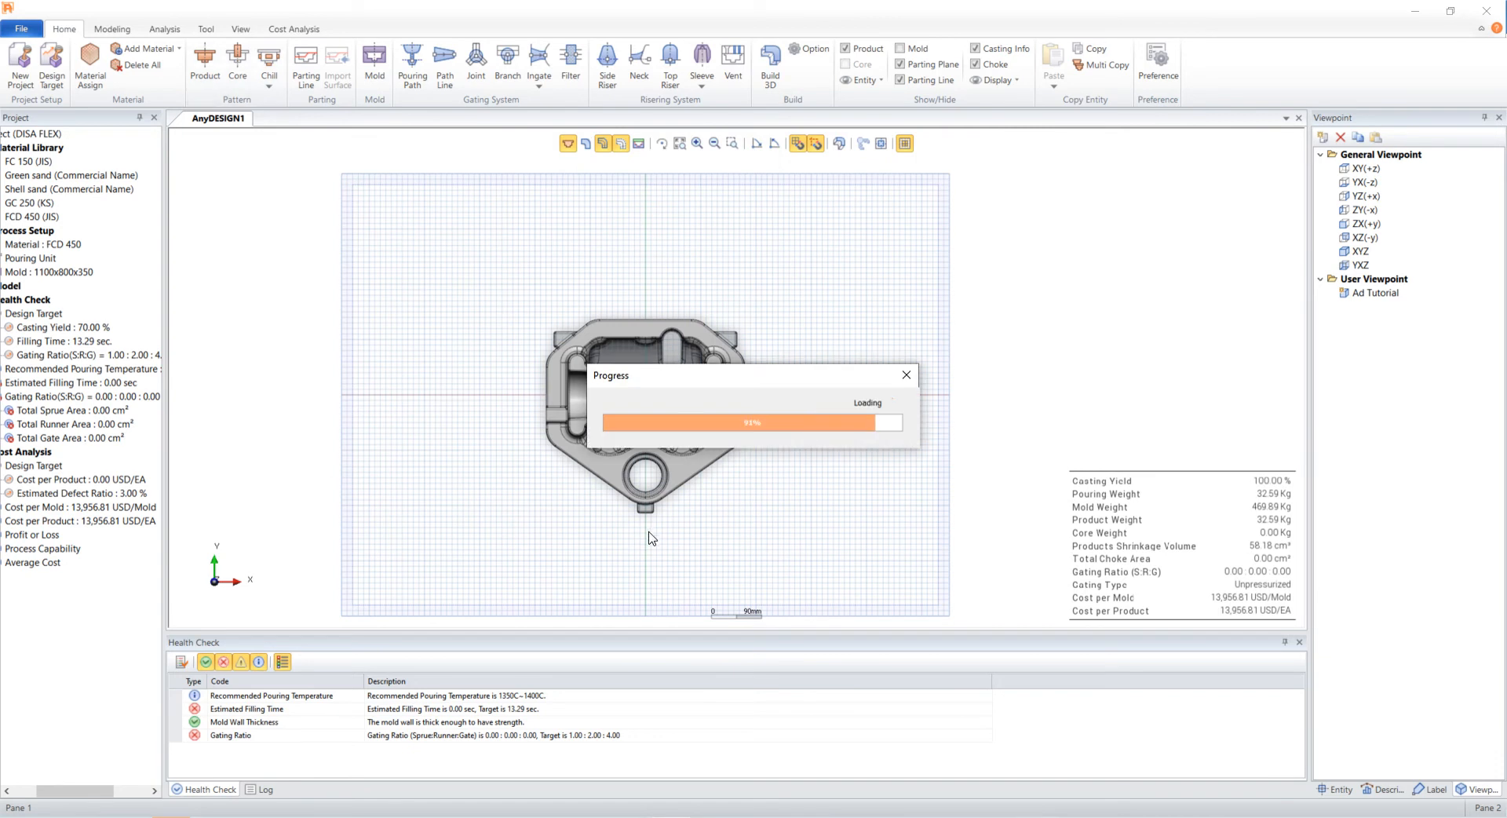
- Link the selected product and core entities together
{"action": "left_click", "coordinate": [672, 458]}
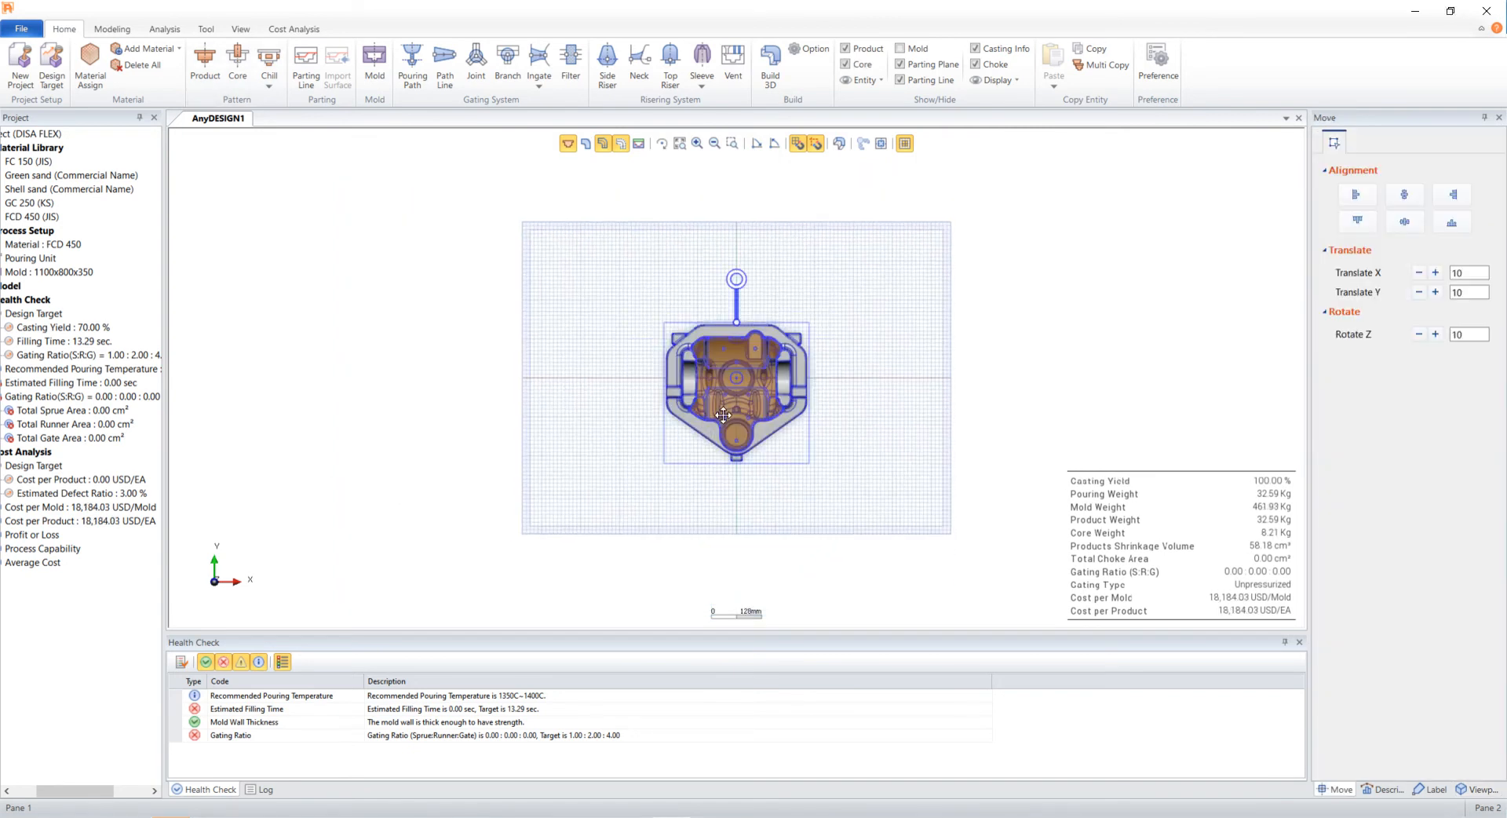
{"action": "right_click", "coordinate": [726, 410]}
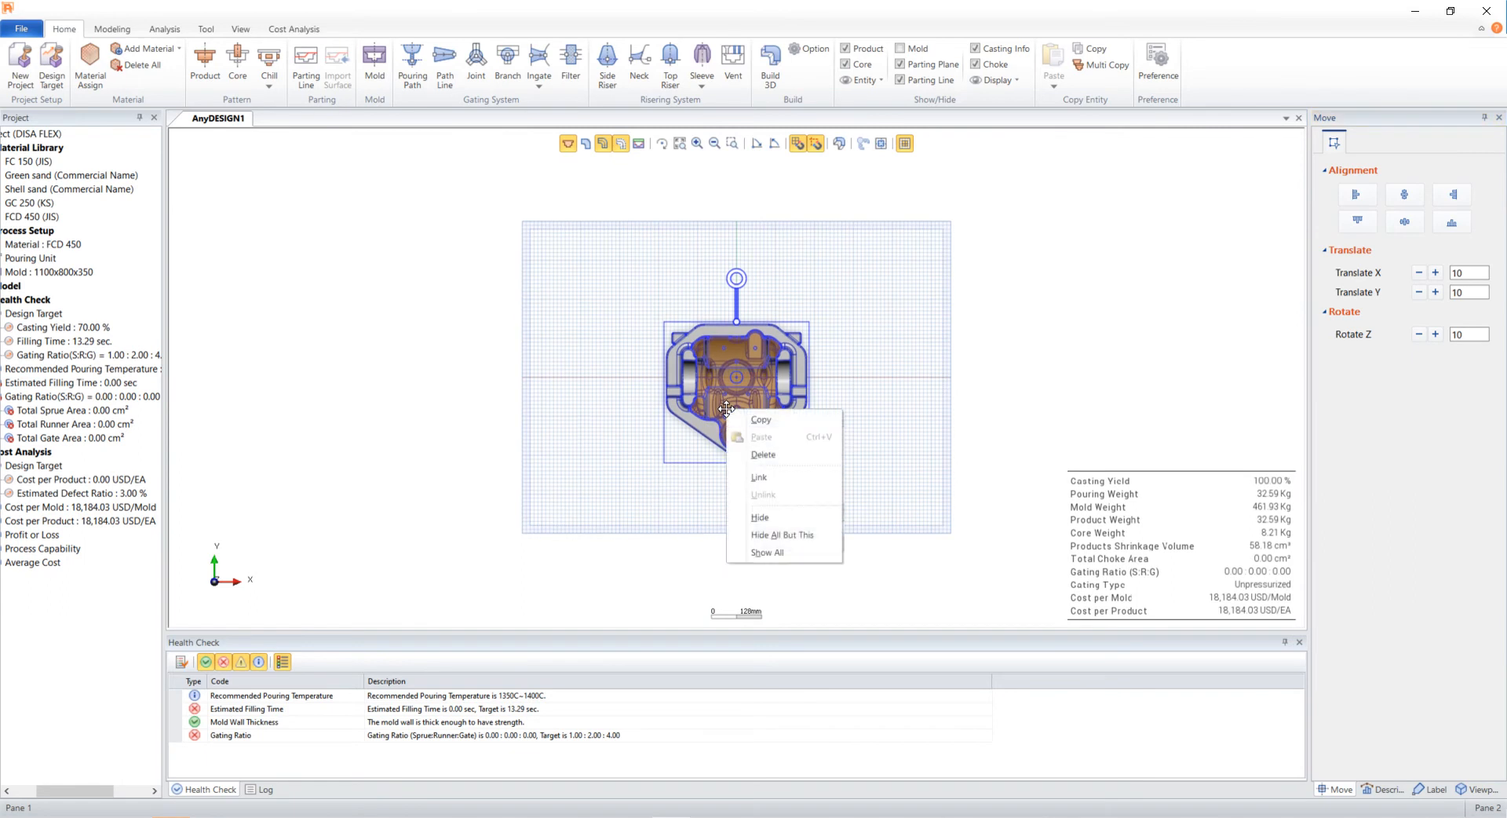
{"action": "left_click", "coordinate": [746, 476]}
{"action": "left_click", "coordinate": [660, 519]}
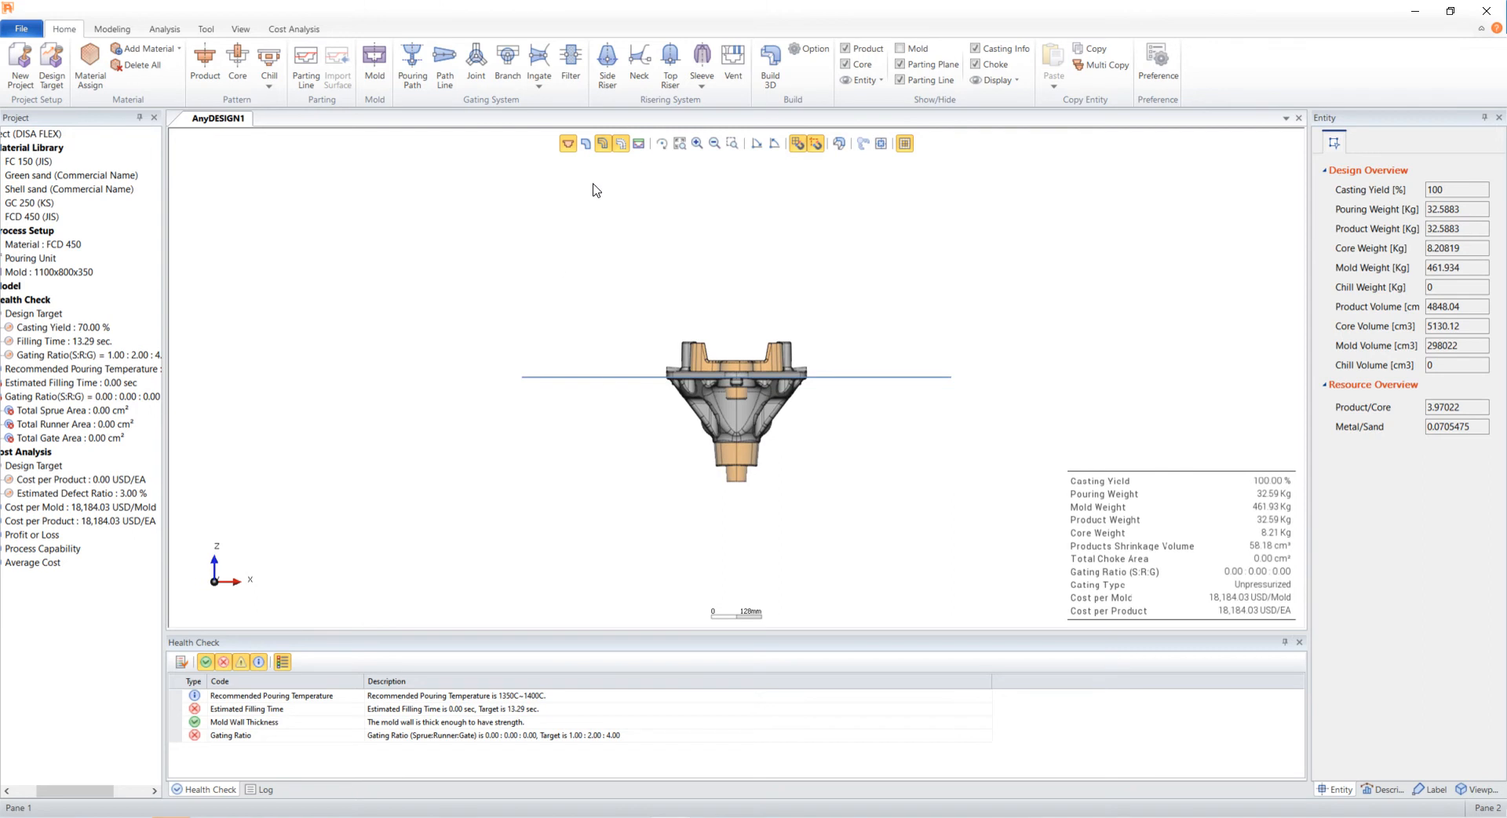
- Set the mold size to 1000 × 800 × 600 mm with a drag height of 350 mm and apply it
{"action": "left_click", "coordinate": [640, 144]}
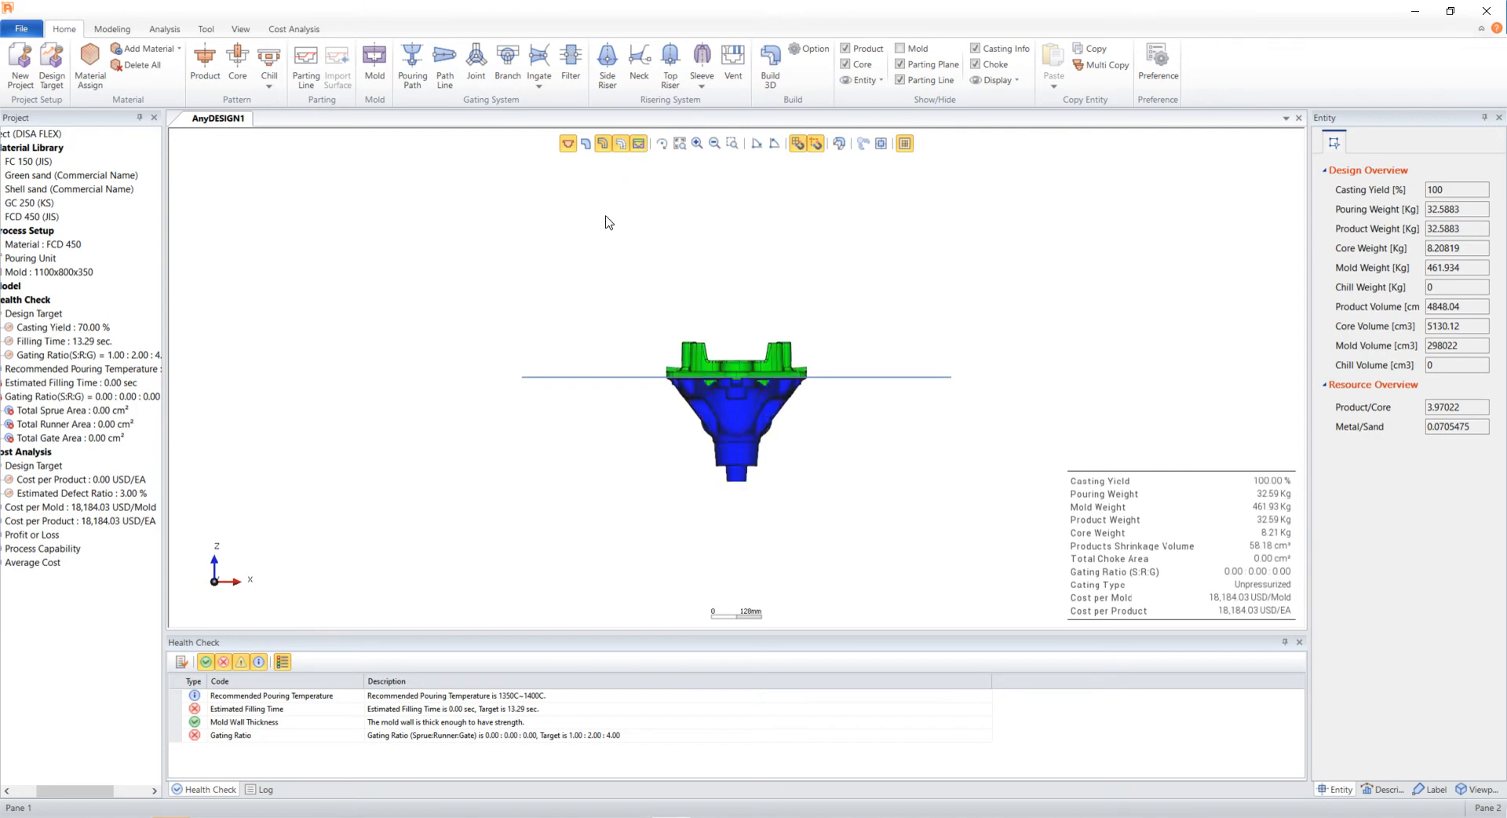
{"action": "left_click", "coordinate": [374, 63]}
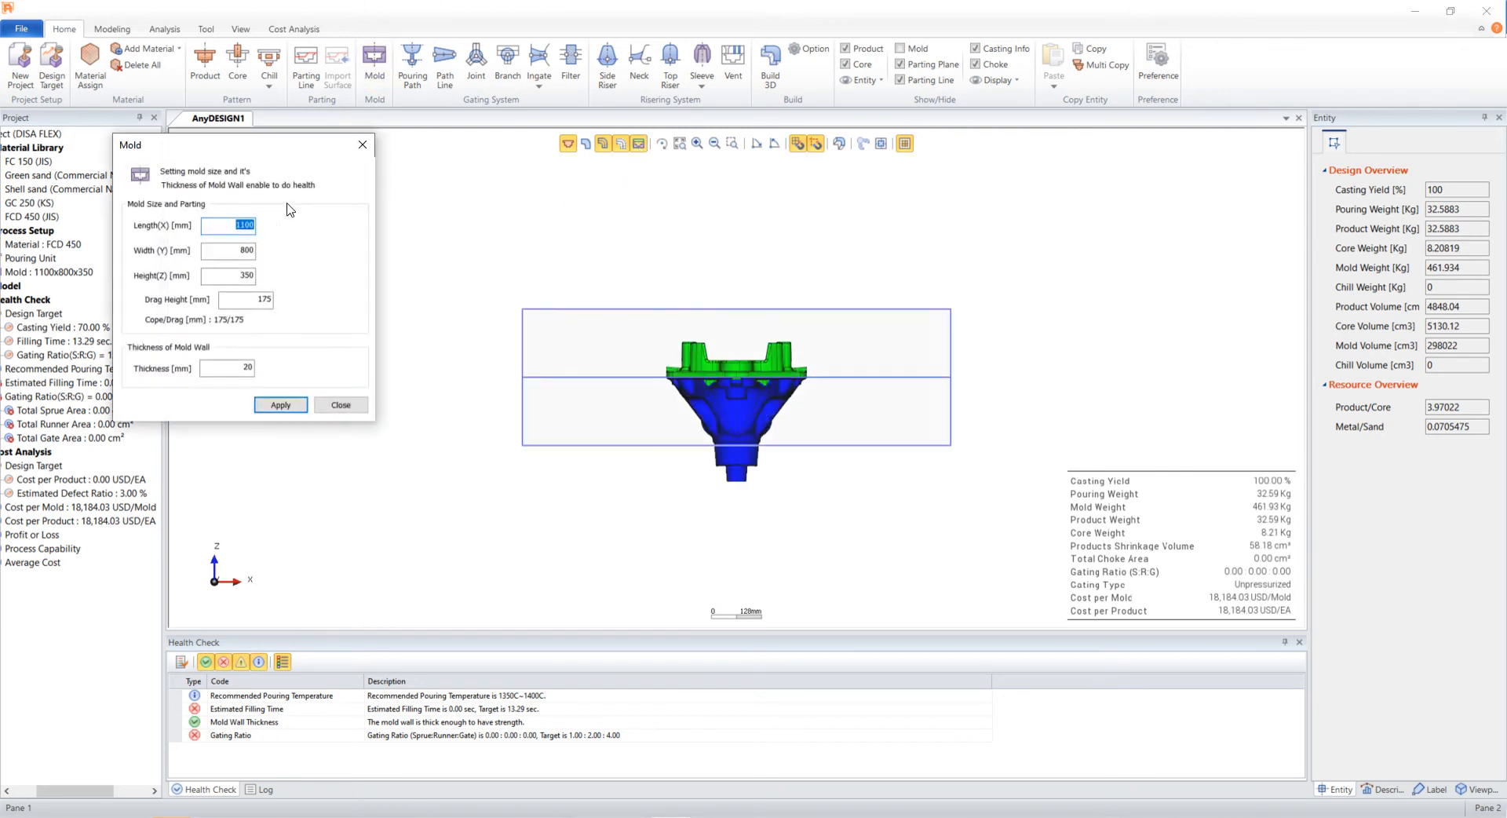
{"action": "type", "text": "1"}
{"action": "key", "text": "Tab"}
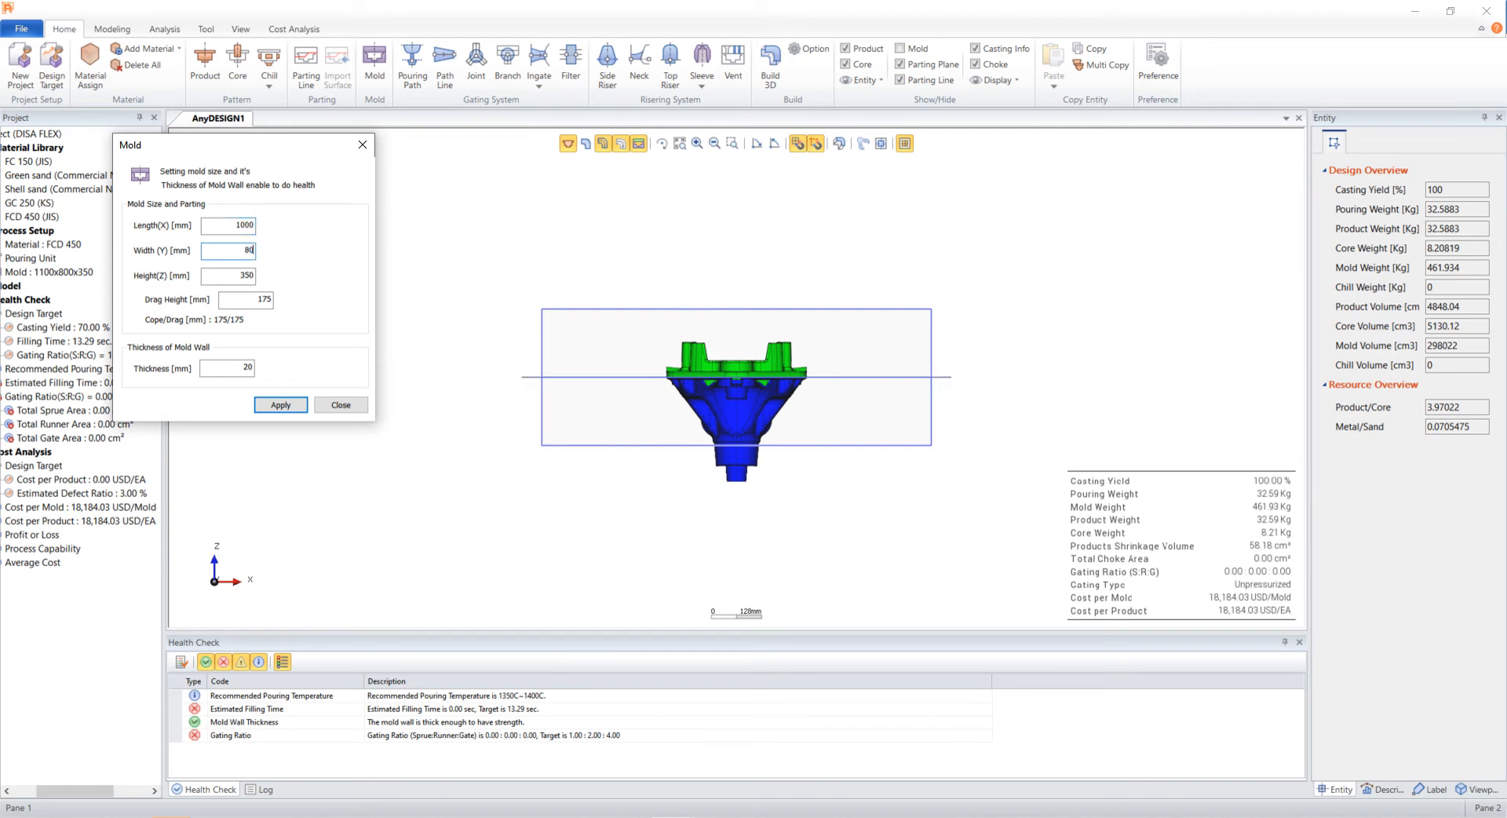
{"action": "type", "text": "600"}
{"action": "key", "text": "Tab"}
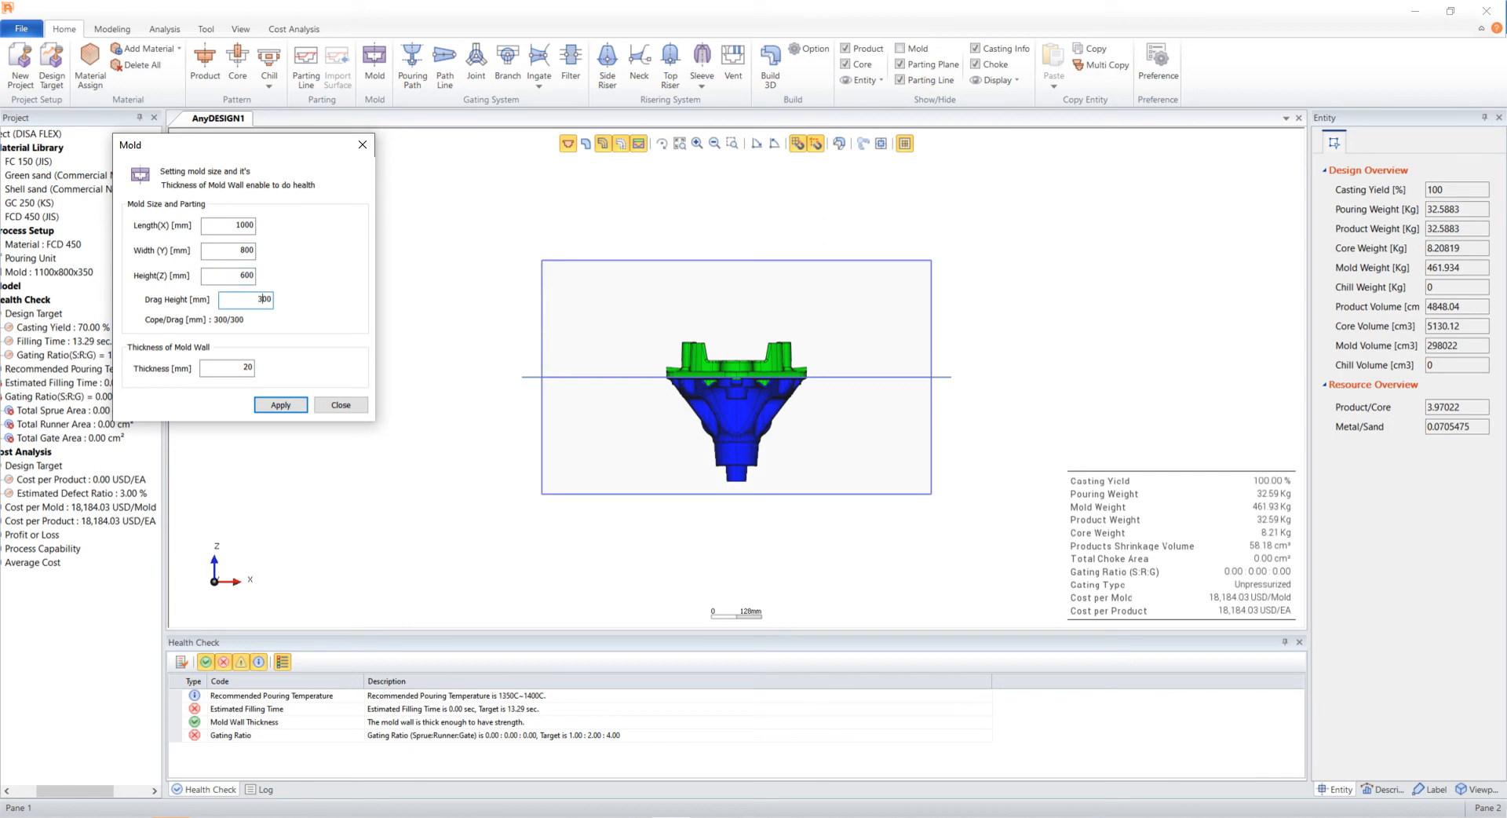
{"action": "type", "text": "350"}
{"action": "left_click", "coordinate": [280, 405]}
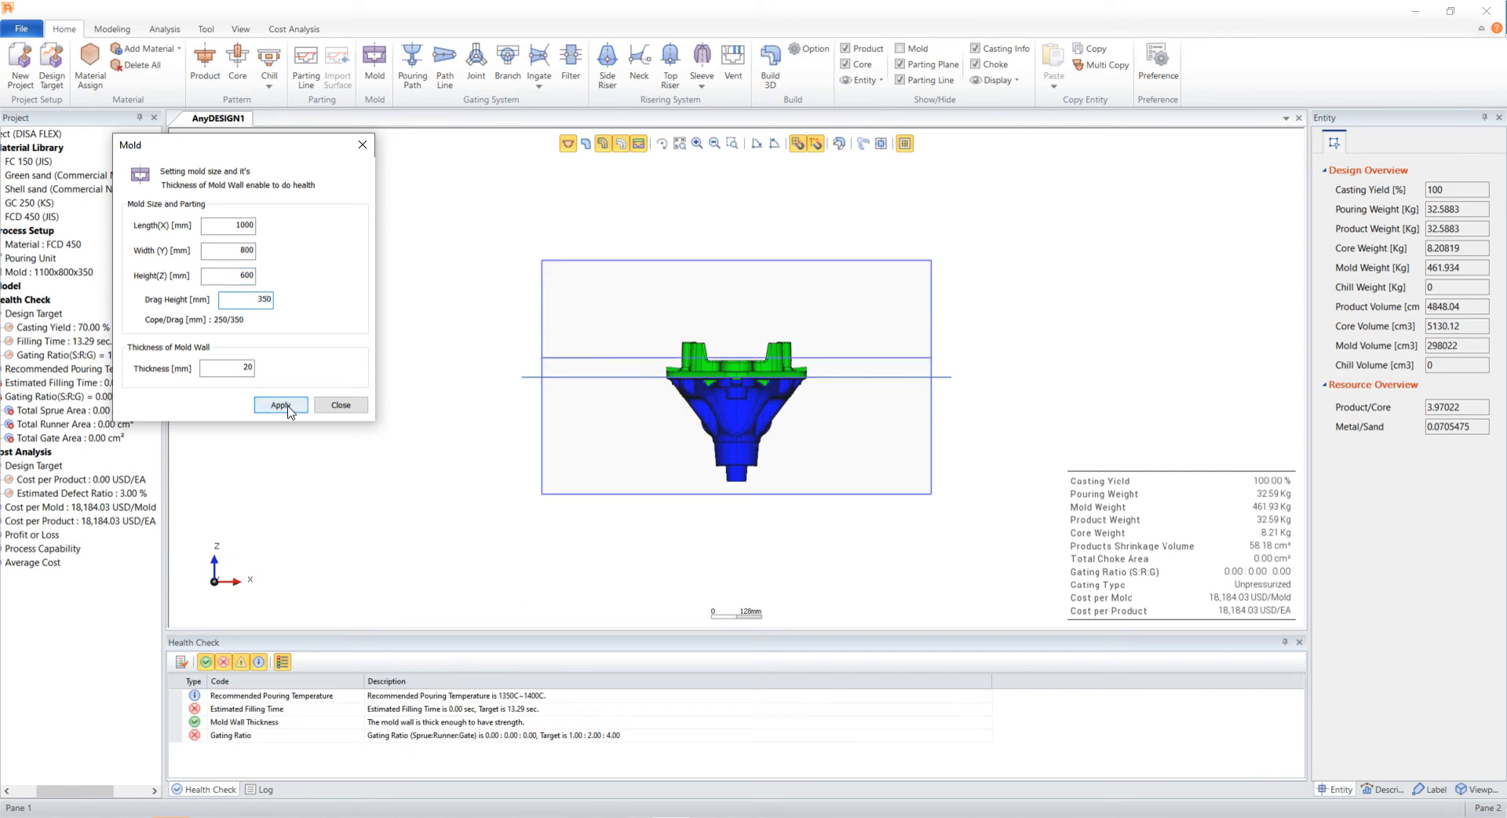
{"action": "left_click", "coordinate": [338, 404]}
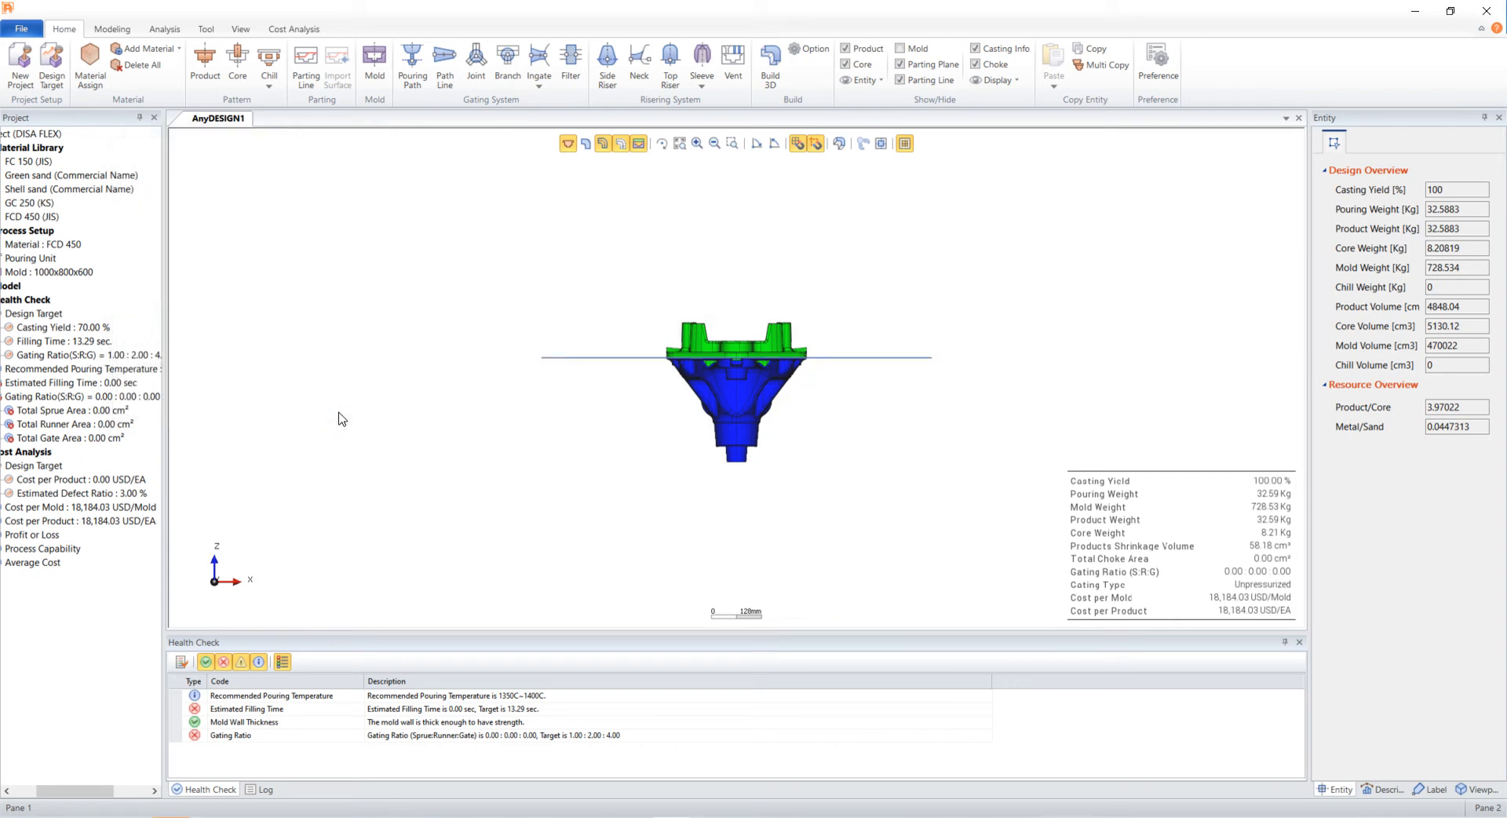
- In top view, rotate the product -90° about the Z axis
{"action": "left_click", "coordinate": [638, 143]}
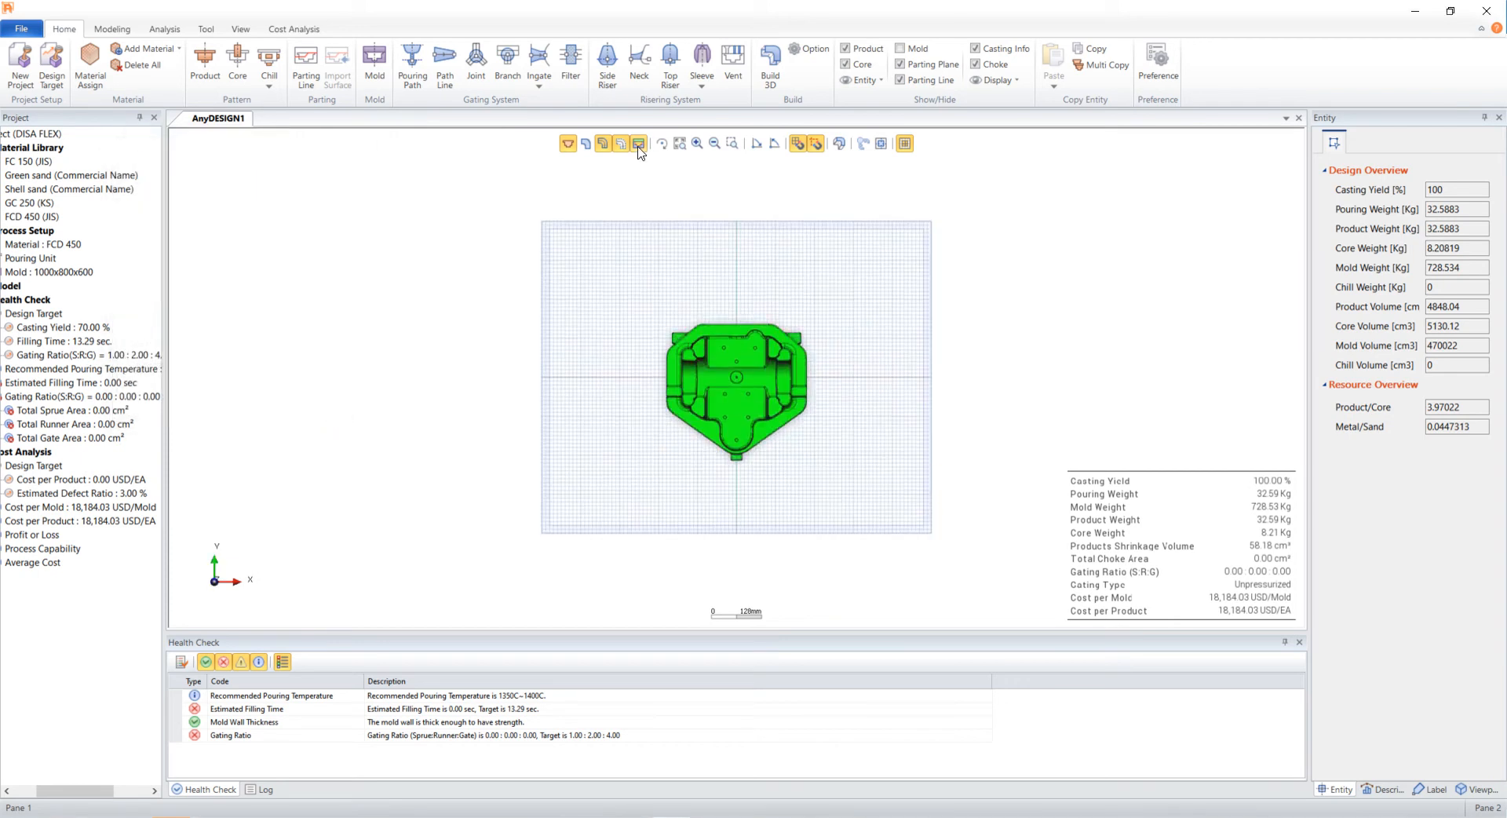
{"action": "left_click", "coordinate": [806, 402]}
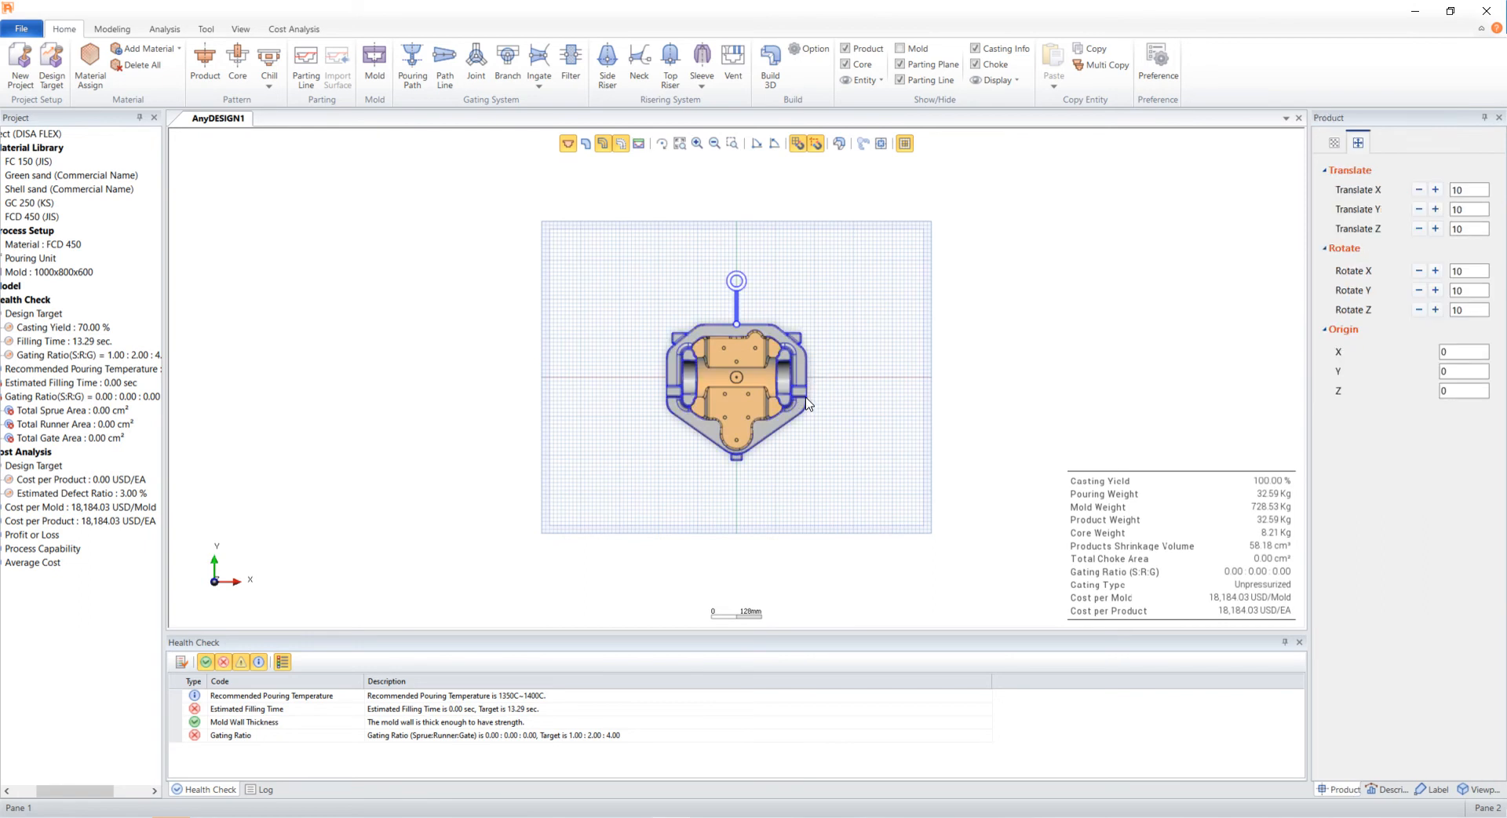
{"action": "double_click", "coordinate": [1481, 309]}
{"action": "type", "text": "90"}
{"action": "left_click", "coordinate": [1419, 310]}
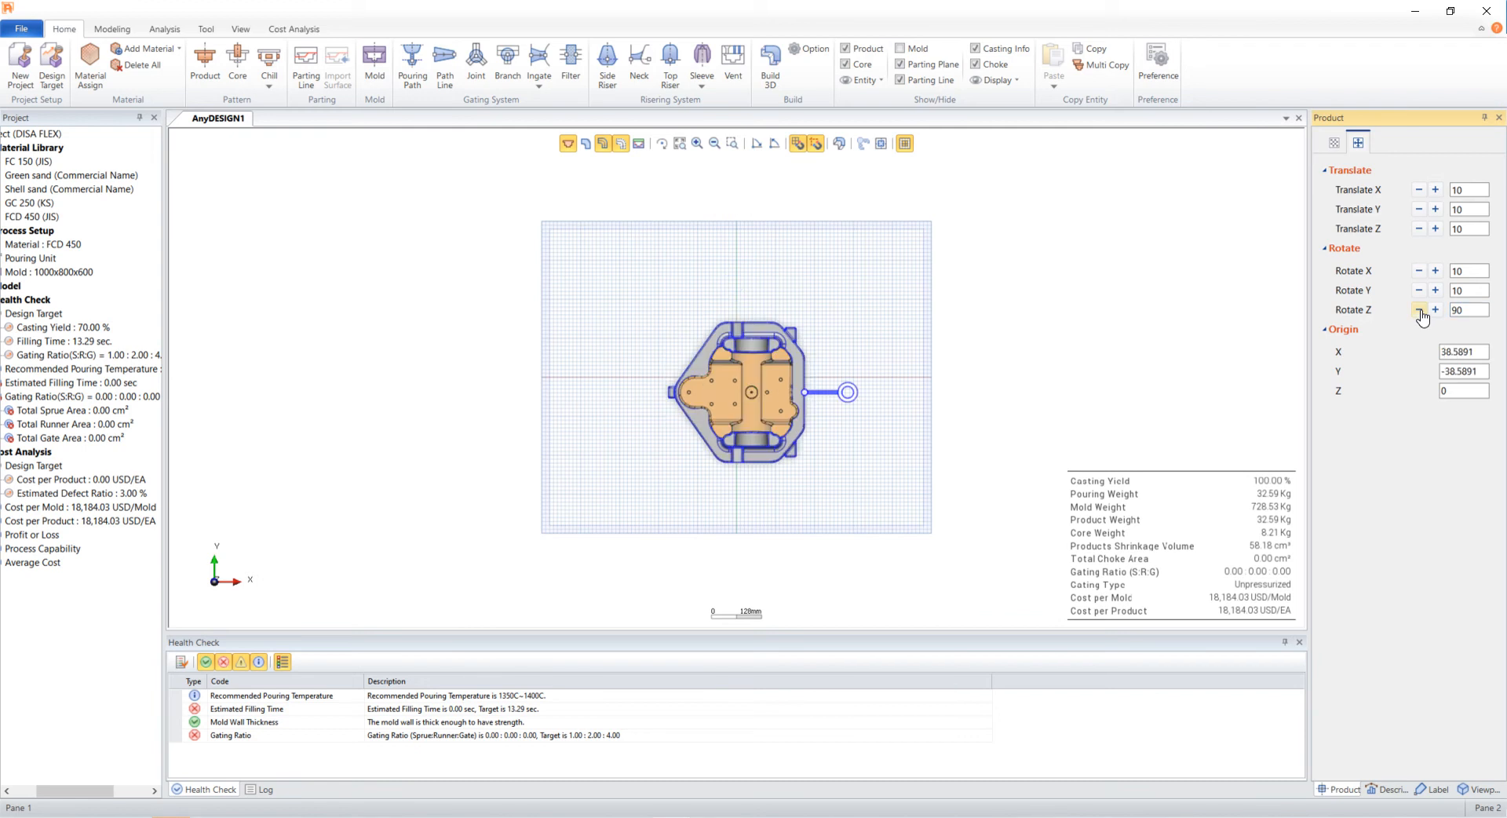
- Set the product's origin to X -187 and Y 0
{"action": "double_click", "coordinate": [1477, 352]}
{"action": "type", "text": "-187"}
{"action": "key", "text": "Tab"}
{"action": "type", "text": "0"}
{"action": "key", "text": "Tab"}
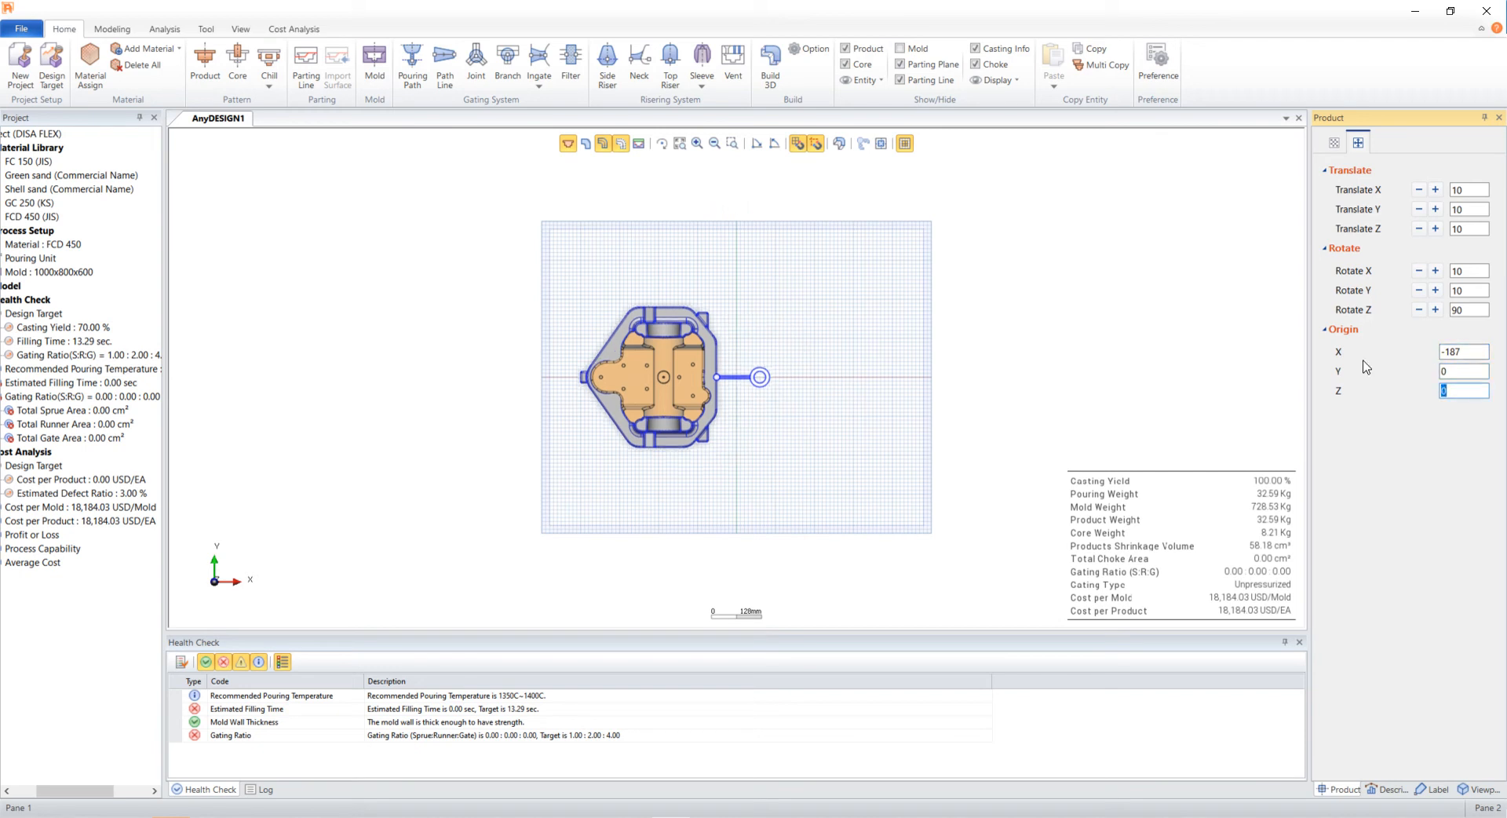
{"action": "left_click", "coordinate": [918, 384]}
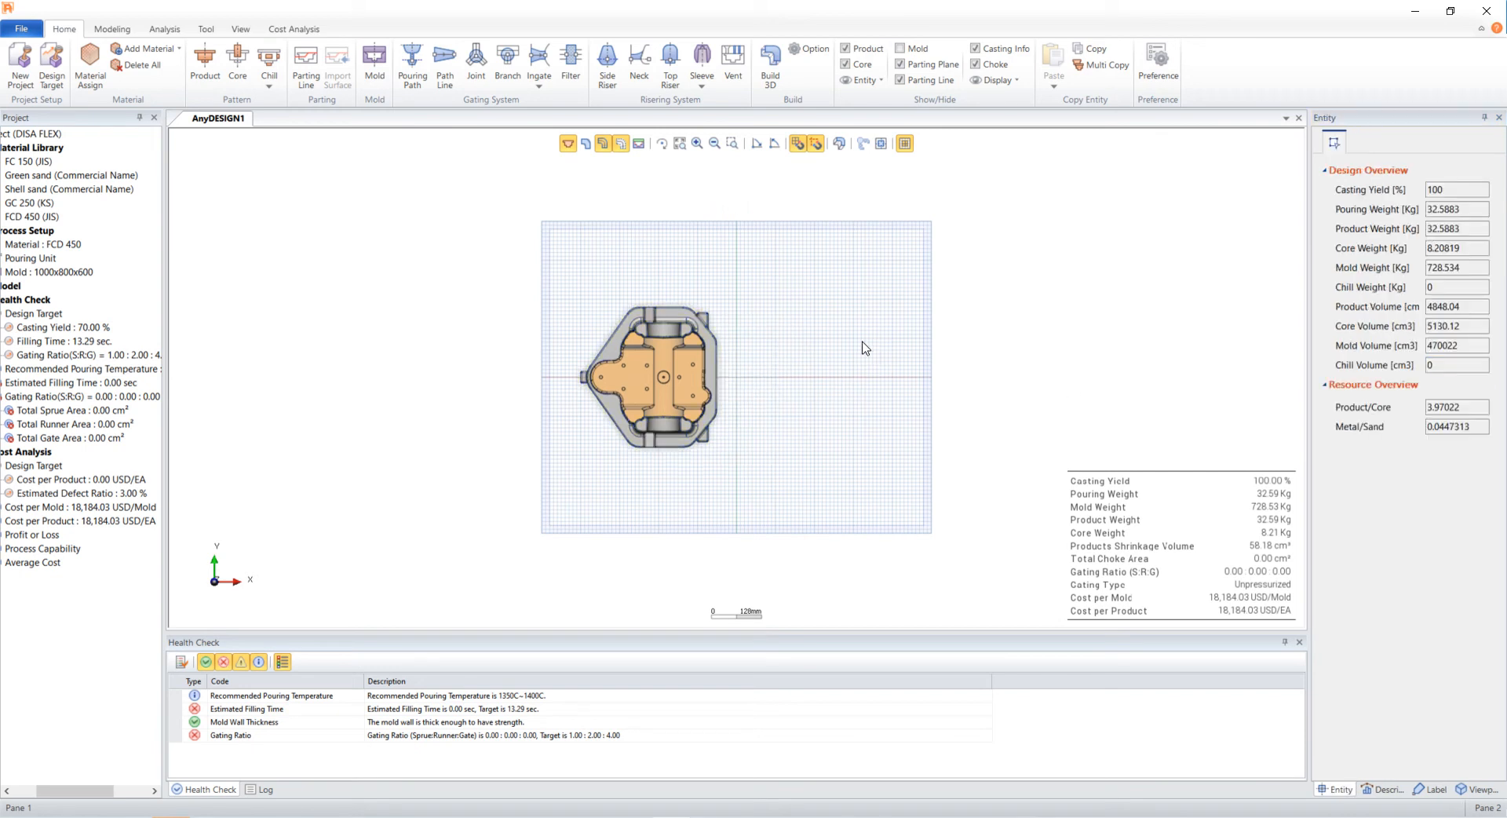
- Duplicate the product and core, placing the copy to the right of the original
{"action": "left_click_drag", "start_coordinate": [785, 271], "coordinate": [394, 499]}
{"action": "mouse_move", "coordinate": [655, 382]}
{"action": "left_mouse_down"}
{"action": "mouse_move", "coordinate": [863, 378]}
{"action": "mouse_move", "coordinate": [829, 378]}
{"action": "left_mouse_up"}
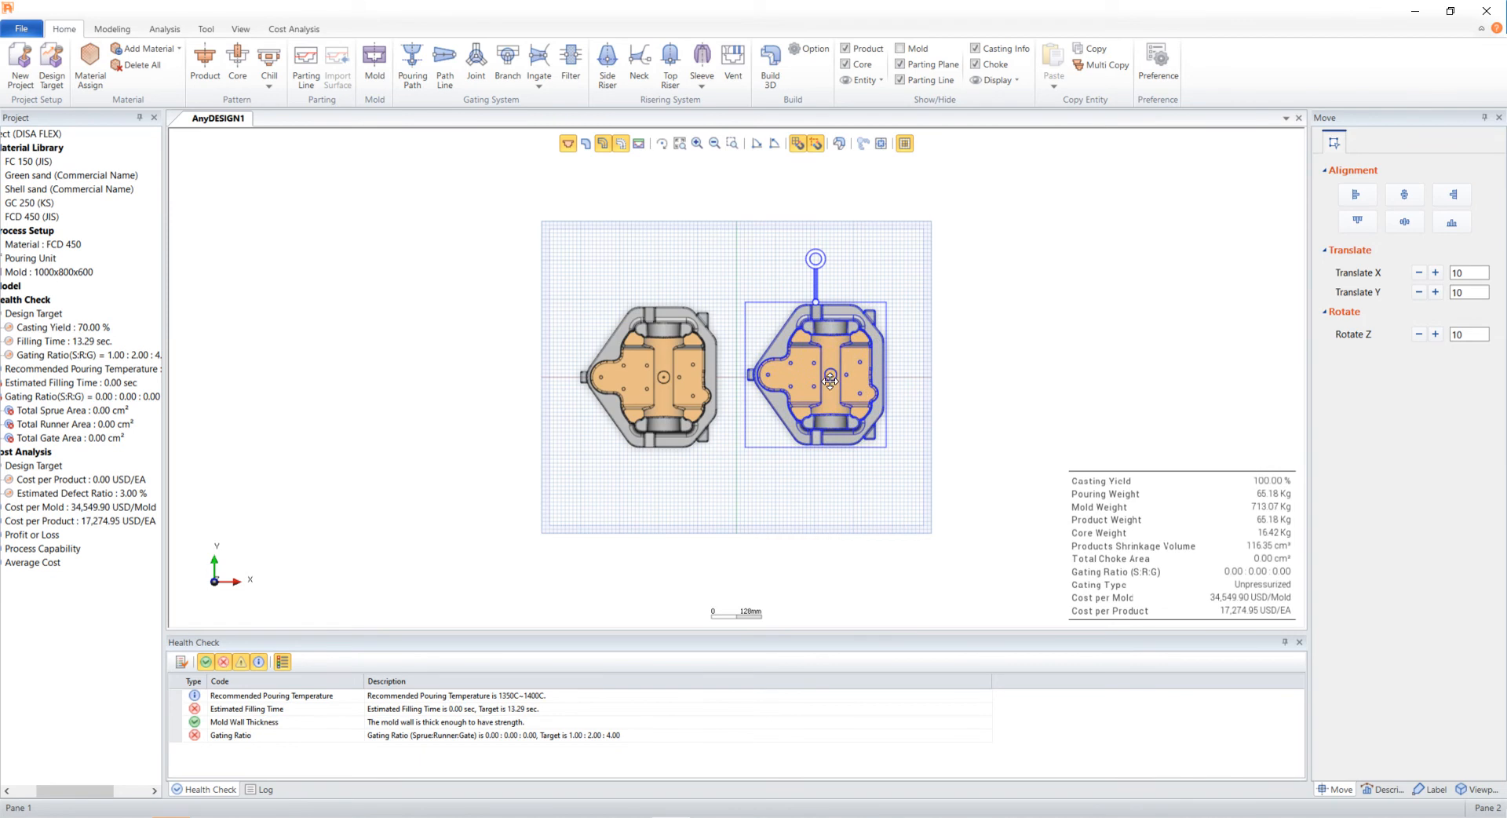
- Rotate the copied product about the Z axis so its gating faces the original
{"action": "left_click", "coordinate": [863, 330]}
{"action": "left_click", "coordinate": [1432, 311]}
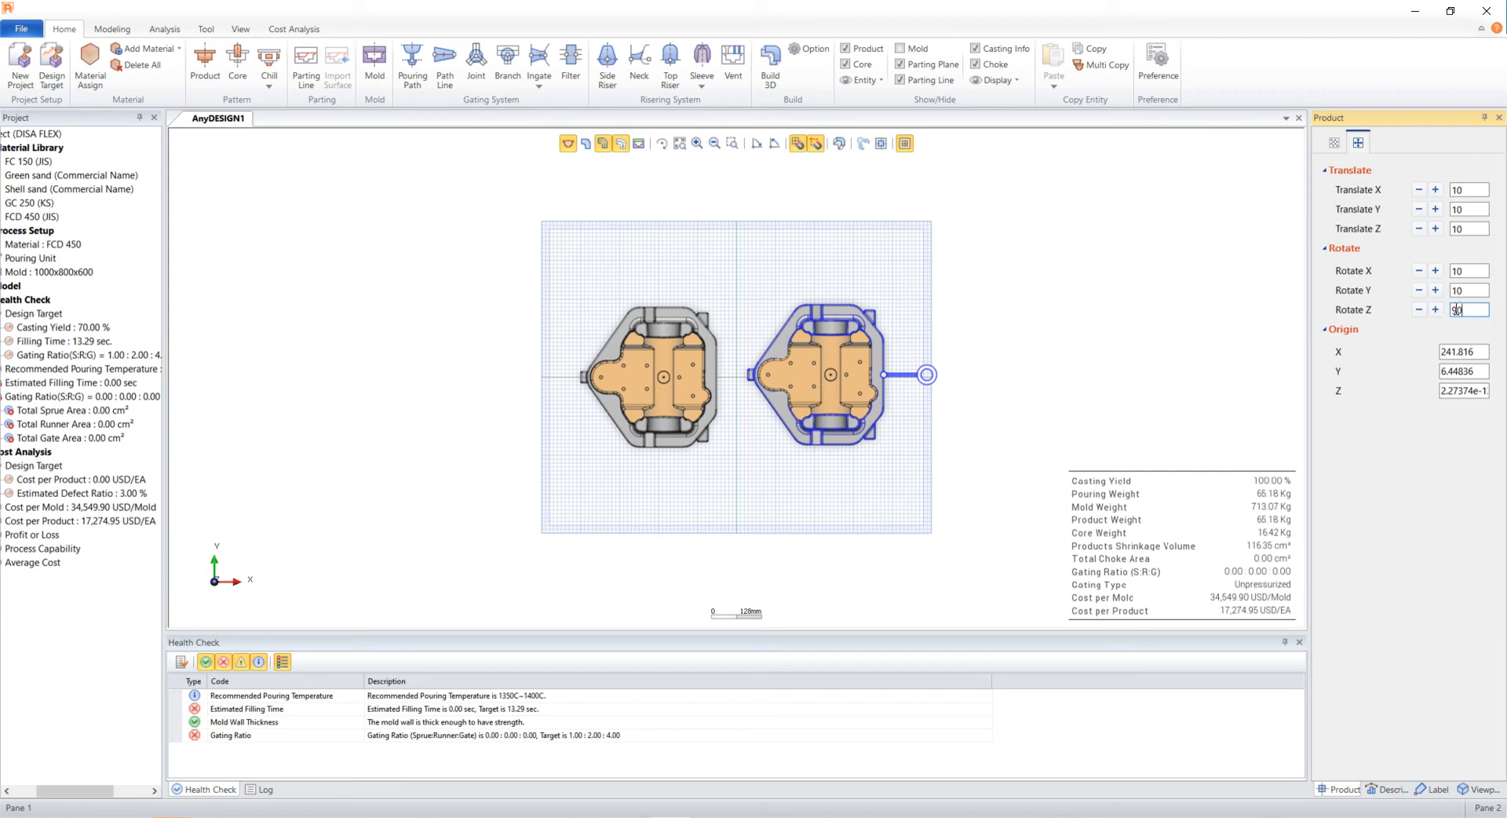
{"action": "left_click", "coordinate": [1435, 311]}
{"action": "left_click", "coordinate": [1435, 311]}
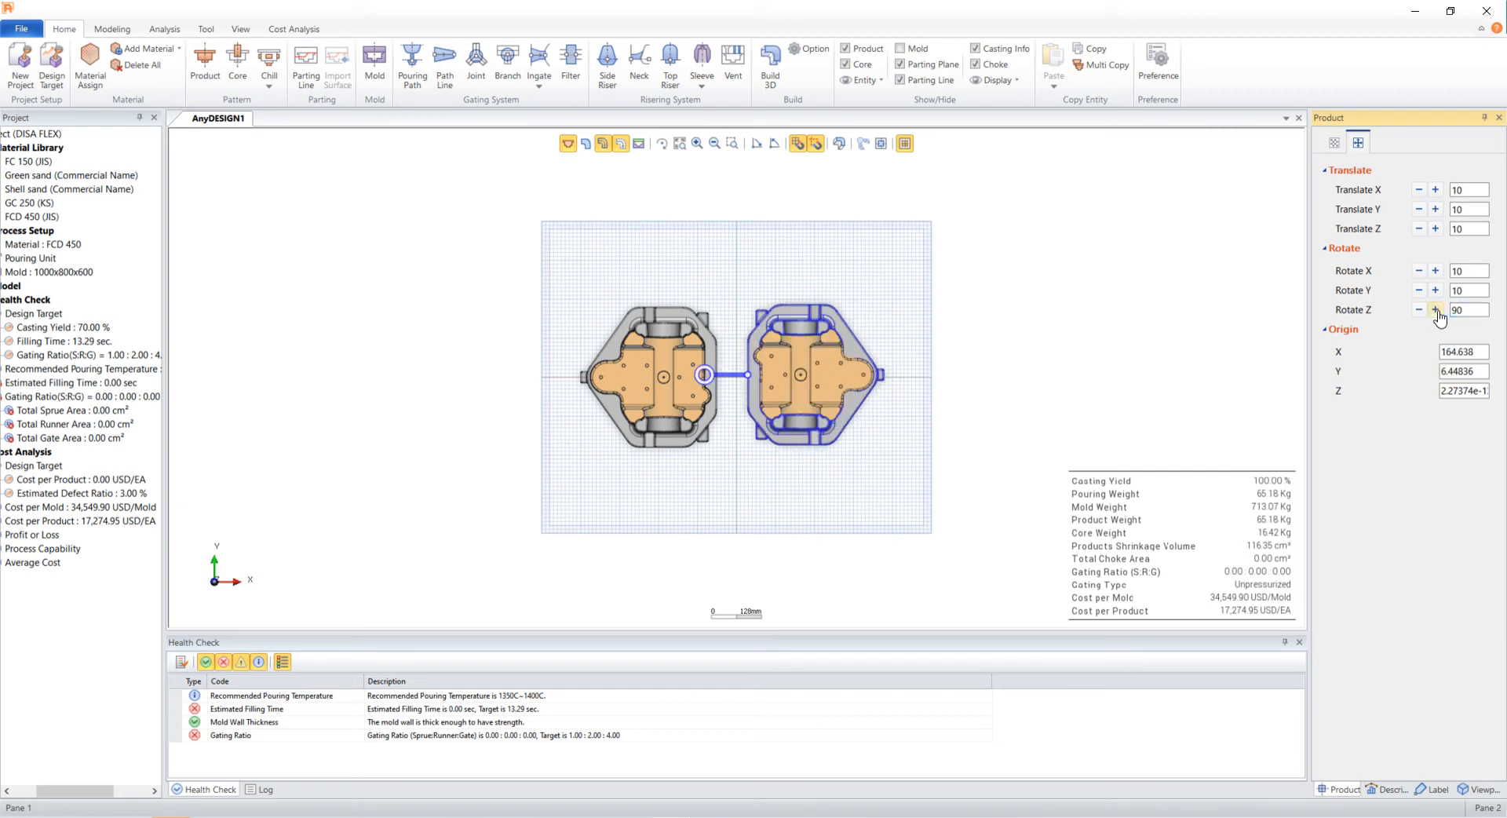
- Set the copied product's origin to X 187, Y 0, Z 0
{"action": "left_click", "coordinate": [1461, 351]}
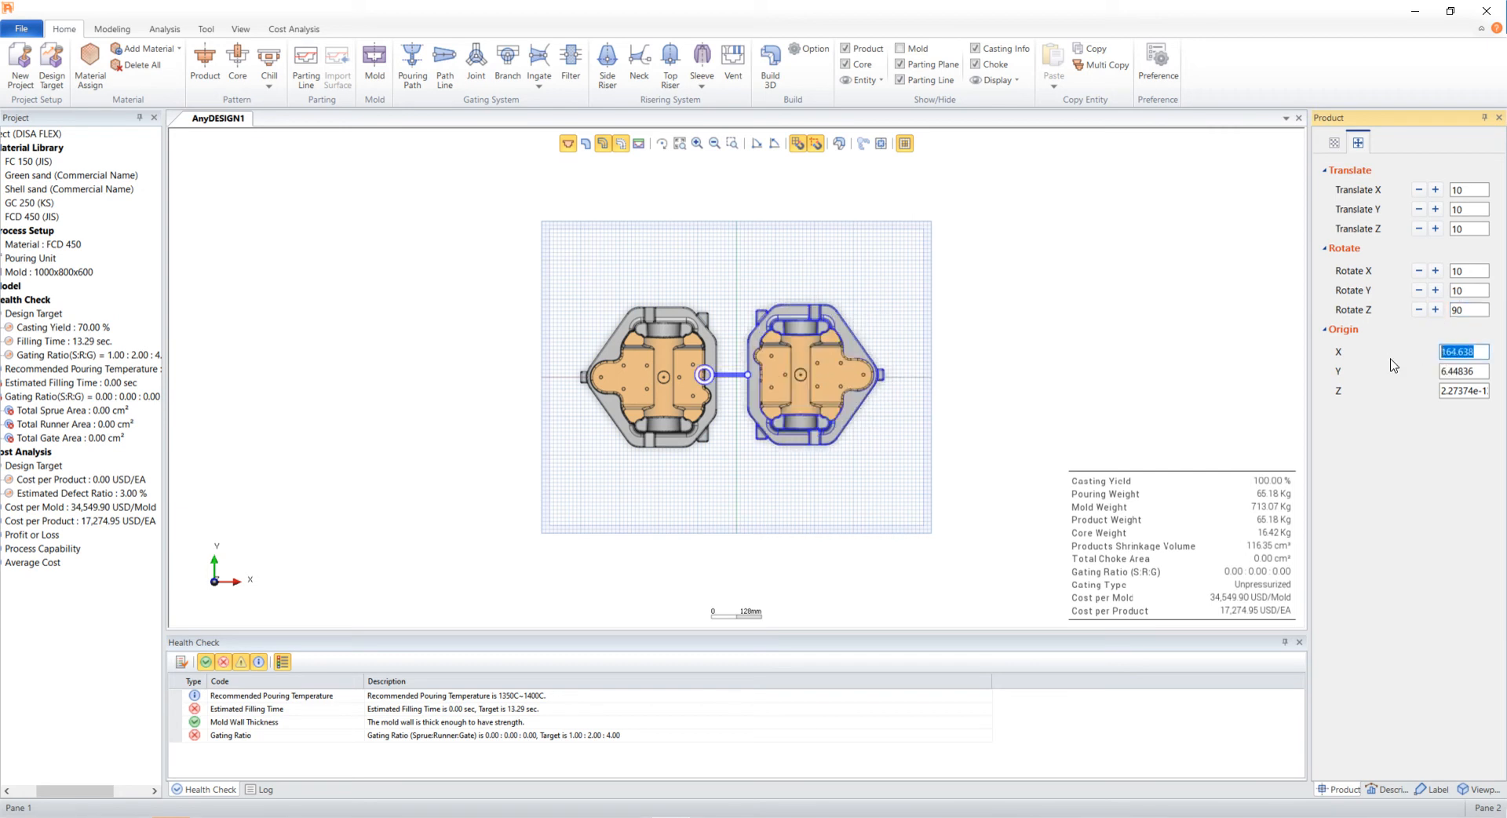
{"action": "type", "text": "18"}
{"action": "key", "text": "Tab"}
{"action": "type", "text": "0"}
{"action": "key", "text": "Tab"}
{"action": "type", "text": "0"}
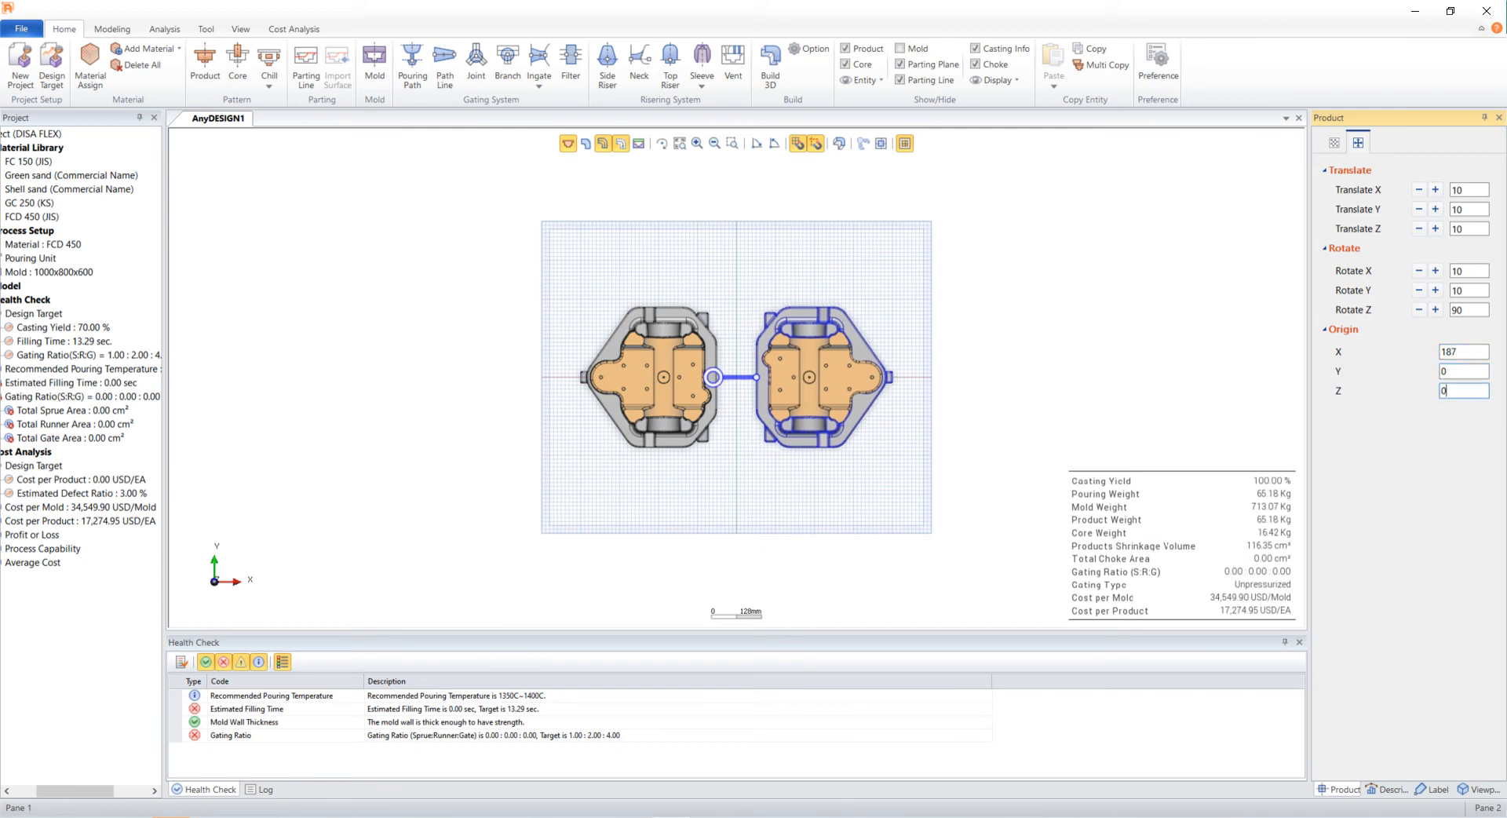
{"action": "left_click", "coordinate": [1152, 384]}
- Switch to the Ad Tutorial viewpoint and create the parting line using all edges cut by the work plane
{"action": "left_click", "coordinate": [1475, 789]}
{"action": "double_click", "coordinate": [1374, 292]}
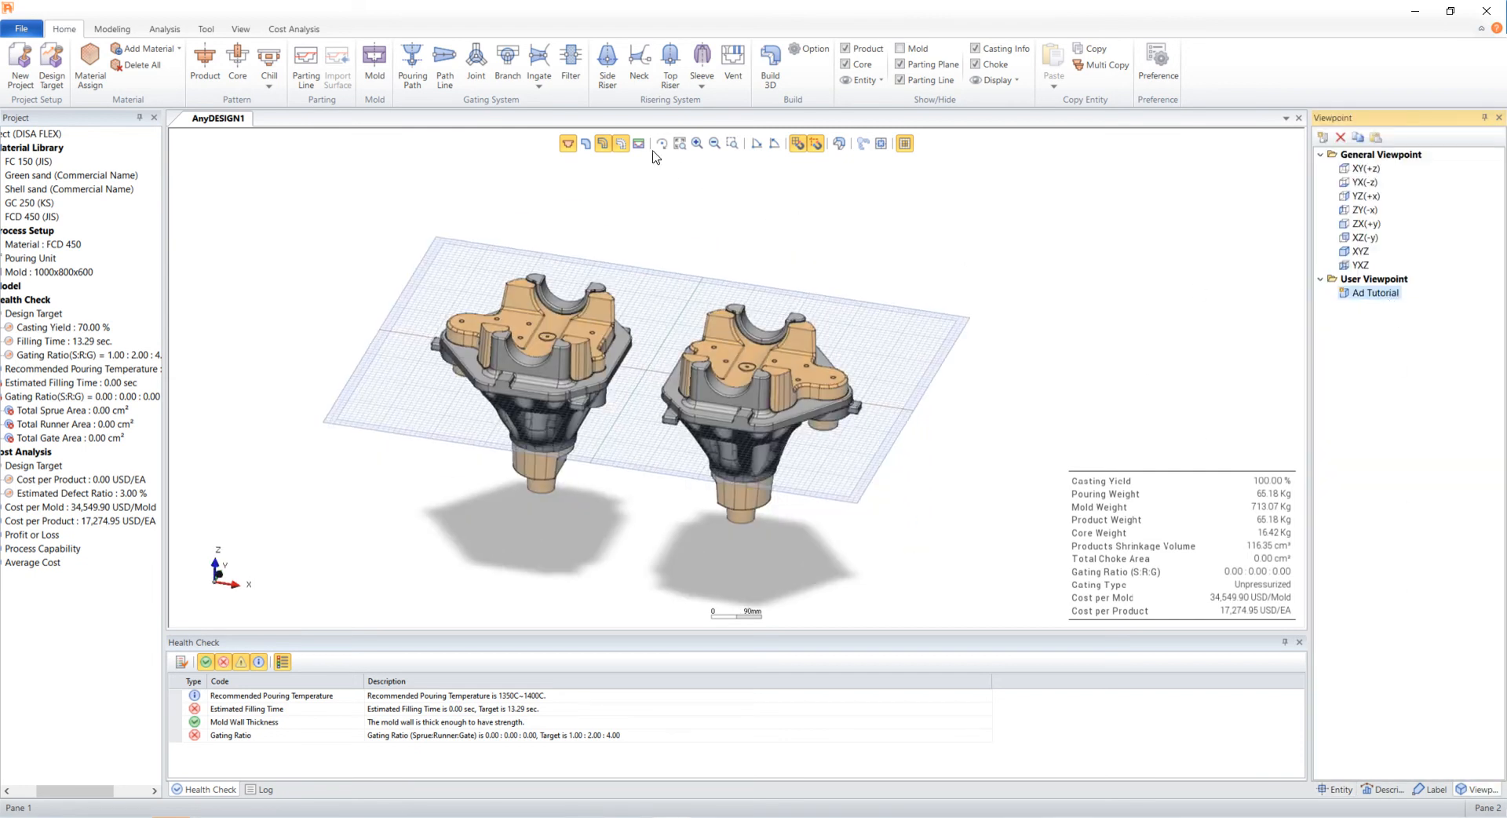
{"action": "left_click", "coordinate": [639, 144]}
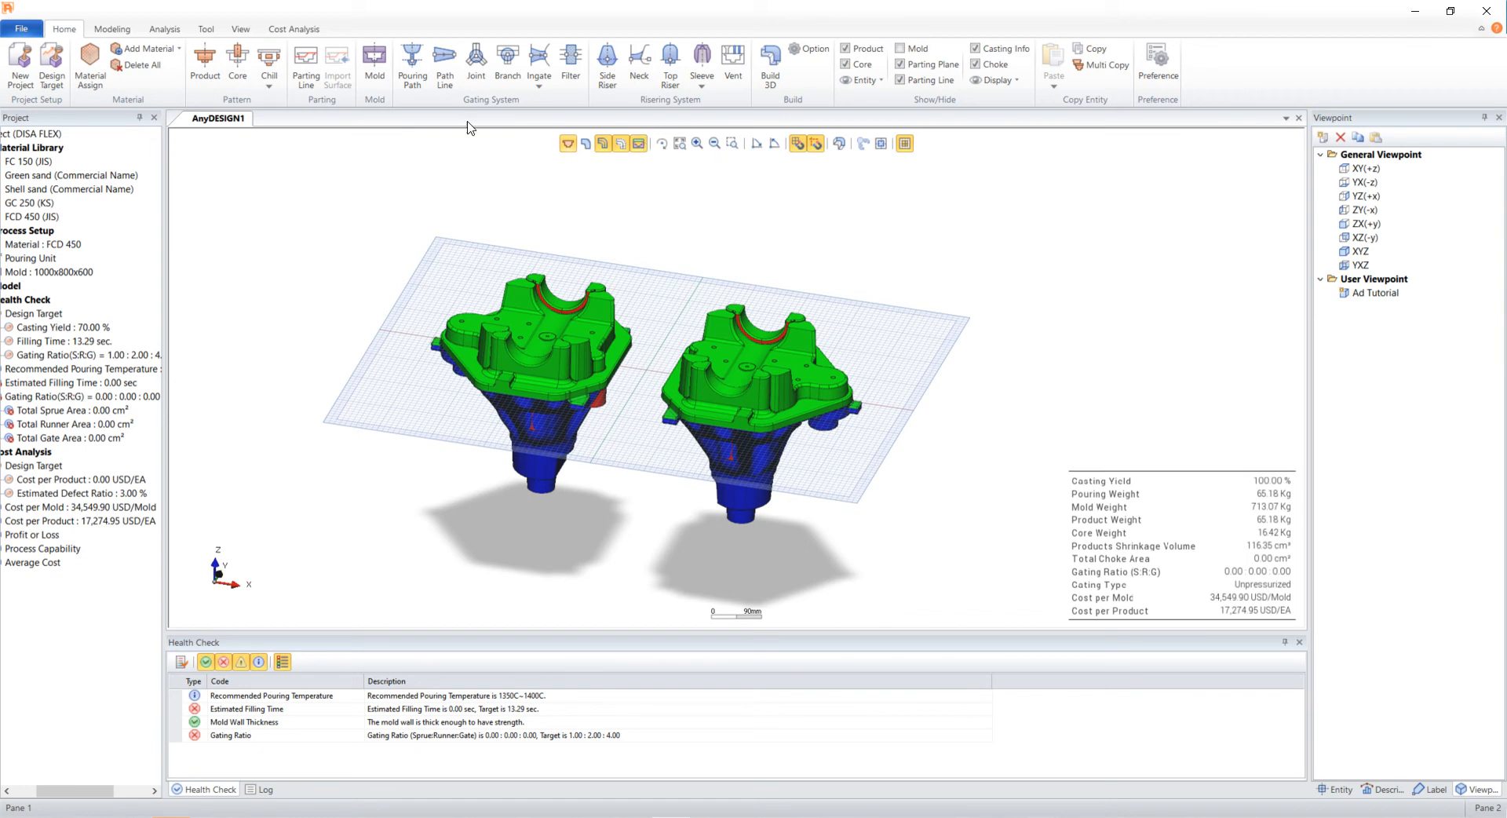
{"action": "left_click", "coordinate": [303, 69]}
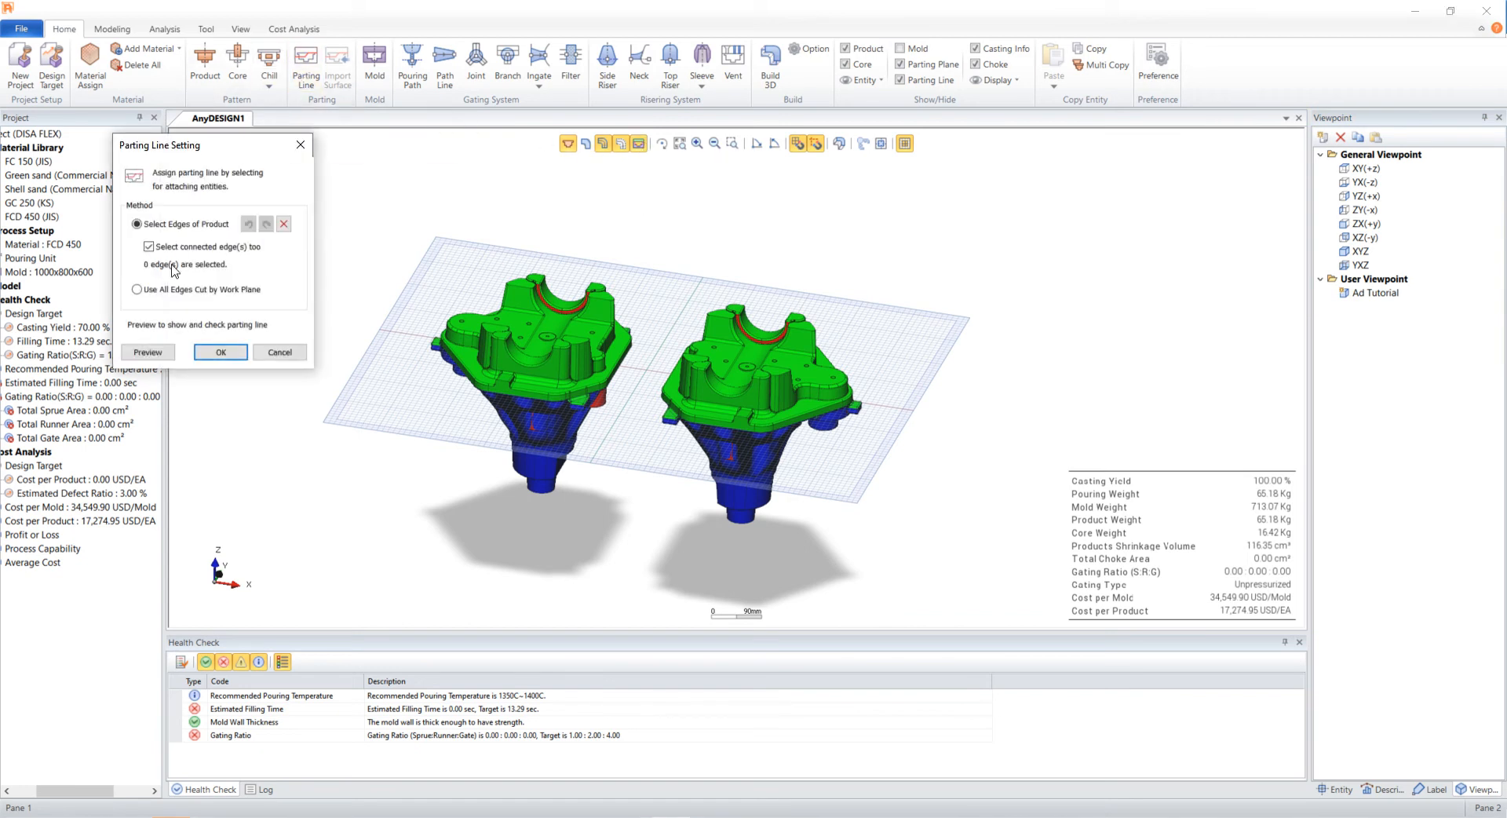
{"action": "left_click", "coordinate": [138, 289]}
{"action": "left_click", "coordinate": [144, 353]}
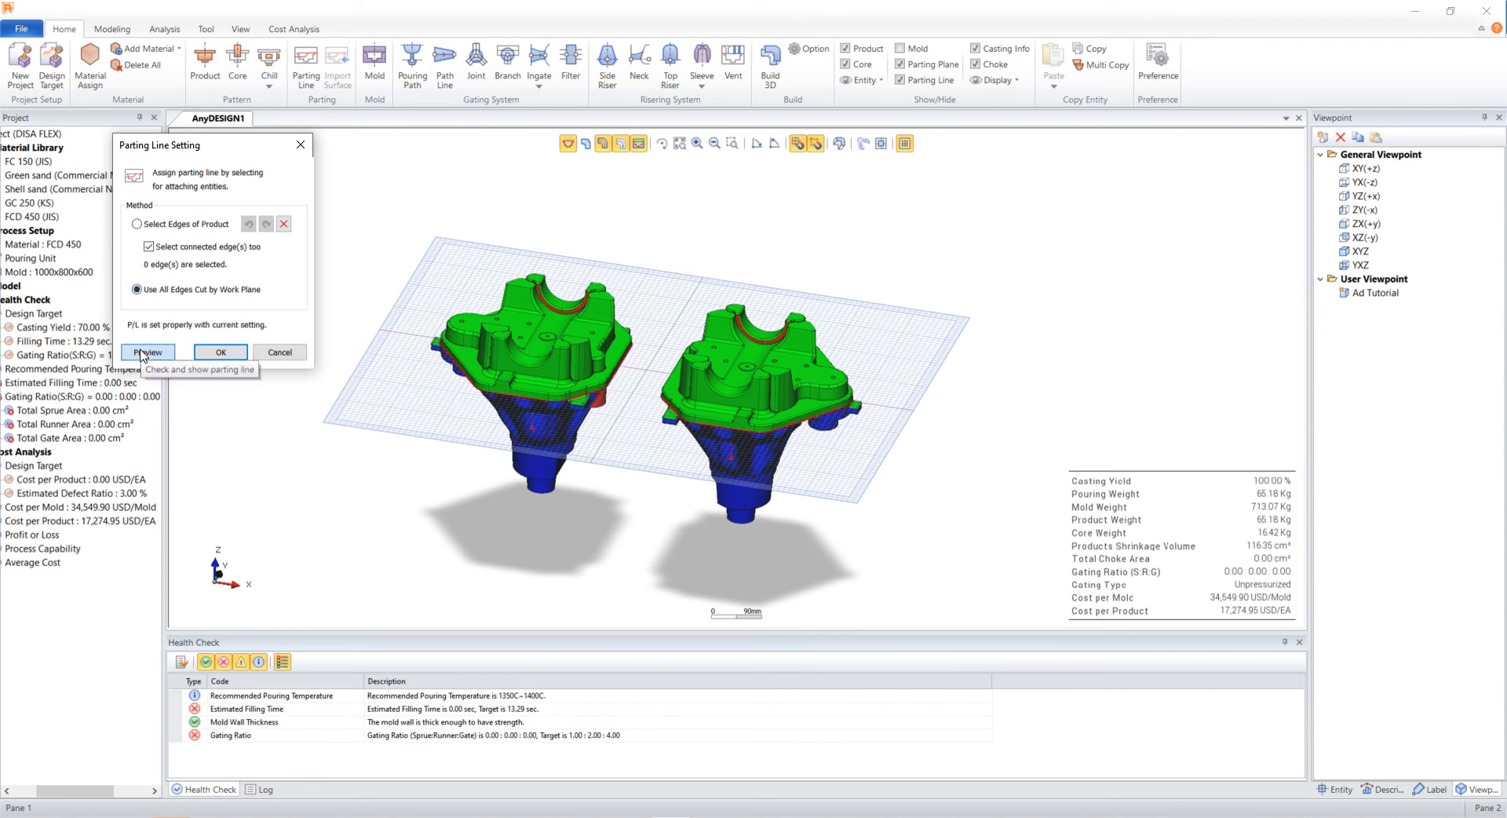
{"action": "left_click", "coordinate": [222, 354]}
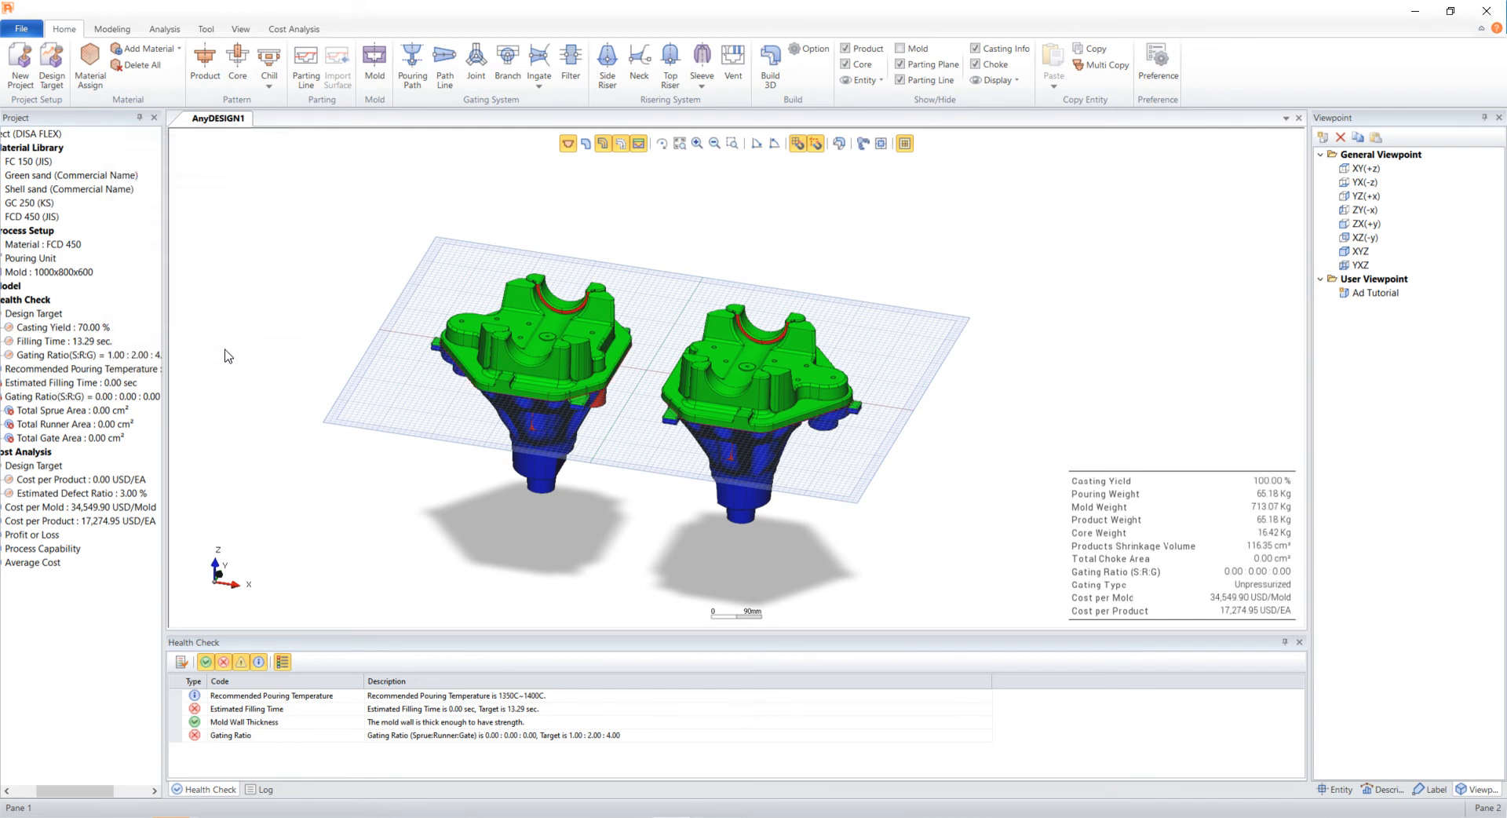
- In top view, insert the Differential Shell sketch as a reference image
{"action": "left_click", "coordinate": [639, 149]}
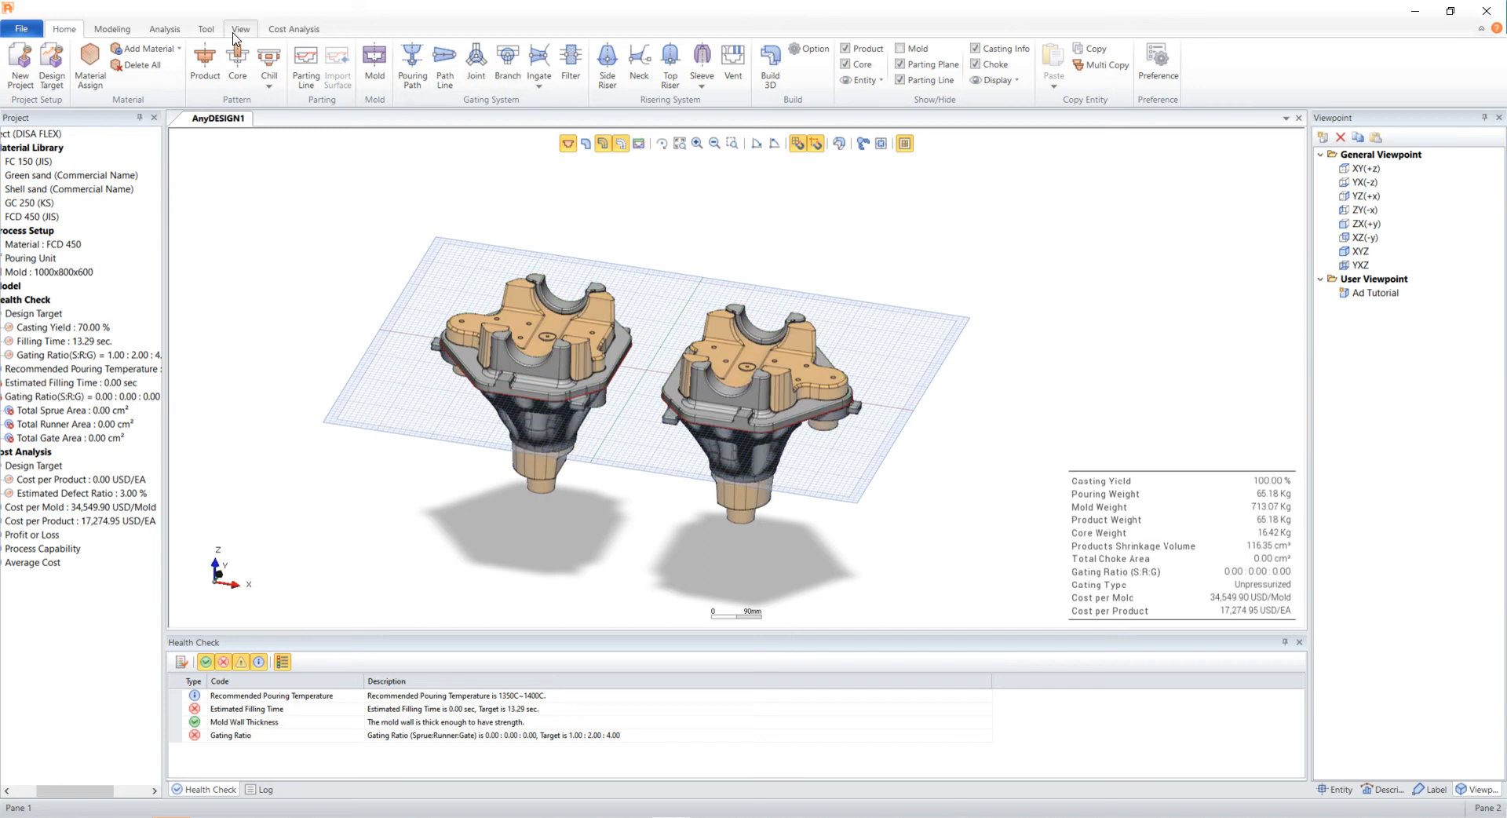
{"action": "left_click", "coordinate": [206, 29]}
{"action": "left_click", "coordinate": [768, 50]}
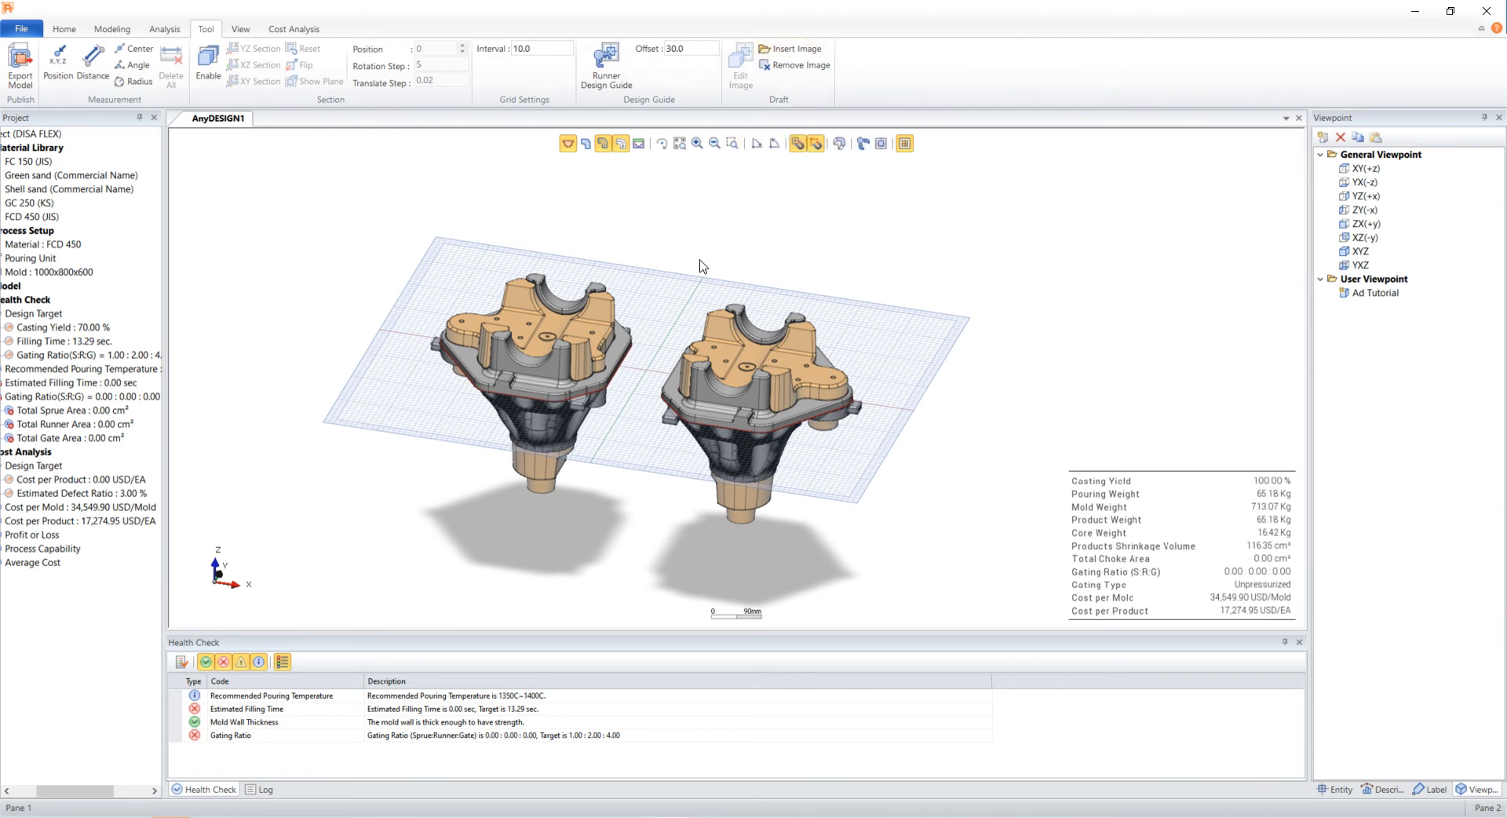
{"action": "key", "text": "z"}
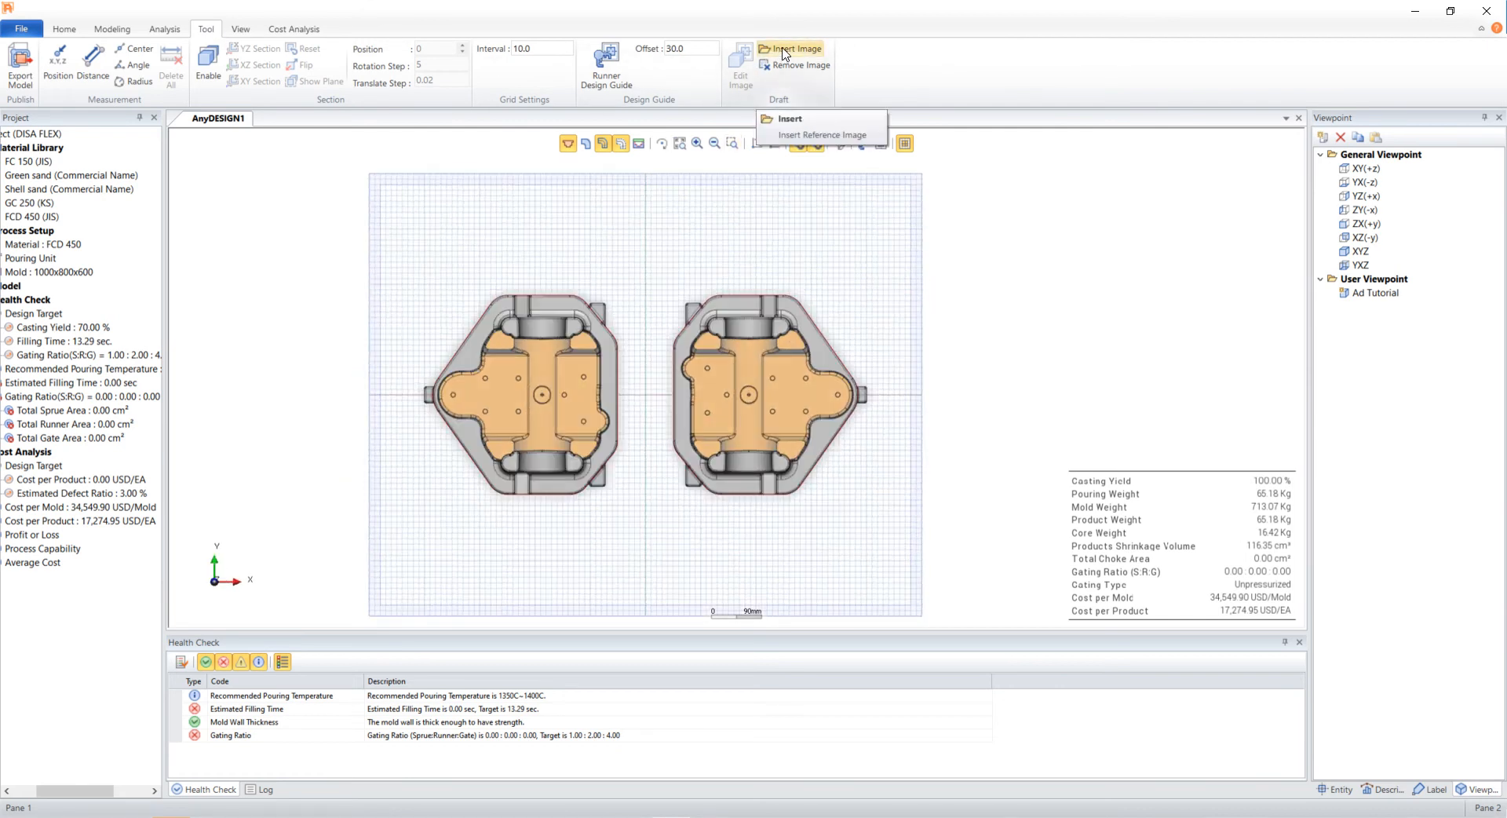
{"action": "left_click", "coordinate": [783, 50]}
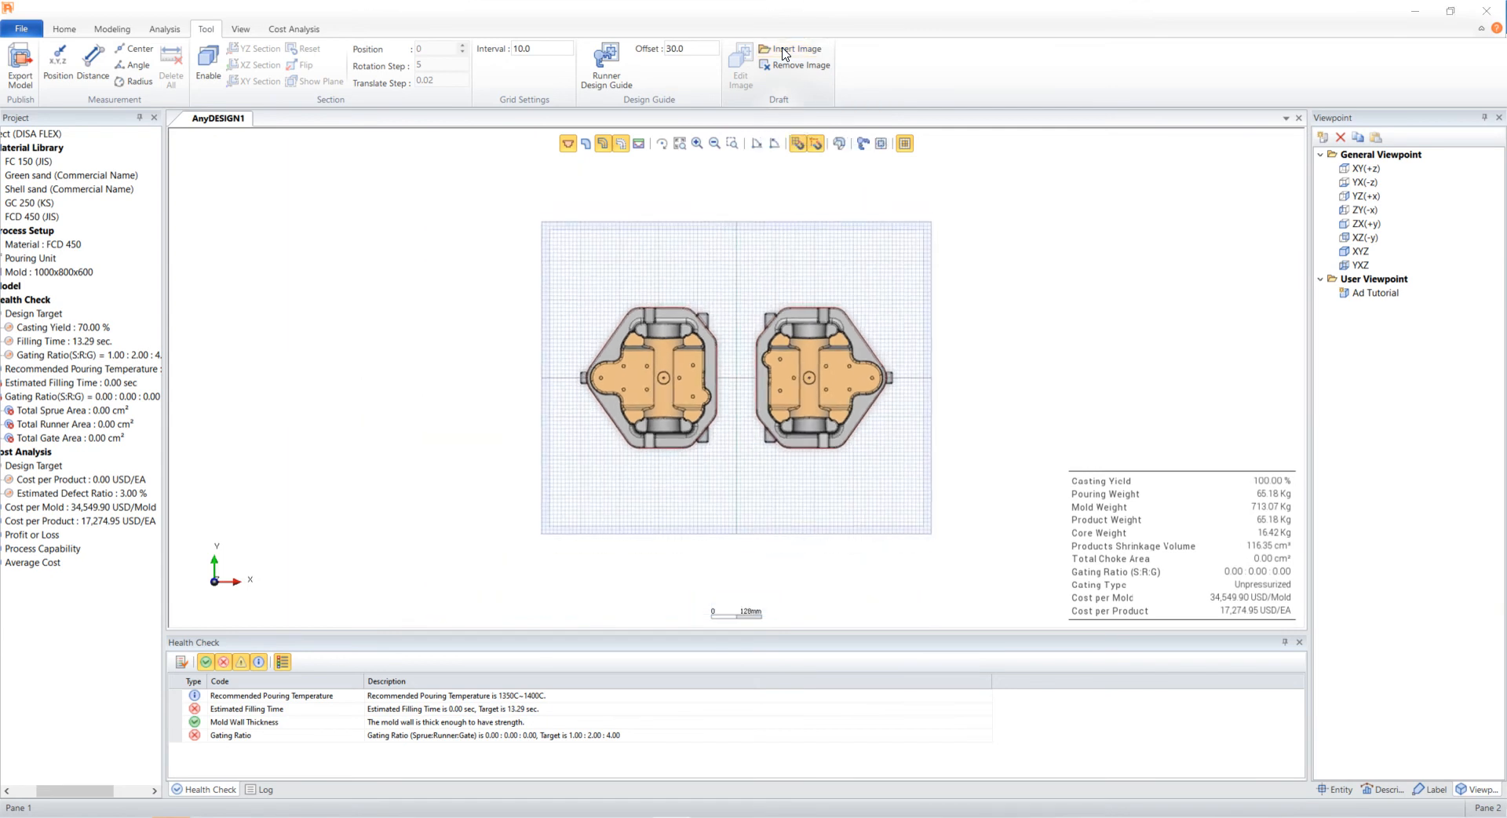
{"action": "left_click", "coordinate": [404, 287]}
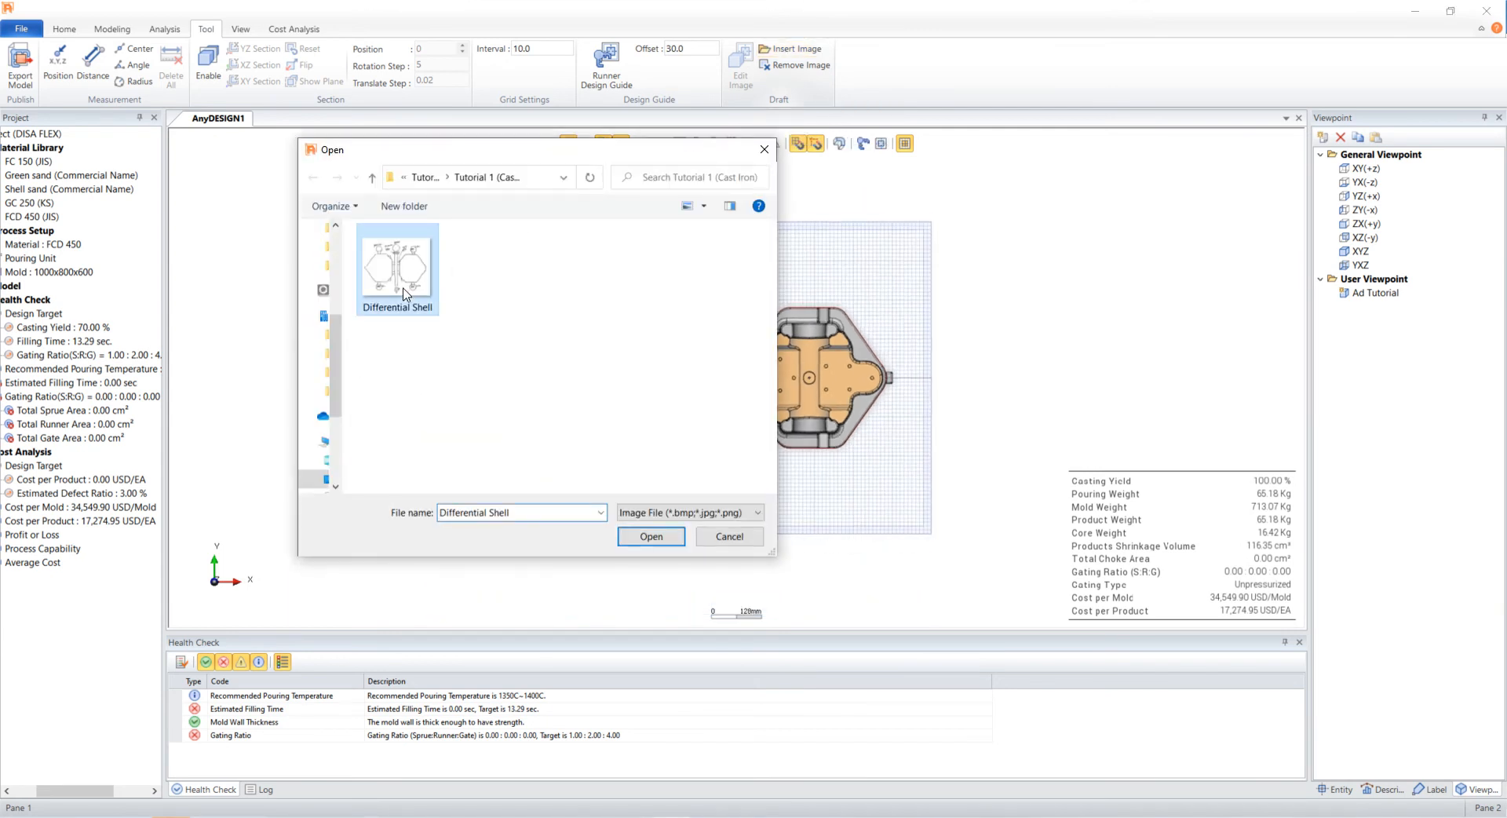
{"action": "left_click", "coordinate": [648, 536]}
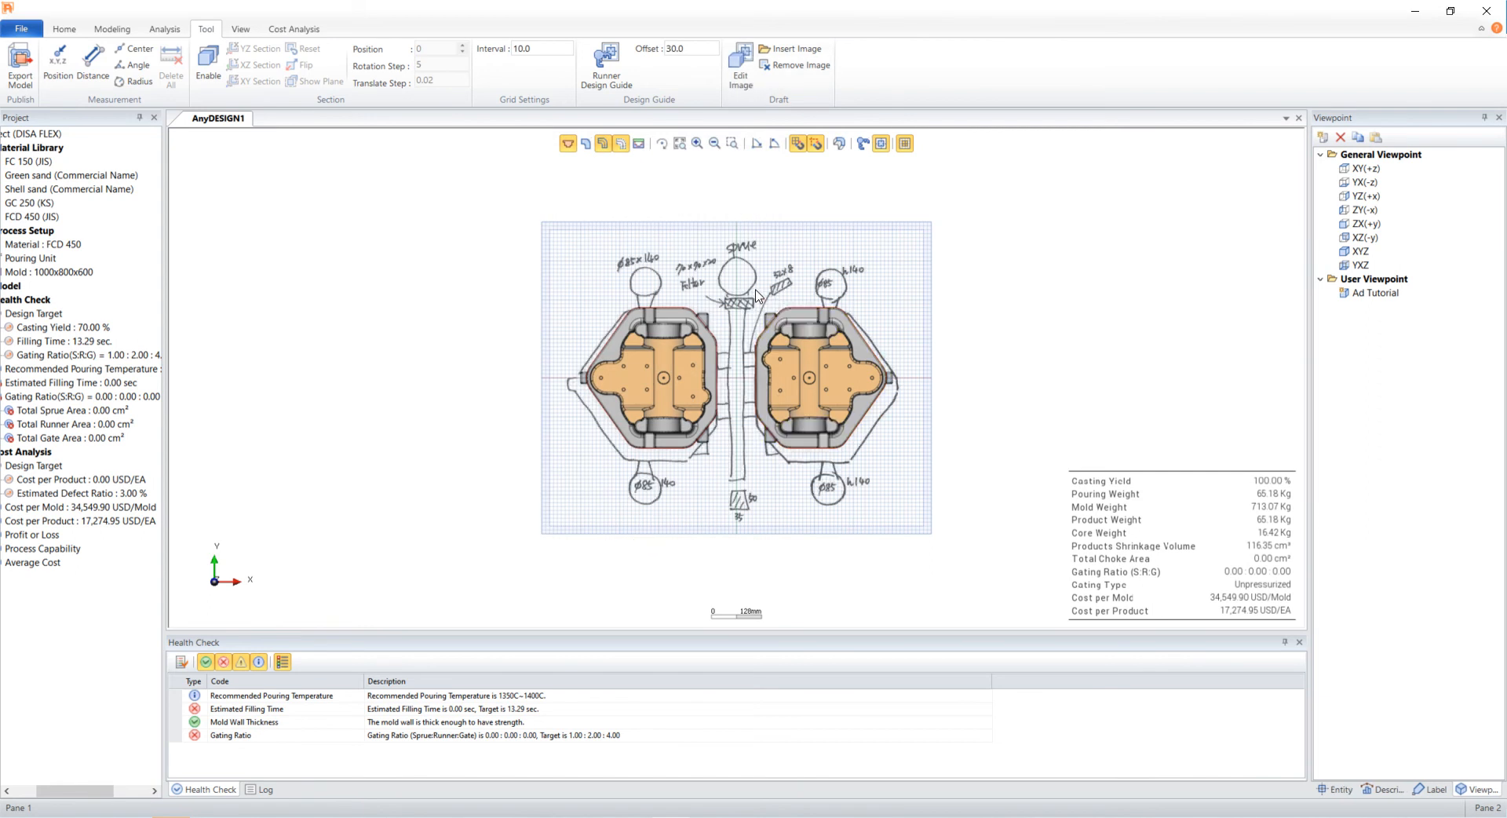
- Edit the reference image, shifting its center and setting its width to 871.507 and a reduced height
{"action": "left_click", "coordinate": [740, 70]}
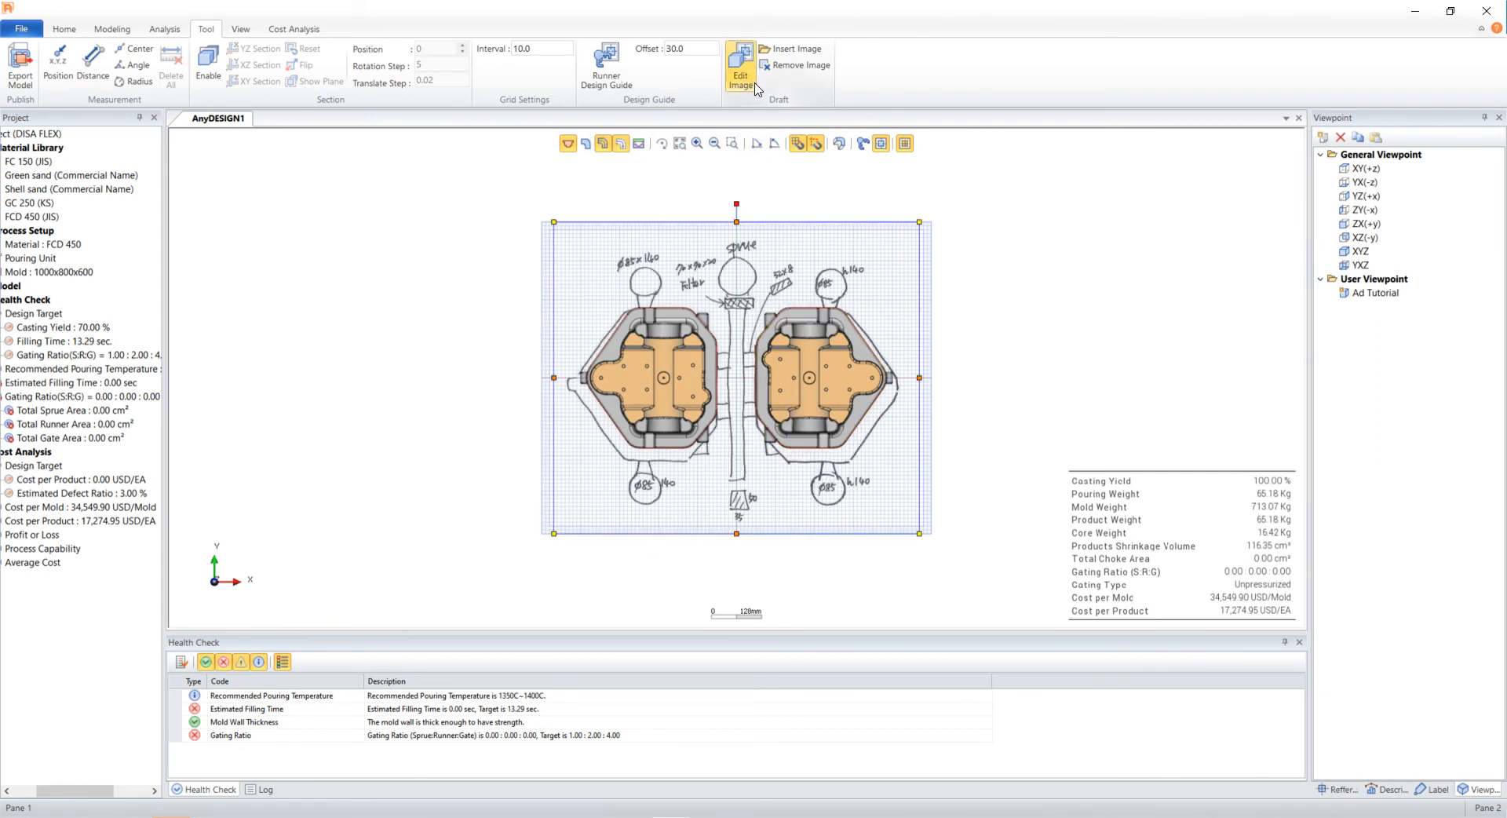
{"action": "left_click", "coordinate": [1336, 788]}
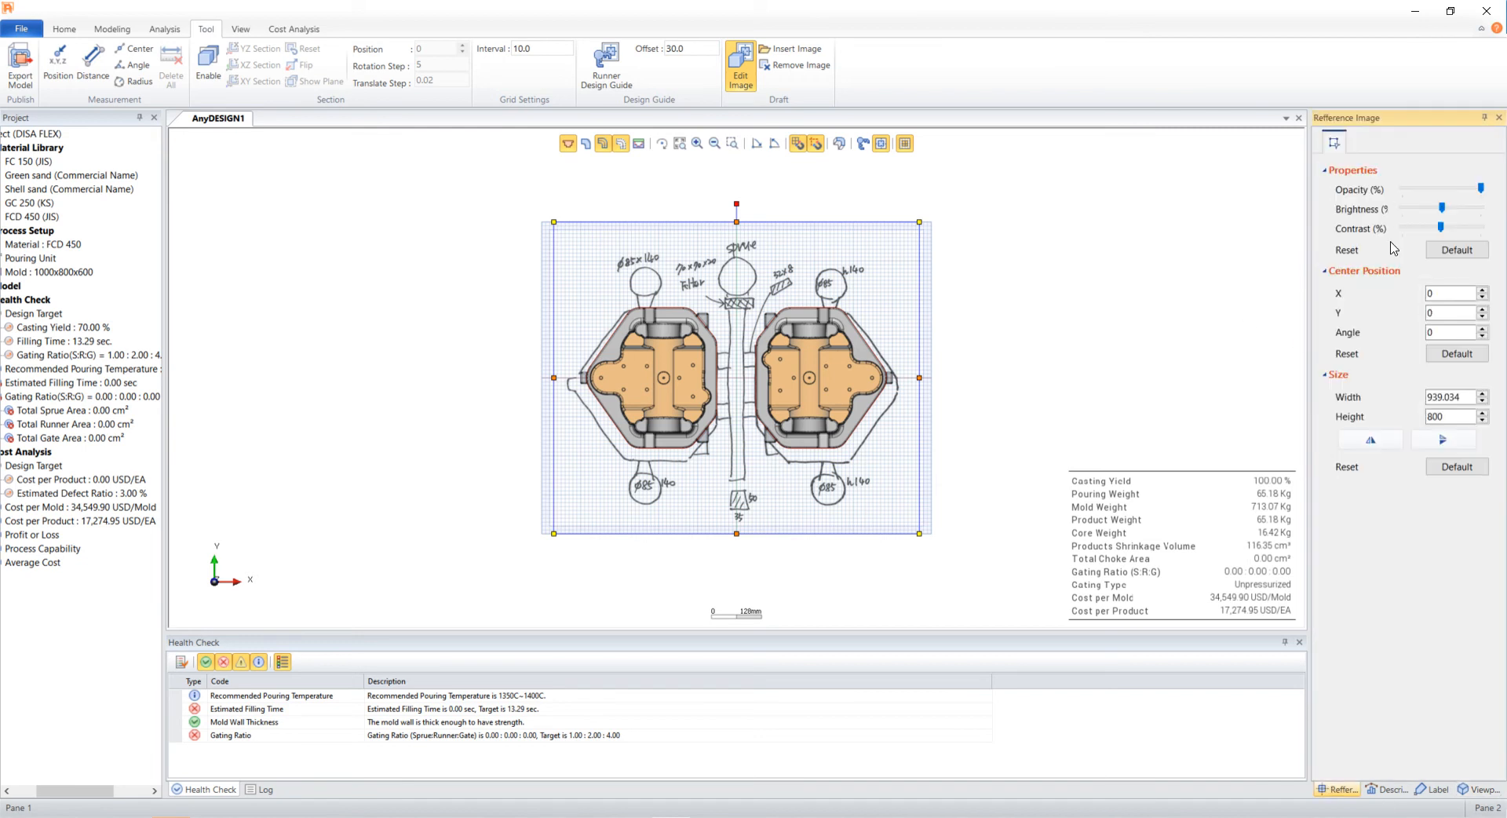
{"action": "left_click_drag", "start_coordinate": [1451, 299], "coordinate": [1398, 301]}
{"action": "key", "text": "Tab"}
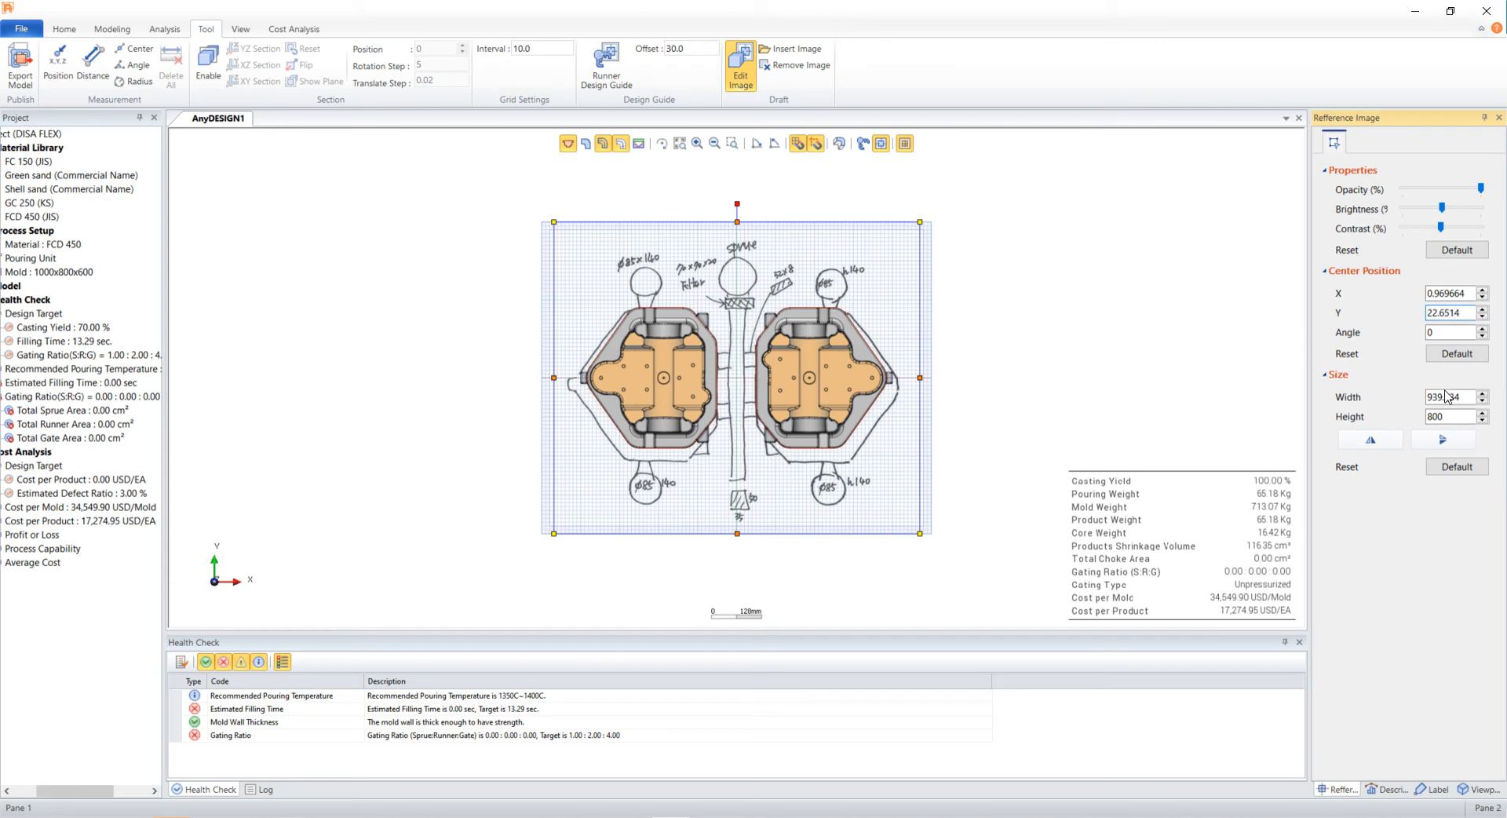
{"action": "key", "text": "Return"}
{"action": "type", "text": "871.507"}
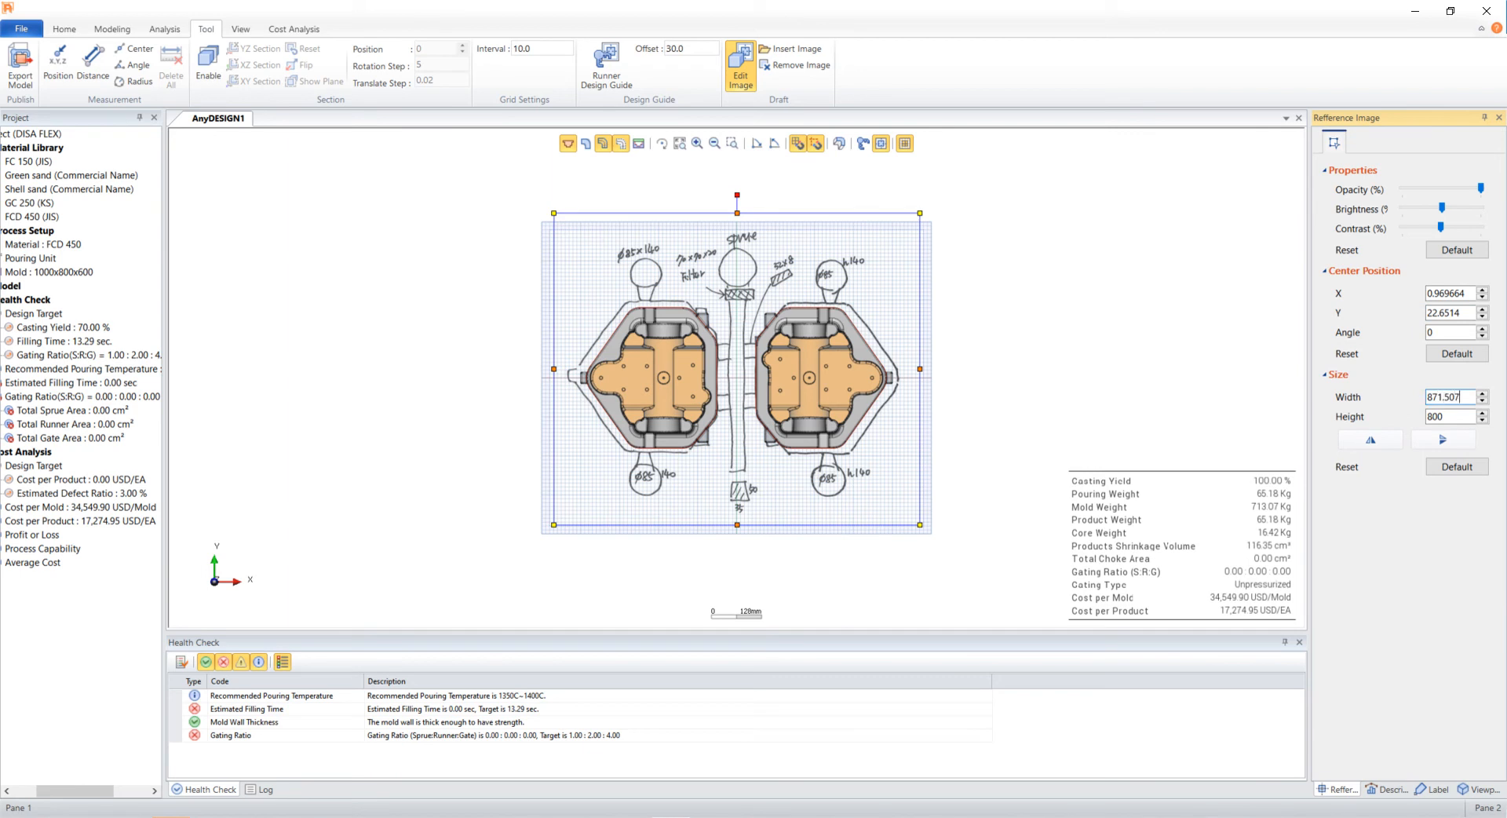
{"action": "key", "text": "Return"}
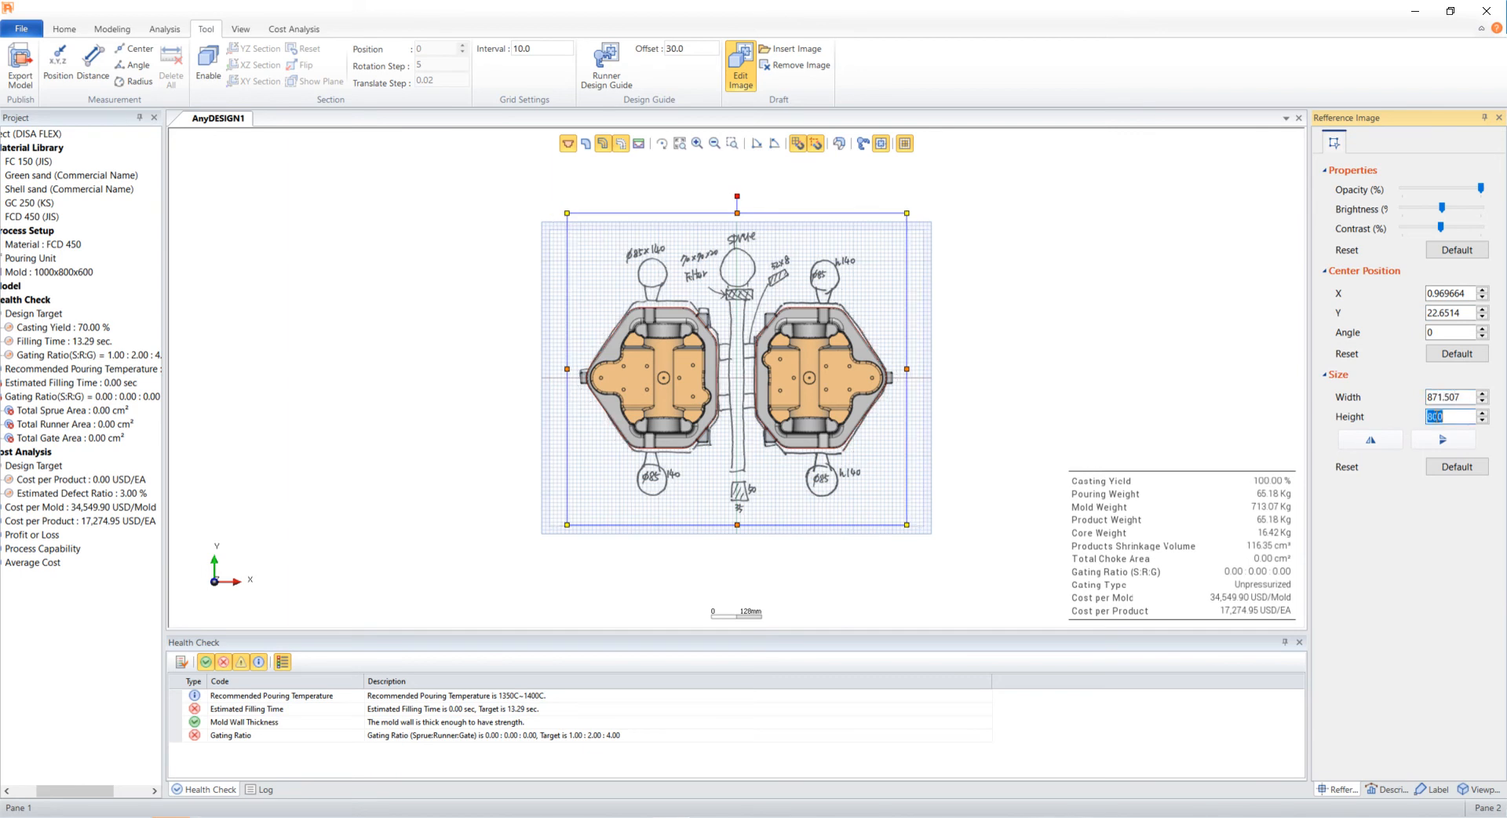
{"action": "type", "text": "735.898"}
{"action": "left_click", "coordinate": [1015, 405]}
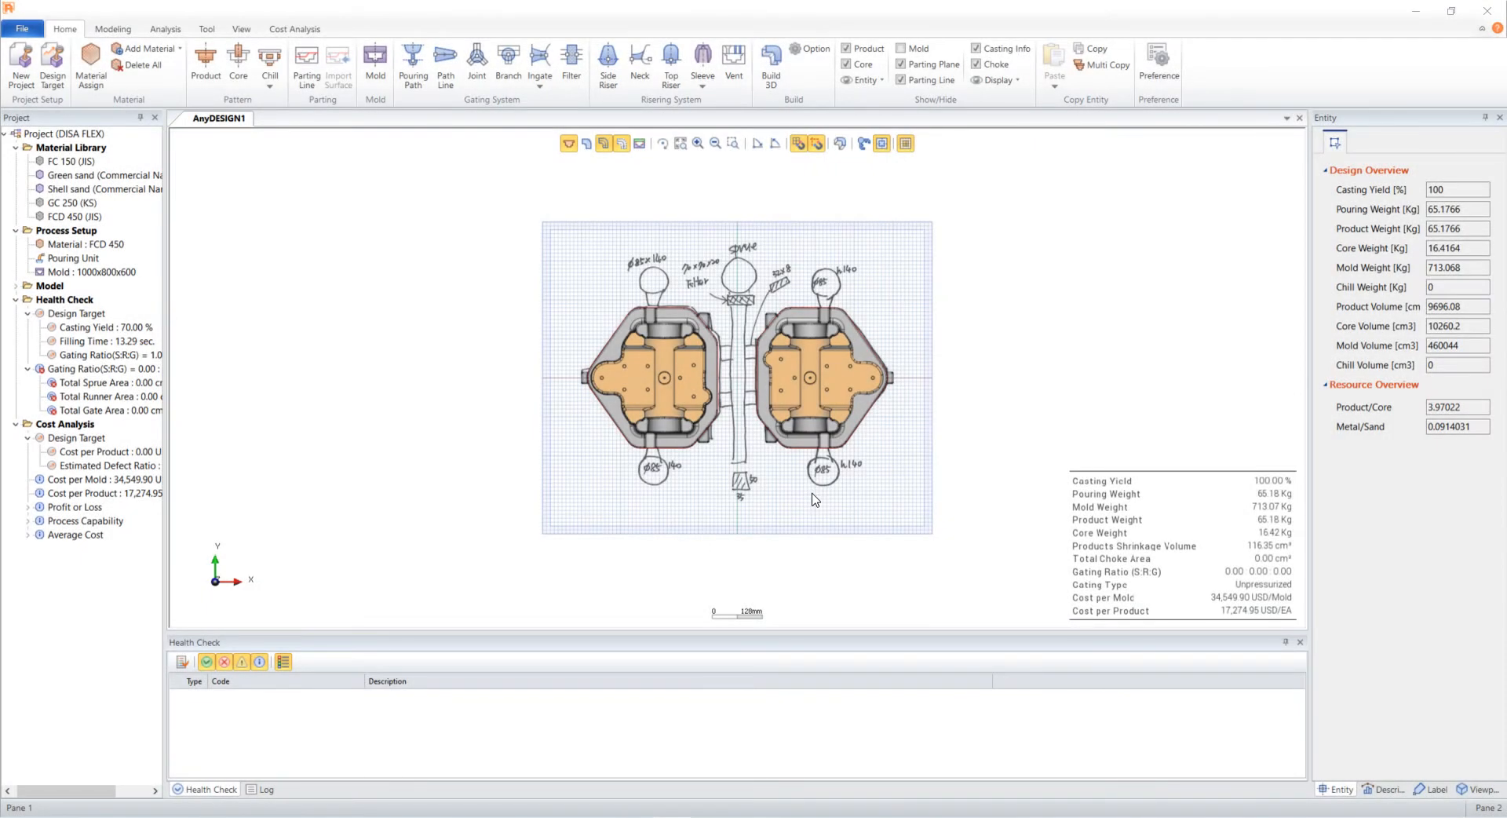
- Place a pouring path at the sprue position drawn on the reference sketch
{"action": "left_click", "coordinate": [412, 62]}
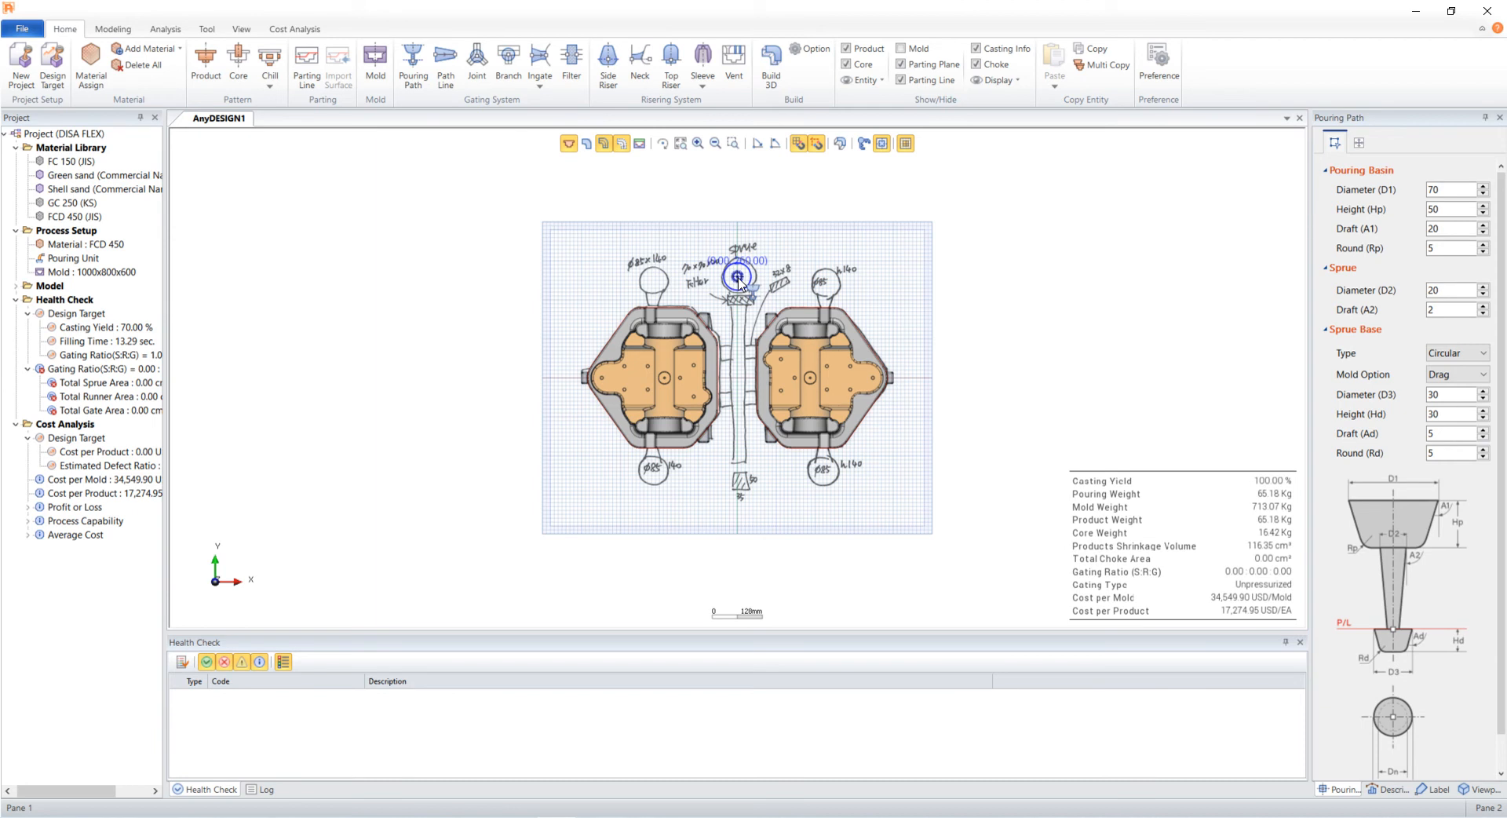
{"action": "left_click", "coordinate": [737, 278]}
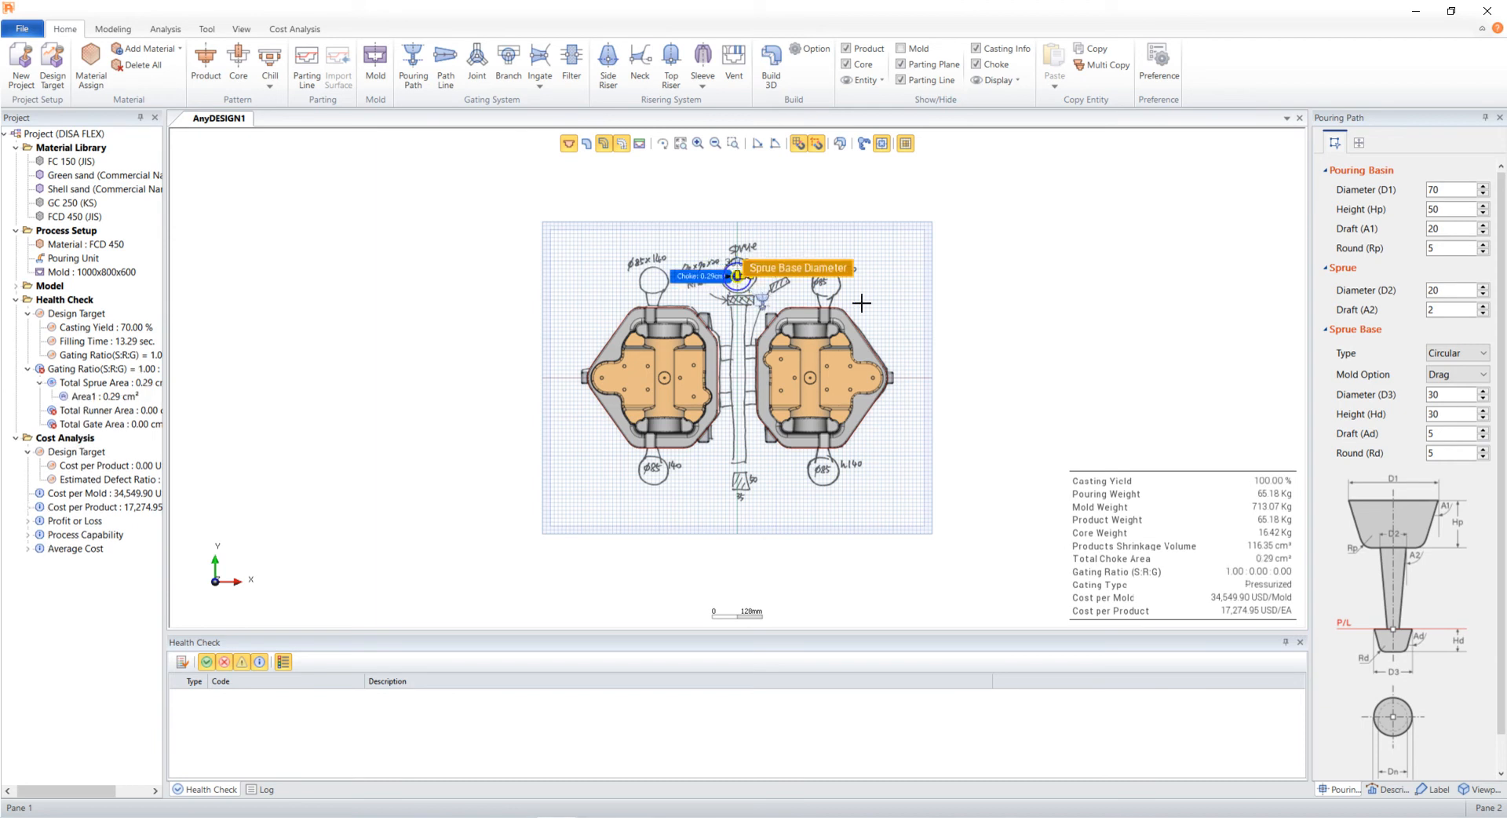
- Set the pouring path's basin diameter to 90, sprue diameter to 35, and sprue base diameter 70, height 70, draft 10
{"action": "double_click", "coordinate": [1425, 192]}
{"action": "type", "text": "90"}
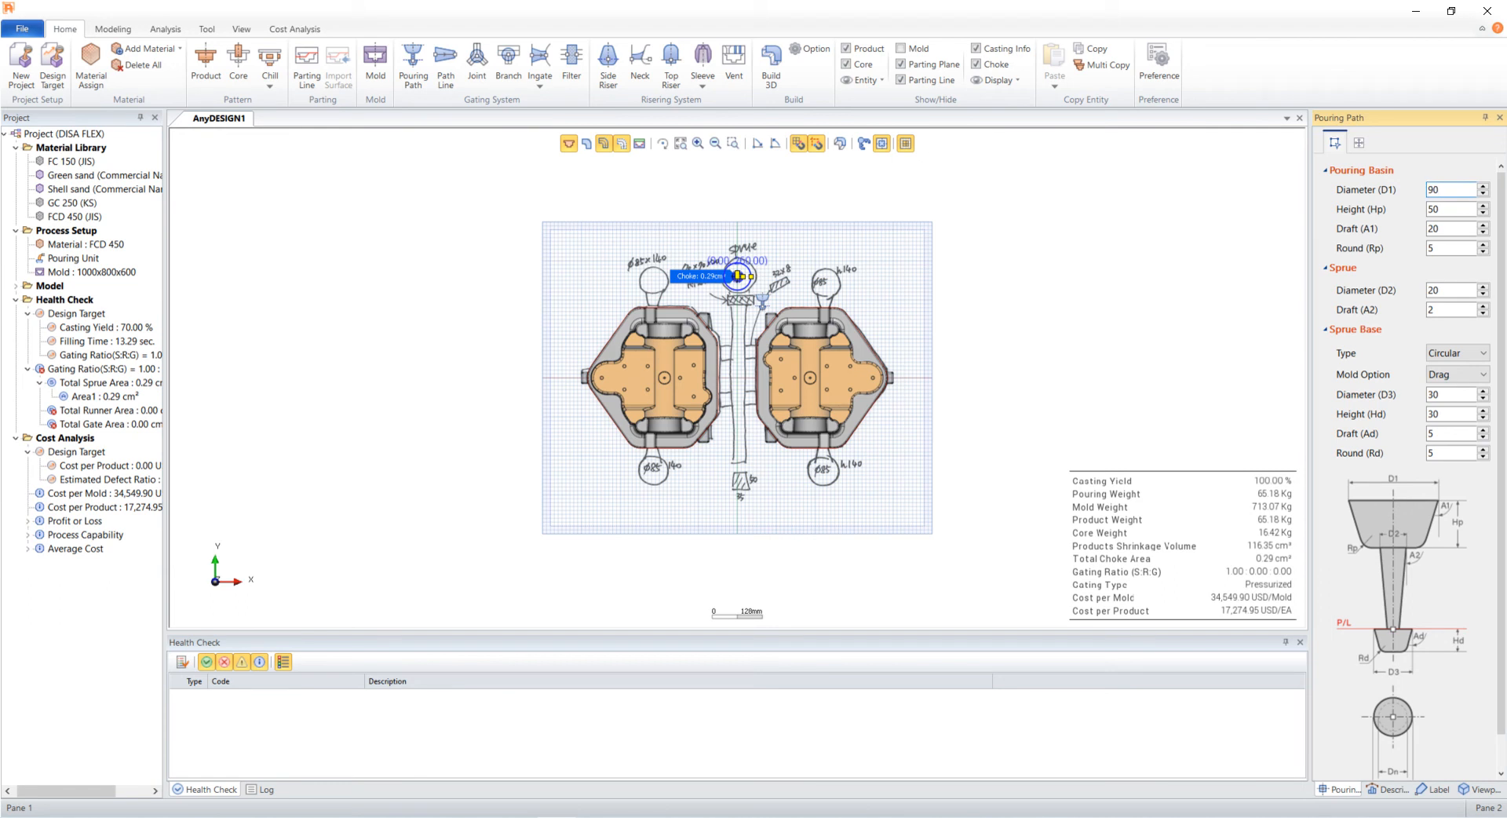
{"action": "double_click", "coordinate": [1450, 290]}
{"action": "type", "text": "35"}
{"action": "left_click_drag", "start_coordinate": [1444, 394], "coordinate": [1402, 402]}
{"action": "type", "text": "70"}
{"action": "key", "text": "Tab"}
{"action": "key", "text": "Tab"}
{"action": "type", "text": "1"}
{"action": "key", "text": "Tab"}
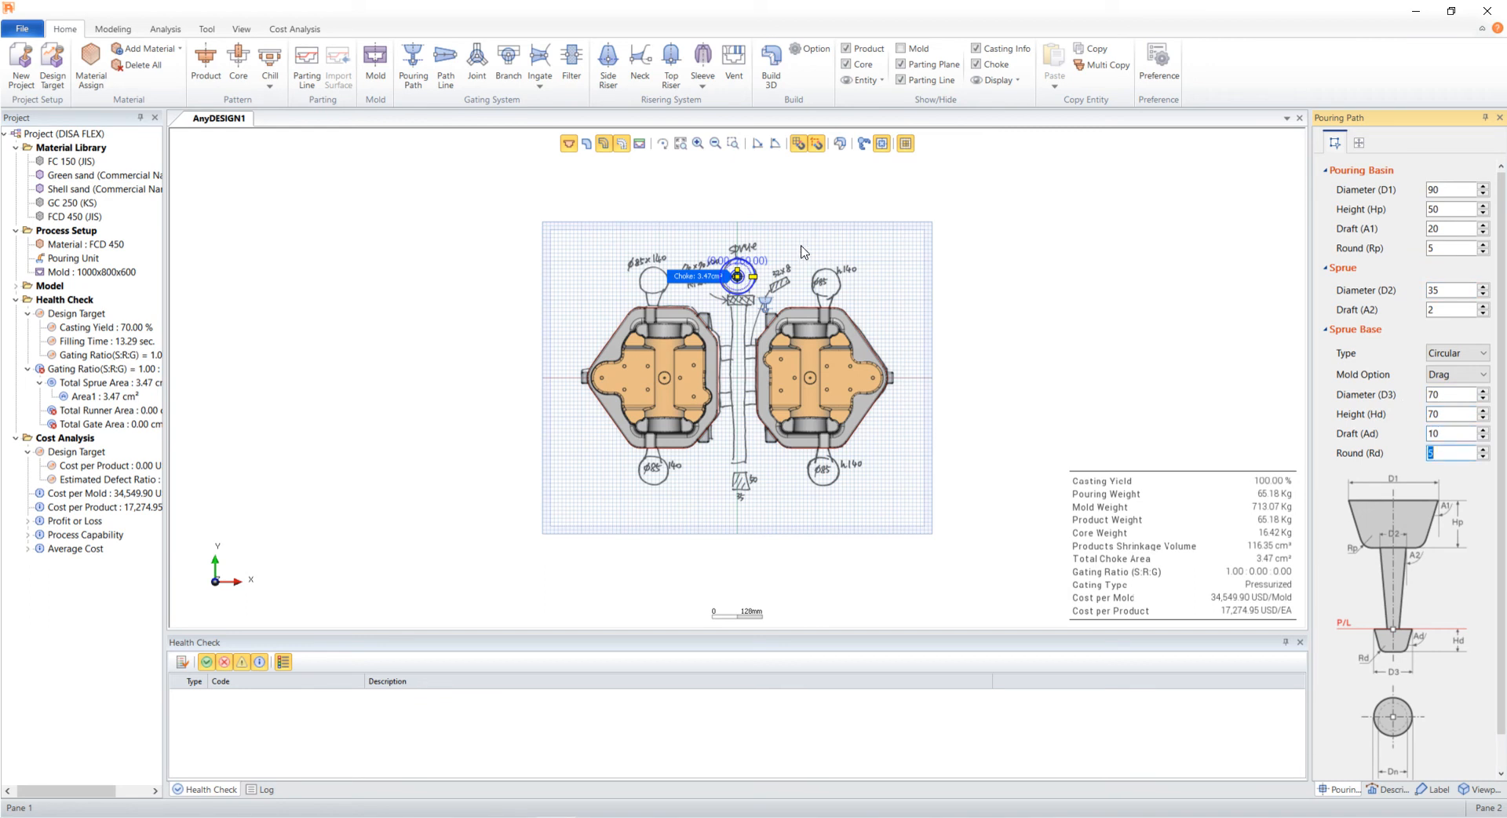
{"action": "key", "text": "Return"}
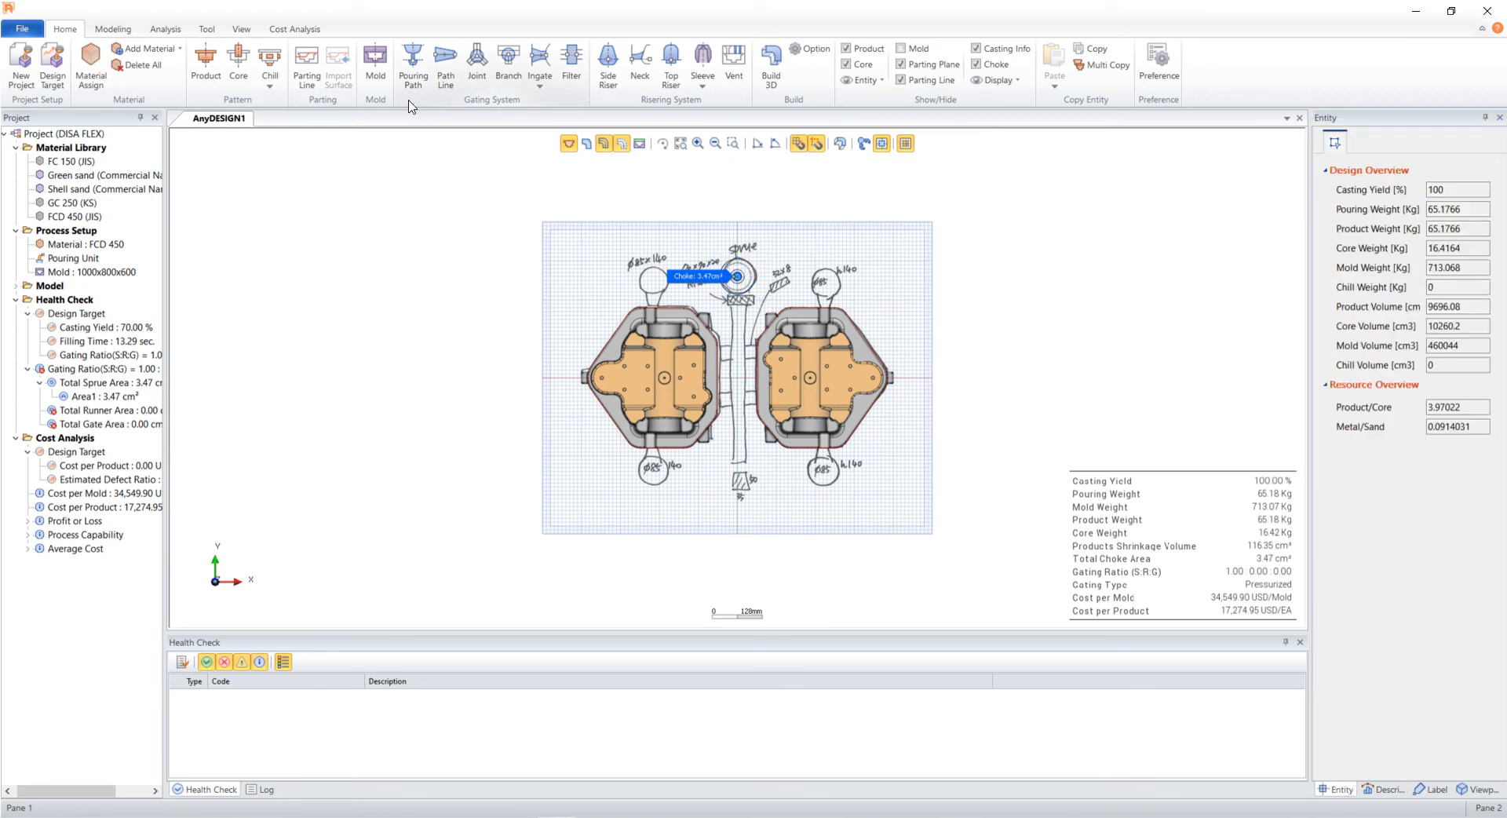
- Draw a short path line from the sprue base downward toward the filter drawn on the sketch
{"action": "left_click", "coordinate": [445, 67]}
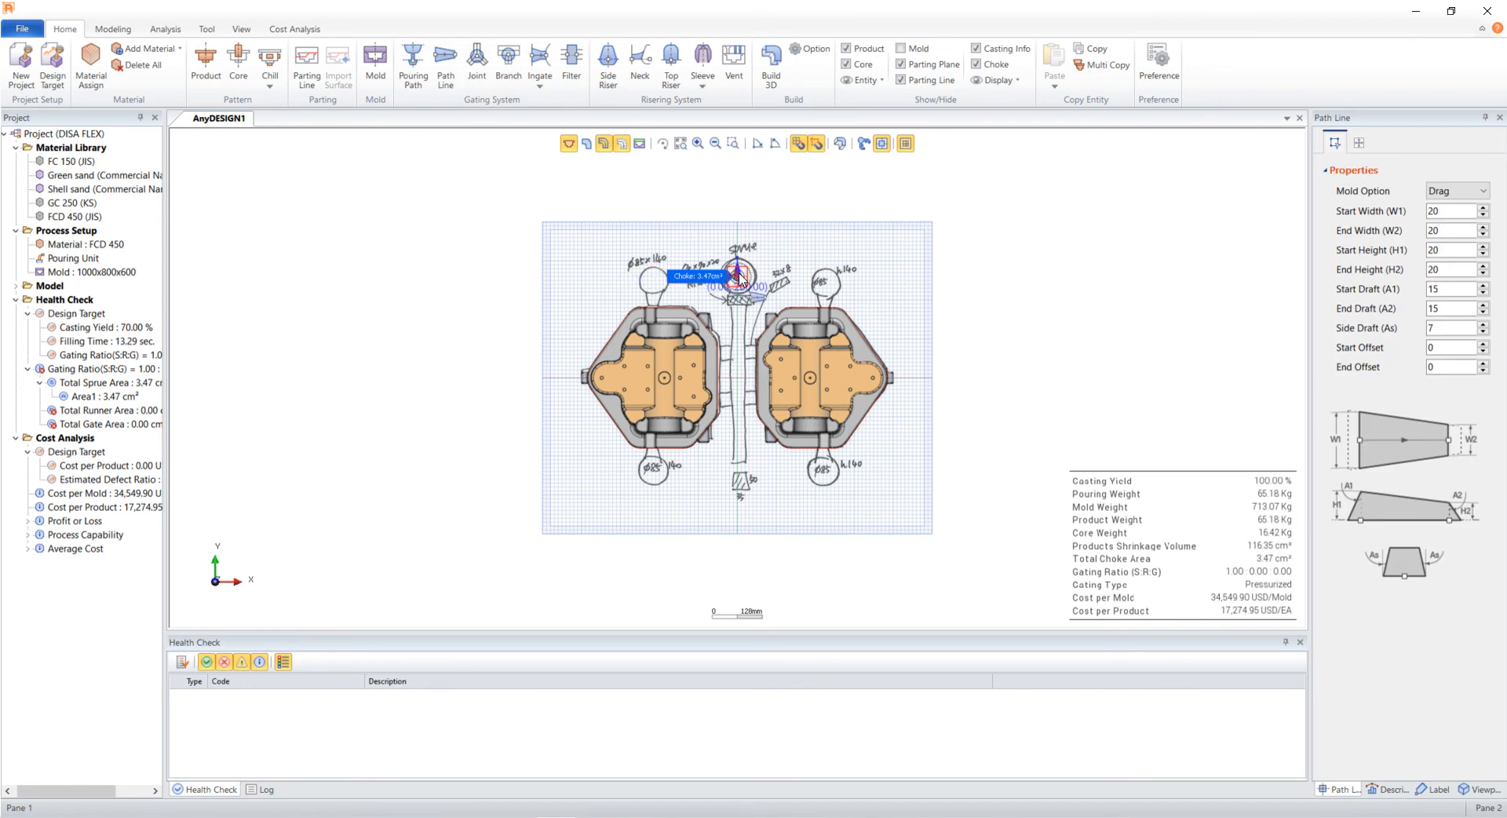
{"action": "scroll", "coordinate": [740, 279], "scroll_direction": "up", "scroll_amount": 1}
{"action": "scroll", "coordinate": [740, 278], "scroll_direction": "up", "scroll_amount": 2}
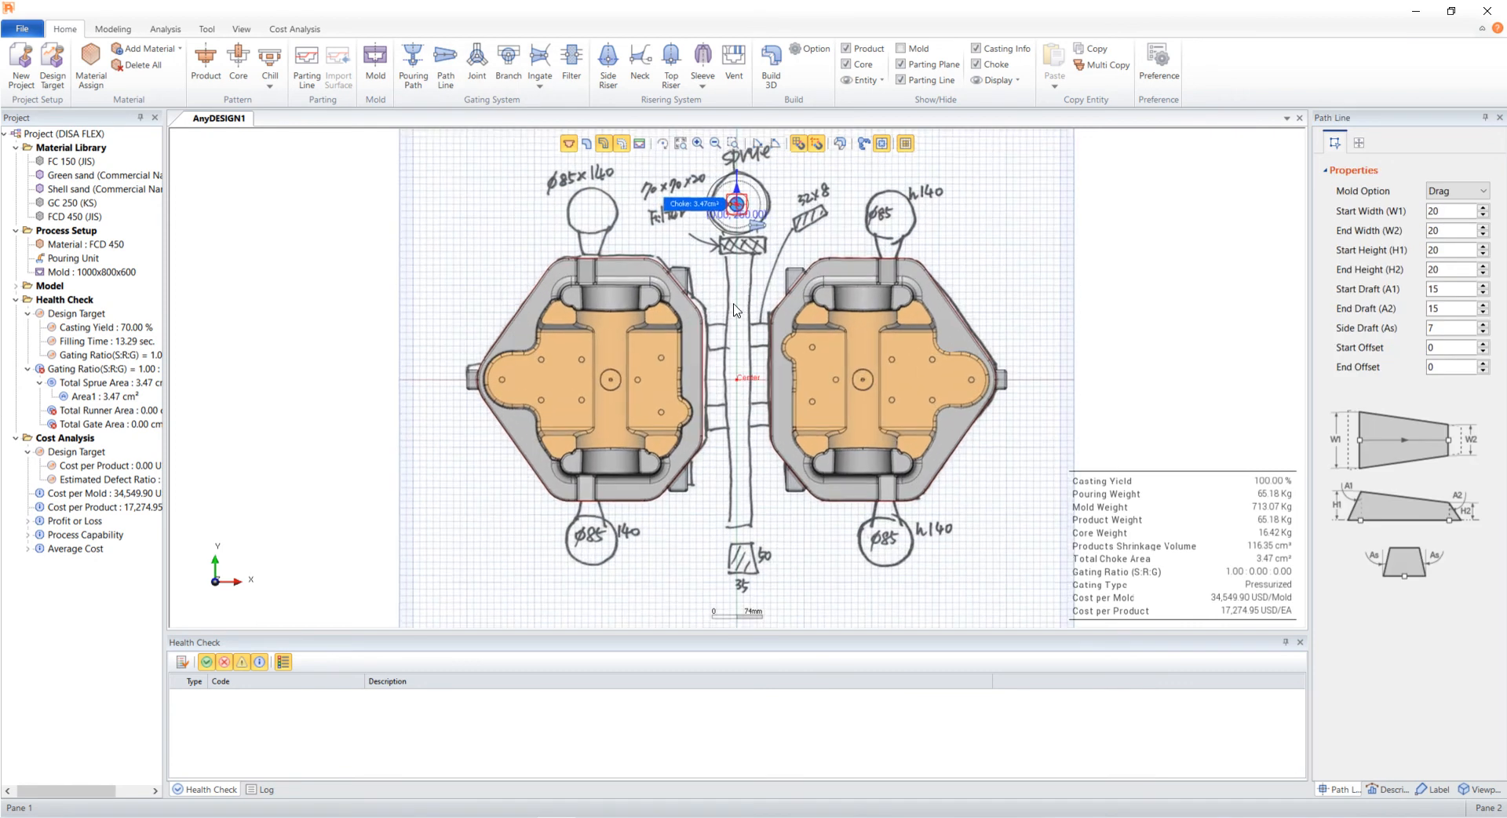
{"action": "left_click", "coordinate": [730, 239]}
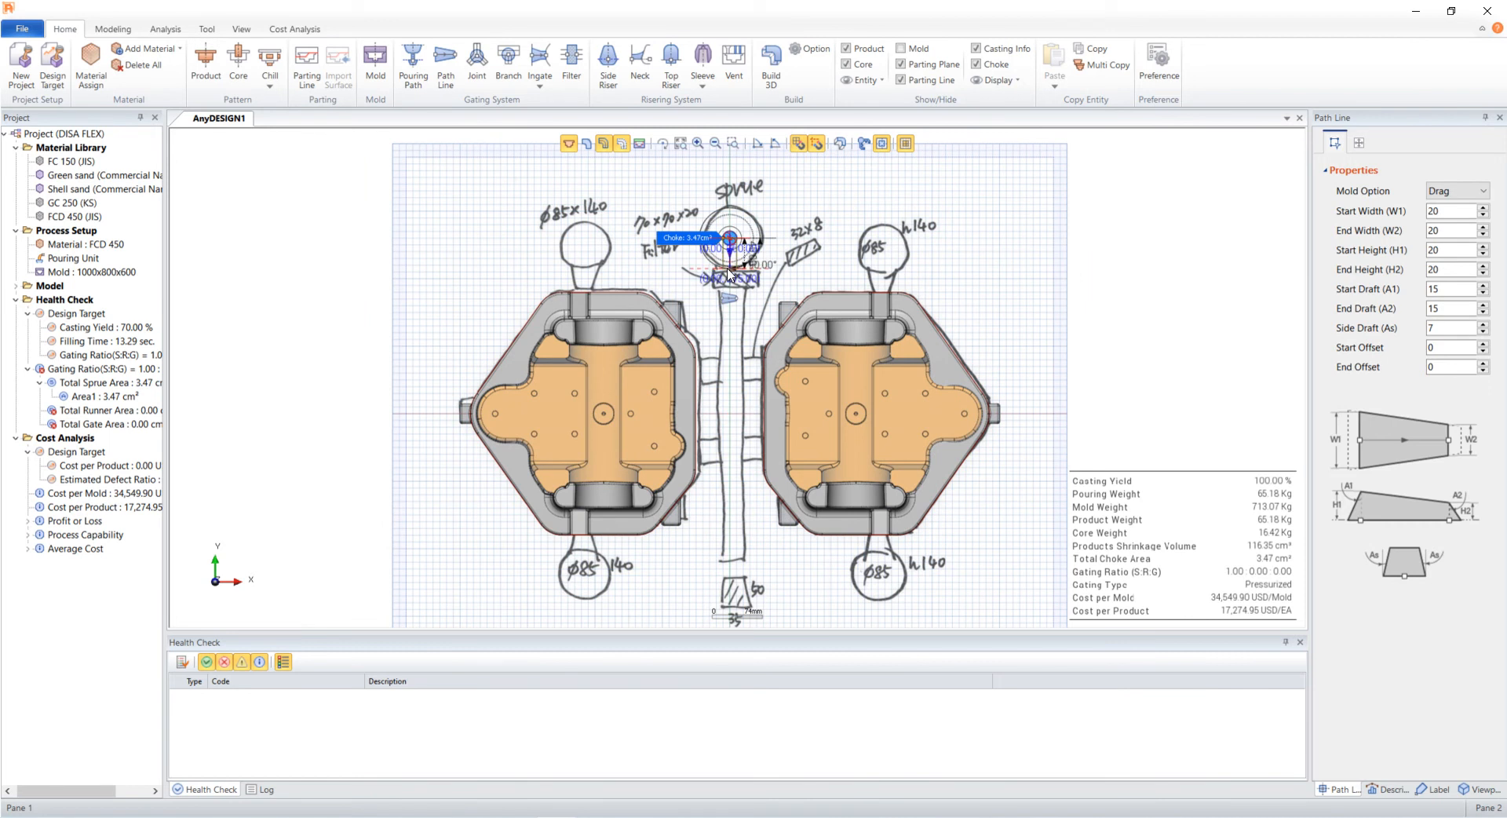
{"action": "left_click", "coordinate": [728, 274]}
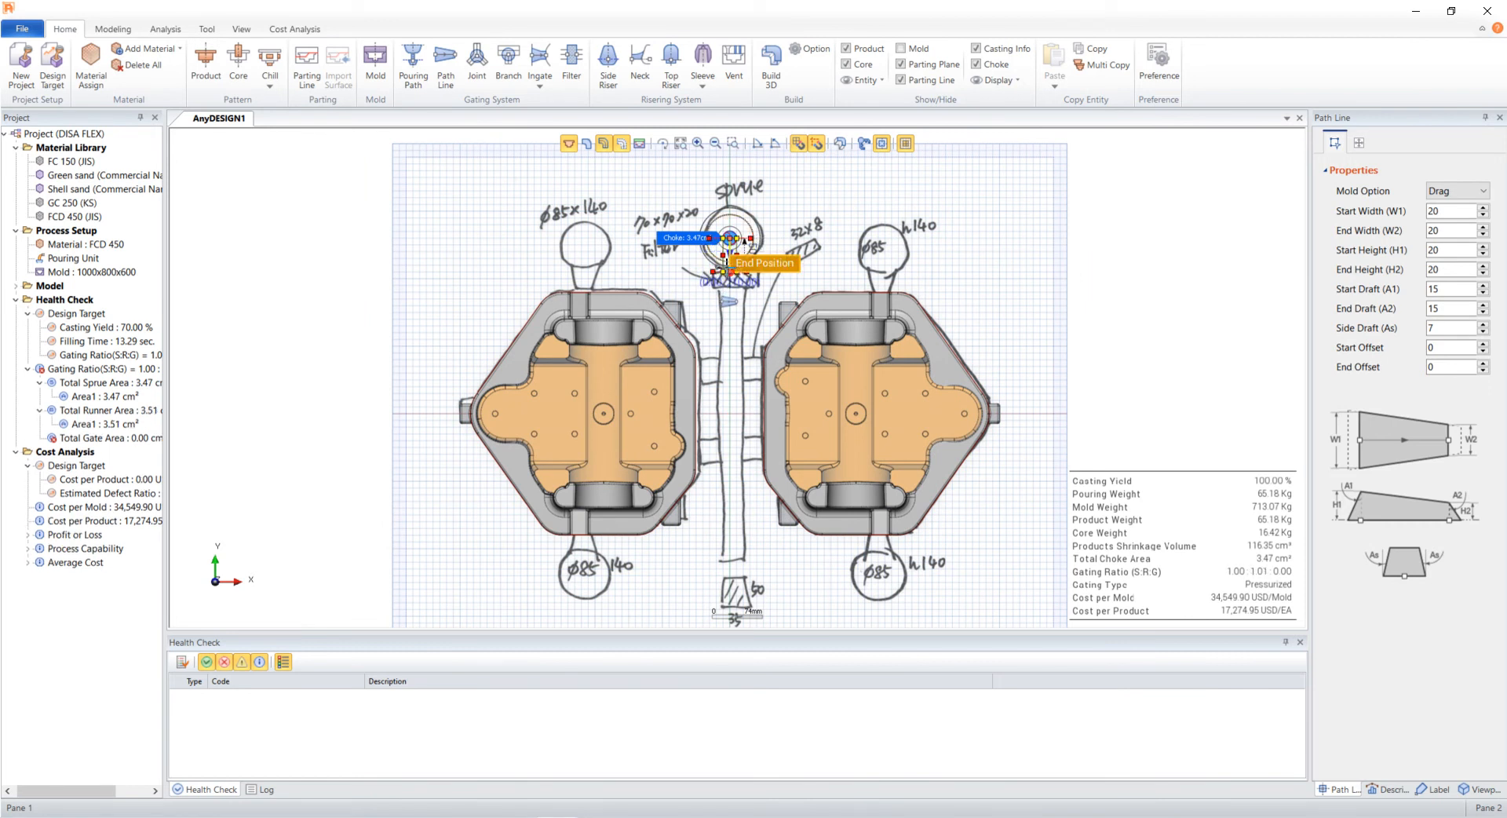
- Set the path line's start and end widths to 35 and its start and end heights to 50
{"action": "left_click", "coordinate": [1459, 210]}
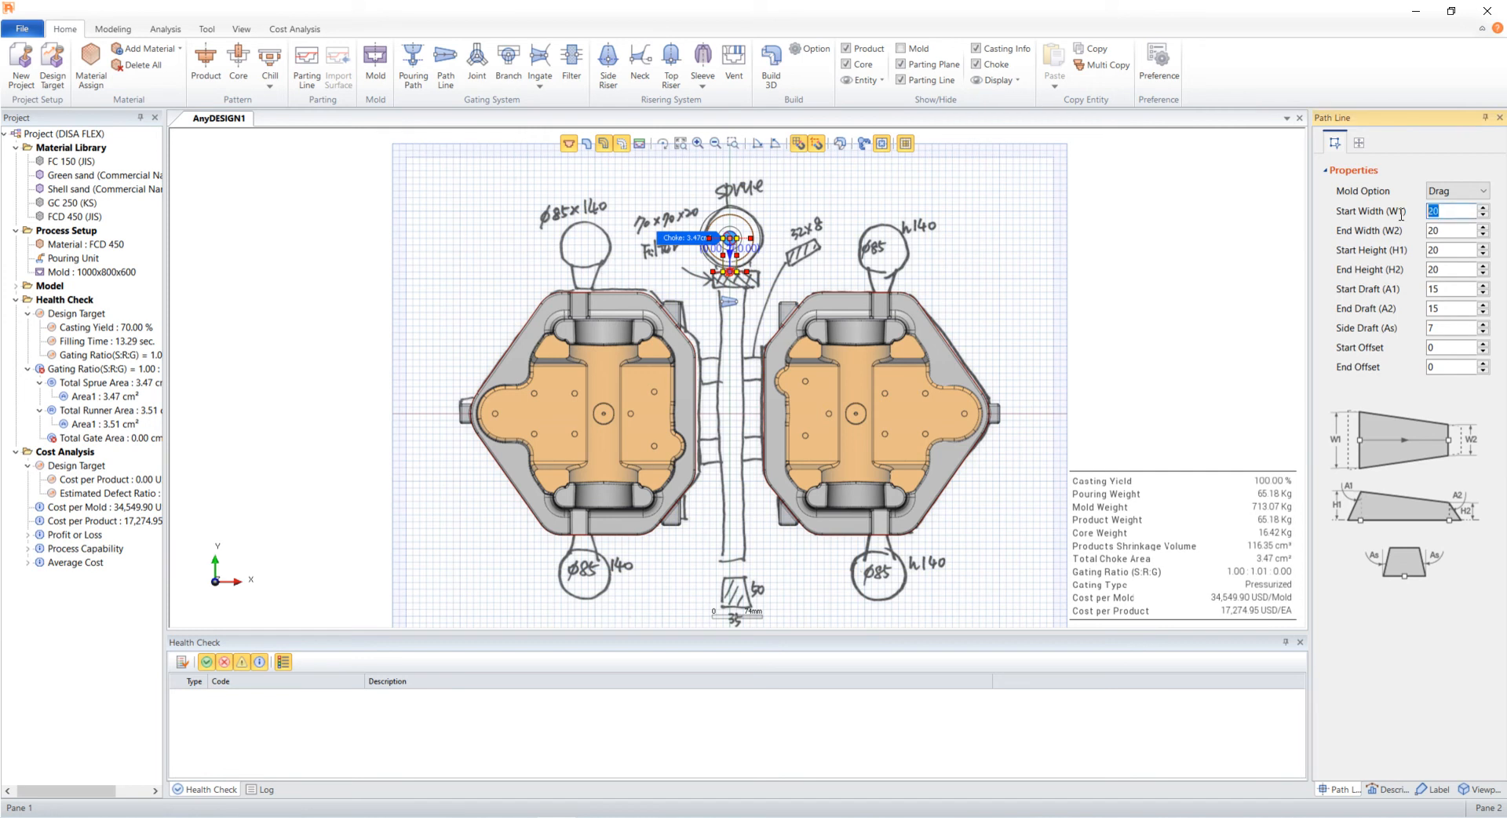
{"action": "type", "text": "35"}
{"action": "key", "text": "Tab"}
{"action": "type", "text": "35"}
{"action": "key", "text": "Tab"}
{"action": "type", "text": "5"}
{"action": "key", "text": "Tab"}
{"action": "type", "text": "50"}
{"action": "key", "text": "Tab"}
{"action": "key", "text": "Tab"}
{"action": "key", "text": "Tab"}
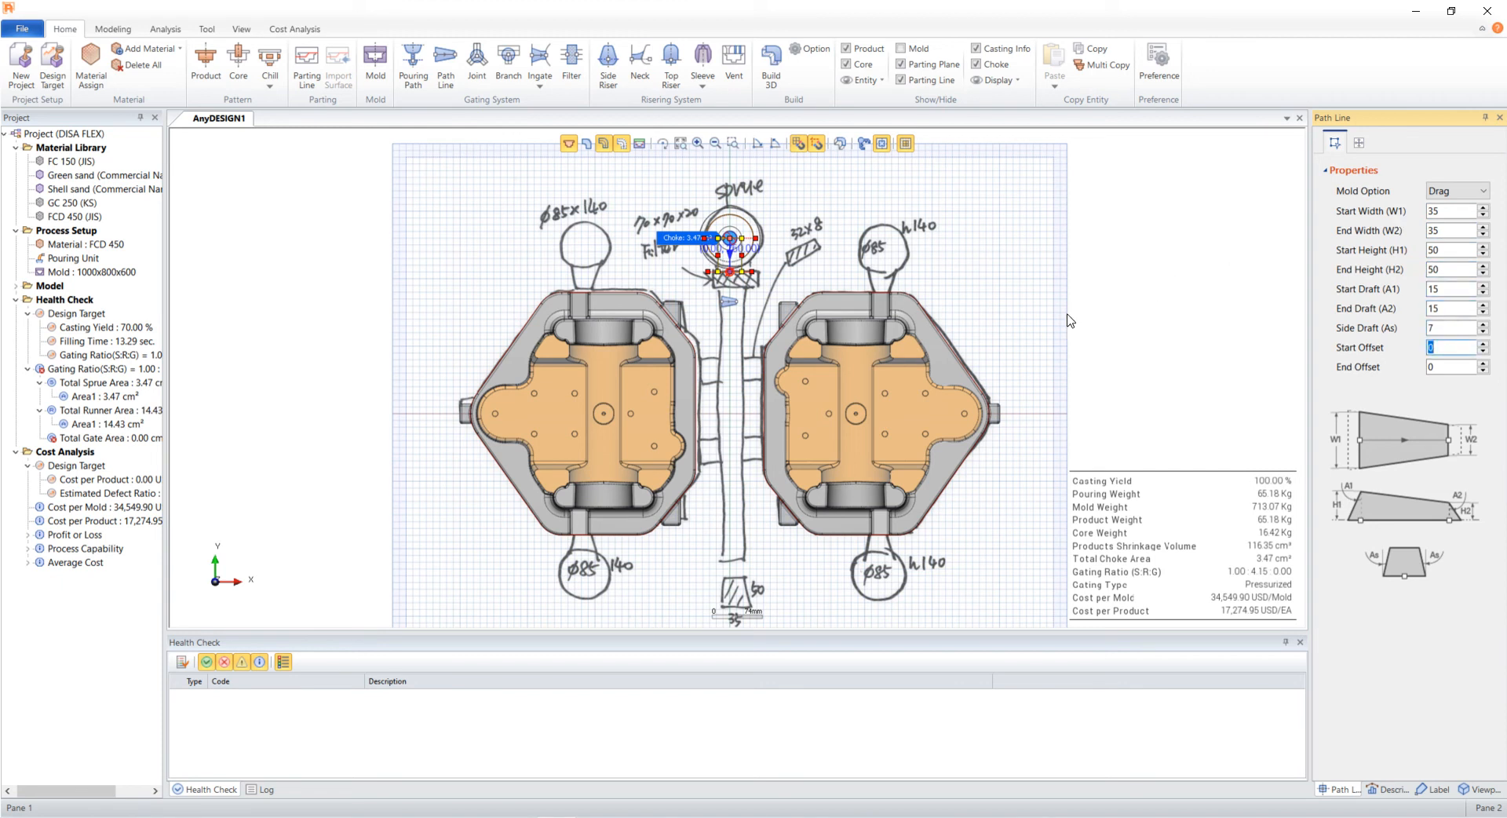
{"action": "key", "text": "Return"}
- Switch to the 3D Build viewpoint and build the 3D model to inspect the gating
{"action": "left_click", "coordinate": [1486, 790]}
{"action": "double_click", "coordinate": [1382, 308]}
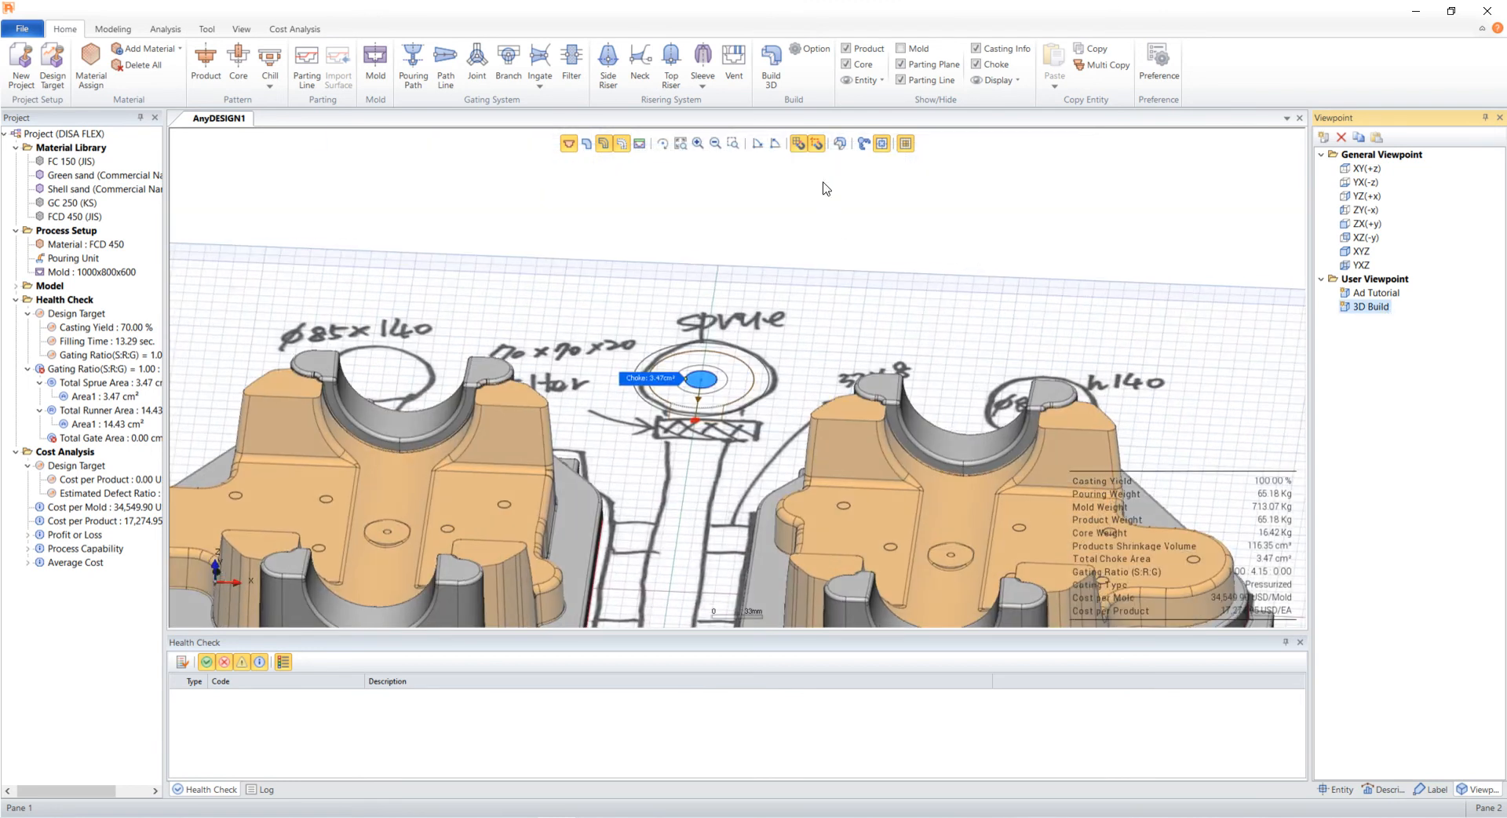
{"action": "left_click", "coordinate": [841, 144]}
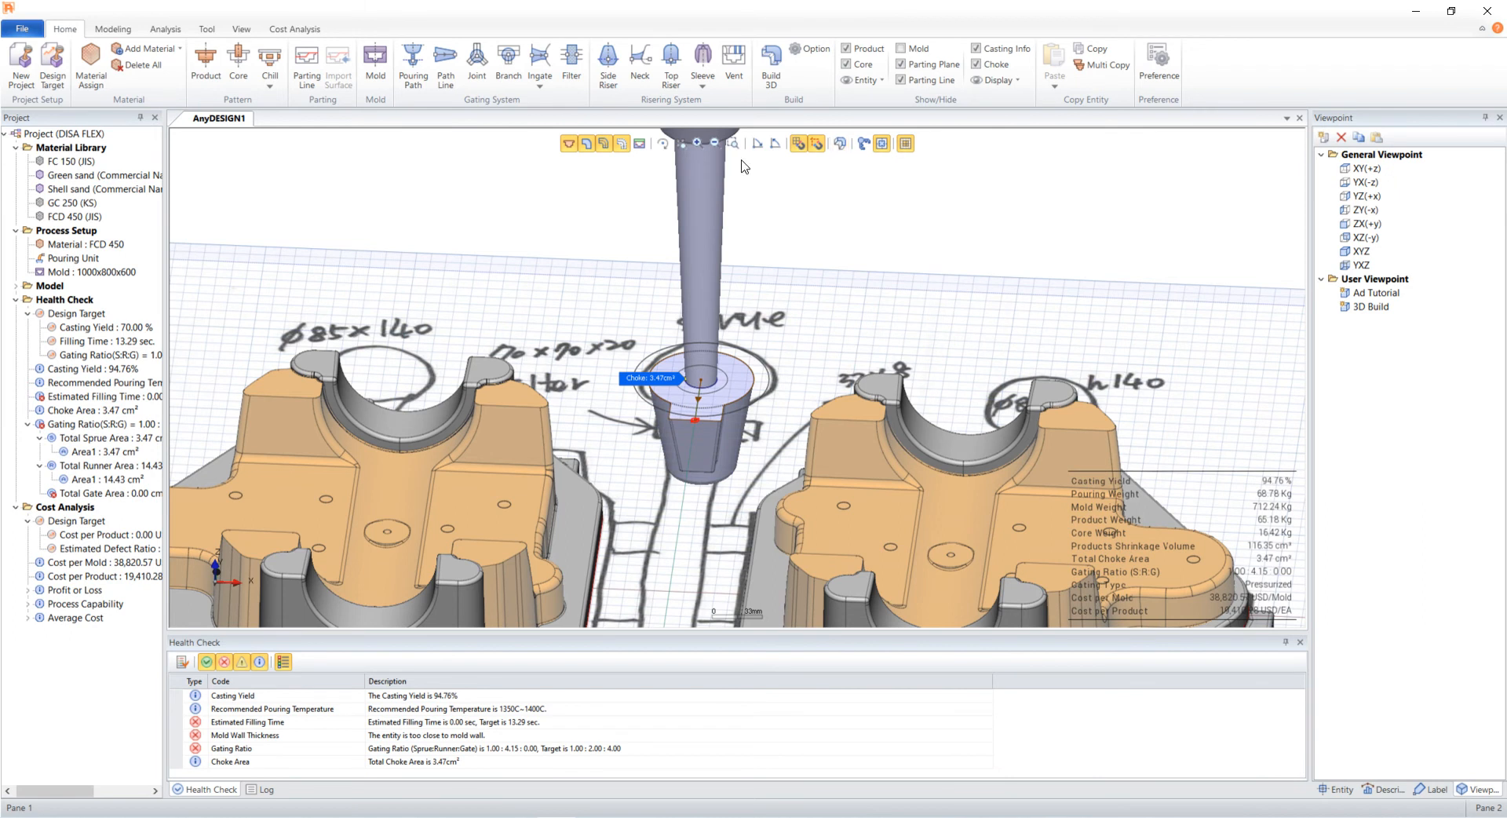
{"action": "left_click", "coordinate": [588, 146]}
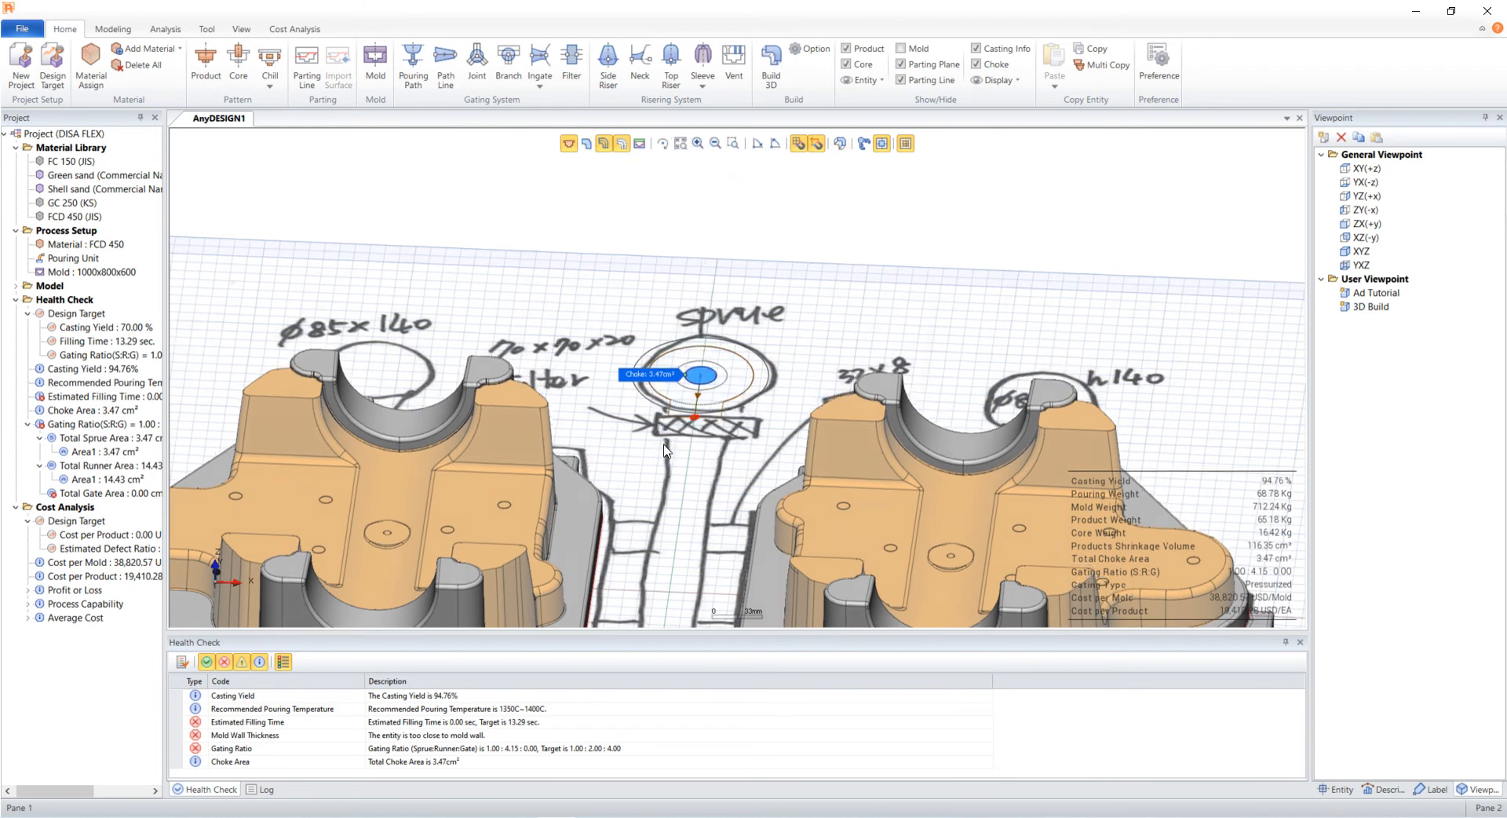
- Place a filter just below the sprue base on the runner path
{"action": "middle_click", "coordinate": [675, 433]}
{"action": "scroll", "coordinate": [730, 369], "scroll_direction": "up", "scroll_amount": 10}
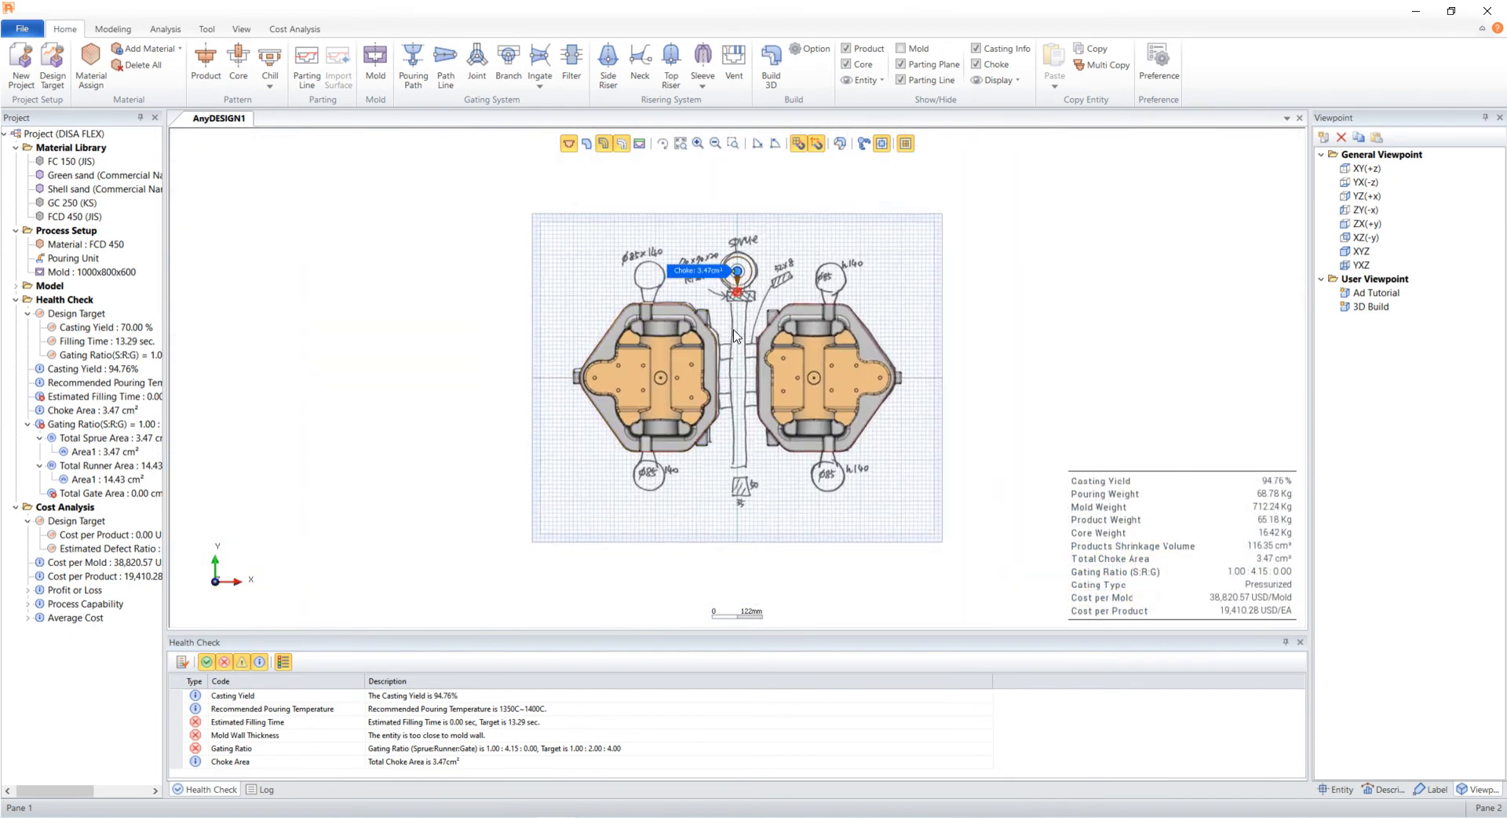
{"action": "scroll", "coordinate": [736, 321], "scroll_direction": "up", "scroll_amount": 1}
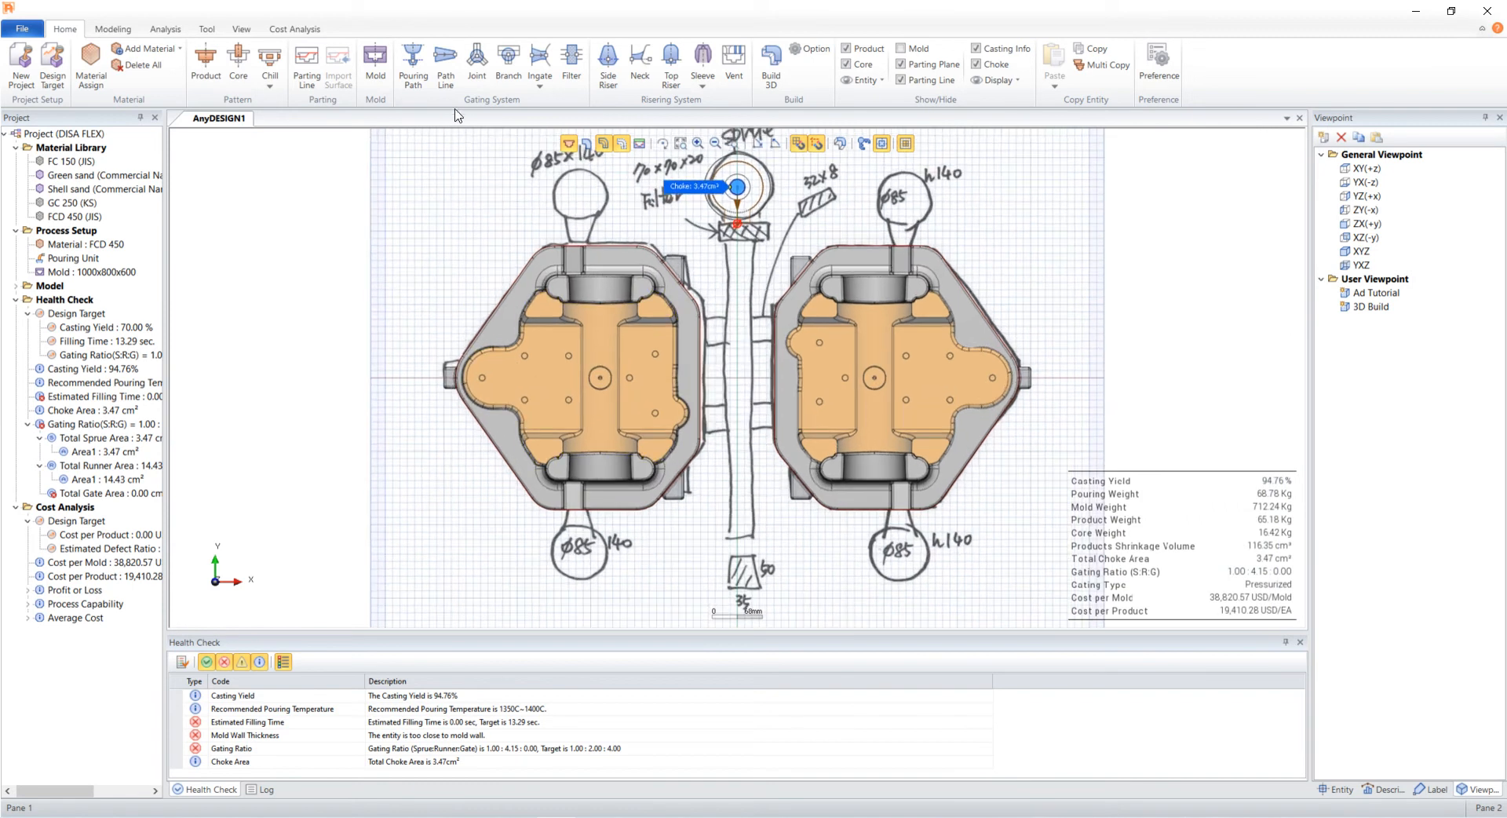
{"action": "left_click", "coordinate": [571, 67]}
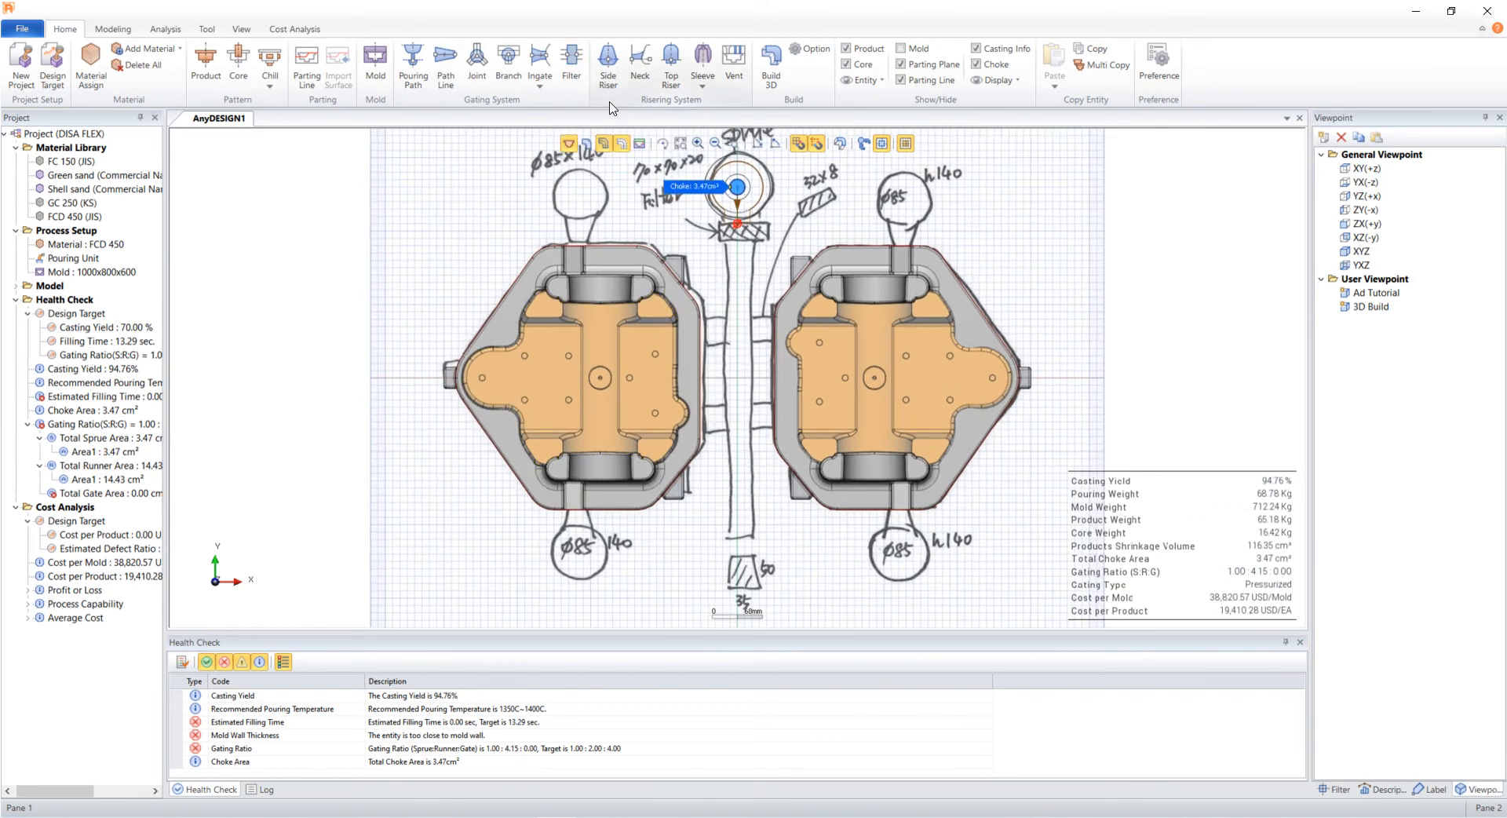
{"action": "left_click", "coordinate": [736, 227]}
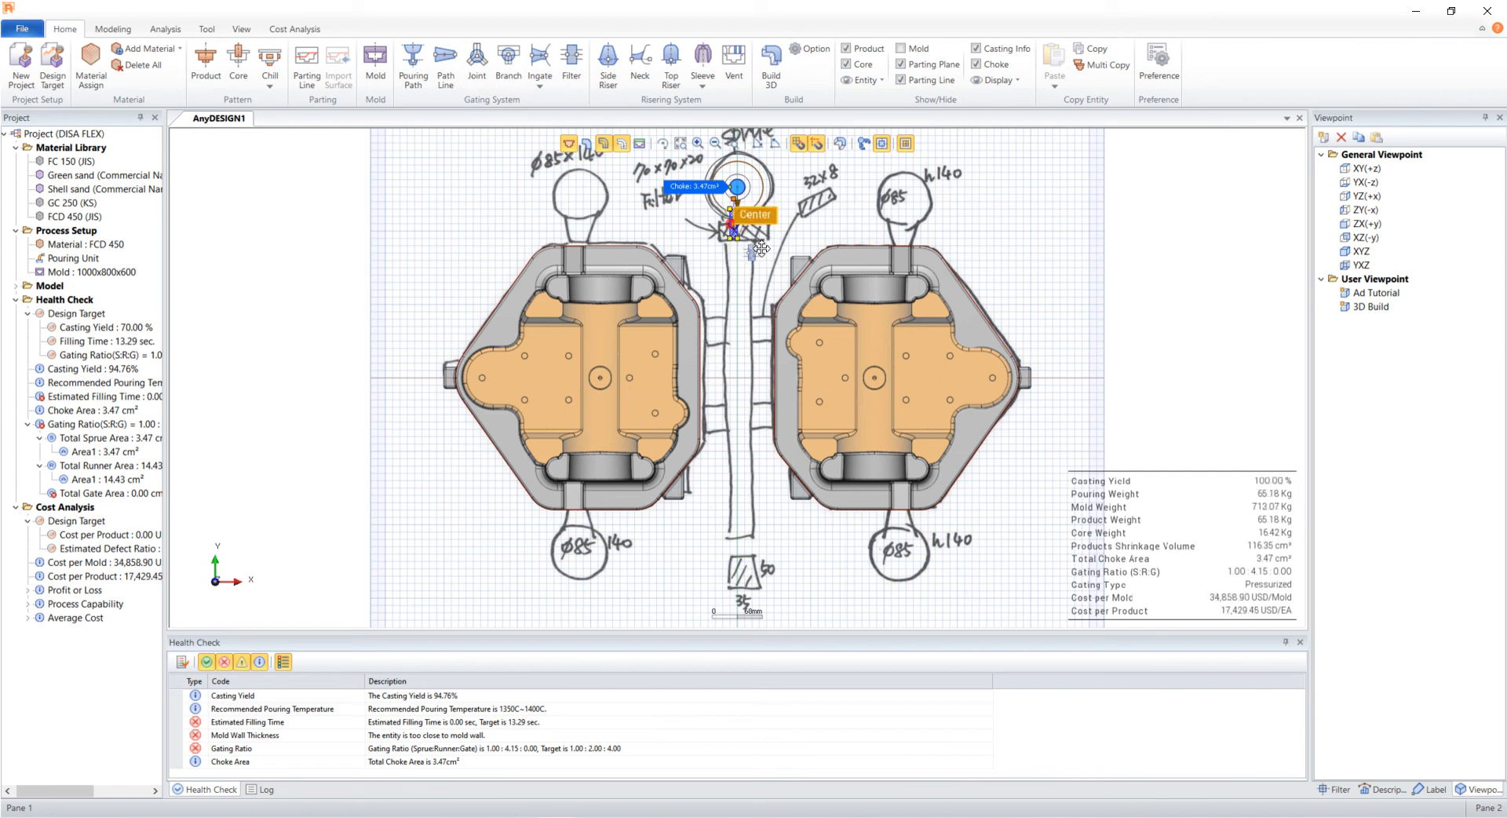
- Set the filter's direction angle to 90, thickness to 20, width to 60 and height to 60
{"action": "left_click", "coordinate": [1334, 788]}
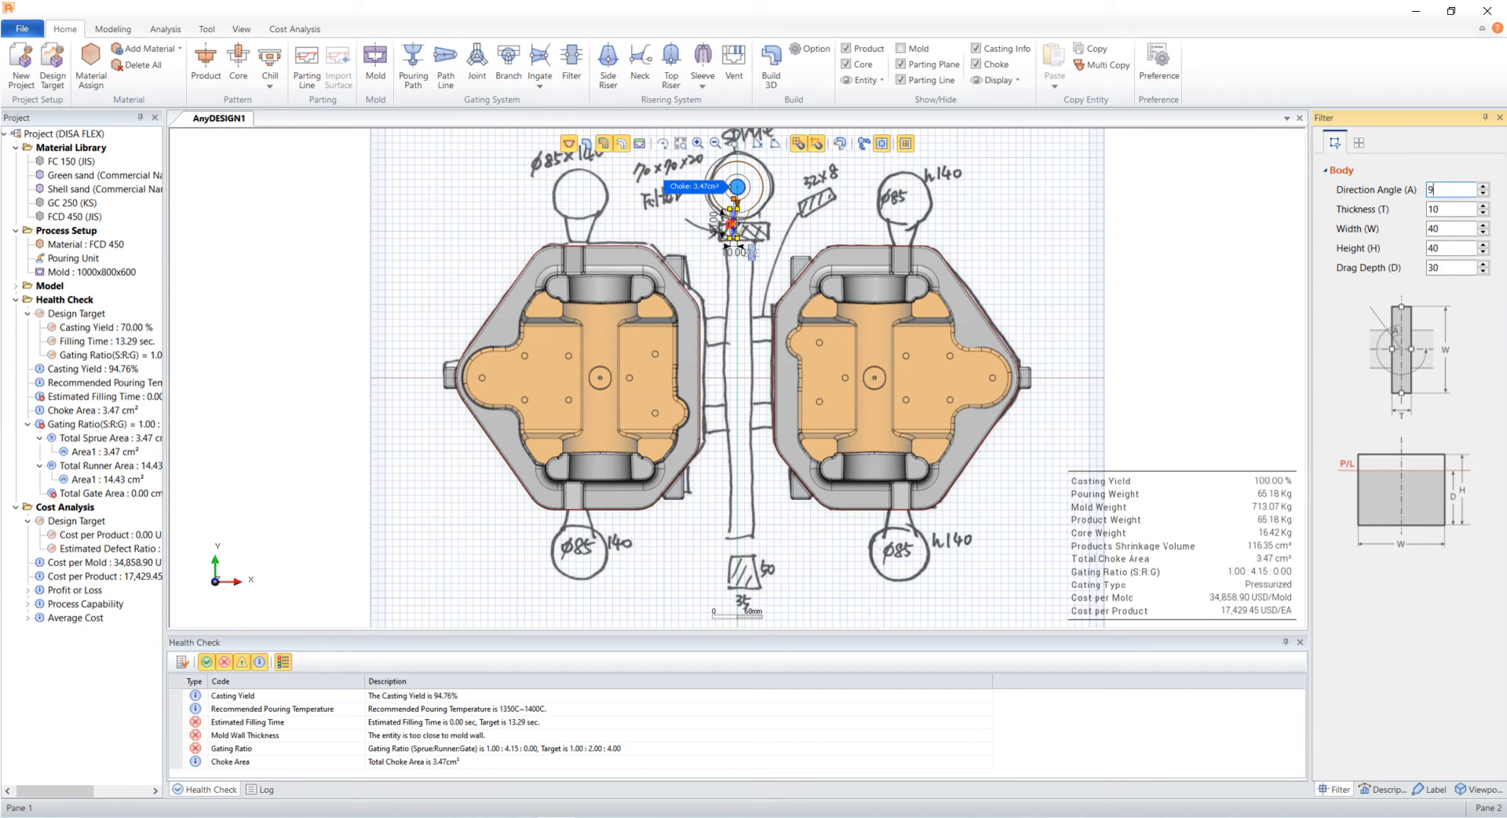
{"action": "key", "text": "Tab"}
{"action": "type", "text": "20"}
{"action": "key", "text": "Tab"}
{"action": "type", "text": "60"}
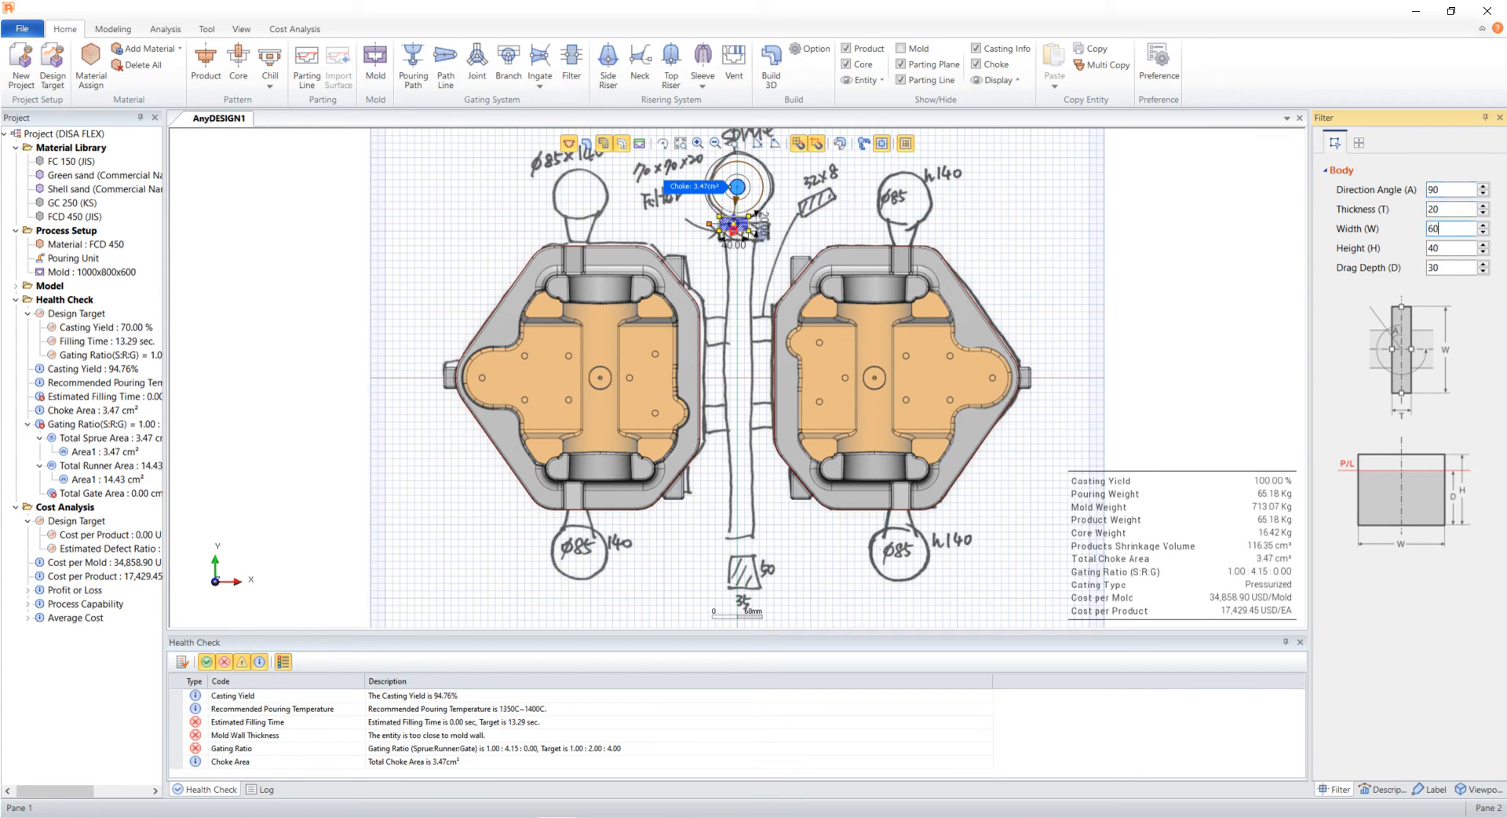
{"action": "key", "text": "Tab"}
{"action": "type", "text": "60"}
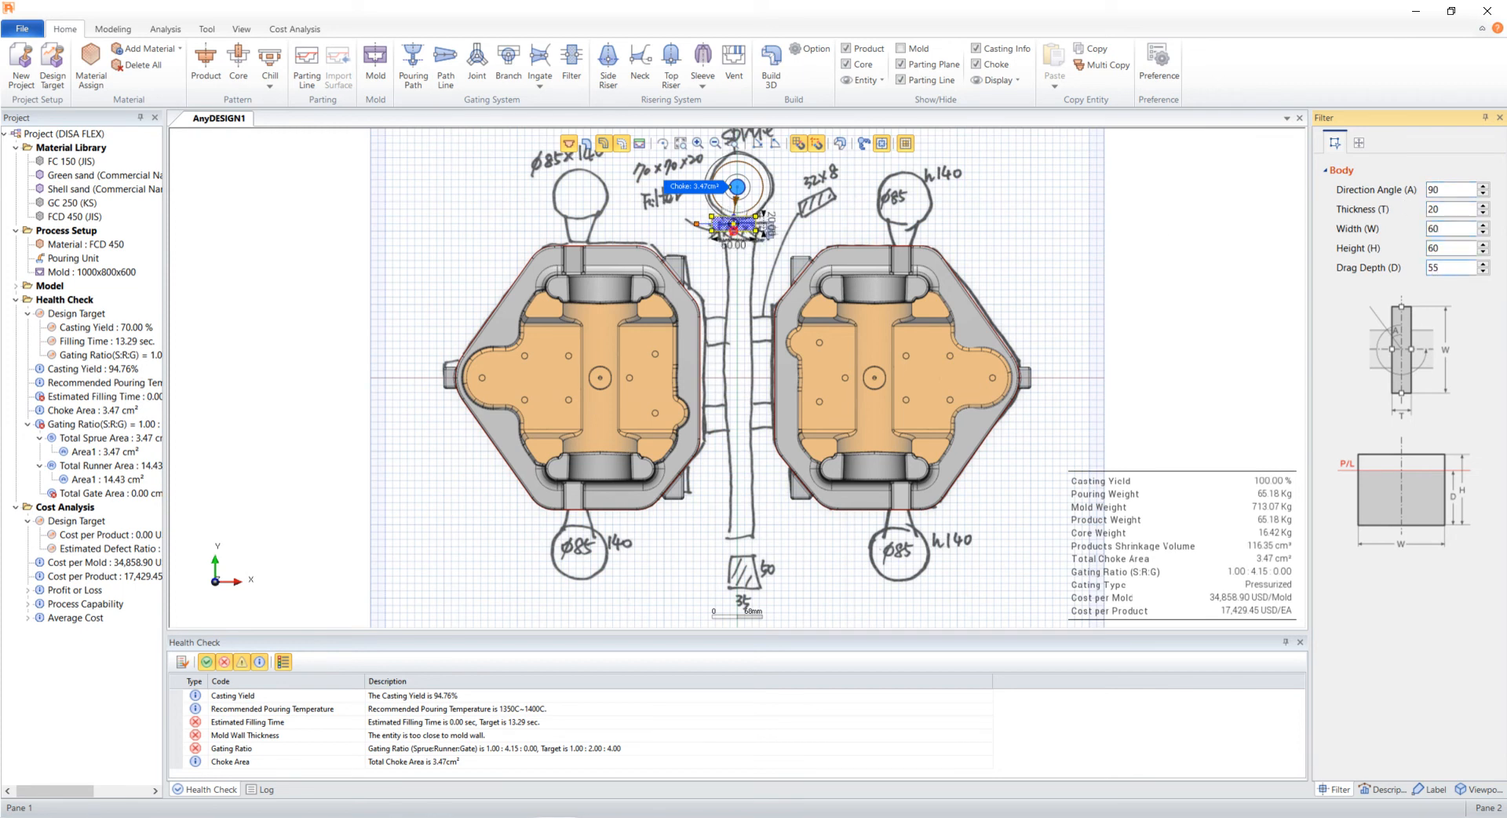
- Move the filter's center onto the filter position drawn on the reference sketch
{"action": "scroll", "coordinate": [744, 325], "scroll_direction": "up", "scroll_amount": 4}
{"action": "middle_click_drag", "start_coordinate": [743, 257], "coordinate": [724, 426]}
{"action": "left_click_drag", "start_coordinate": [711, 284], "coordinate": [720, 293]}
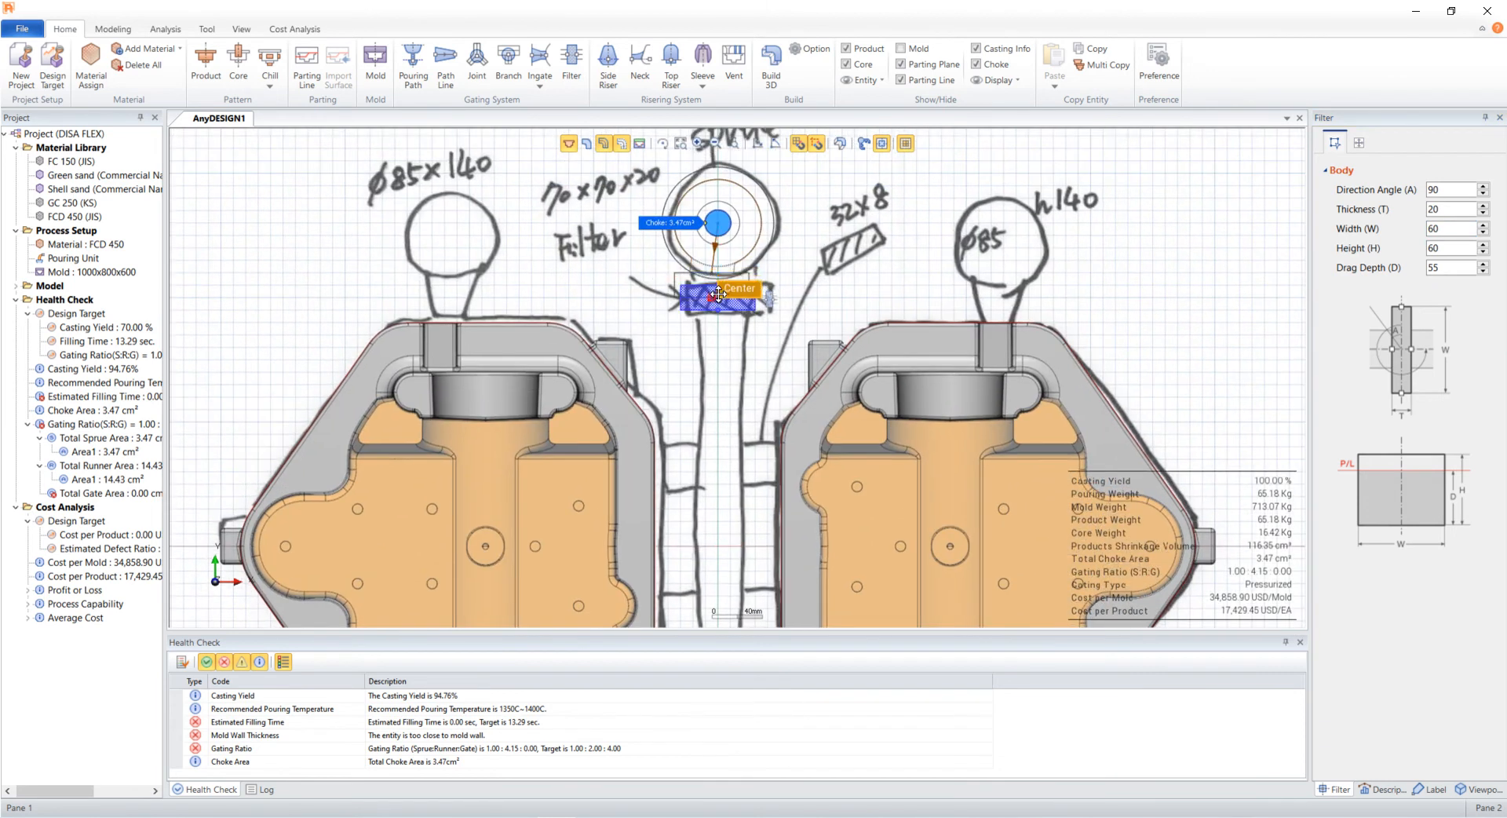
{"action": "left_click_drag", "start_coordinate": [715, 296], "coordinate": [716, 298]}
{"action": "left_click", "coordinate": [739, 414]}
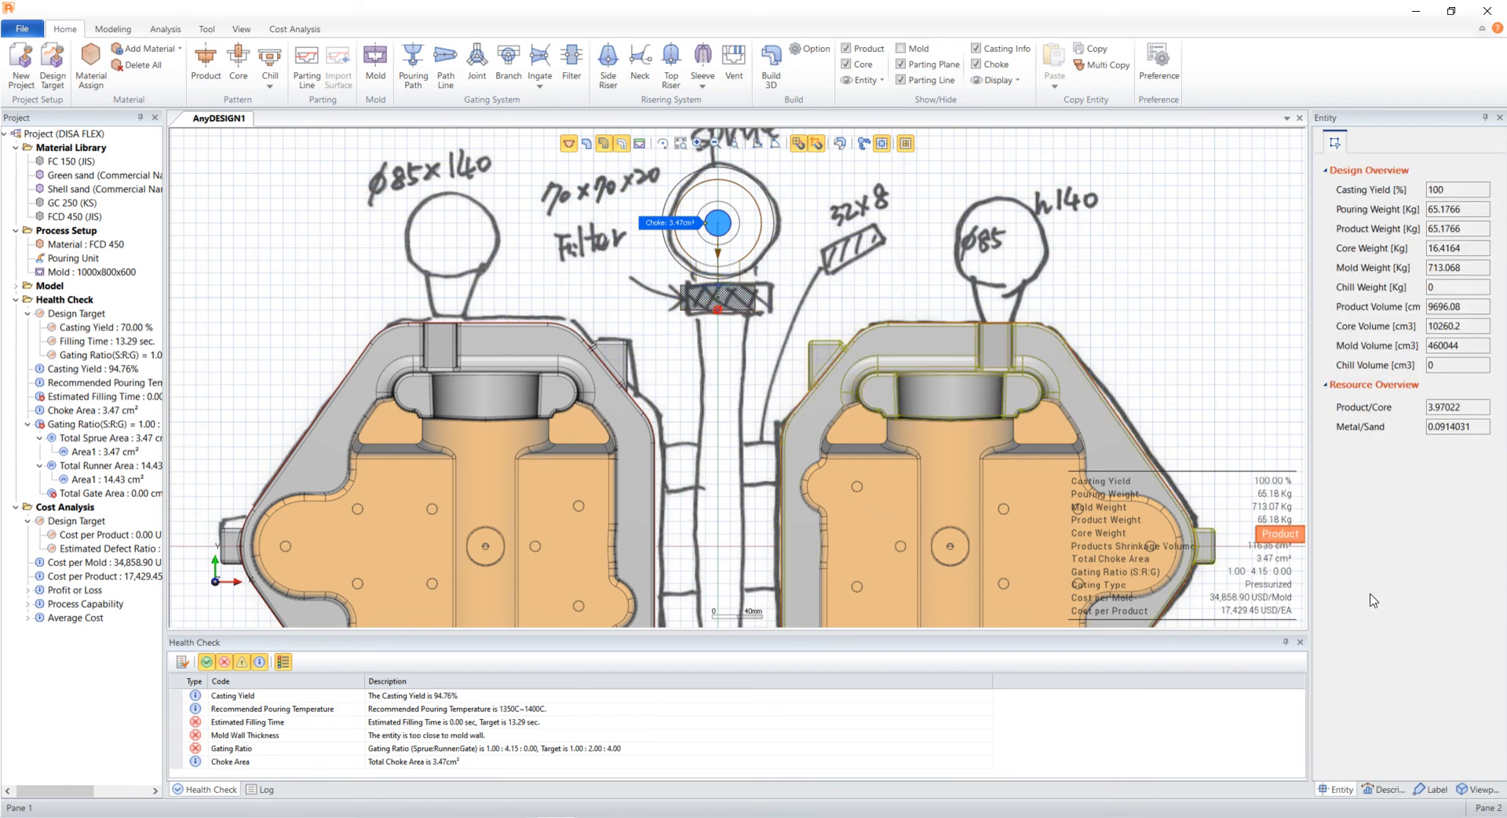
- Switch to the 3D Build viewpoint and rebuild the 3D model to check the filter
{"action": "left_click", "coordinate": [1480, 788]}
{"action": "left_click", "coordinate": [1372, 307]}
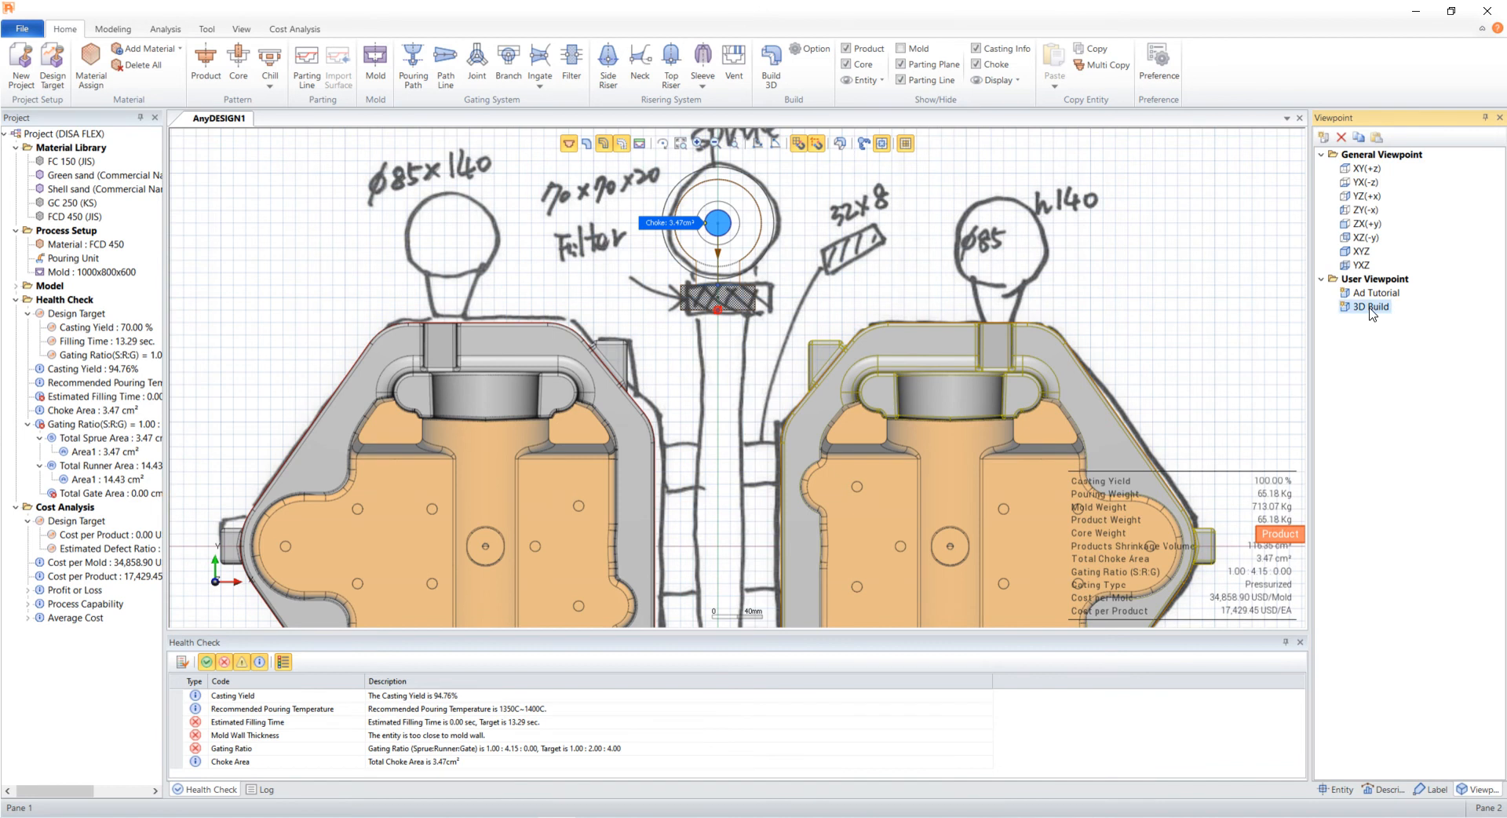
{"action": "left_click", "coordinate": [769, 75]}
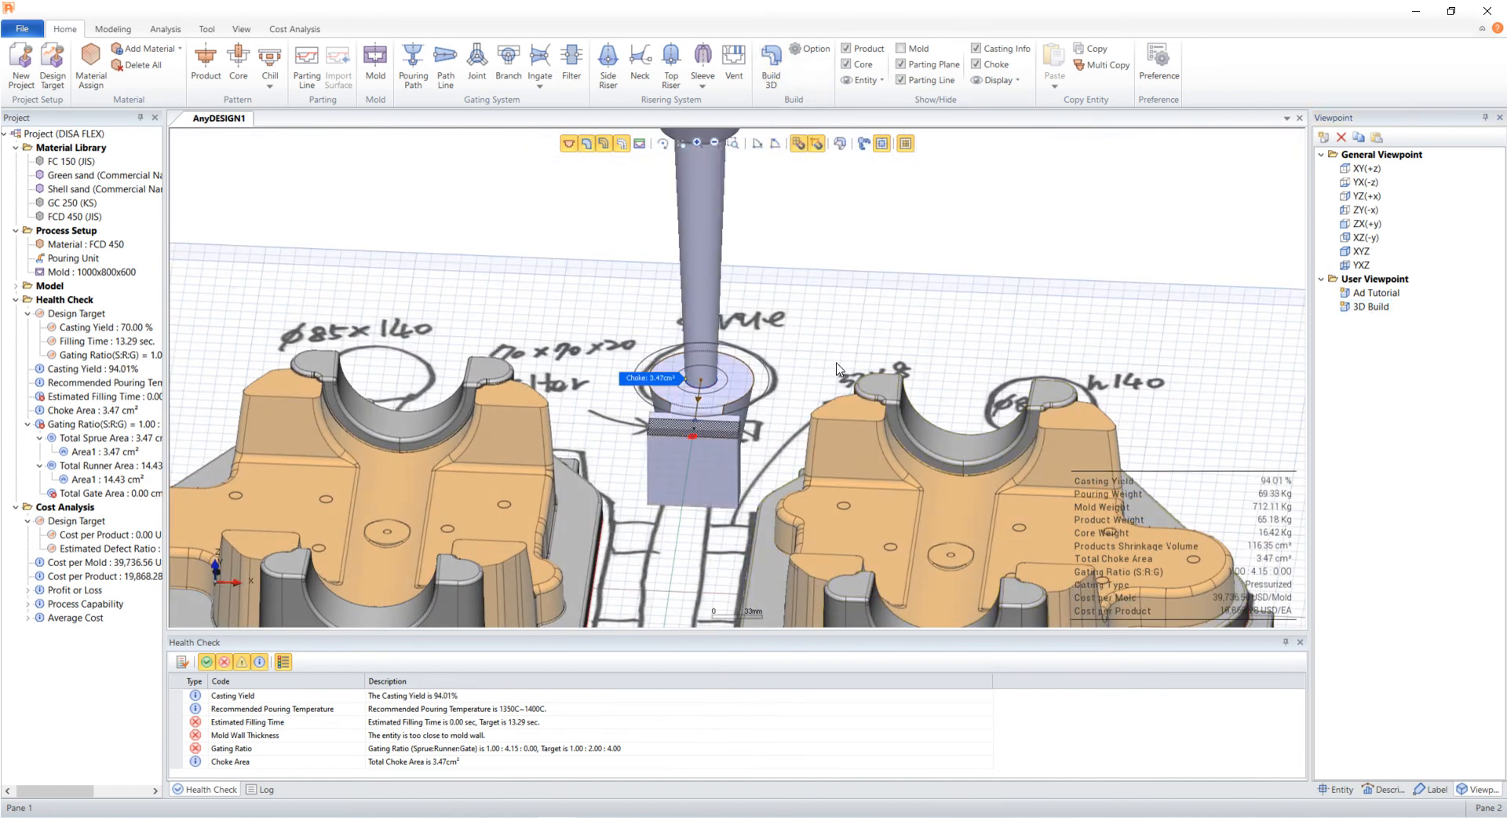
{"action": "left_click", "coordinate": [586, 143]}
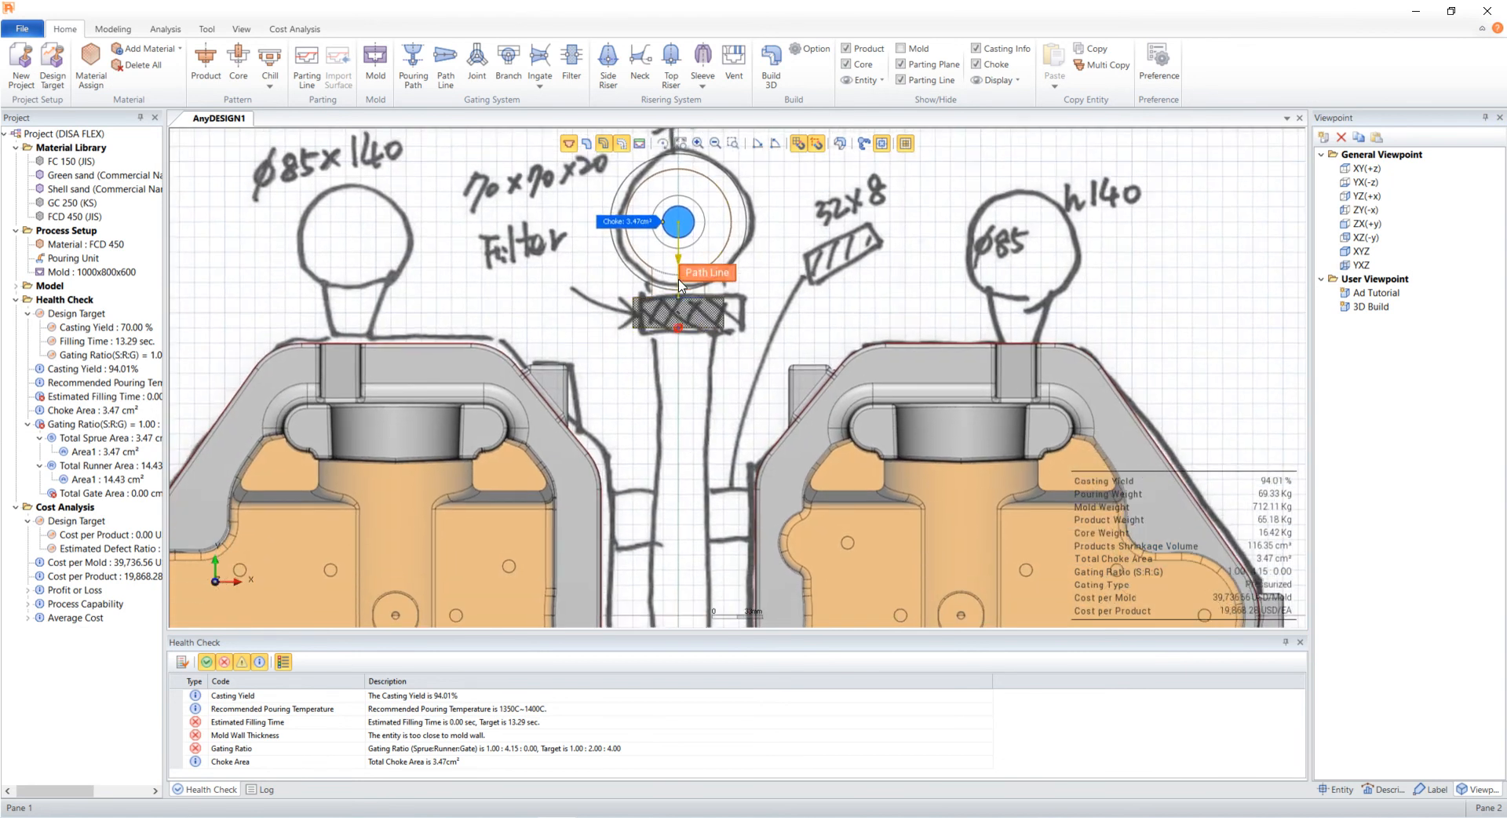
- Extend the path line's end downward past the filter and set its end offset to 32
{"action": "left_click", "coordinate": [678, 281]}
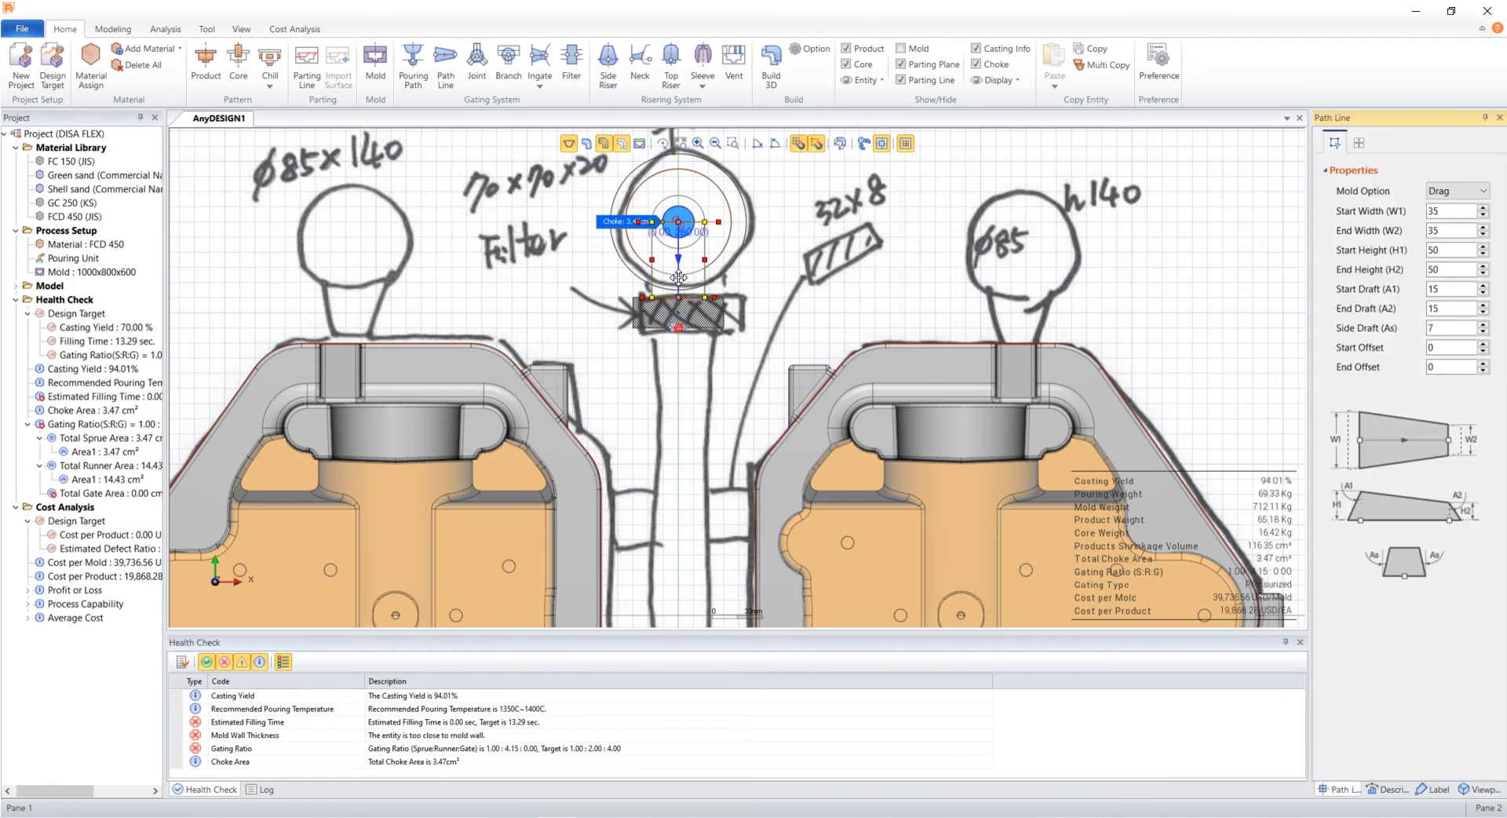
{"action": "left_click_drag", "start_coordinate": [679, 277], "coordinate": [679, 383]}
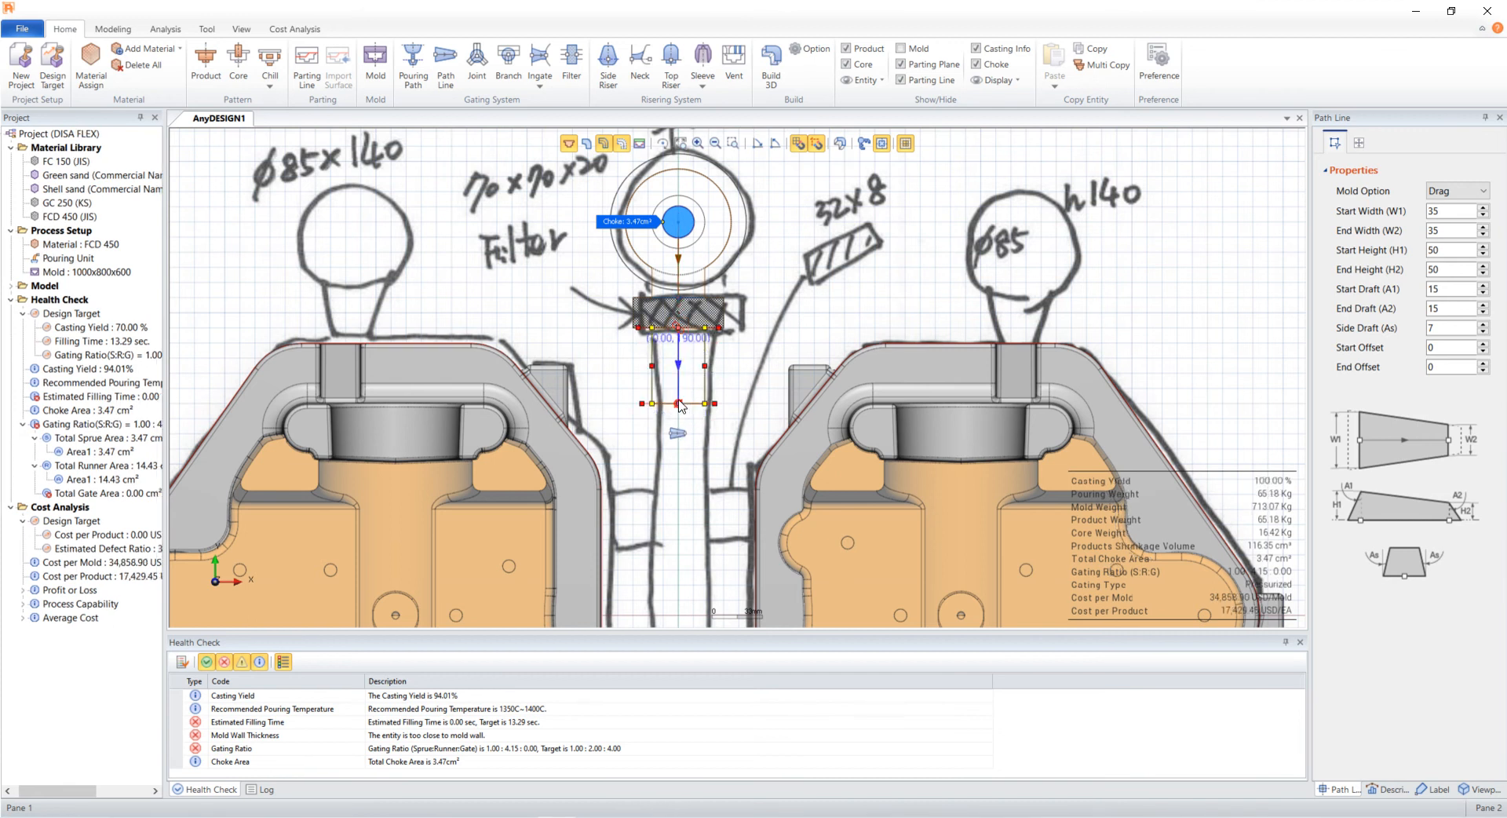
{"action": "left_click_drag", "start_coordinate": [680, 364], "coordinate": [682, 367]}
{"action": "left_click", "coordinate": [1440, 211]}
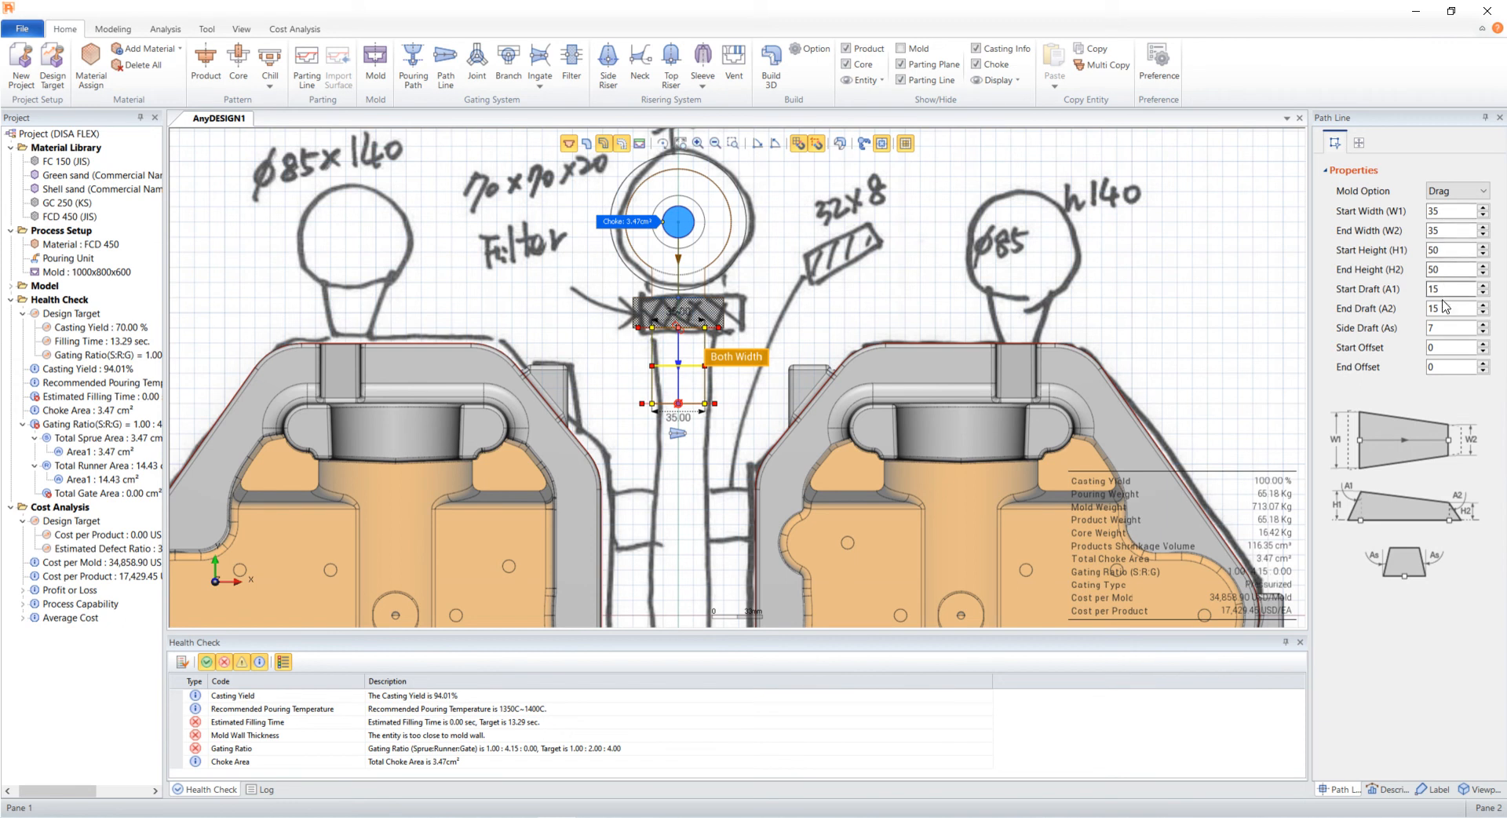
{"action": "left_click_drag", "start_coordinate": [1444, 367], "coordinate": [1401, 367]}
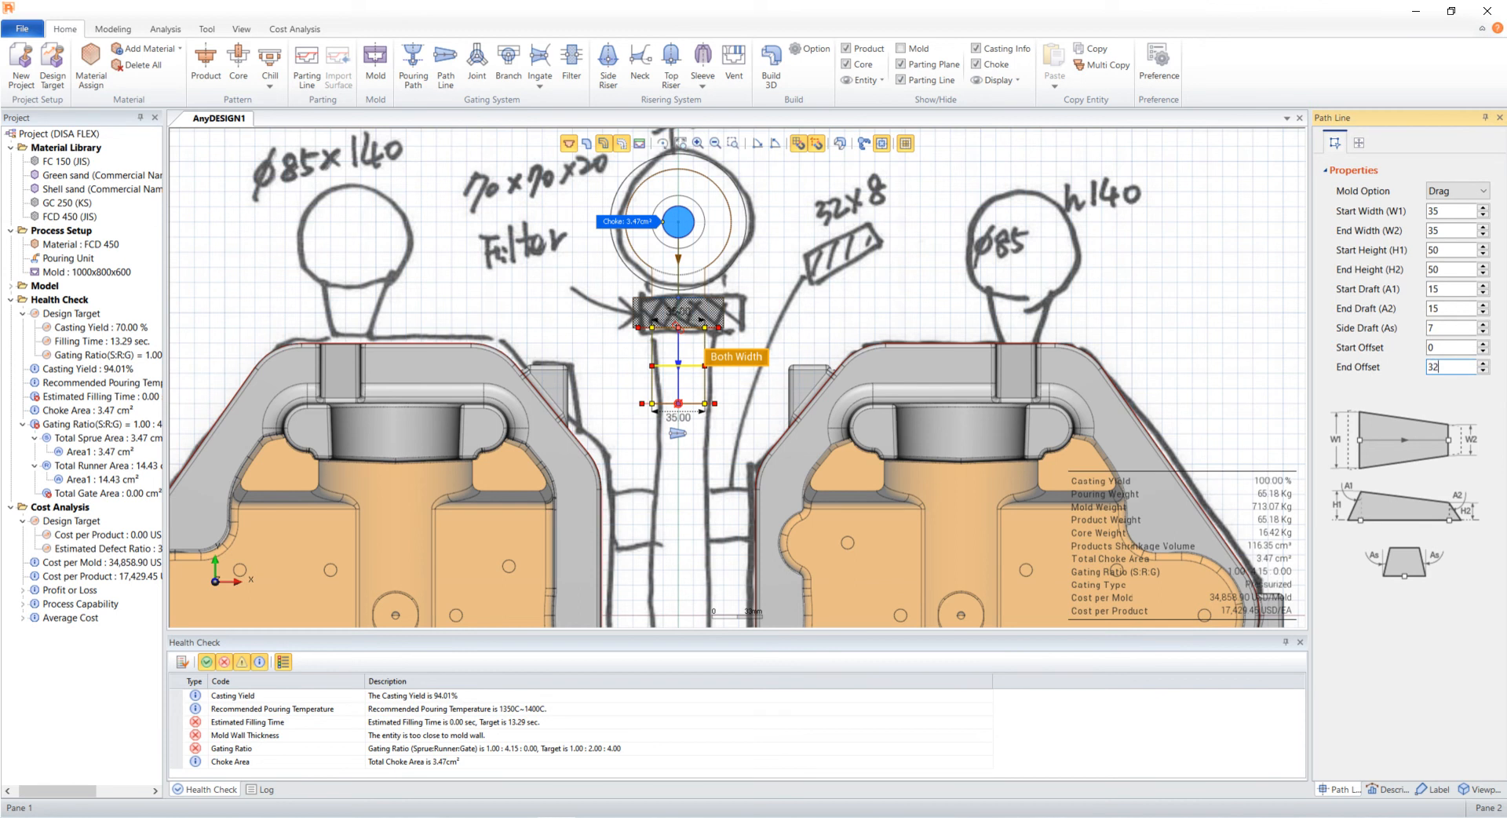
{"action": "key", "text": "Return"}
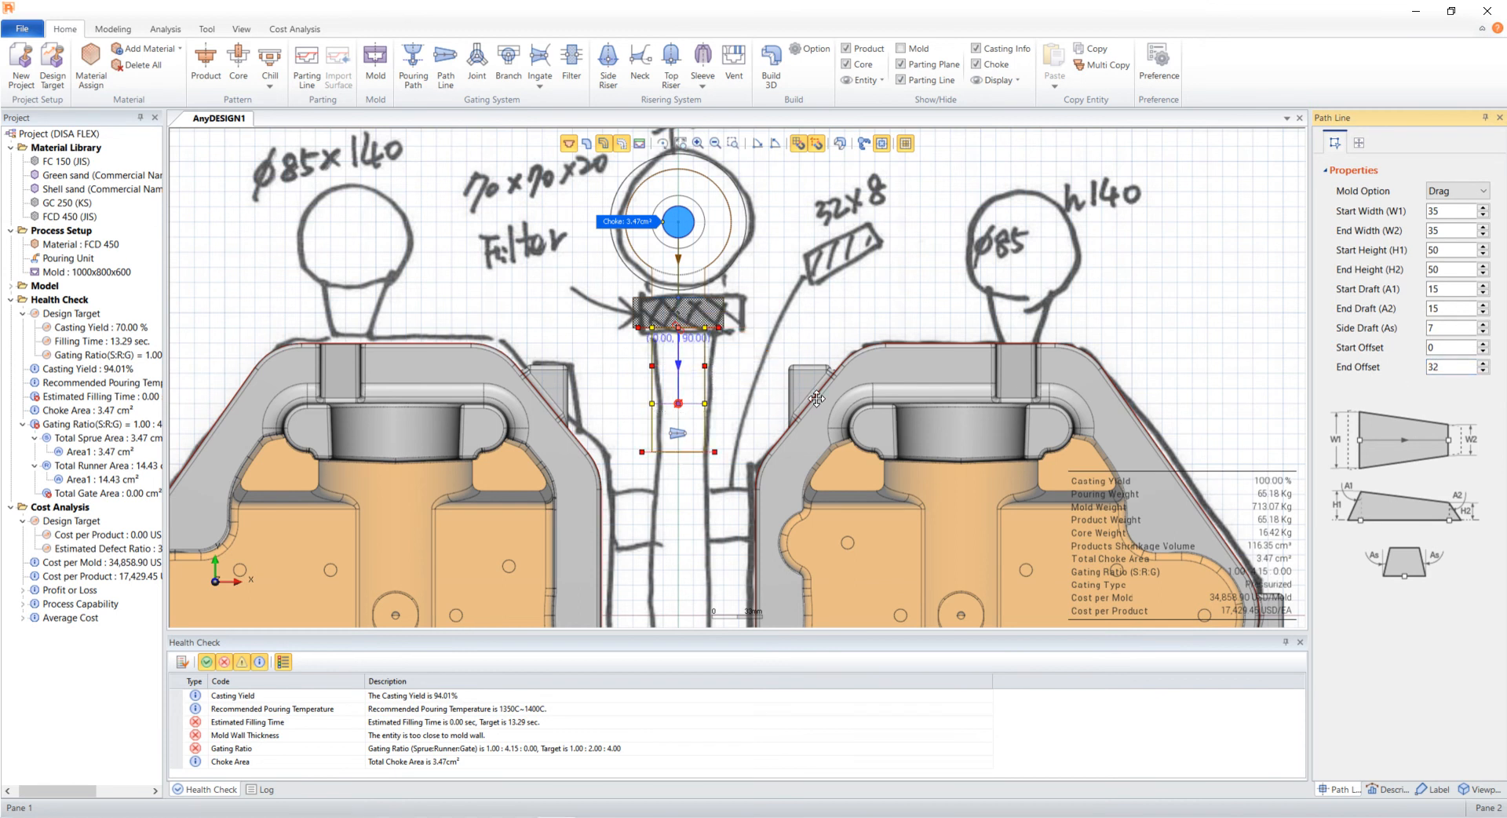
{"action": "left_click", "coordinate": [835, 304]}
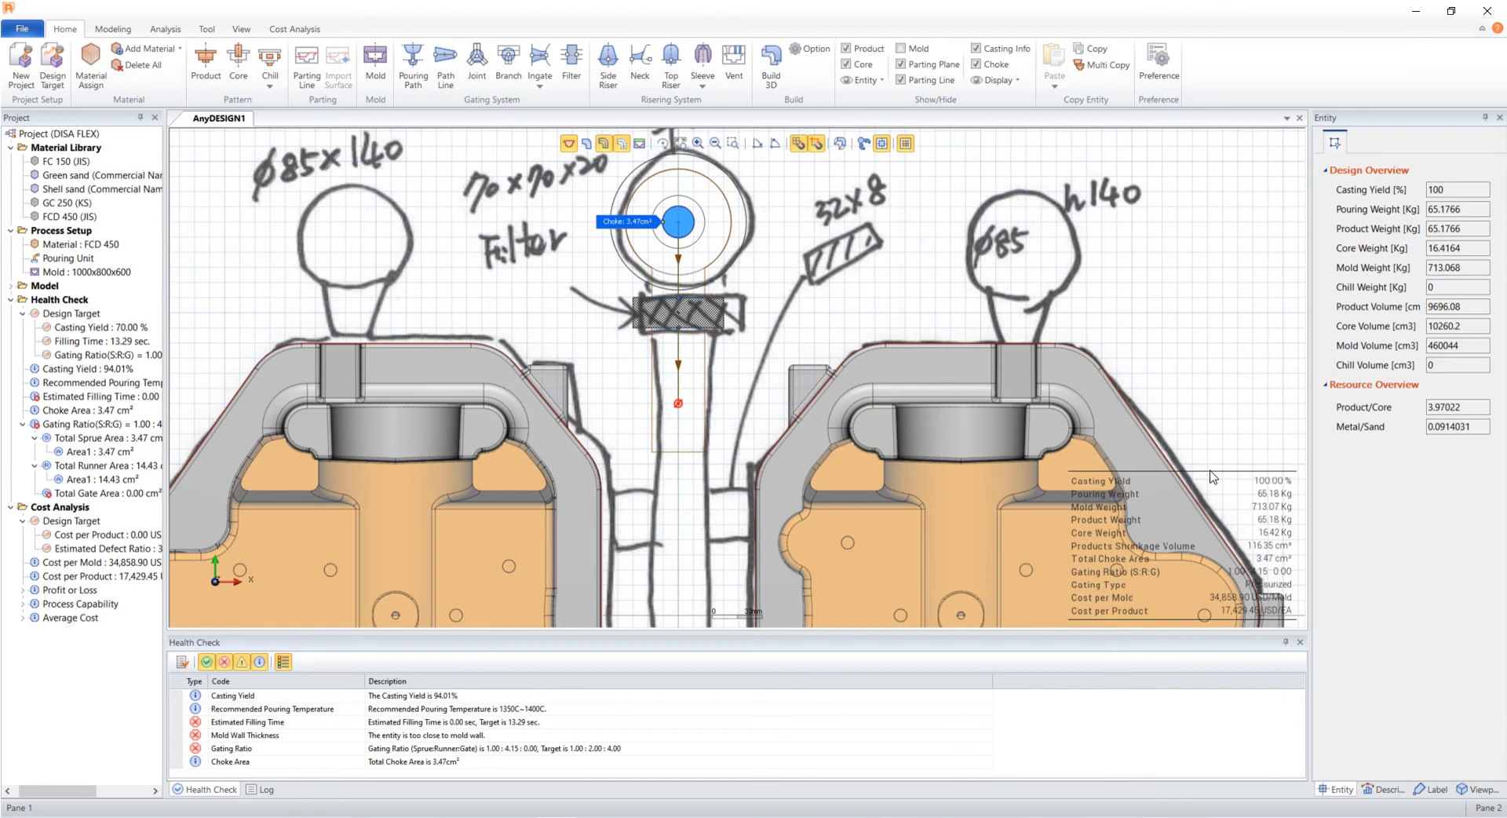
- Rebuild the 3D model in the 3D Build viewpoint to check the extended runner
{"action": "left_click", "coordinate": [1487, 788]}
{"action": "left_click", "coordinate": [1385, 310]}
{"action": "left_click", "coordinate": [771, 63]}
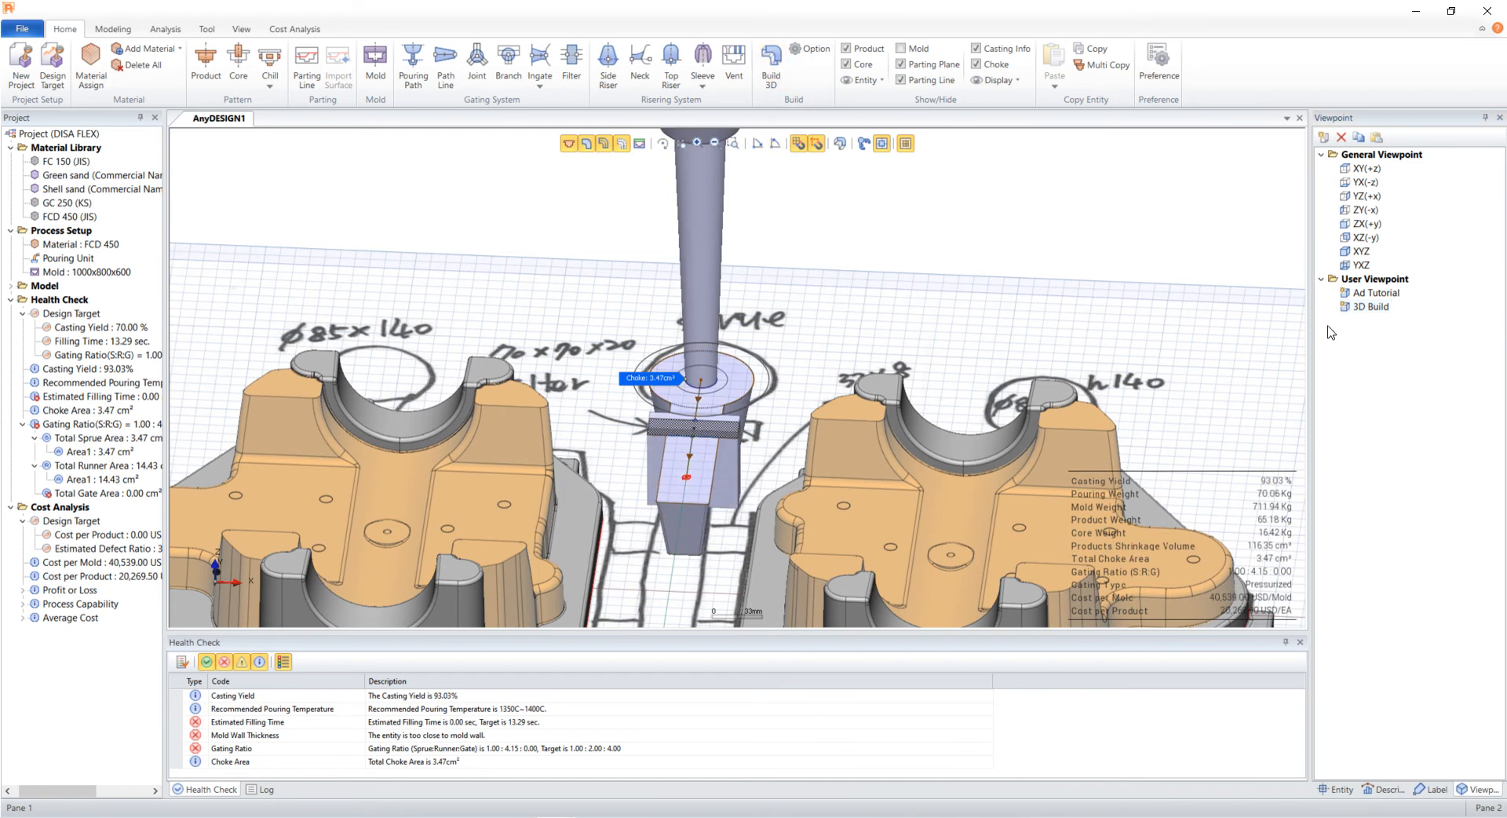
{"action": "left_click", "coordinate": [585, 146]}
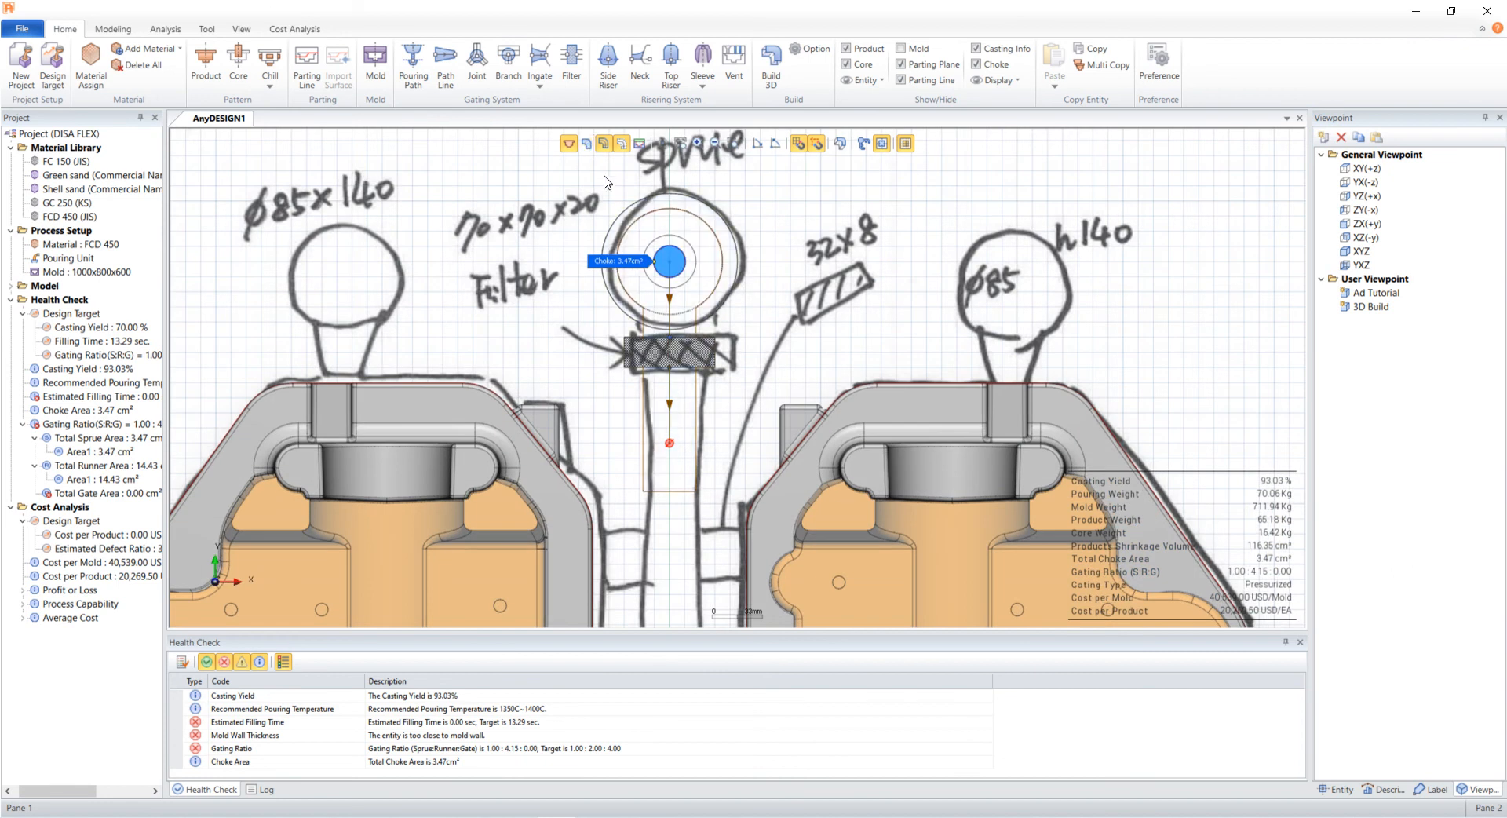
- Place a joint at the lower end of the path line below the filter
{"action": "middle_click_drag", "start_coordinate": [663, 563], "coordinate": [715, 514]}
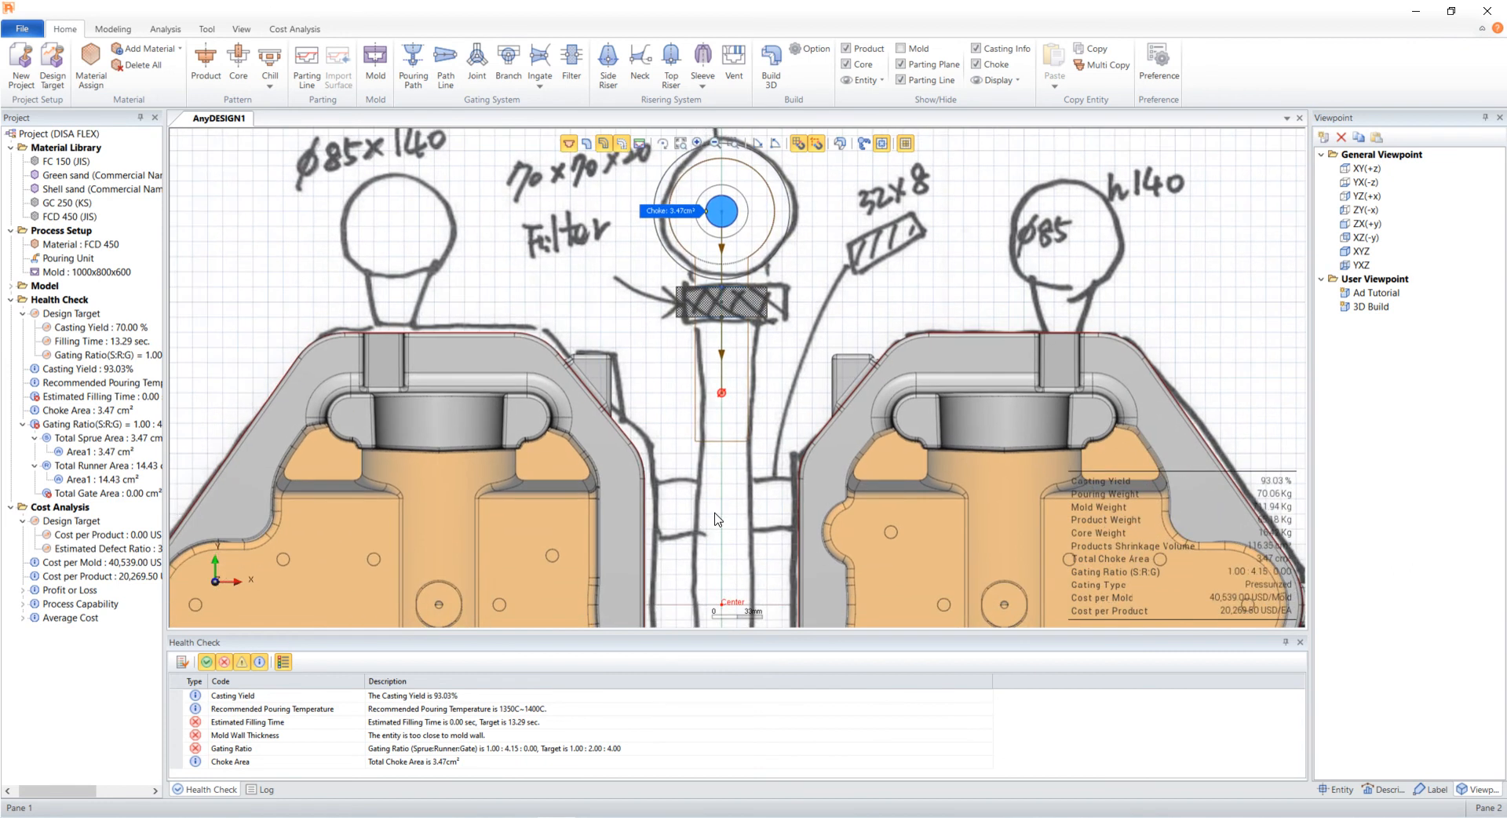
{"action": "left_click", "coordinate": [479, 65]}
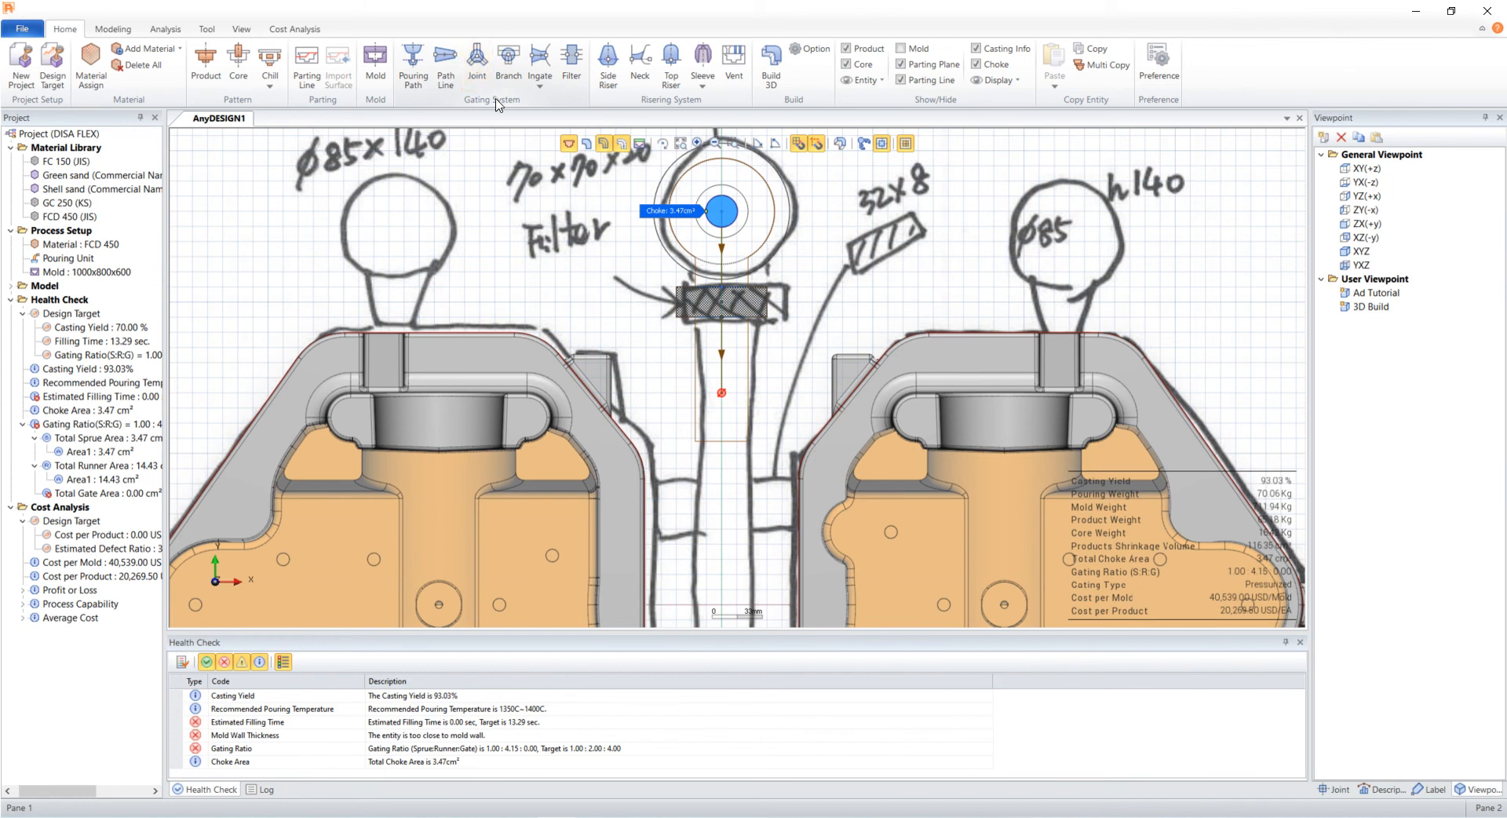
{"action": "left_click", "coordinate": [722, 408]}
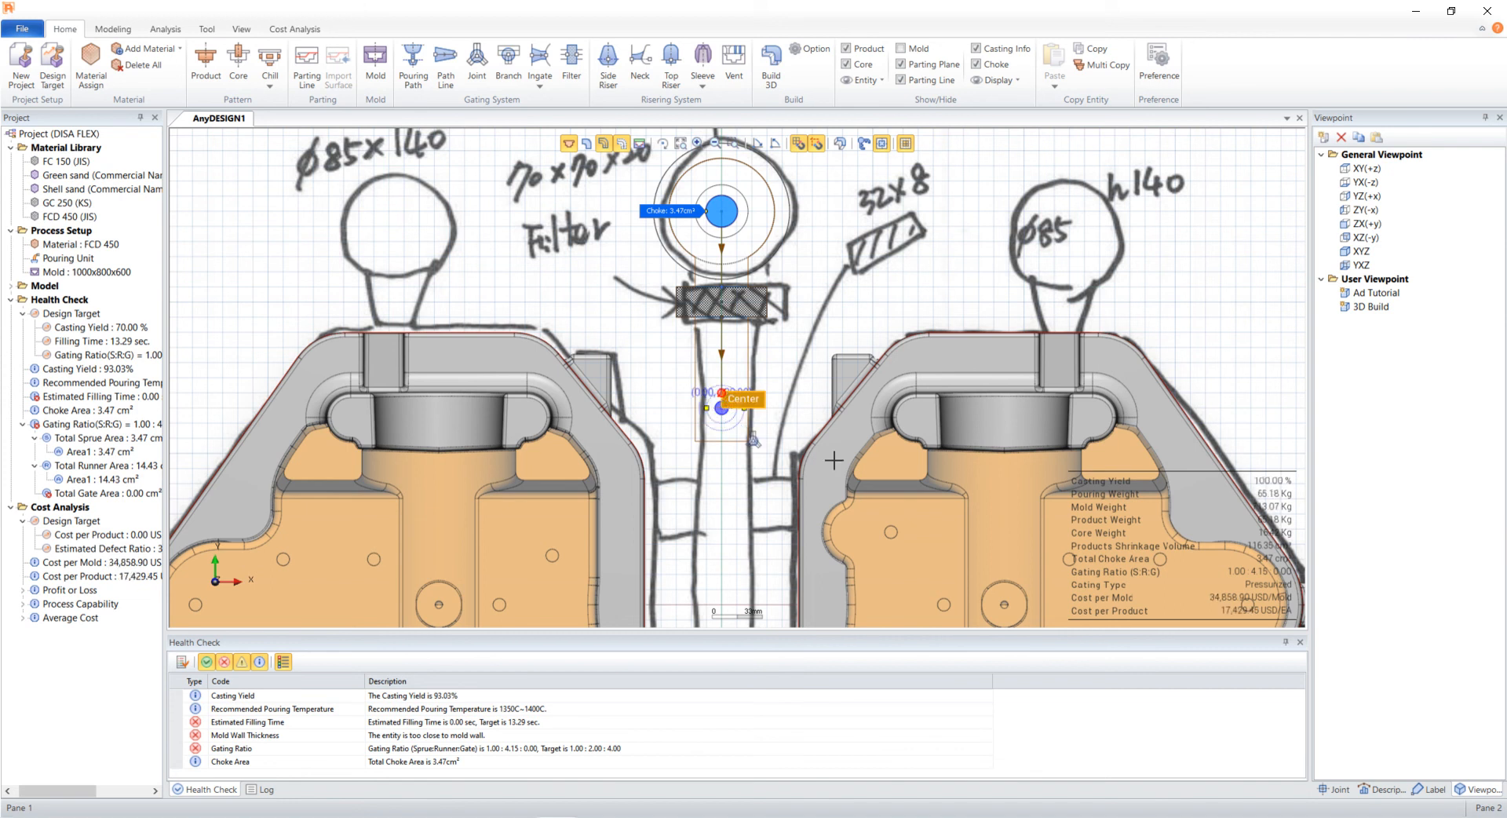
- Edit the joint's origin Y coordinate in its translate properties
{"action": "left_click", "coordinate": [1334, 788]}
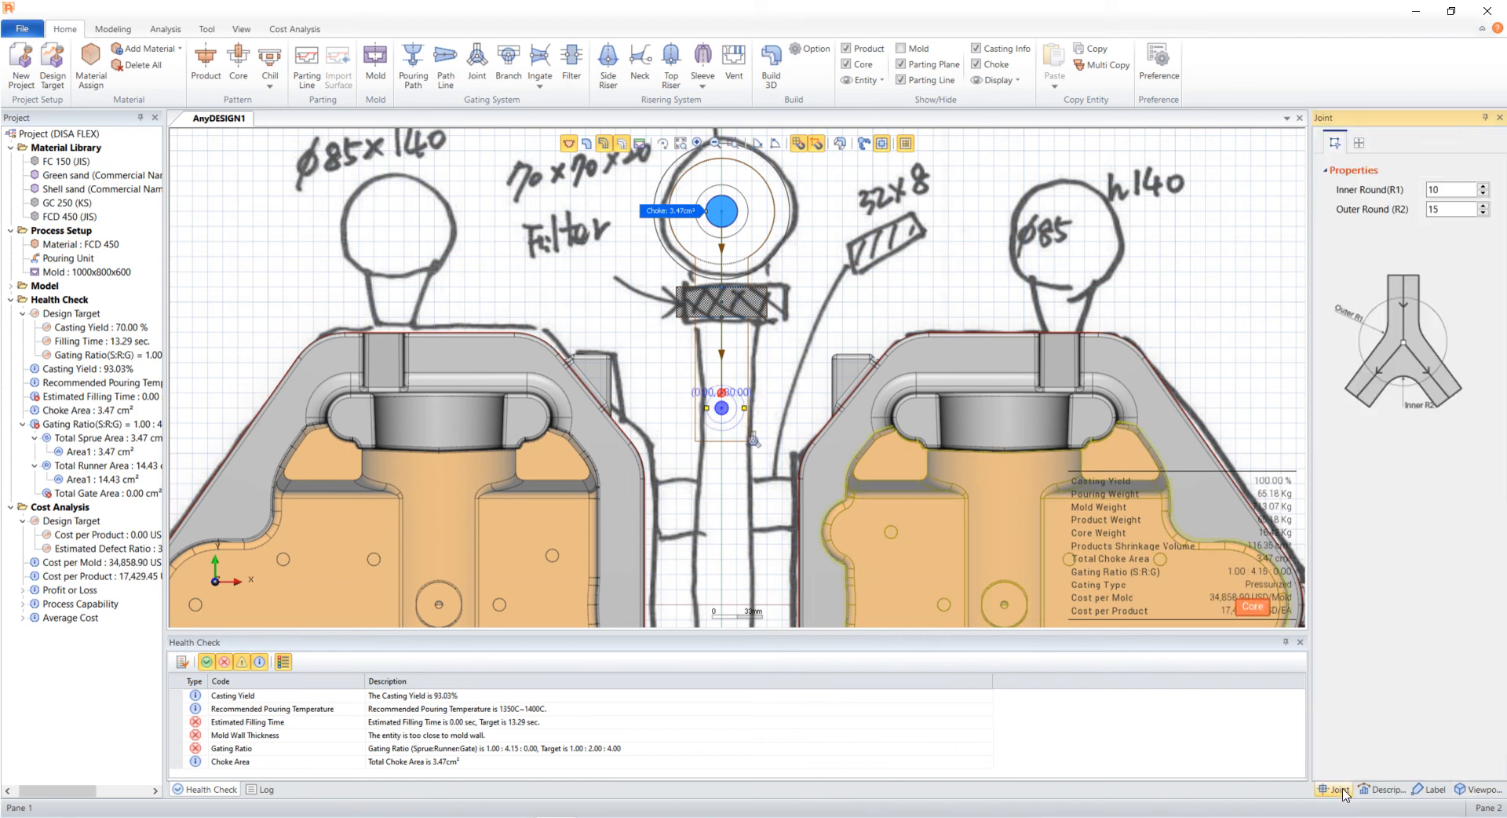
{"action": "left_click", "coordinate": [1358, 148]}
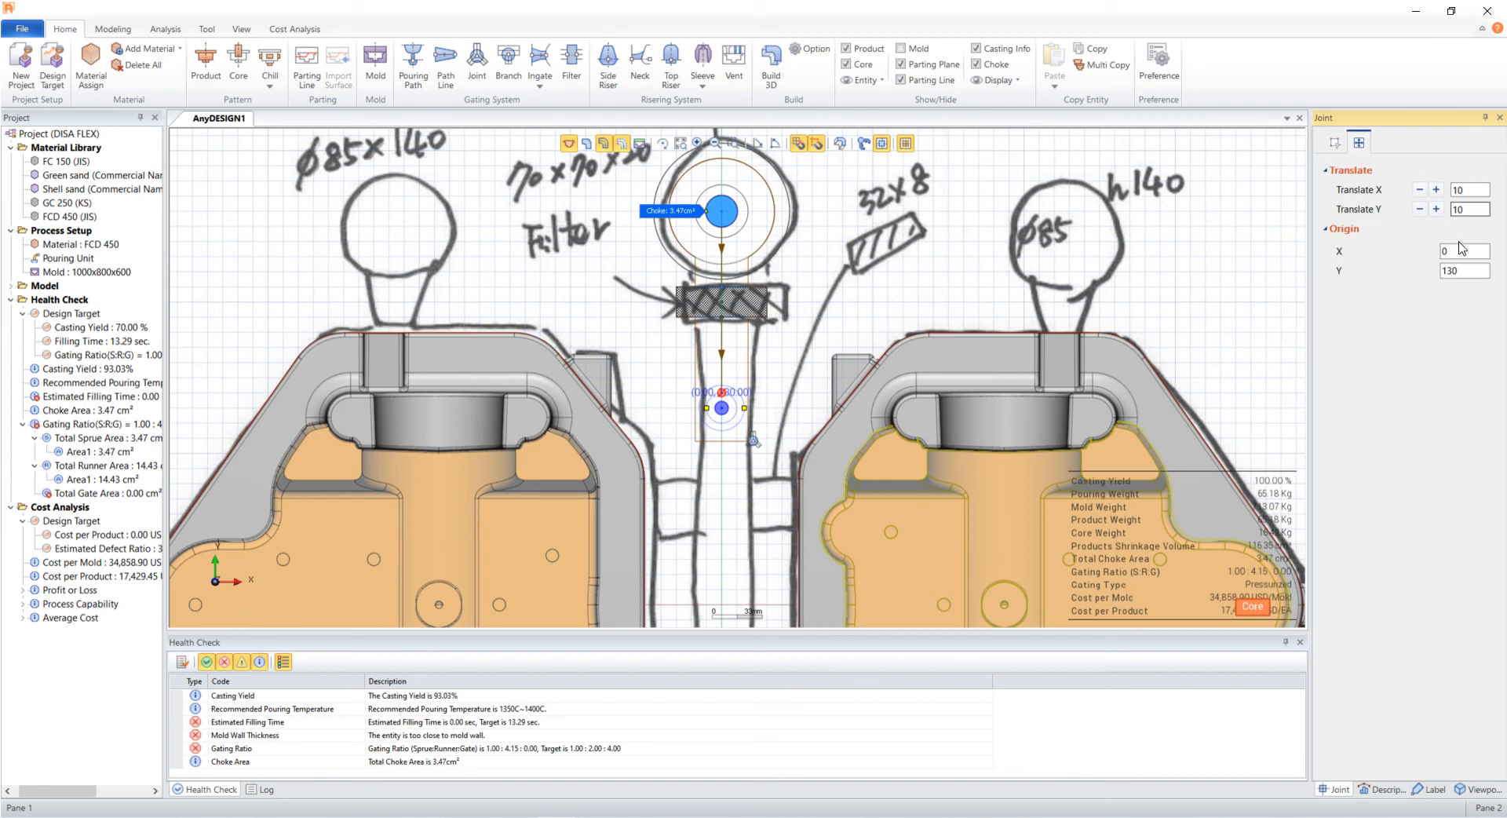
{"action": "double_click", "coordinate": [1461, 270]}
{"action": "type", "text": "1"}
{"action": "key", "text": "Return"}
- Pull the path line's end position slightly up to meet the joint below the filter
{"action": "left_click", "coordinate": [720, 361]}
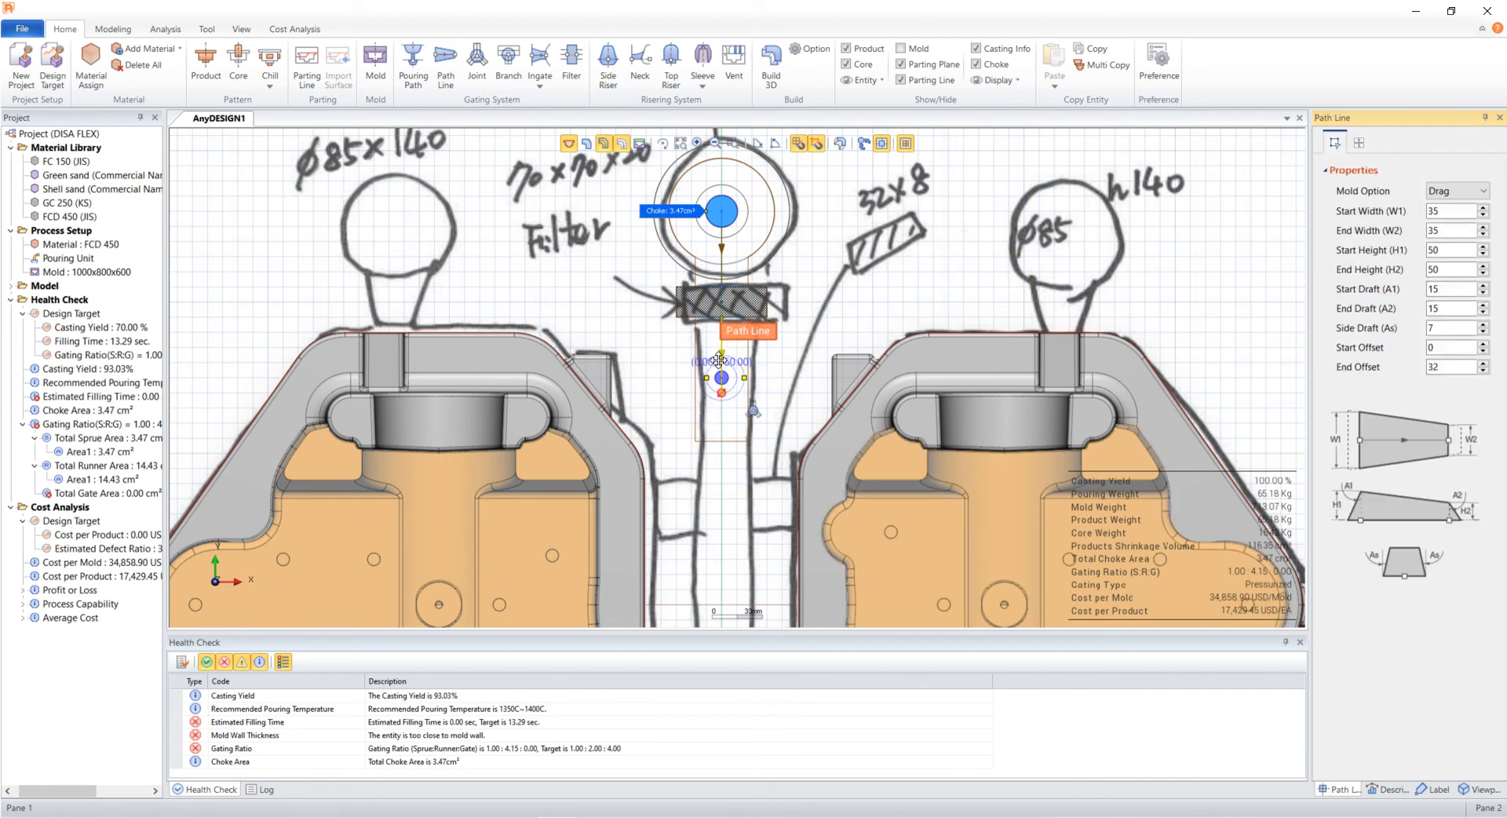
{"action": "left_click_drag", "start_coordinate": [718, 389], "coordinate": [720, 380]}
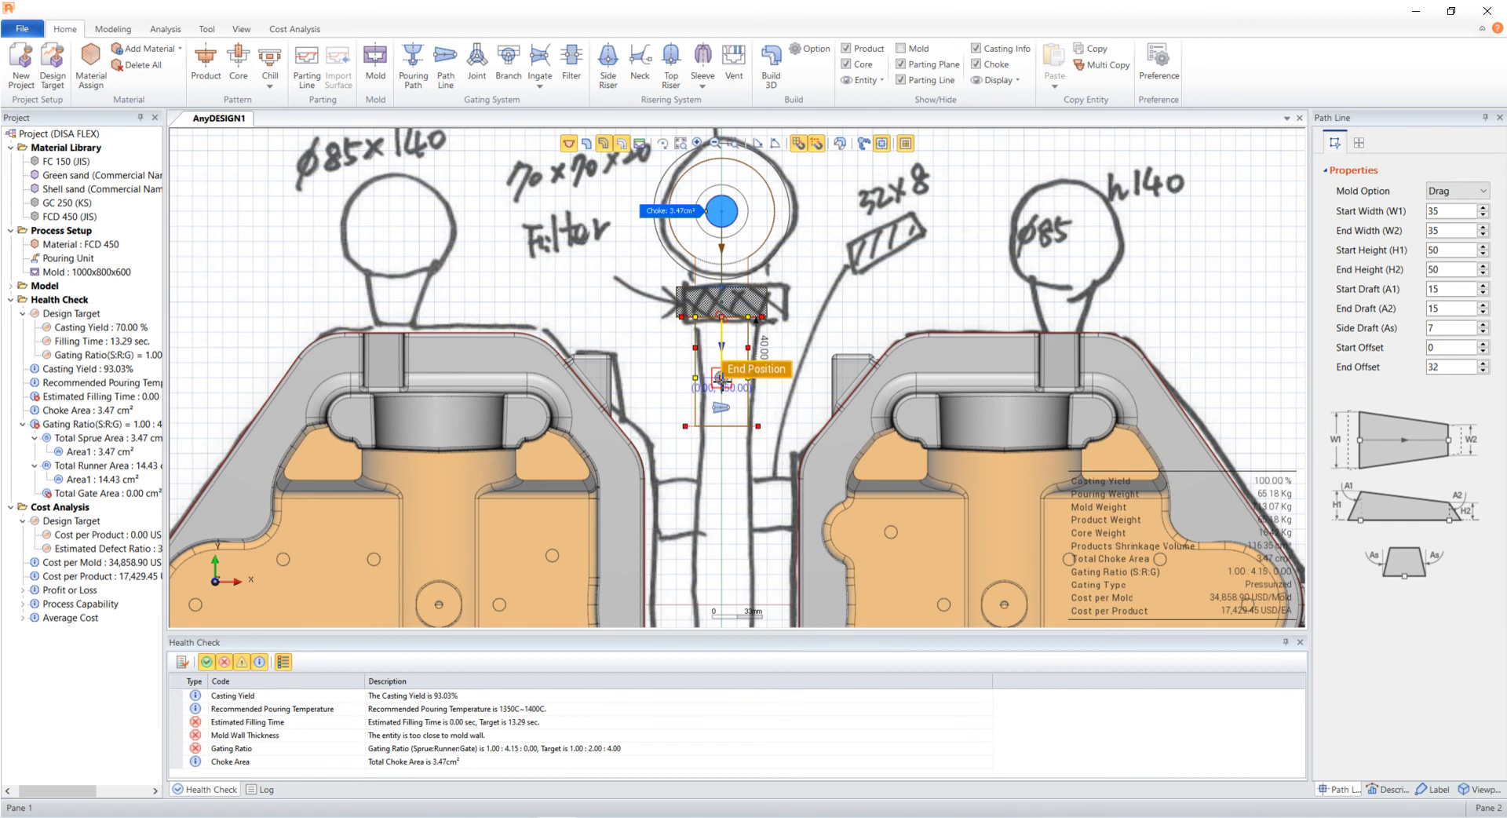
{"action": "left_click", "coordinate": [824, 335]}
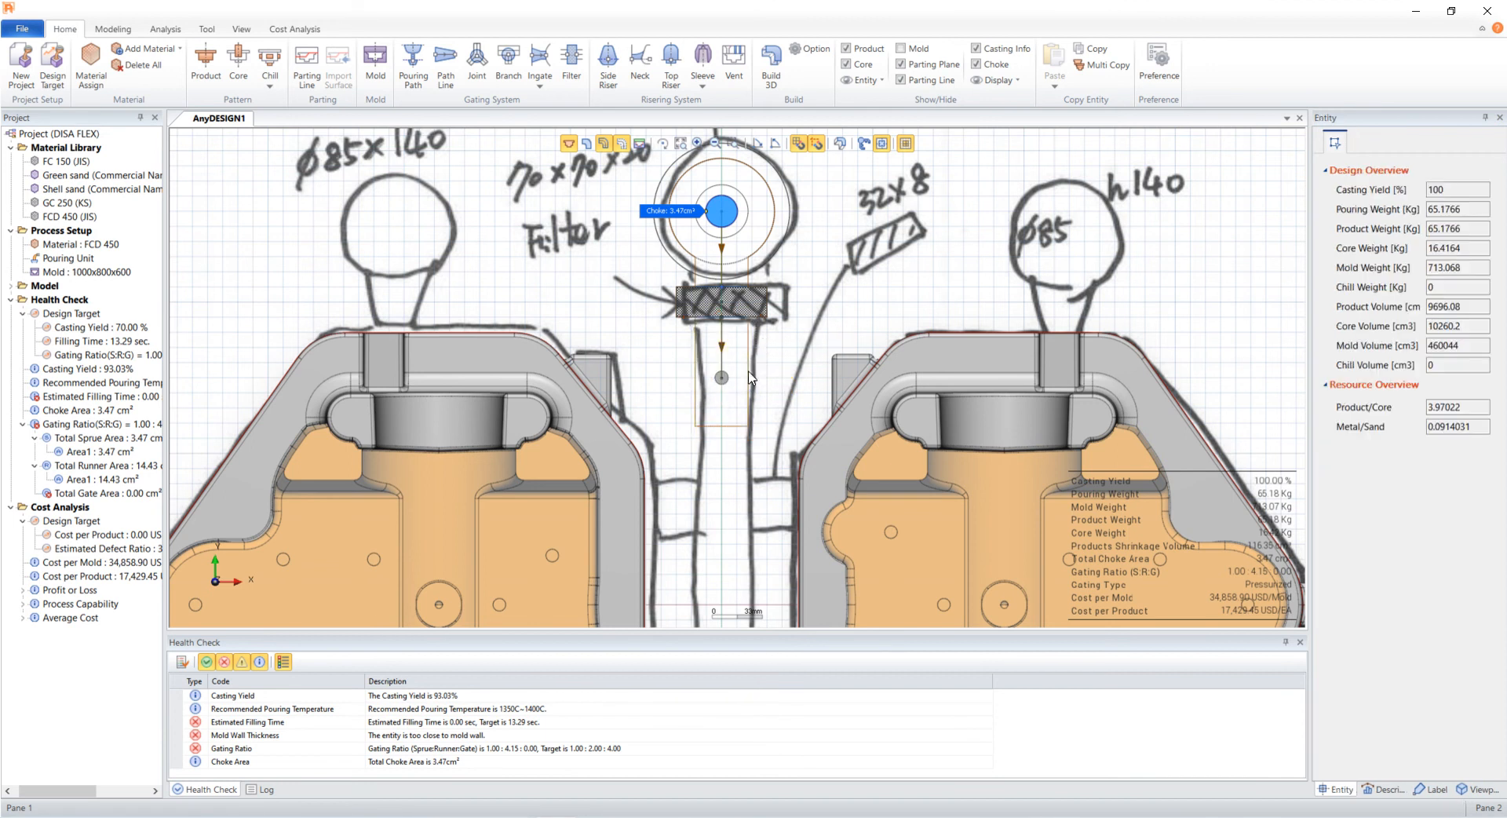
- Draw a vertical path line from the joint below the filter down to the lower edge of the mold
{"action": "scroll", "coordinate": [729, 536], "scroll_direction": "down", "scroll_amount": 4}
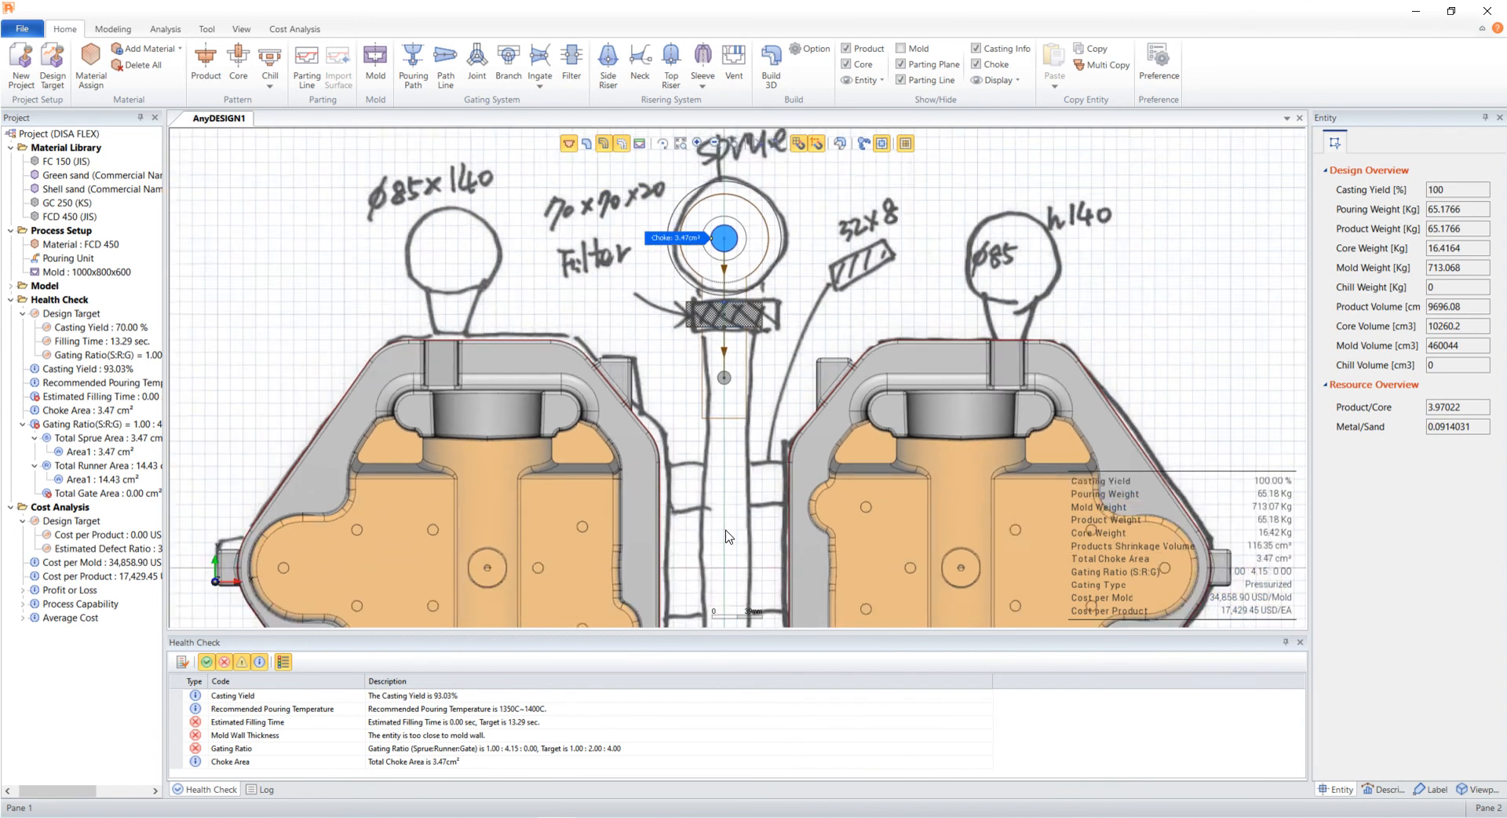
{"action": "scroll", "coordinate": [738, 449], "scroll_direction": "up", "scroll_amount": 4}
{"action": "scroll", "coordinate": [746, 419], "scroll_direction": "down", "scroll_amount": 6}
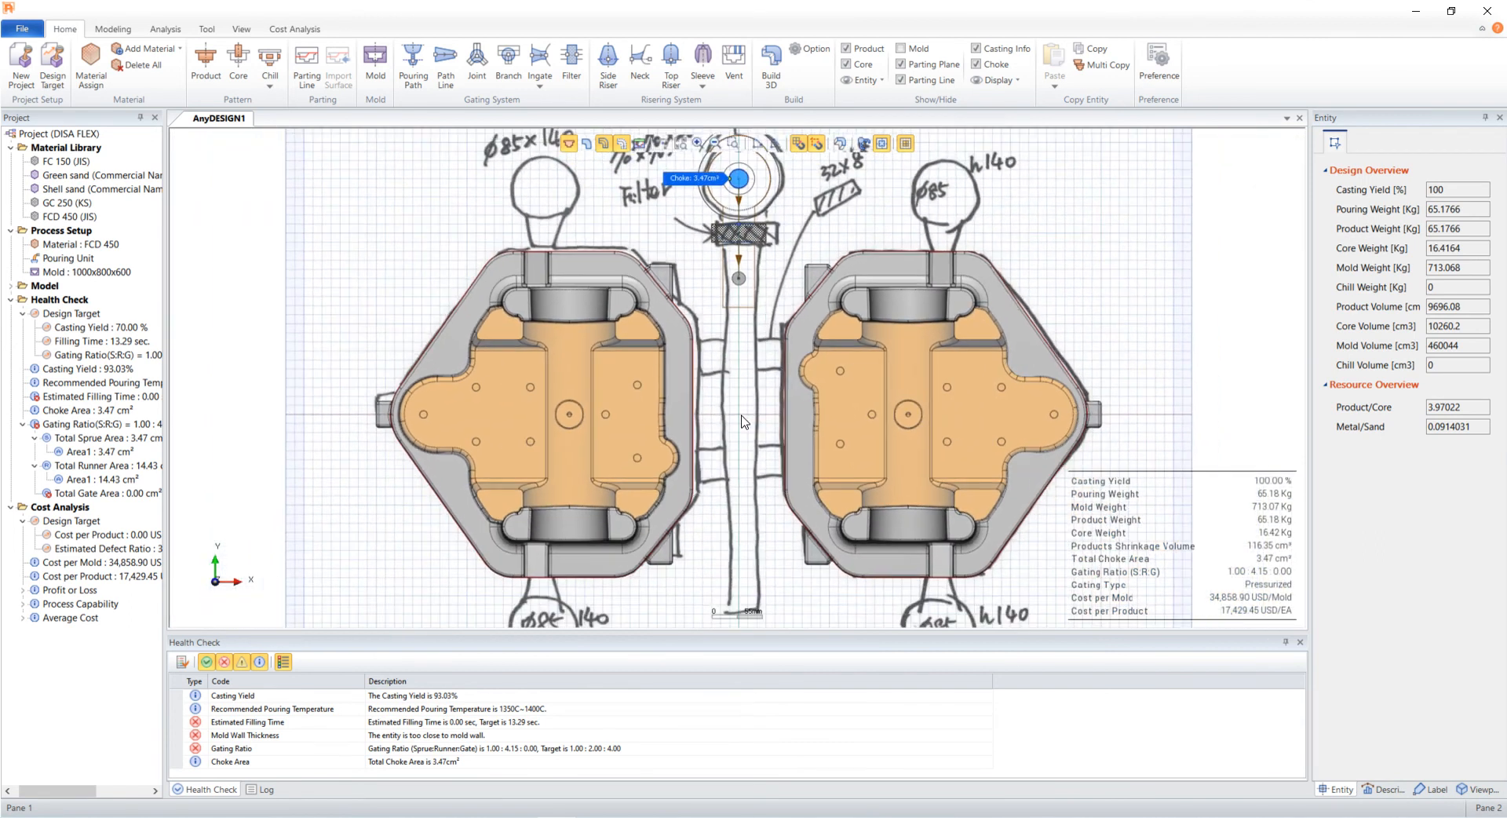
{"action": "left_click", "coordinate": [445, 63]}
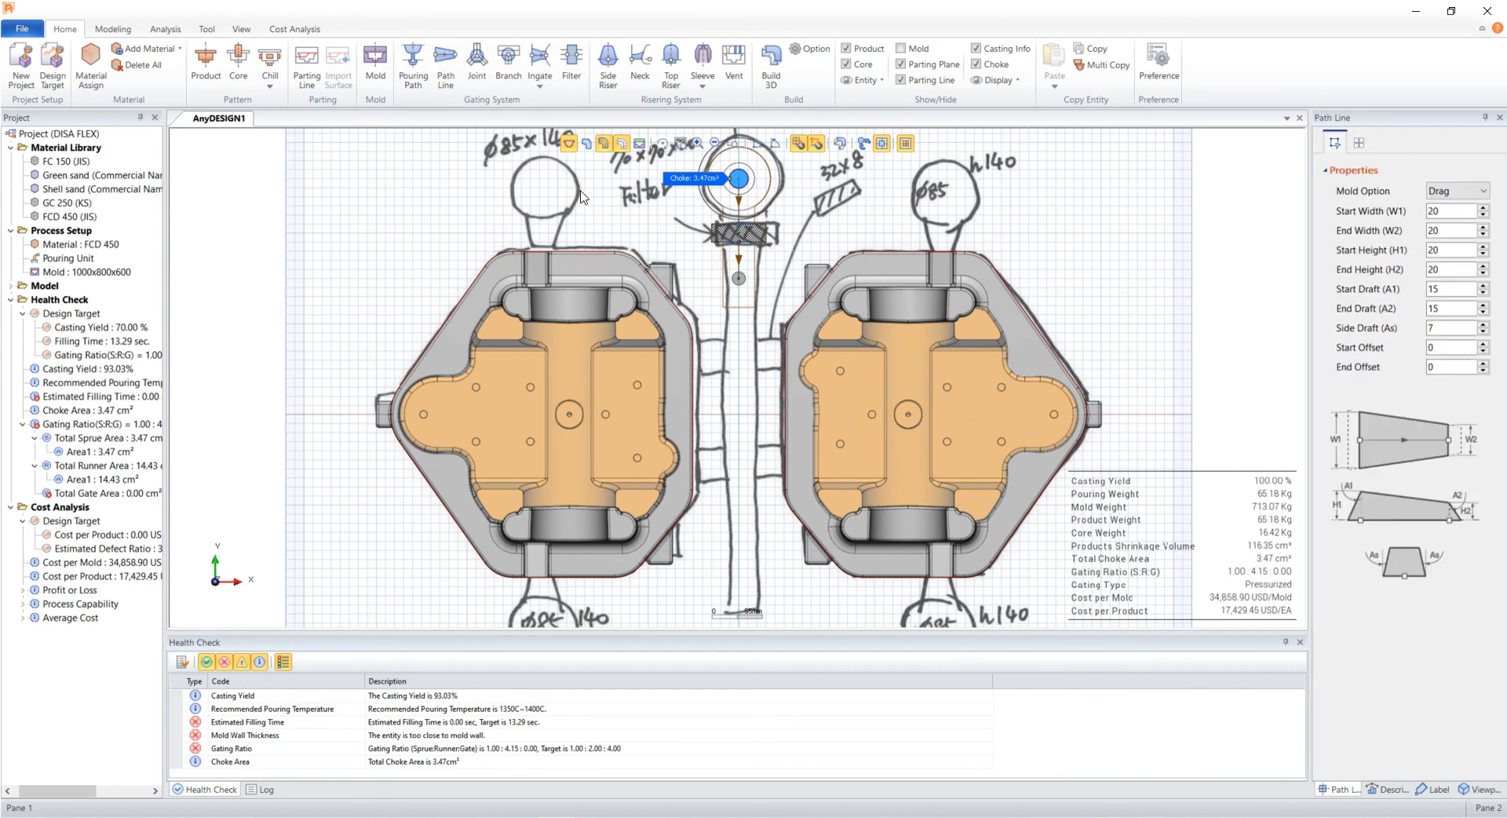
{"action": "left_click", "coordinate": [739, 278]}
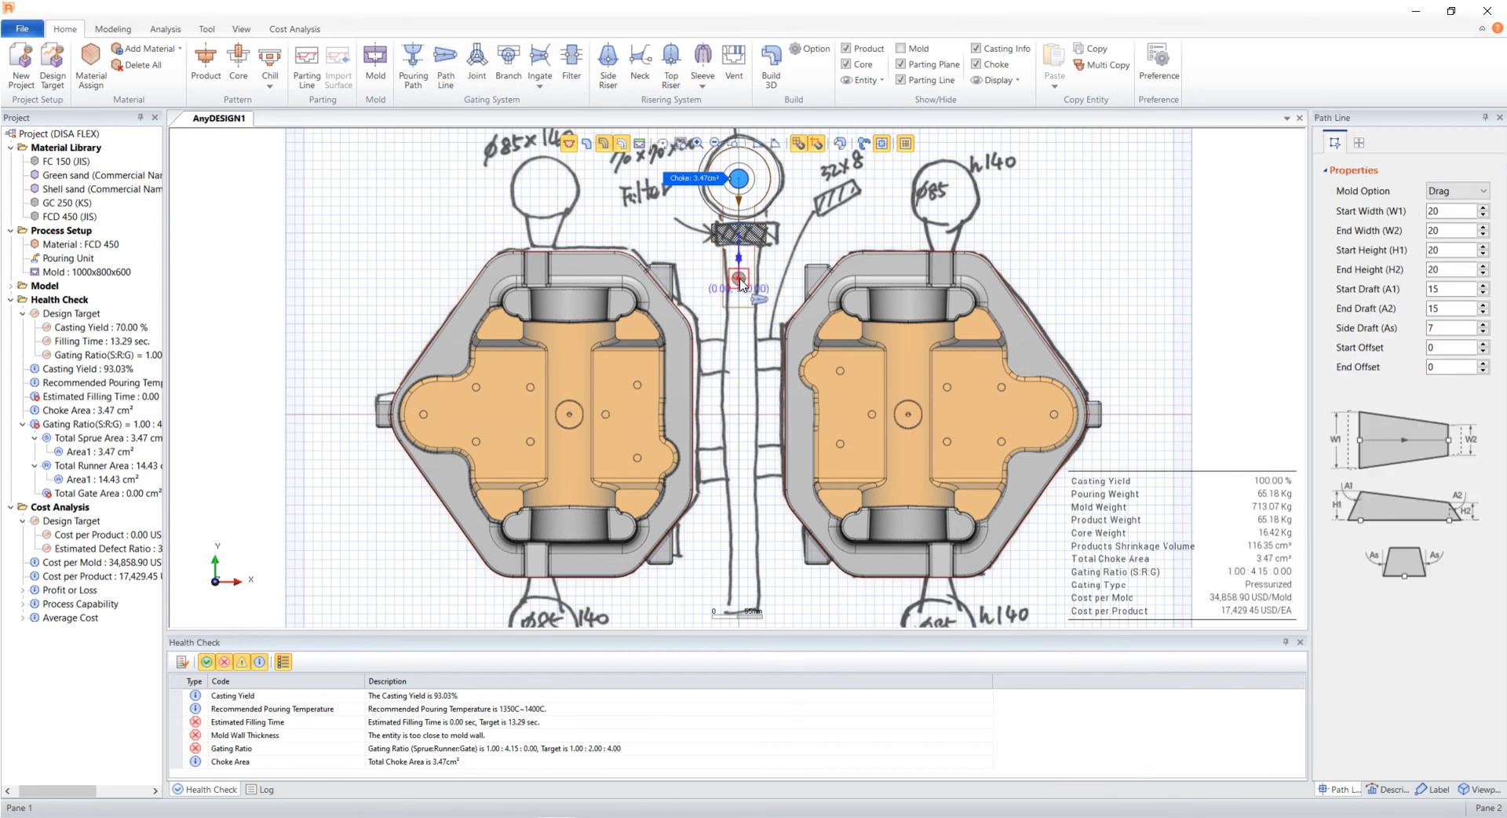
{"action": "left_click", "coordinate": [741, 614]}
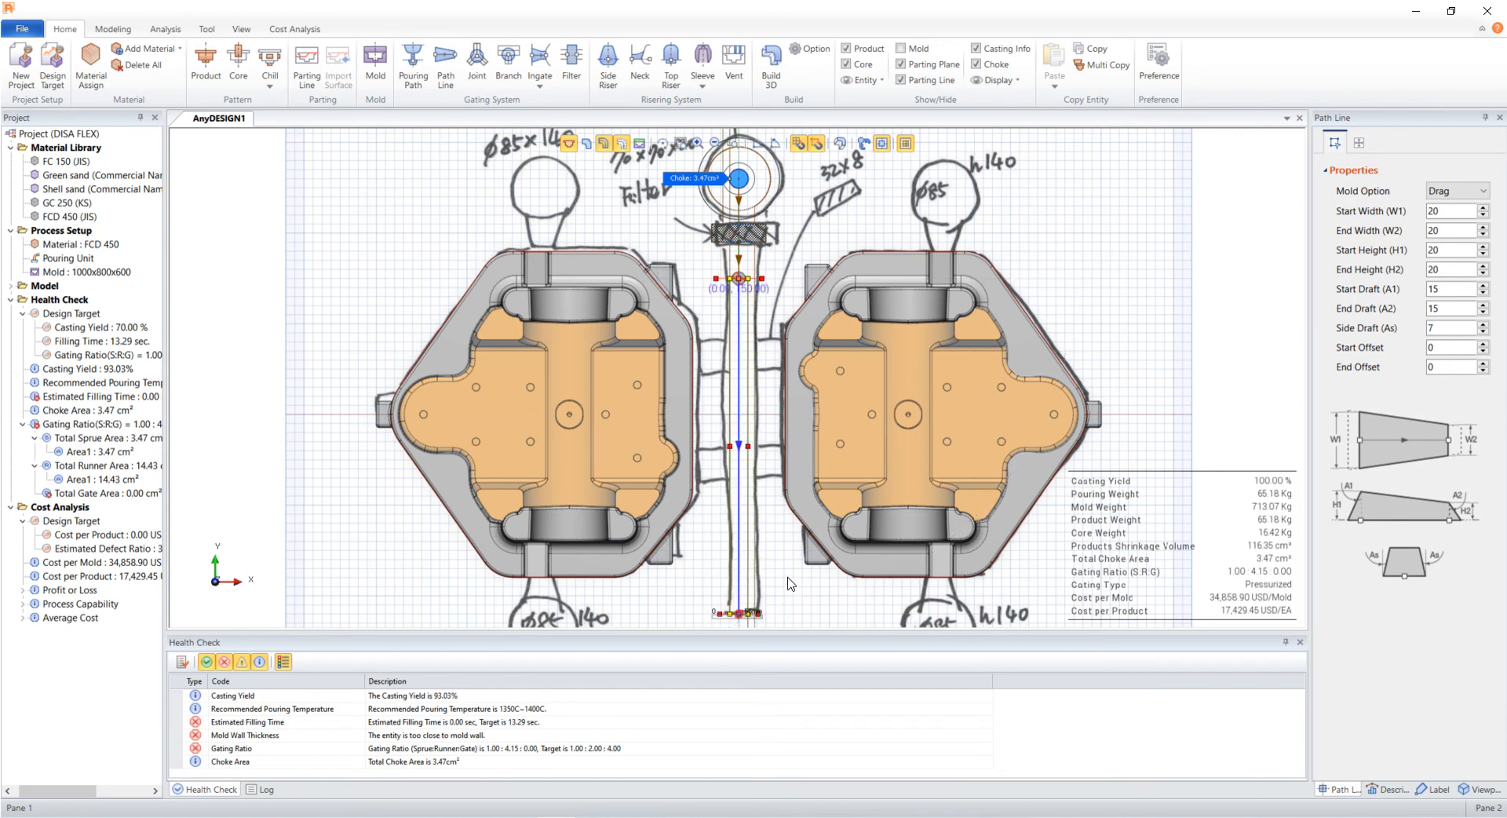
- Set the new path line to Cope with start and end widths of 35 and heights of 50
{"action": "left_click", "coordinate": [1447, 194]}
{"action": "left_click", "coordinate": [1447, 206]}
{"action": "left_click_drag", "start_coordinate": [1449, 211], "coordinate": [1420, 216]}
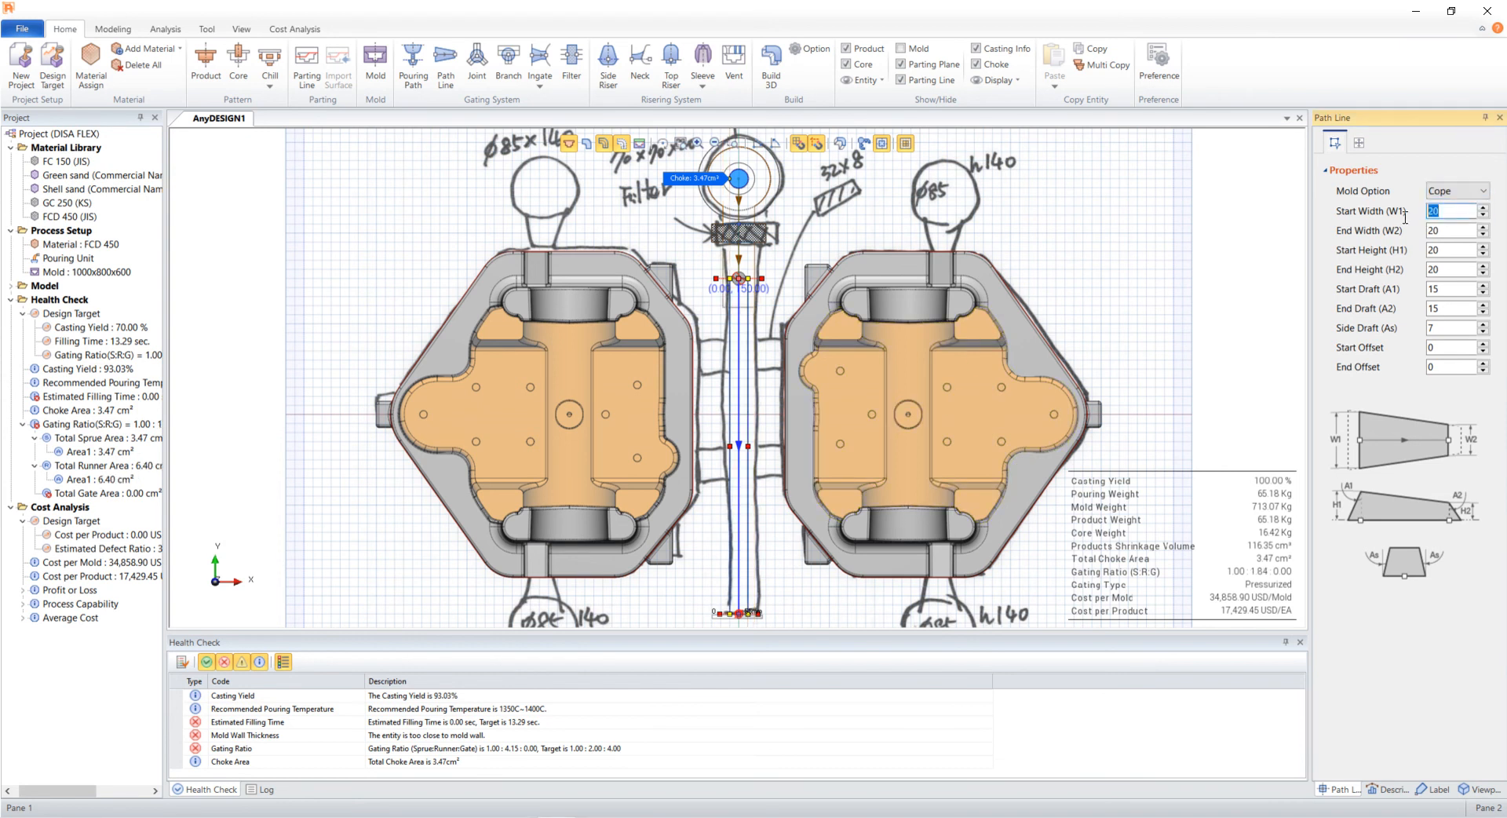
{"action": "type", "text": "35"}
{"action": "key", "text": "Tab"}
{"action": "type", "text": "35"}
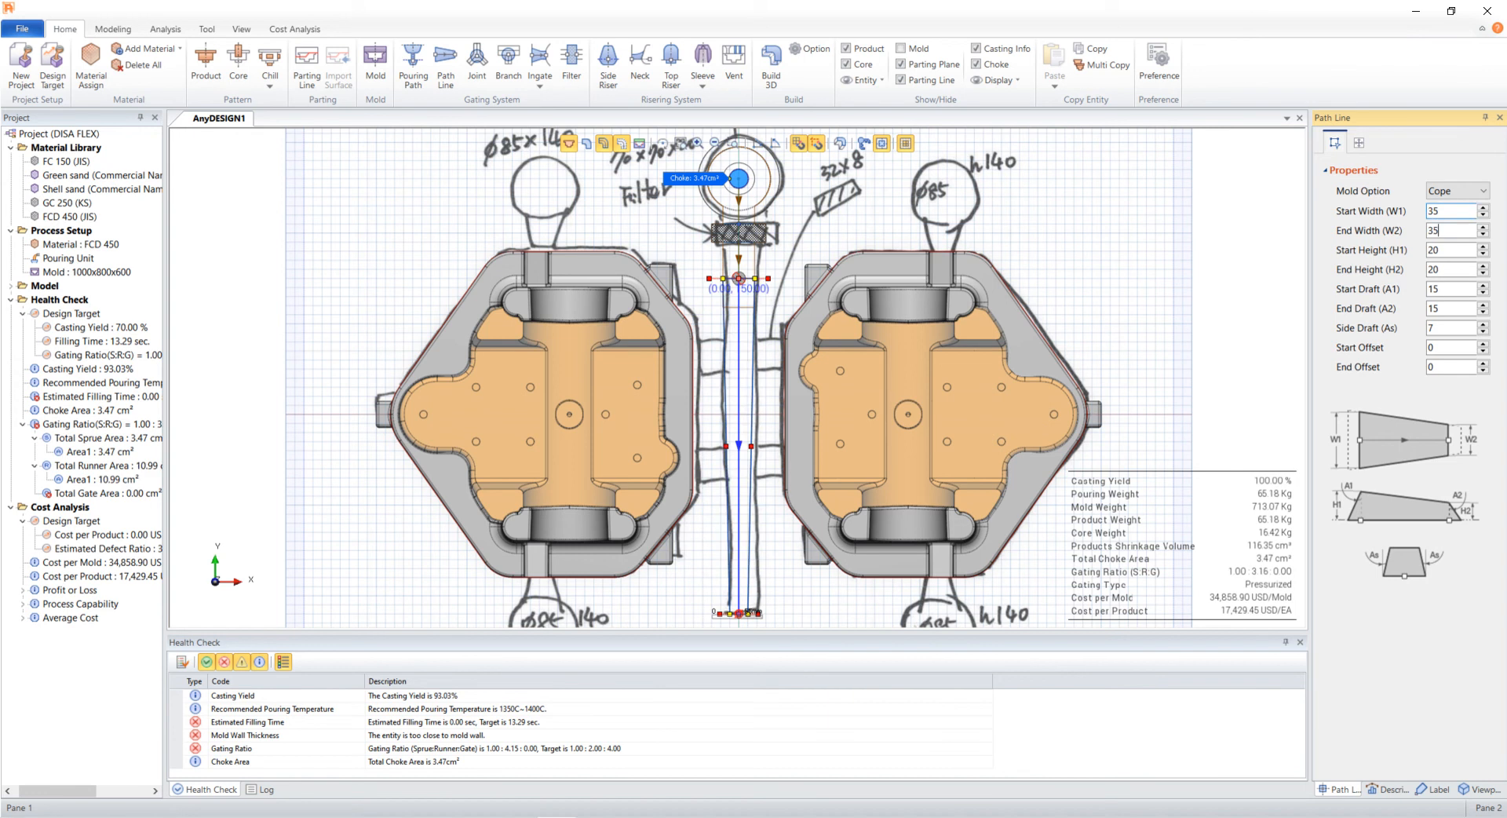
{"action": "key", "text": "Tab"}
{"action": "type", "text": "50"}
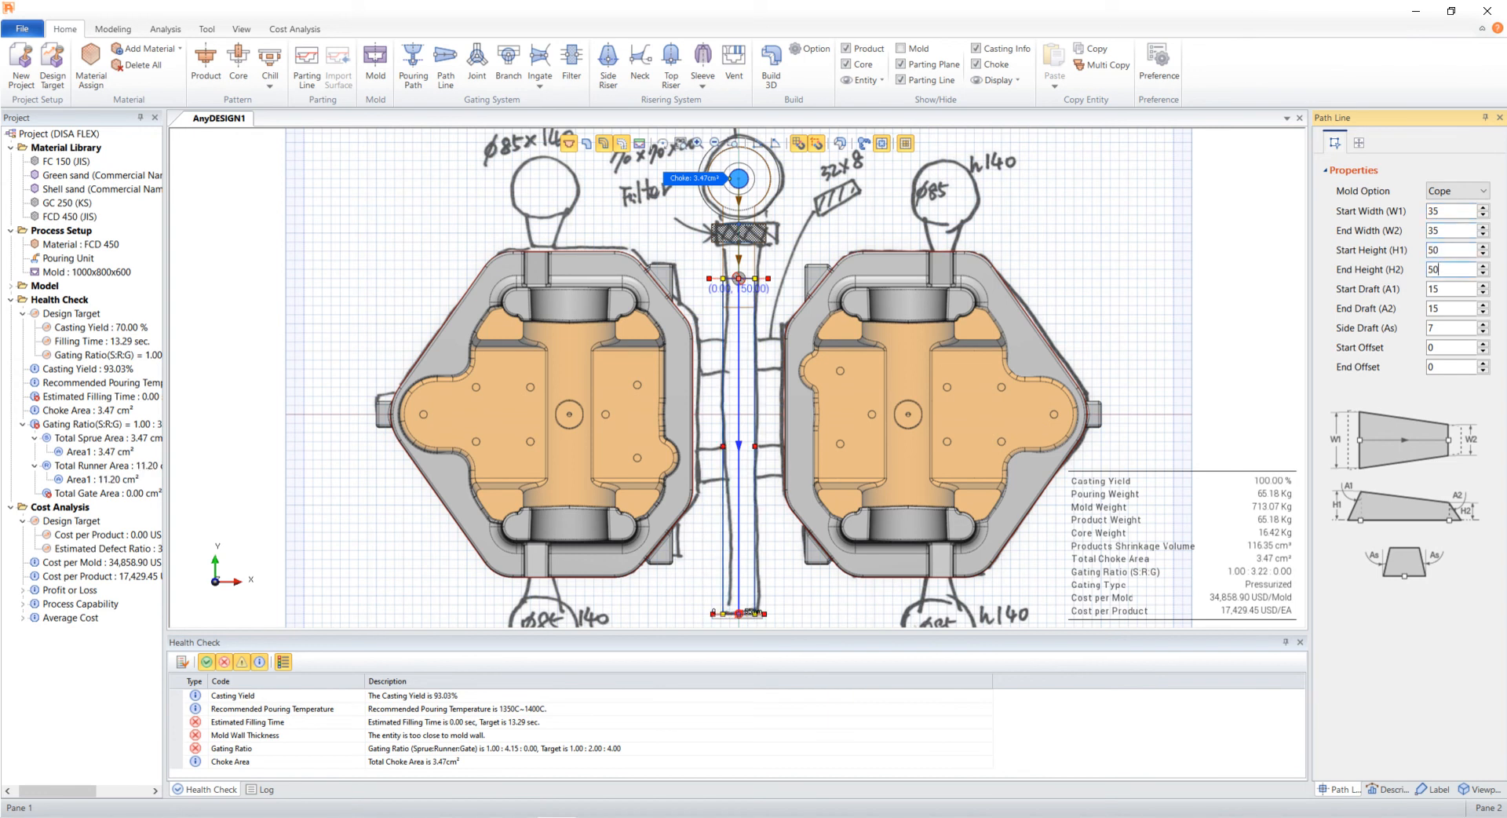
{"action": "key", "text": "Tab"}
{"action": "type", "text": "40"}
{"action": "key", "text": "Tab"}
{"action": "type", "text": "515"}
{"action": "key", "text": "Tab"}
{"action": "left_click", "coordinate": [593, 585]}
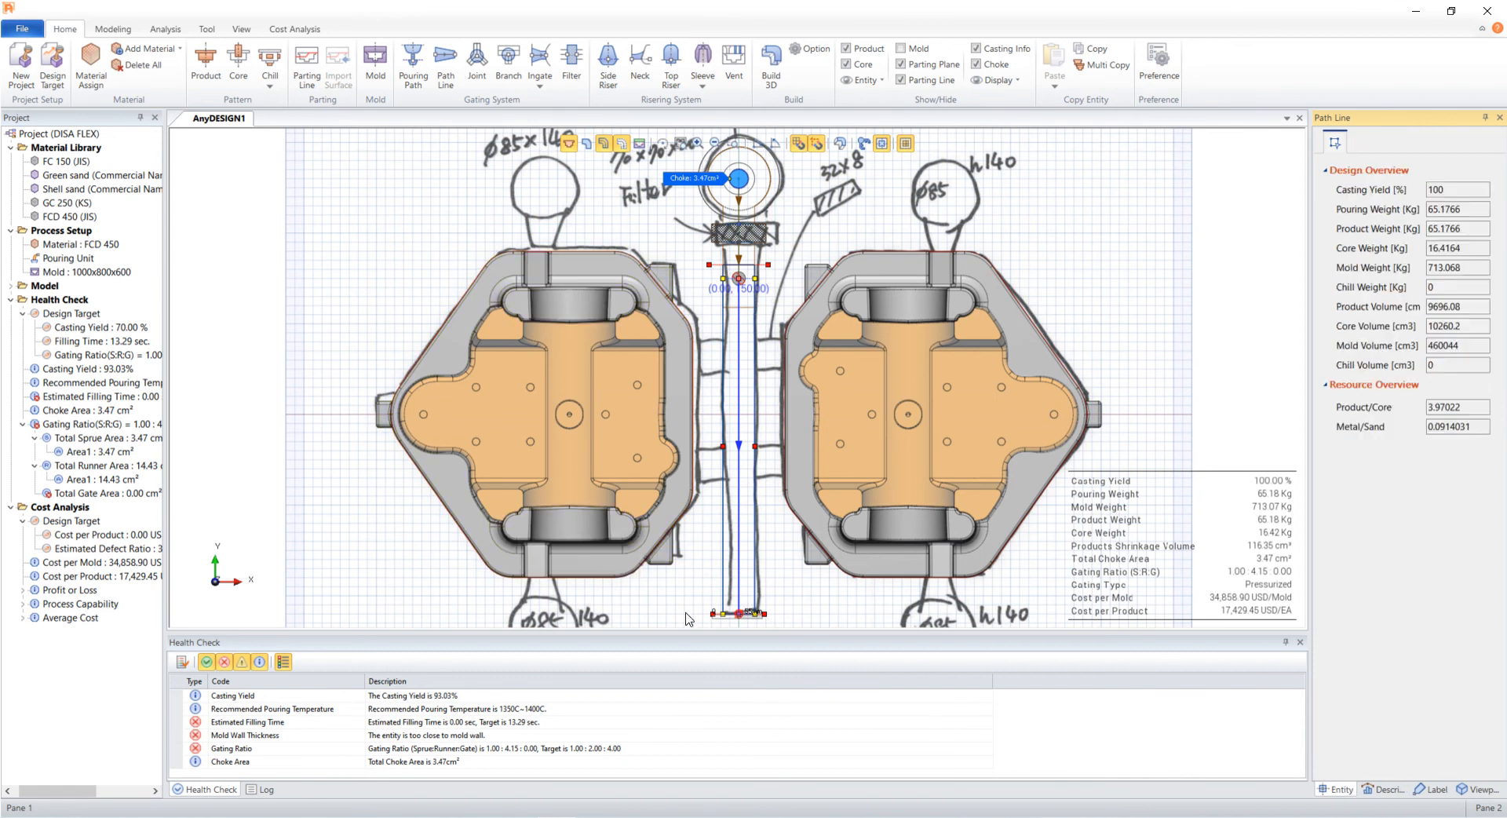
- Rebuild the 3D model in the Ad Tutorial viewpoint to check the runner, then return to the plan view with the sketch
{"action": "left_click", "coordinate": [882, 145]}
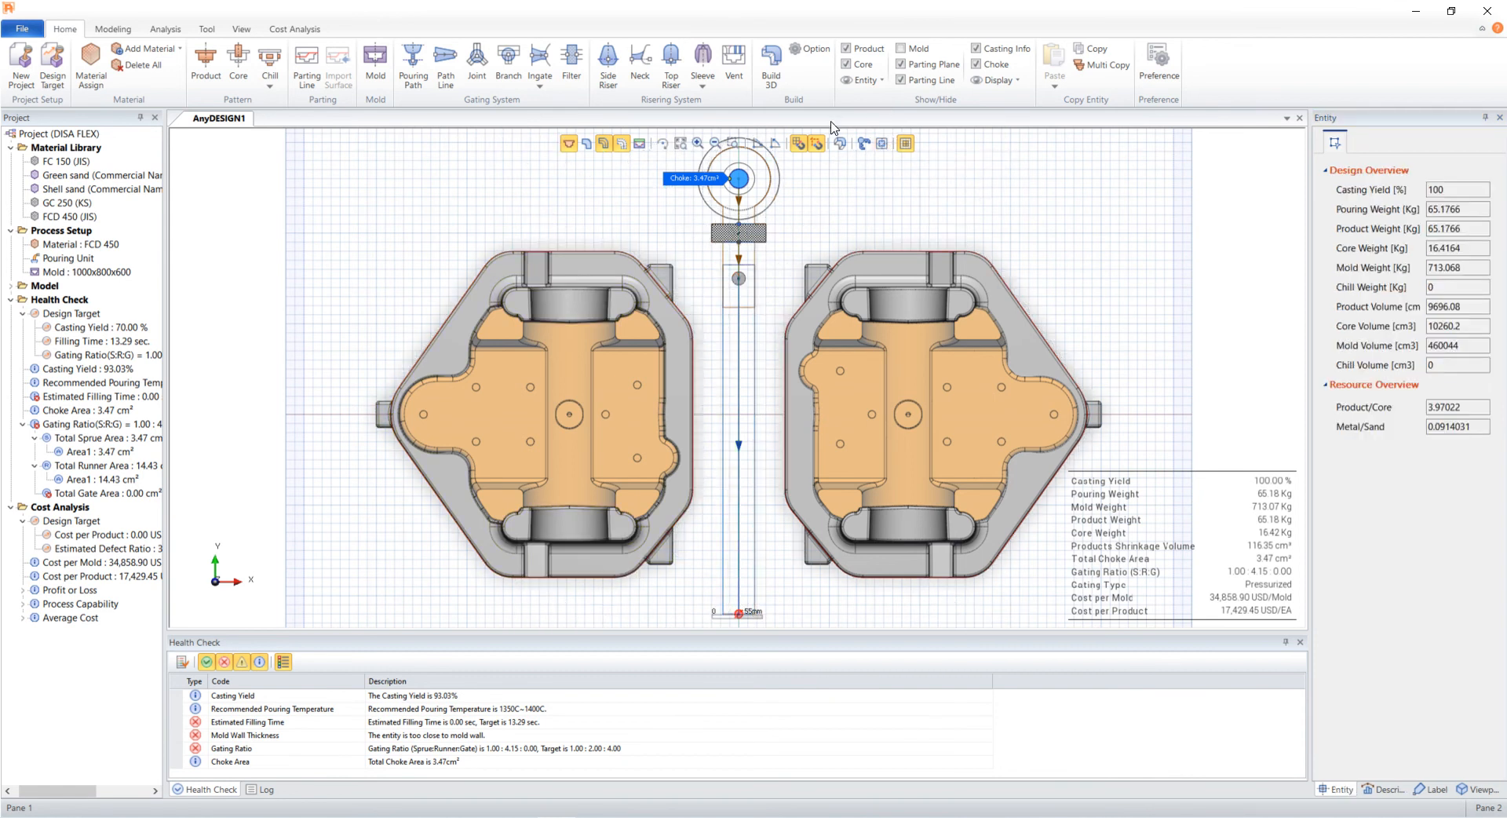
{"action": "left_click", "coordinate": [1475, 789]}
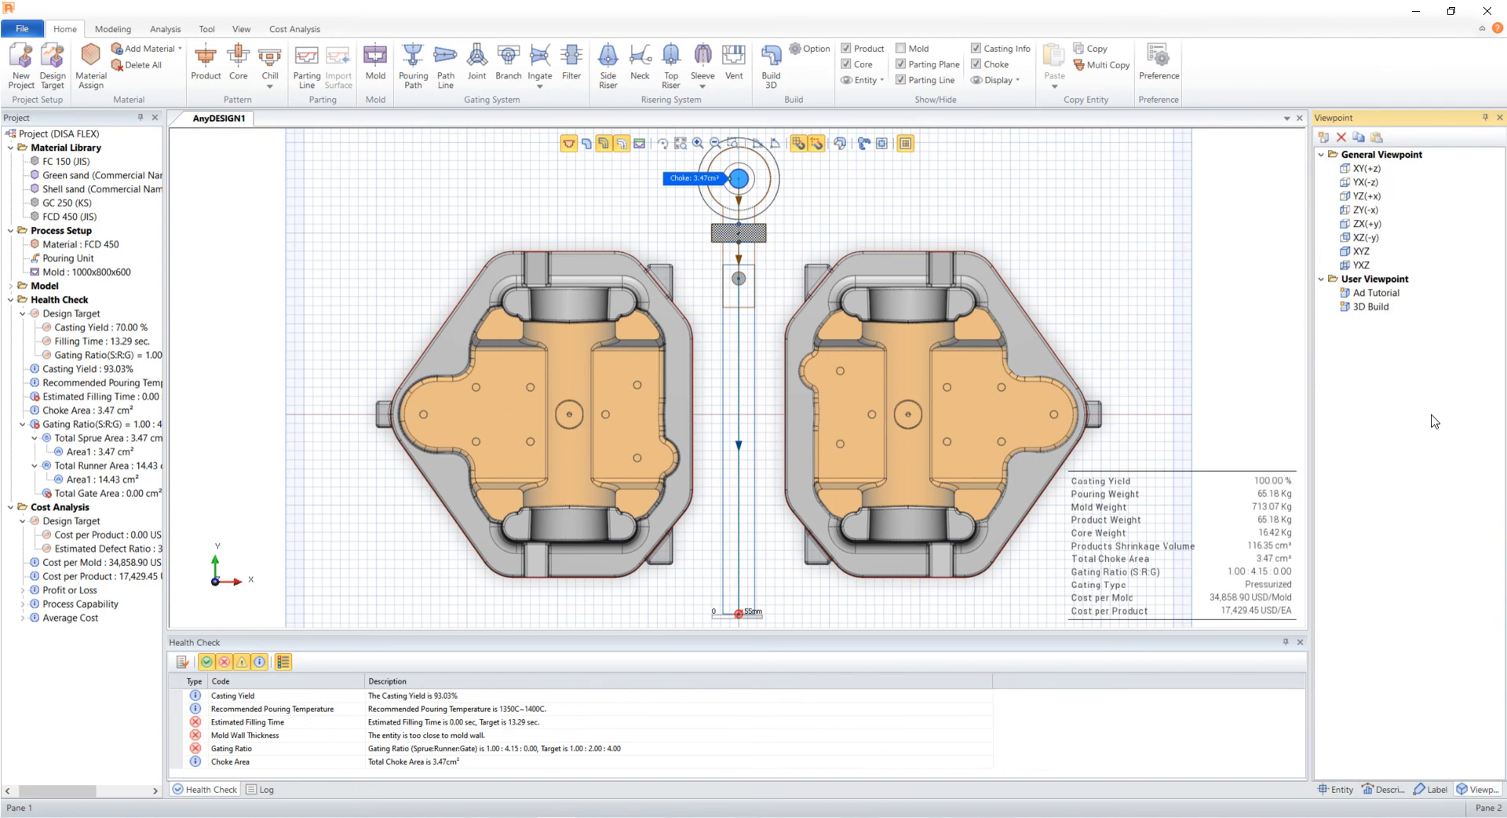
{"action": "left_click", "coordinate": [1376, 293]}
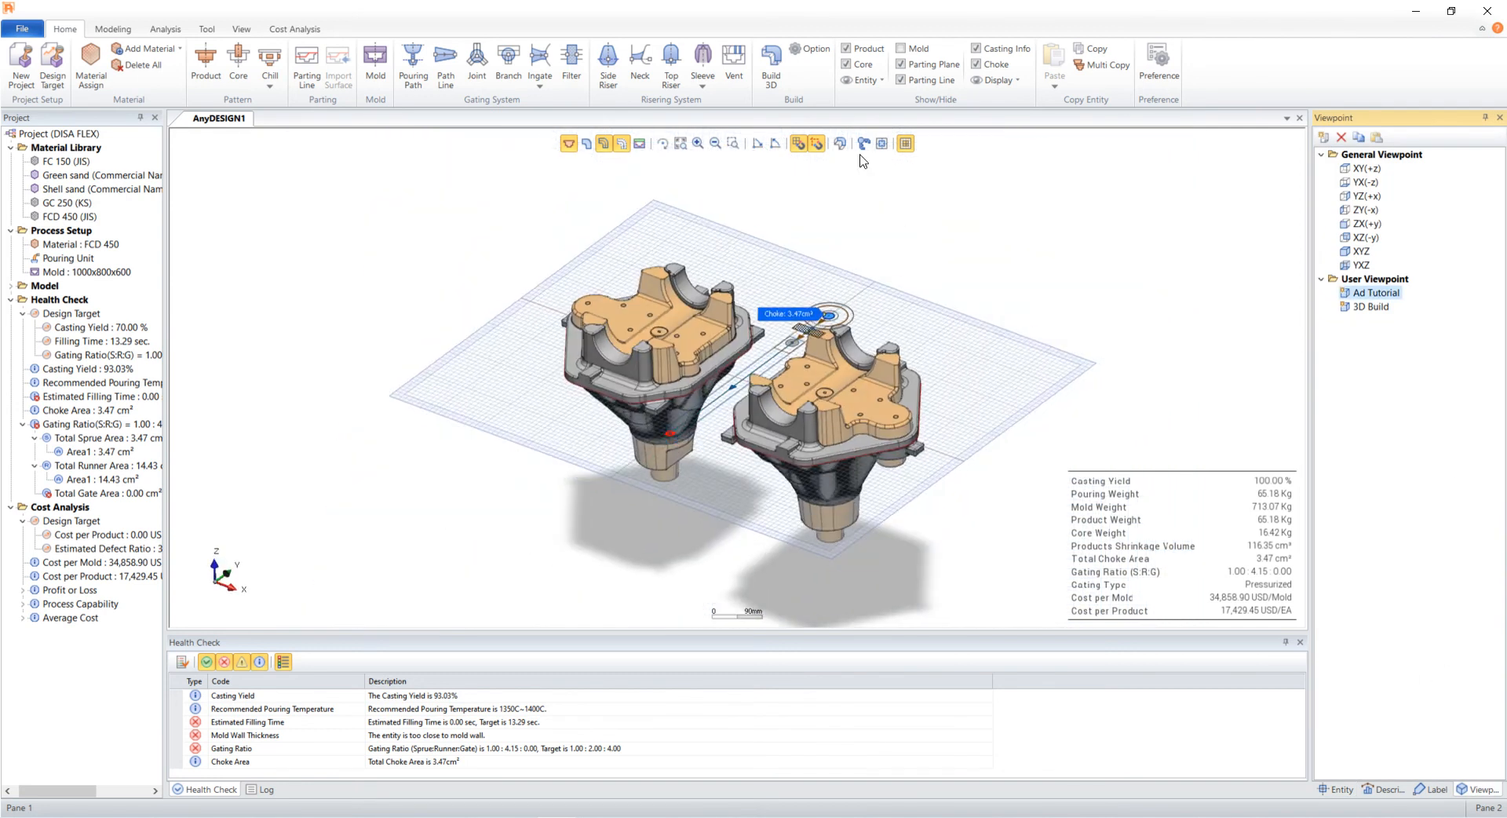
{"action": "left_click", "coordinate": [771, 66]}
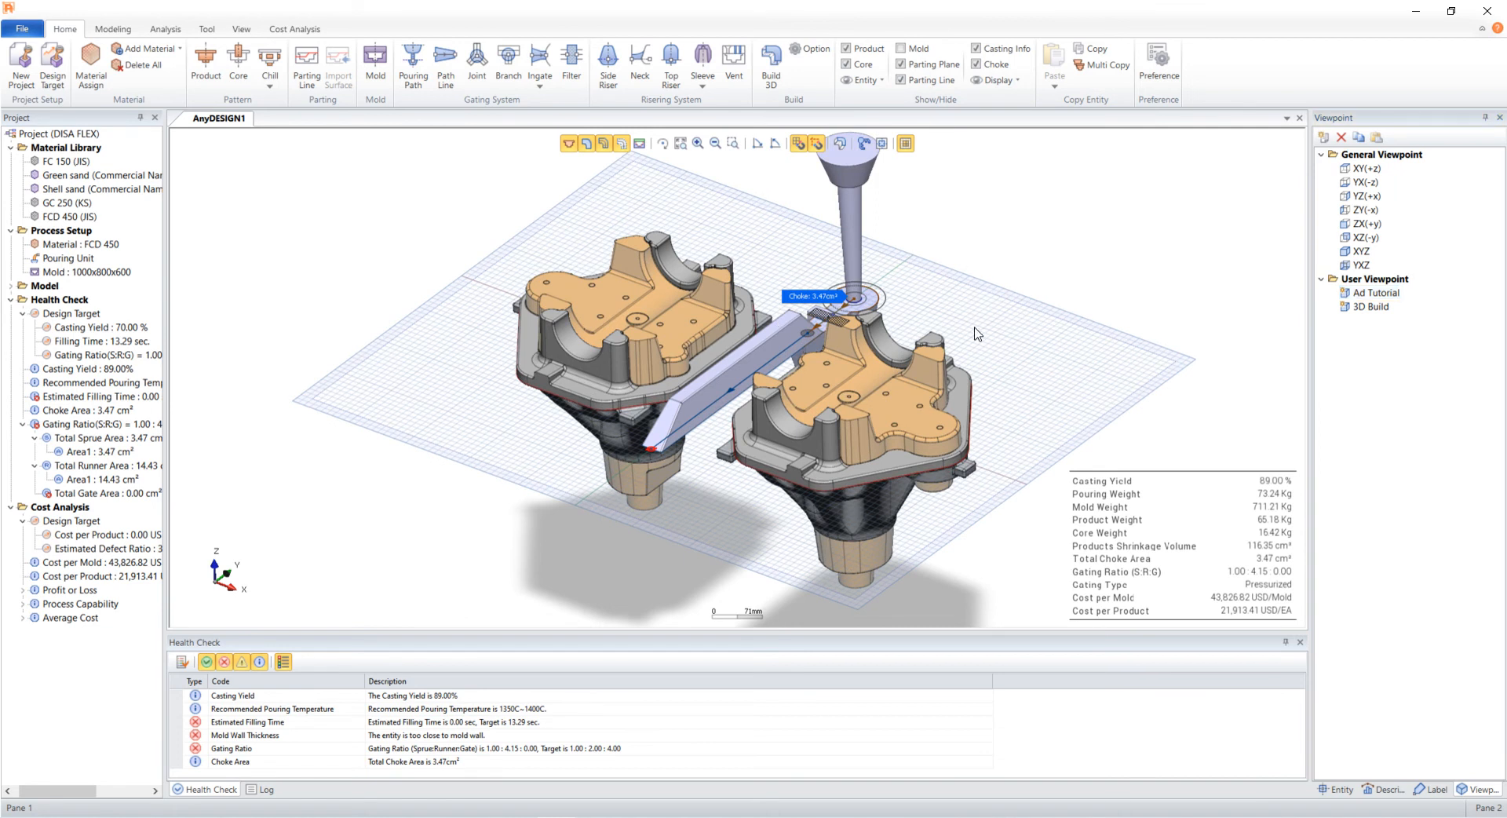
{"action": "left_click", "coordinate": [599, 145]}
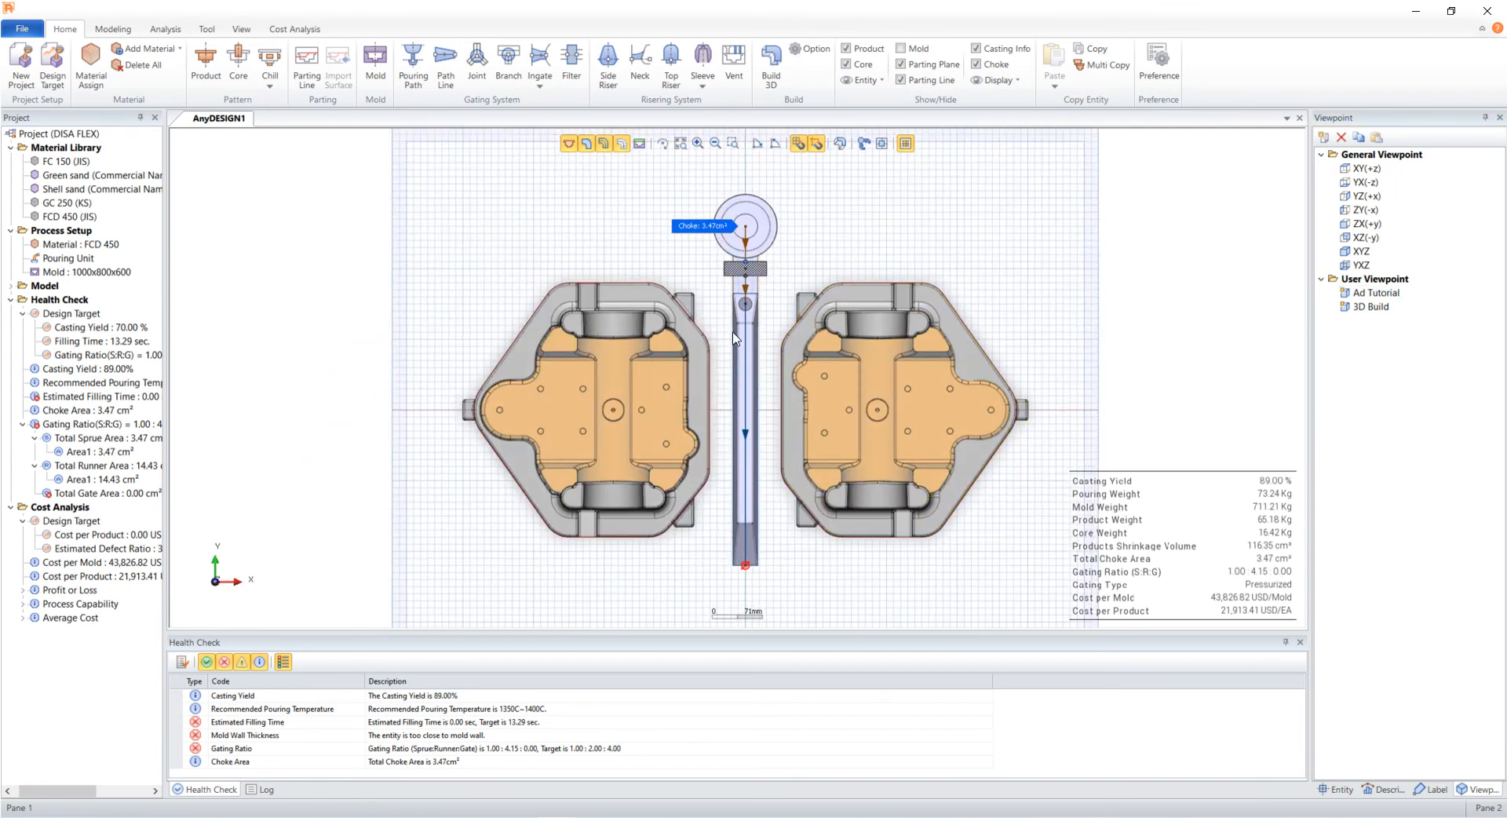
{"action": "left_click", "coordinate": [587, 144]}
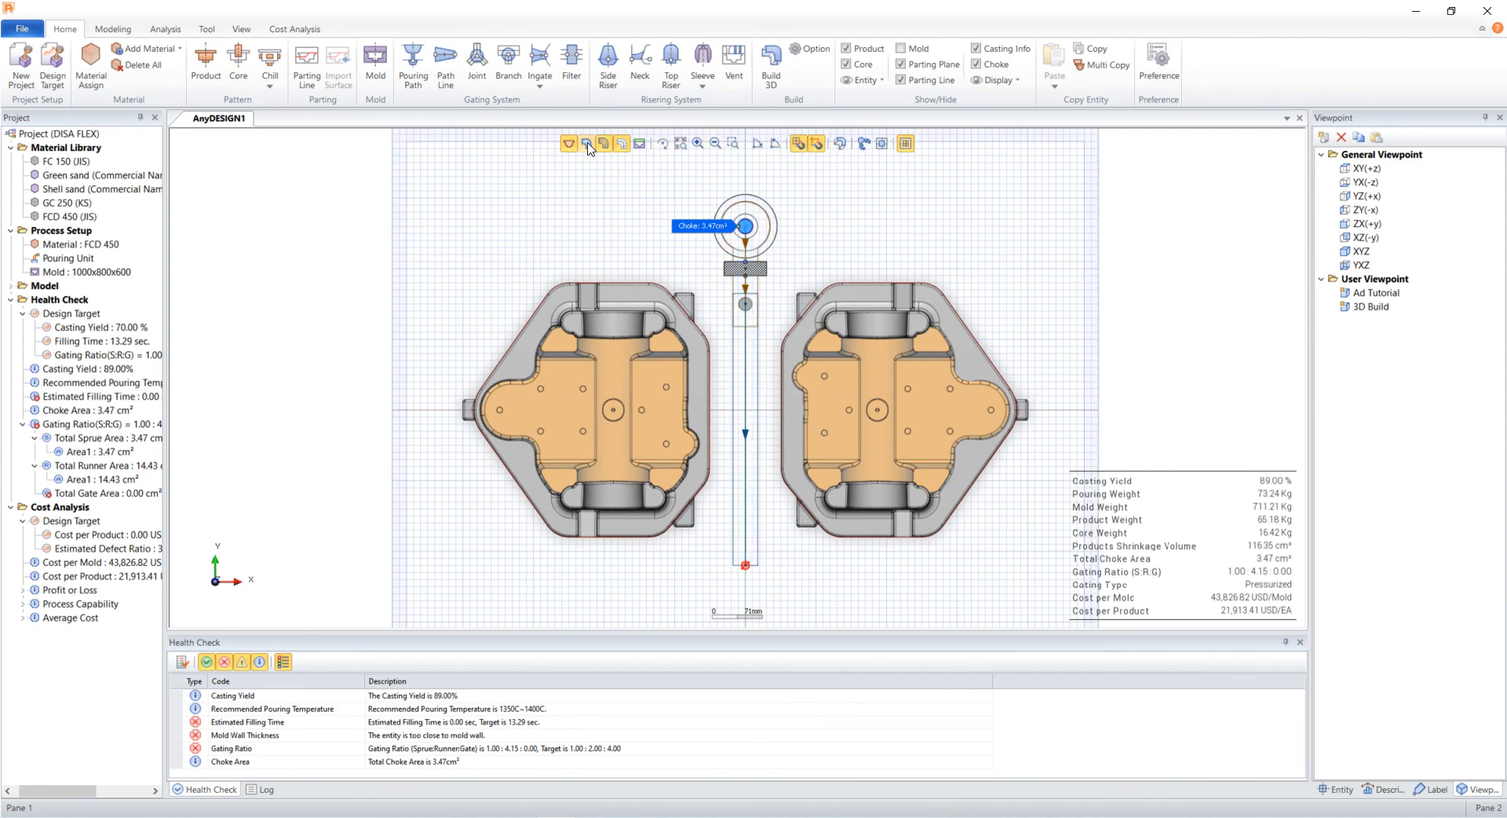
{"action": "left_click", "coordinate": [887, 144]}
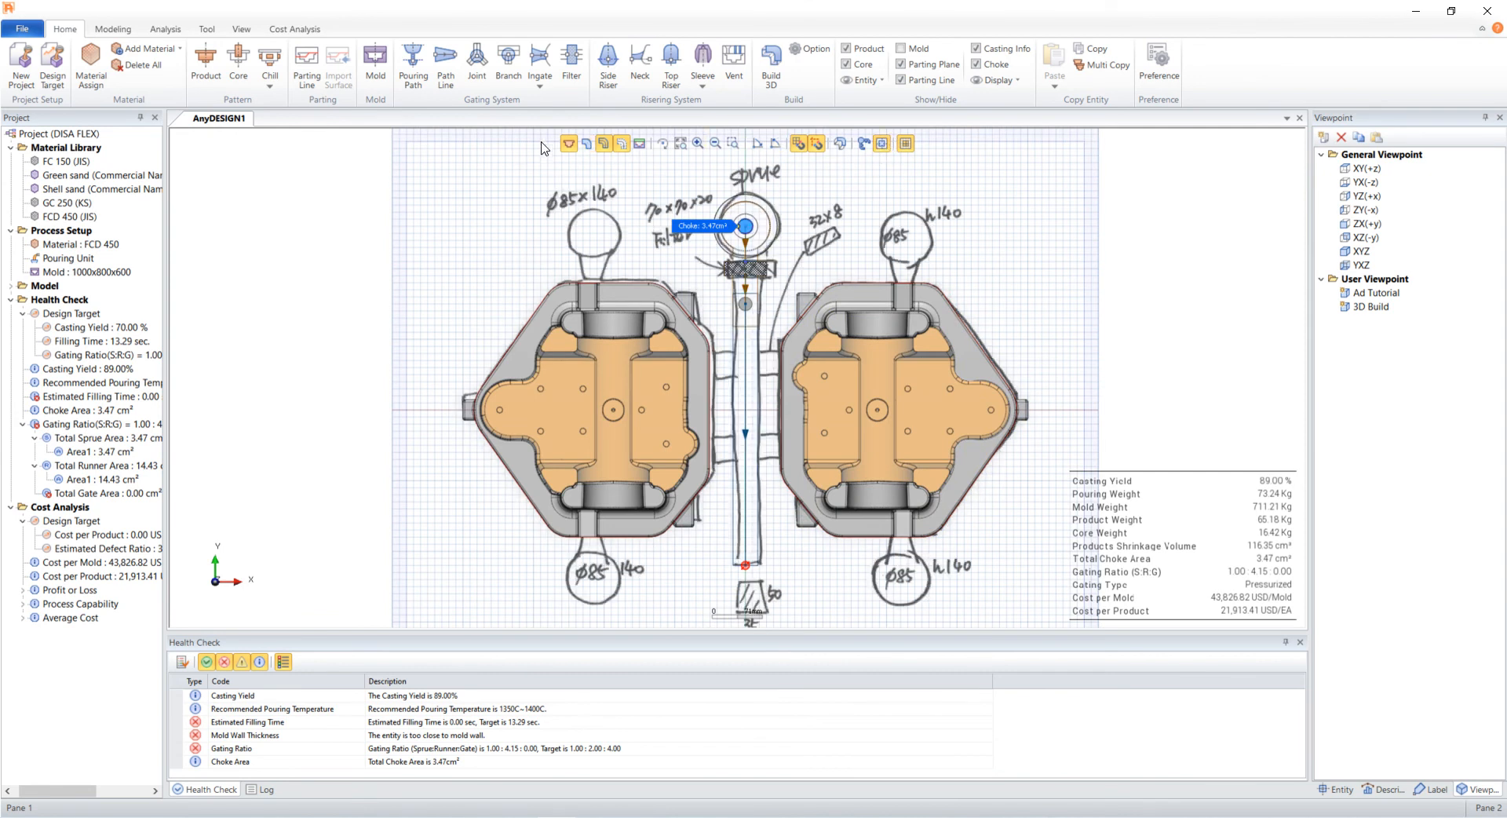
- Place two branches on the vertical runner at the upper and lower ingate positions
{"action": "left_click", "coordinate": [510, 66]}
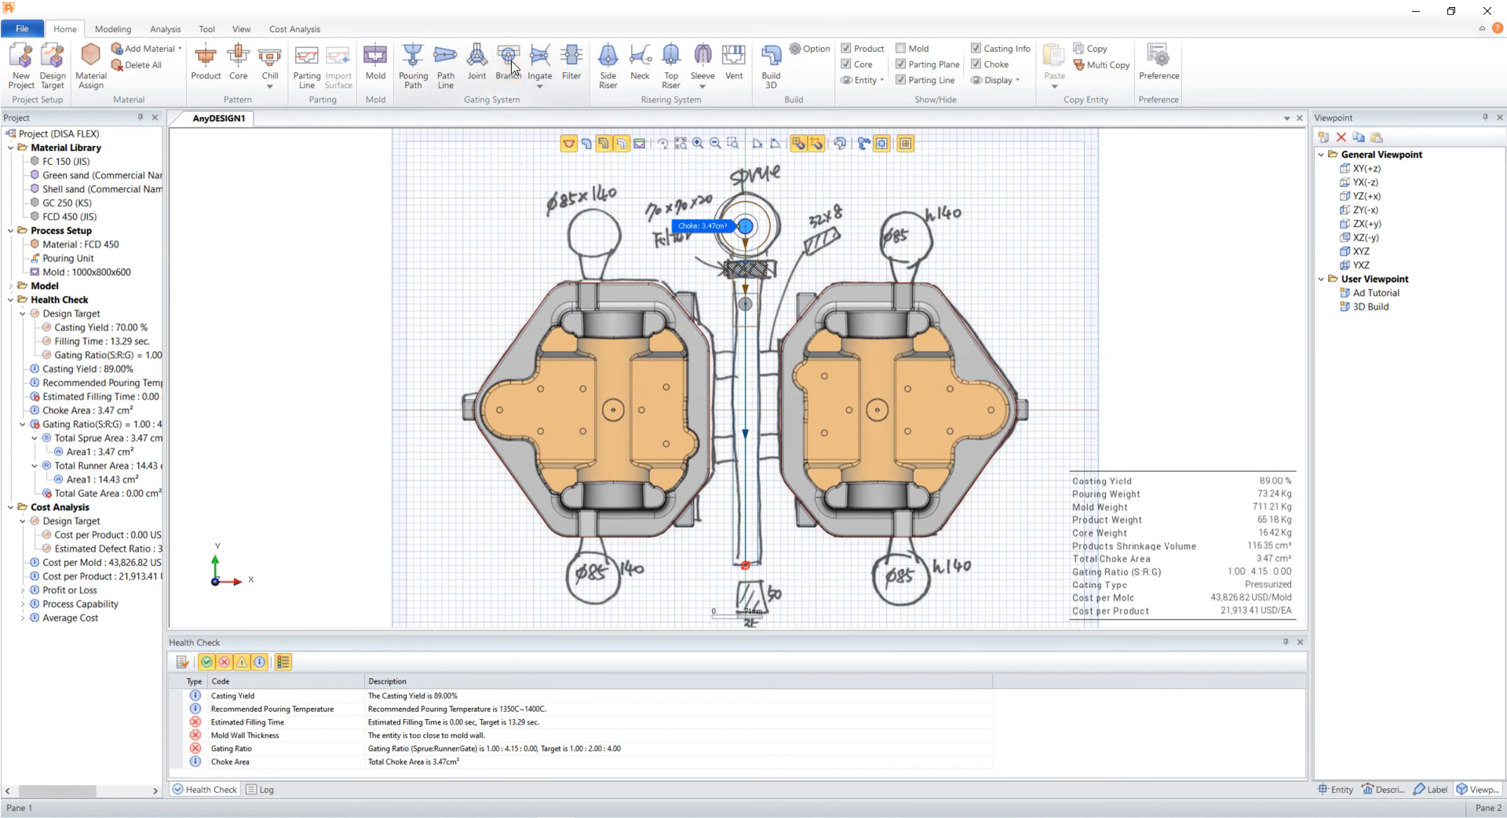
{"action": "left_click", "coordinate": [746, 365]}
{"action": "left_click", "coordinate": [510, 73]}
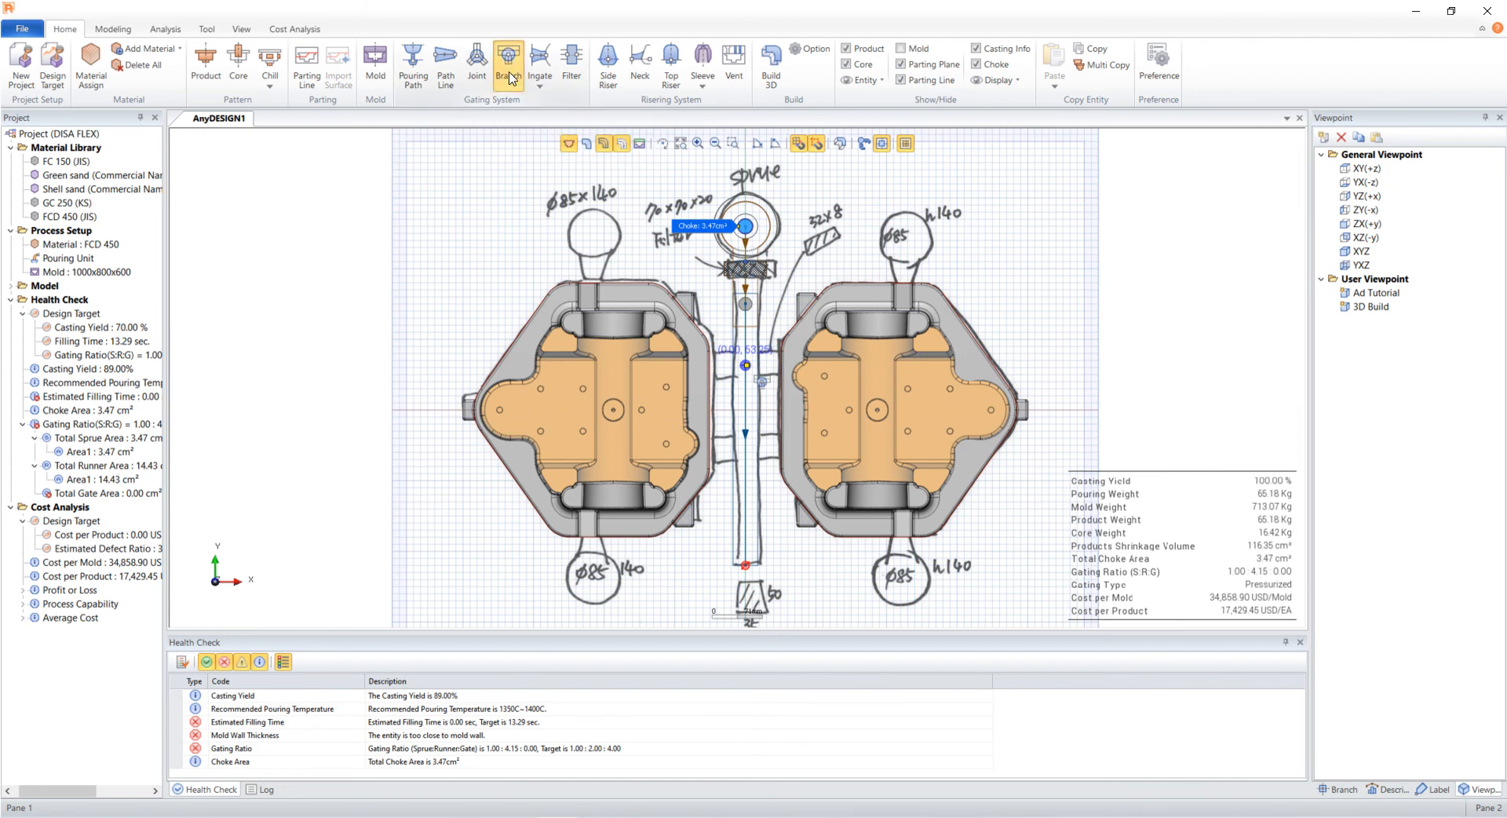
{"action": "left_click", "coordinate": [745, 449]}
{"action": "left_click", "coordinate": [745, 449]}
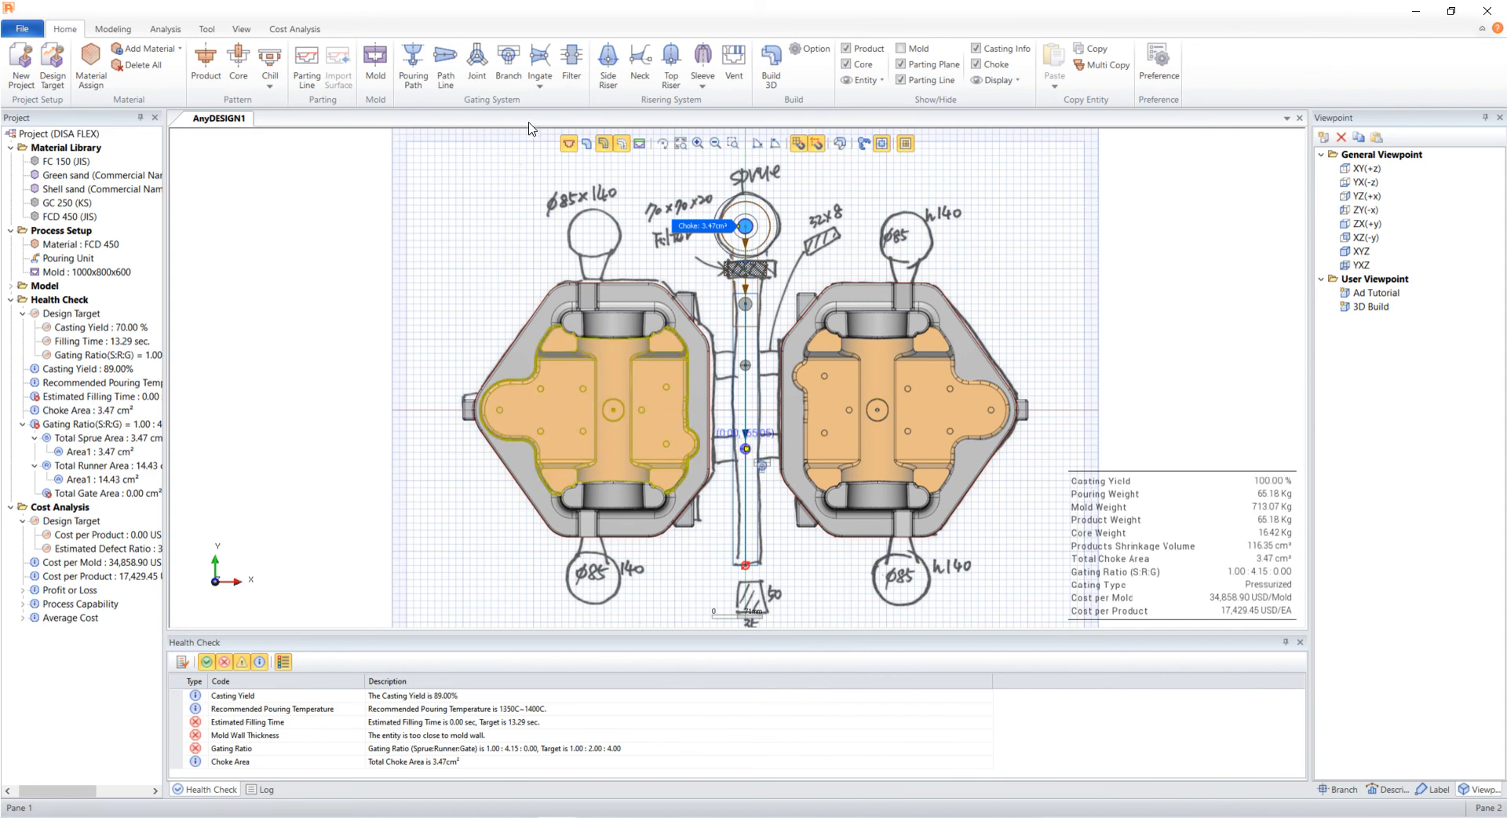
- Draw a flat ingate from the upper branch to the right casting
{"action": "left_click", "coordinate": [540, 91]}
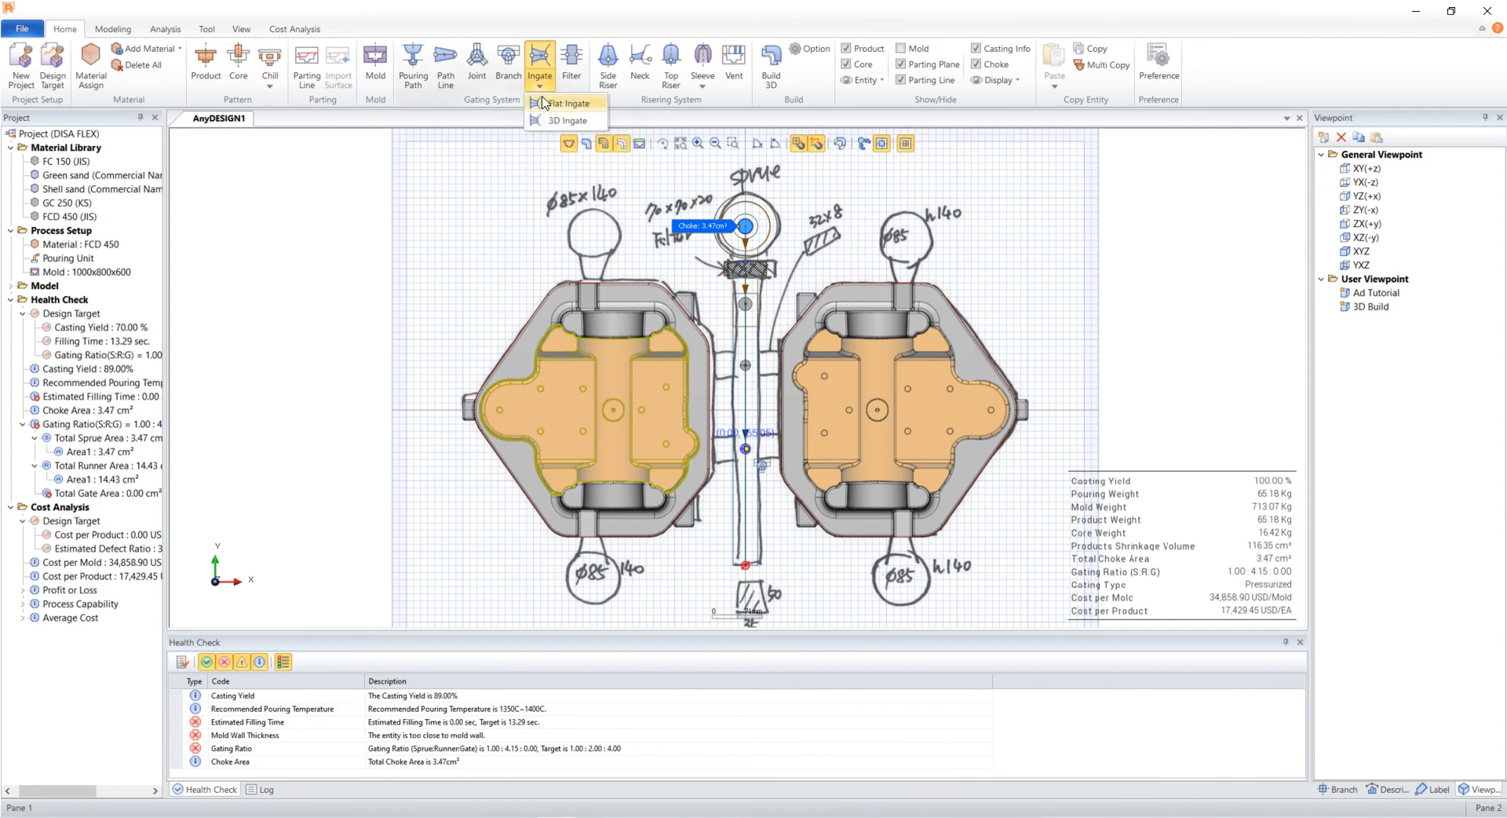
{"action": "left_click", "coordinate": [566, 103]}
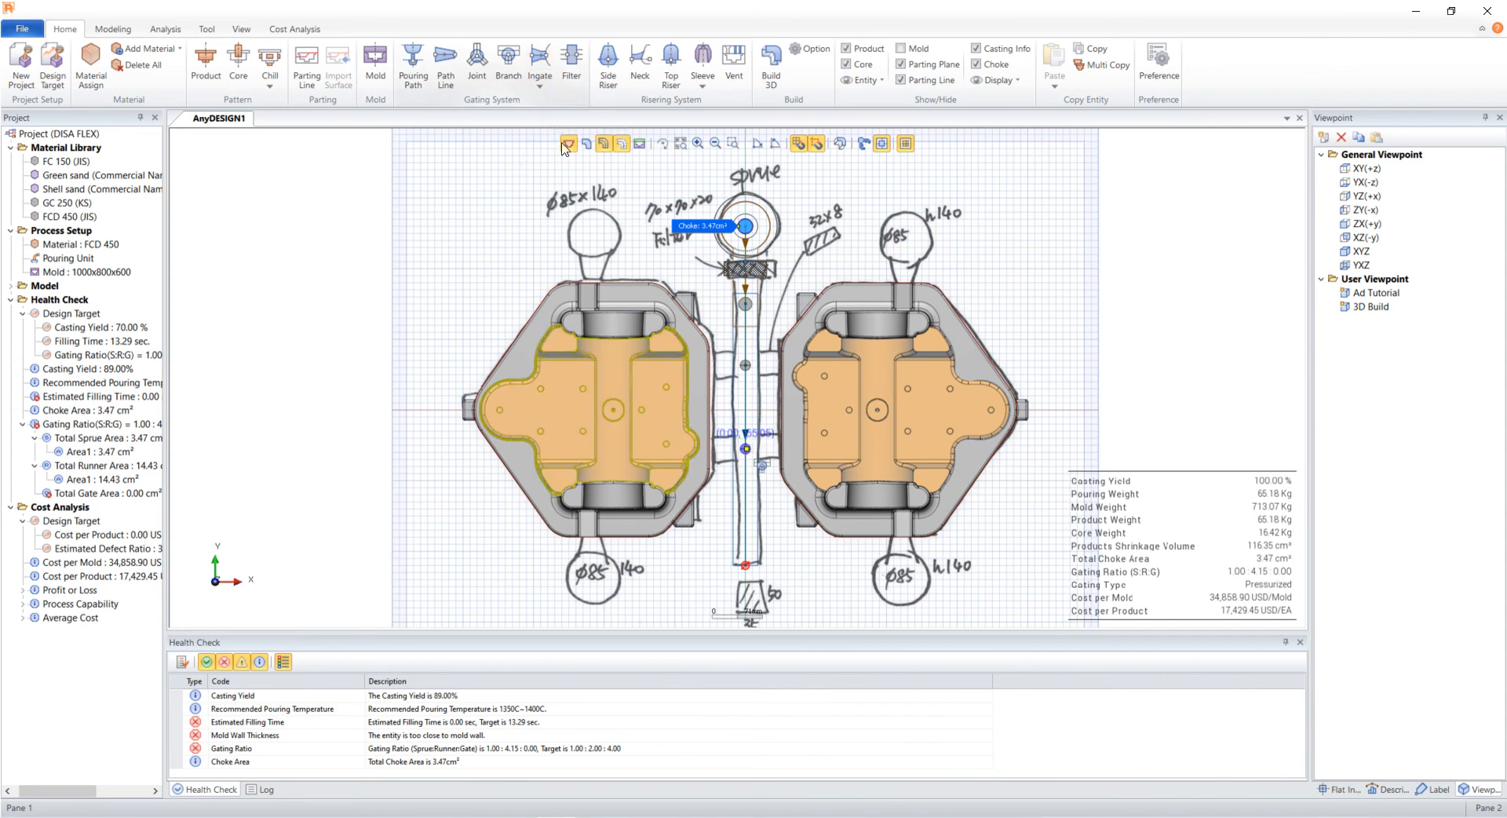
{"action": "left_click", "coordinate": [746, 365]}
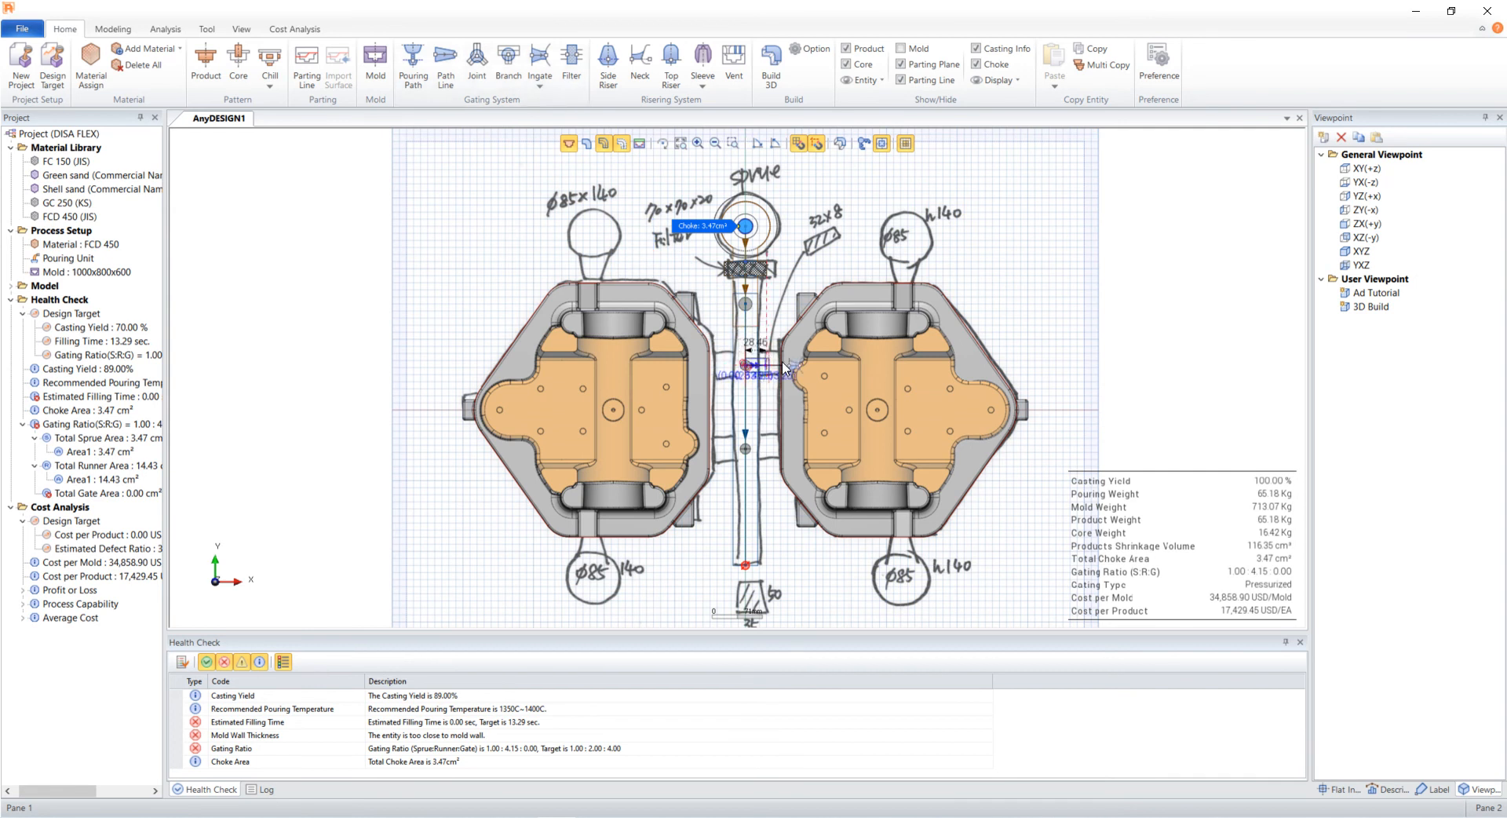
{"action": "left_click", "coordinate": [787, 367]}
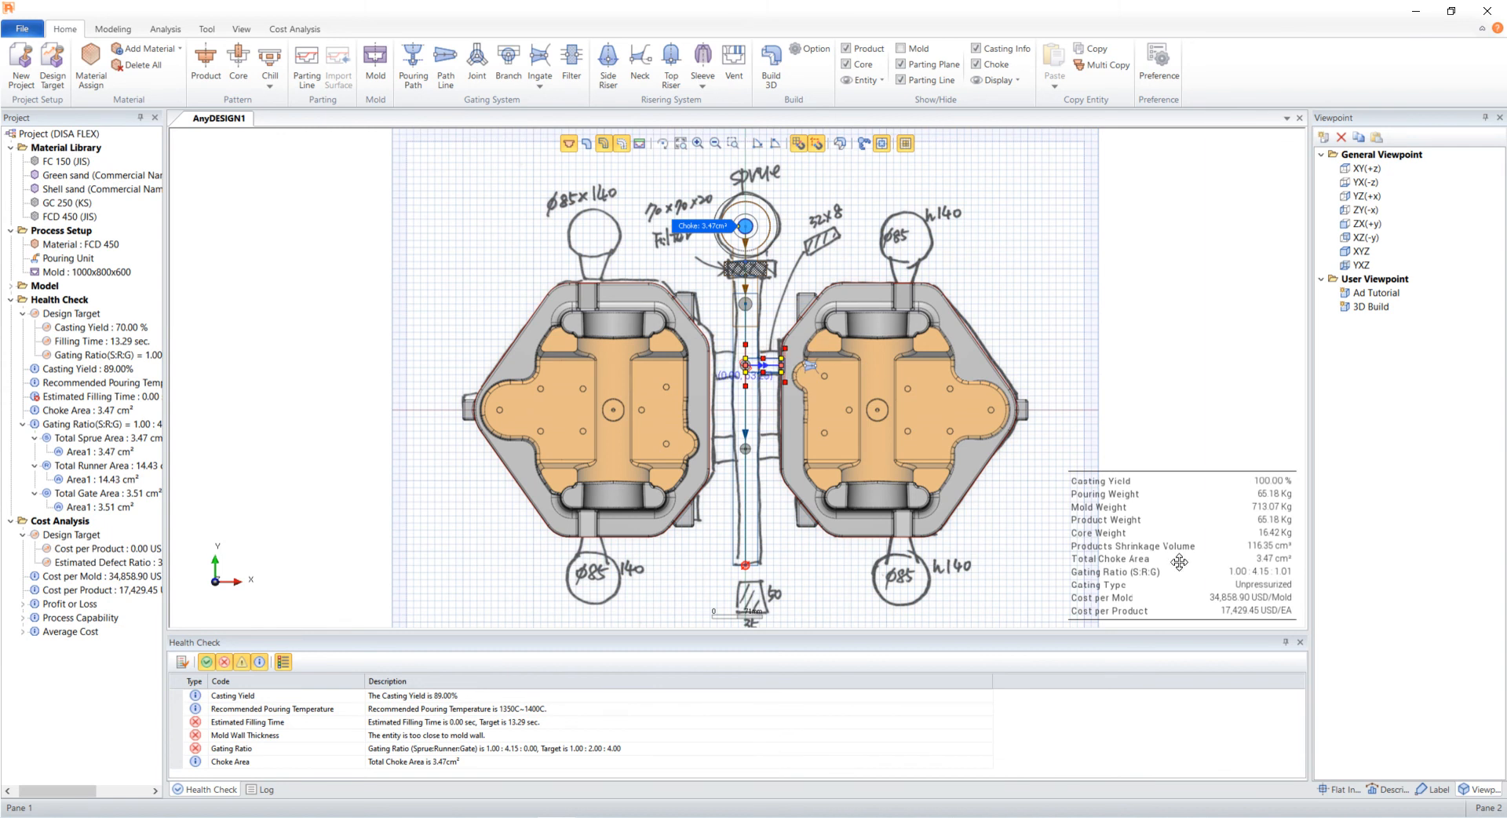
- Set the flat ingate's start and end widths to 32 and heights to 8
{"action": "left_click", "coordinate": [1339, 790]}
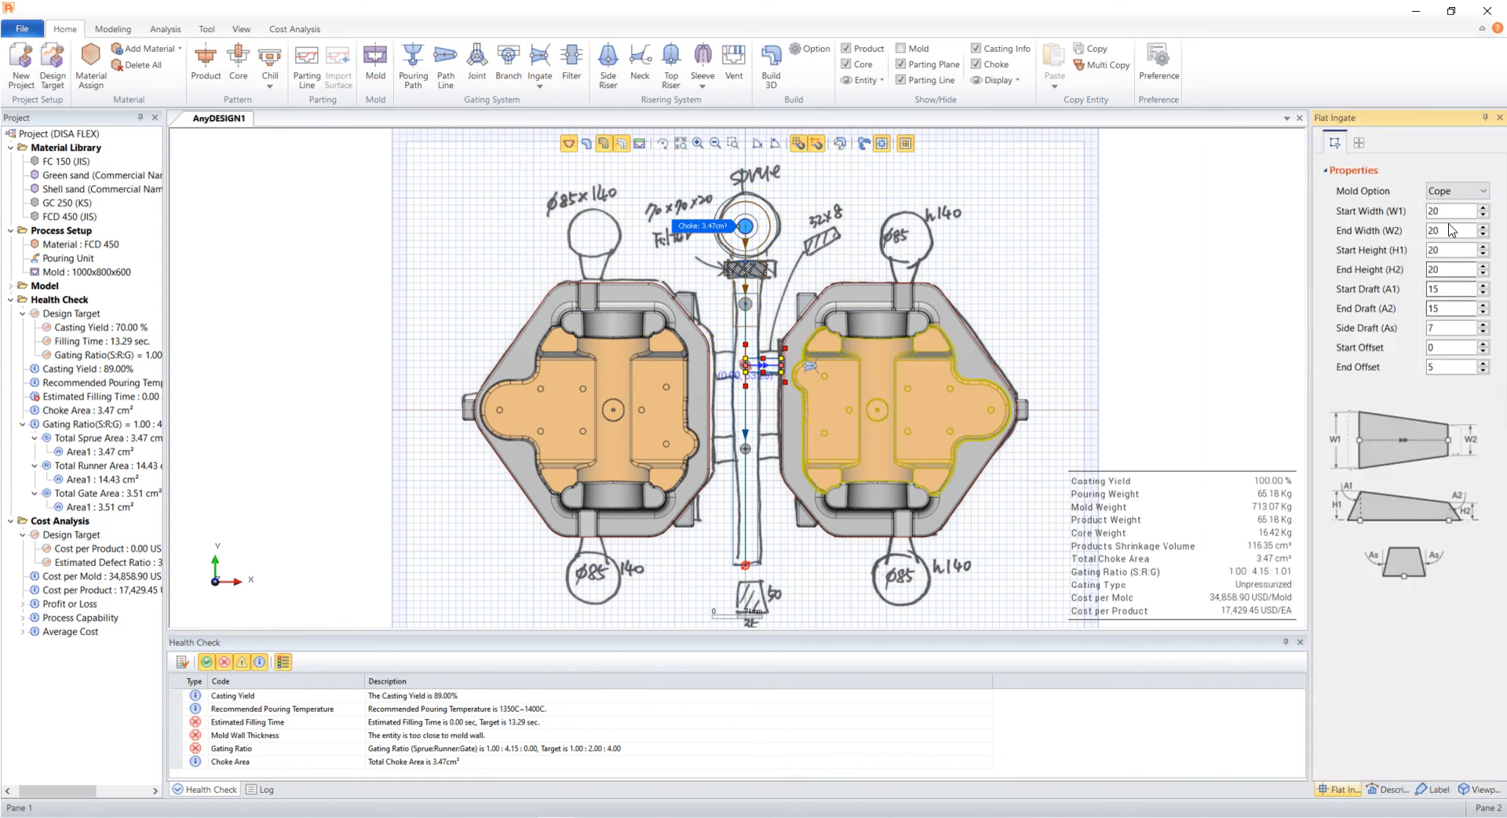
{"action": "left_click_drag", "start_coordinate": [1440, 212], "coordinate": [1421, 221]}
{"action": "type", "text": "32"}
{"action": "key", "text": "Tab"}
{"action": "type", "text": "32"}
{"action": "key", "text": "Tab"}
{"action": "type", "text": "8"}
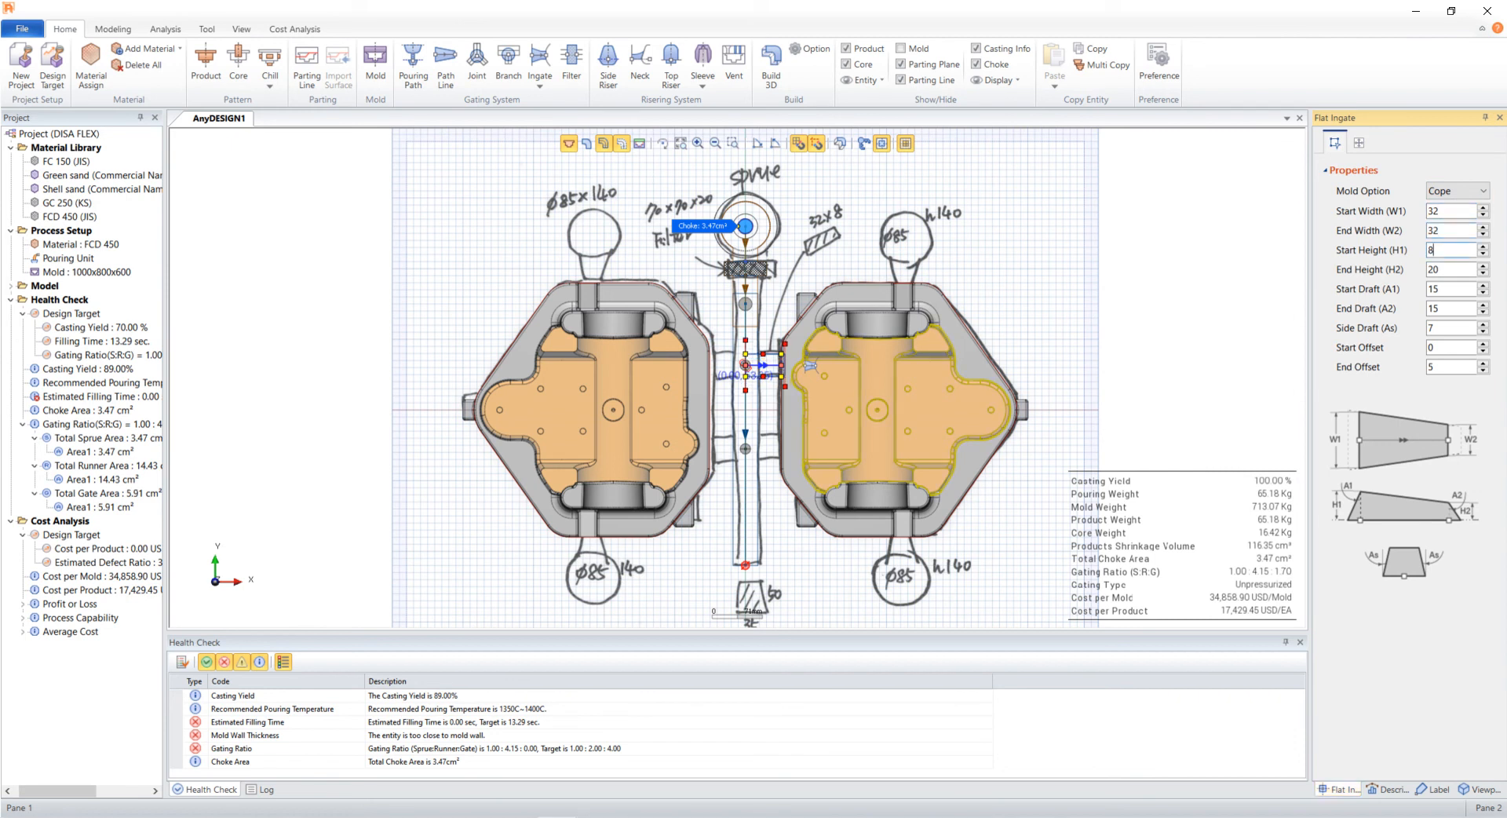
{"action": "key", "text": "Tab"}
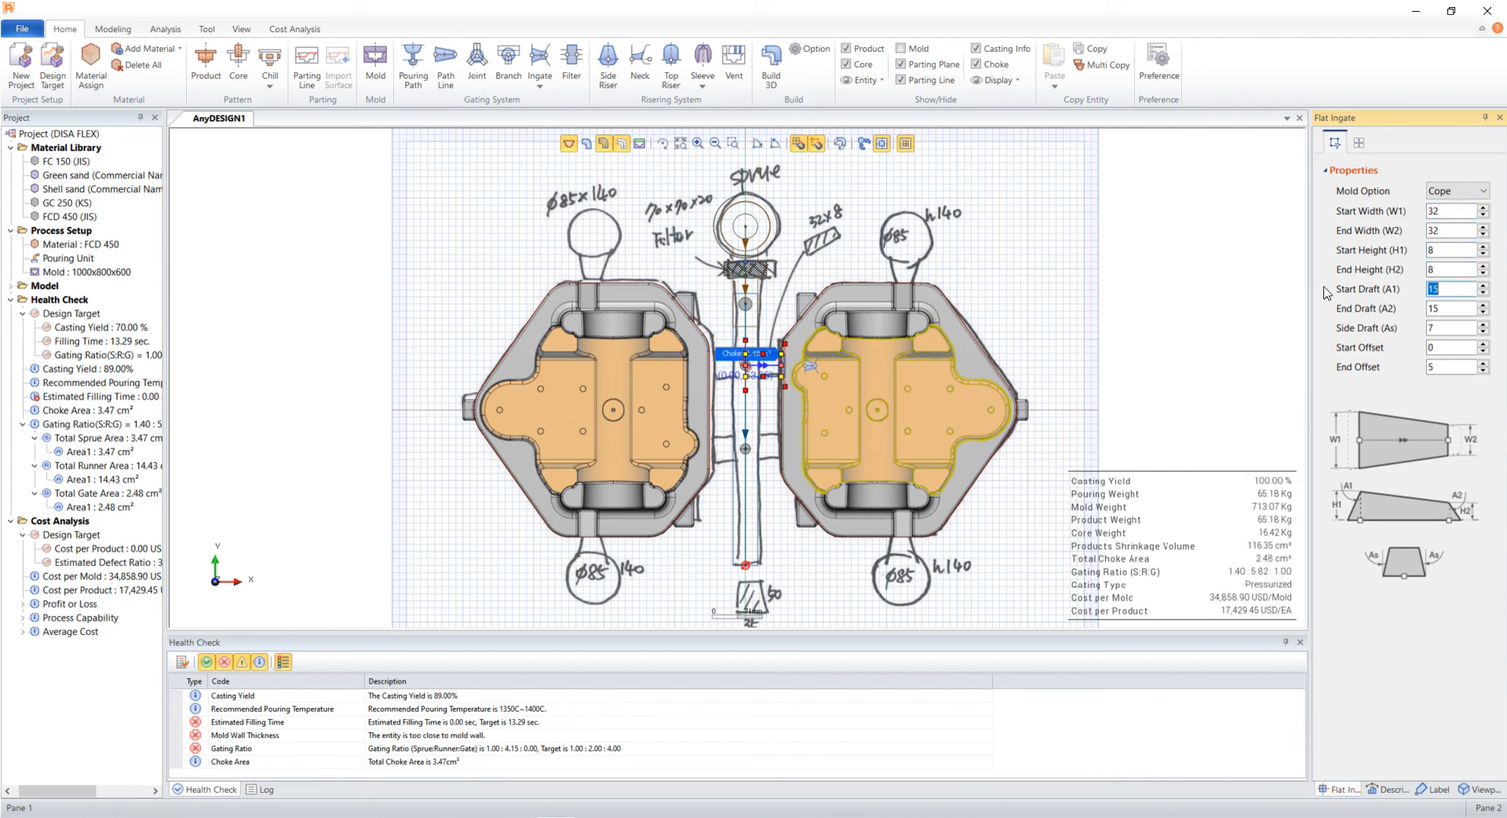
{"action": "left_click", "coordinate": [1137, 327]}
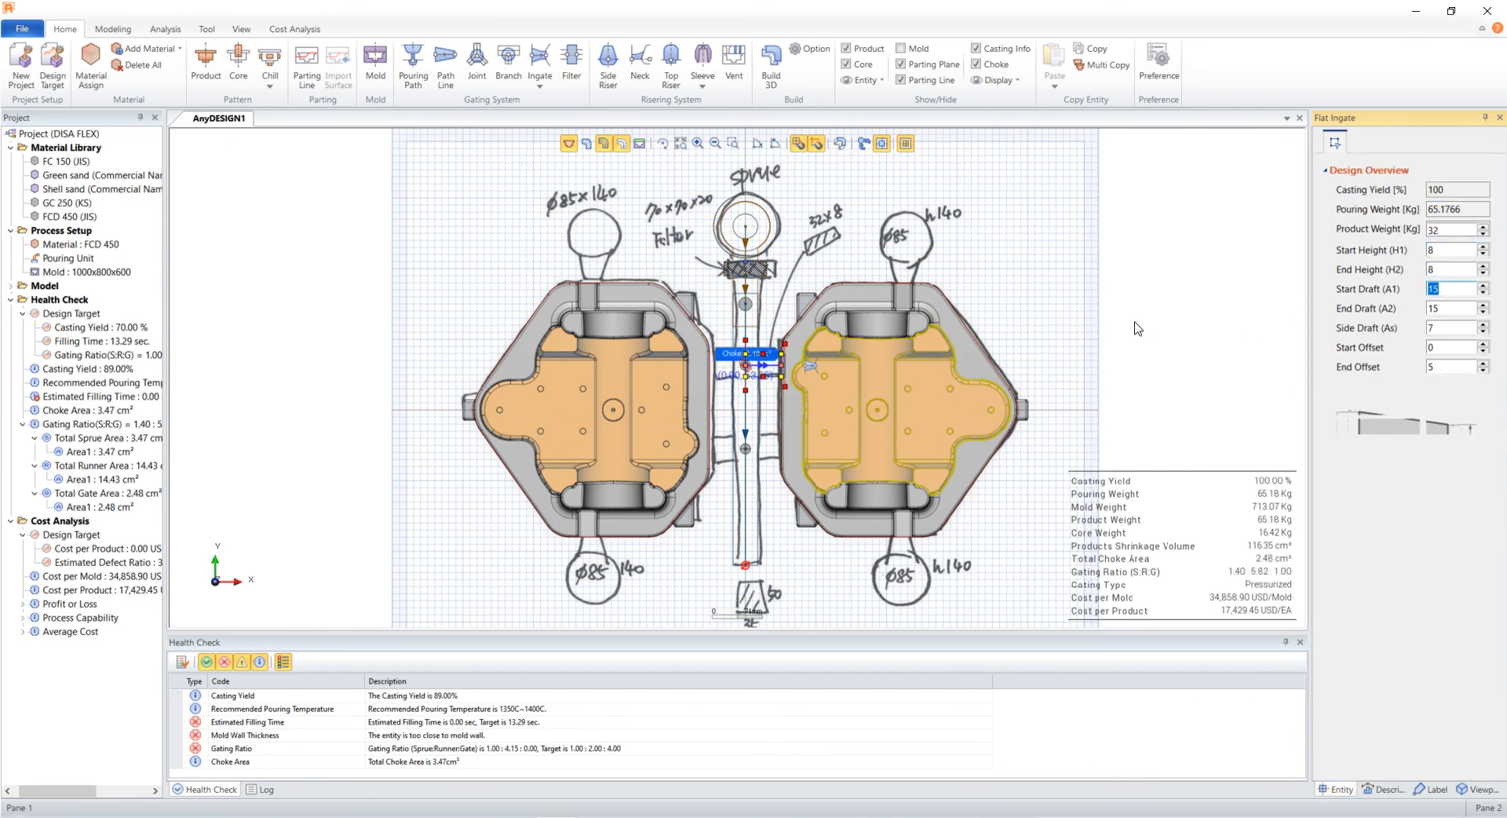
- Copy the flat ingate down to the lower branch so it also feeds the right casting
{"action": "left_click", "coordinate": [760, 367]}
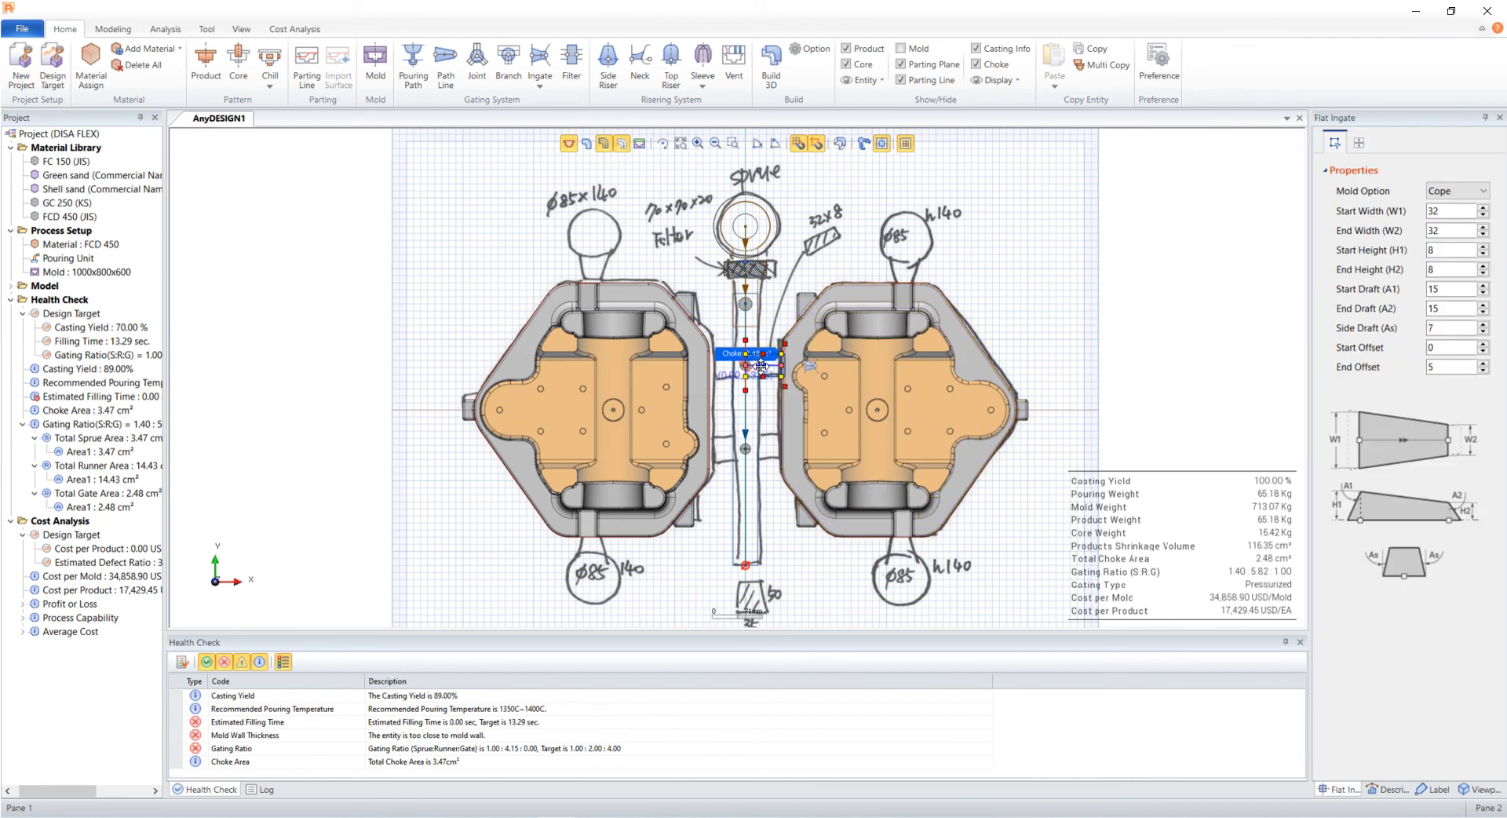
{"action": "left_click_drag", "start_coordinate": [755, 364], "coordinate": [759, 448]}
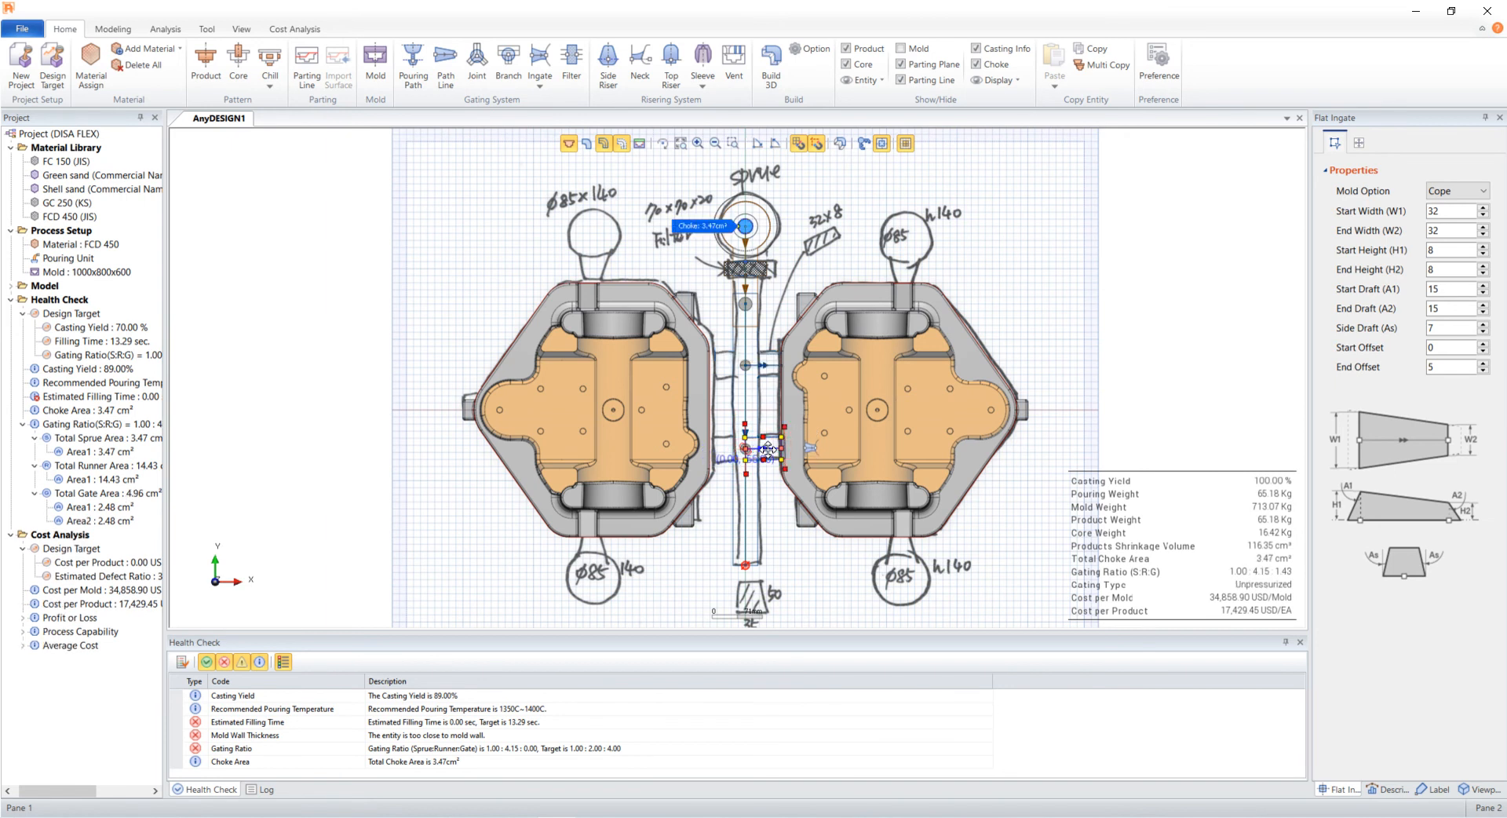
- Copy both ingates across the runner so they feed the left casting at the upper and lower branches
{"action": "left_click", "coordinate": [777, 478]}
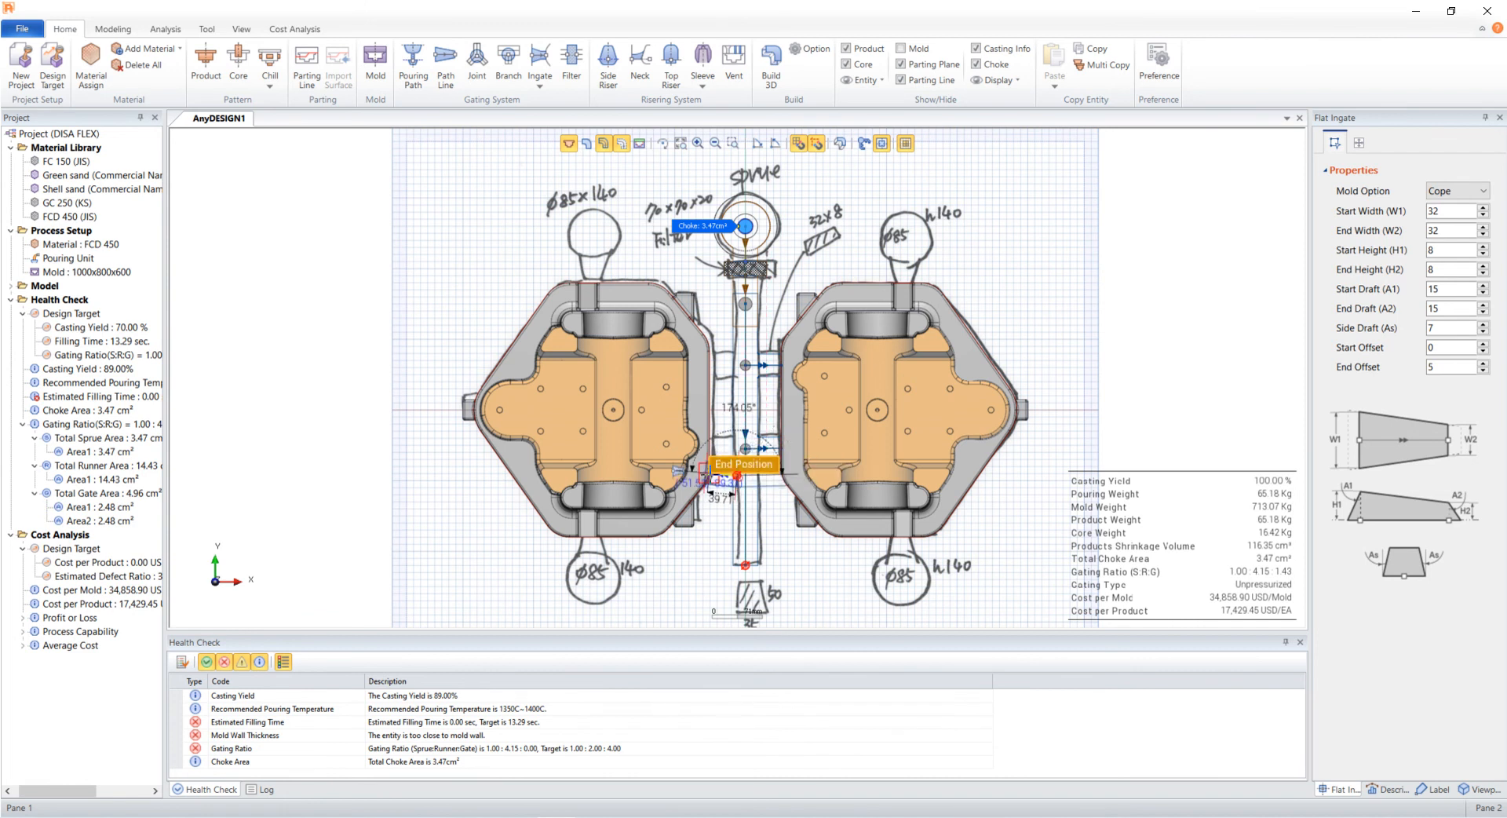
{"action": "left_click_drag", "start_coordinate": [766, 478], "coordinate": [725, 364]}
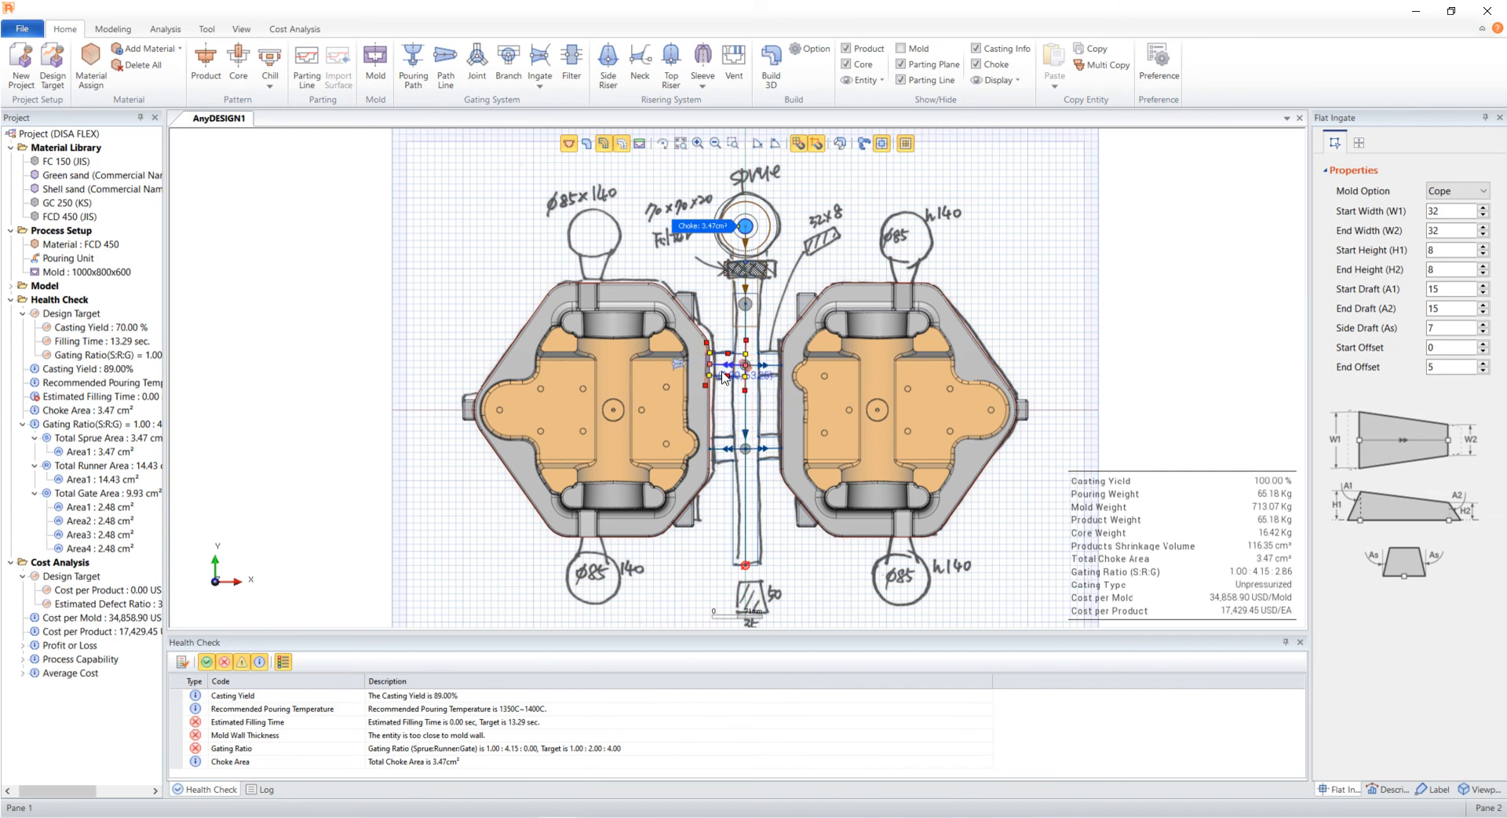
{"action": "left_click", "coordinate": [374, 511]}
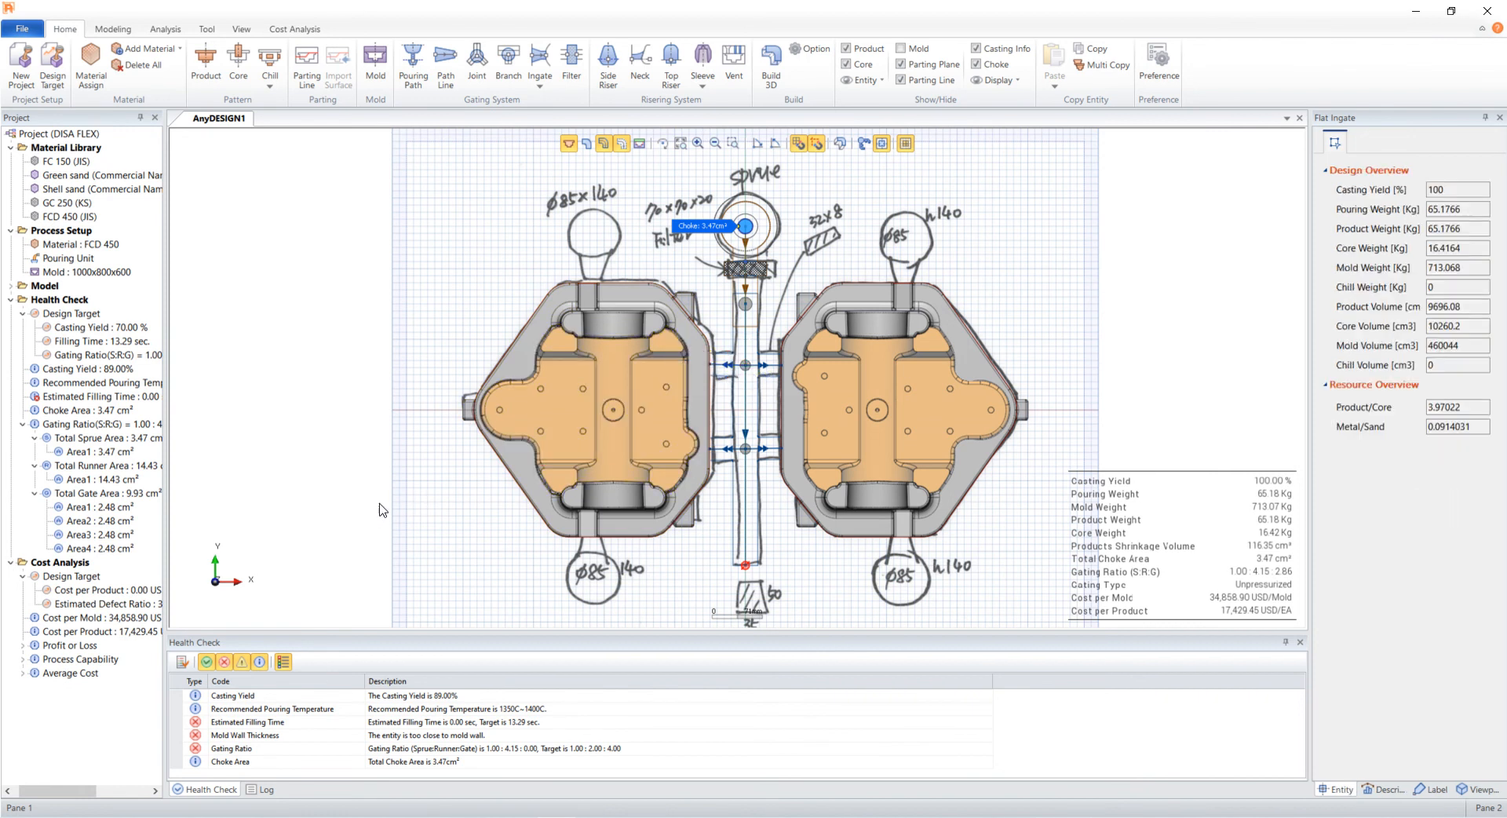
- Check the gating in the Ad Tutorial 3D viewpoint, then return to the plan view with the sketch
{"action": "left_click", "coordinate": [880, 144]}
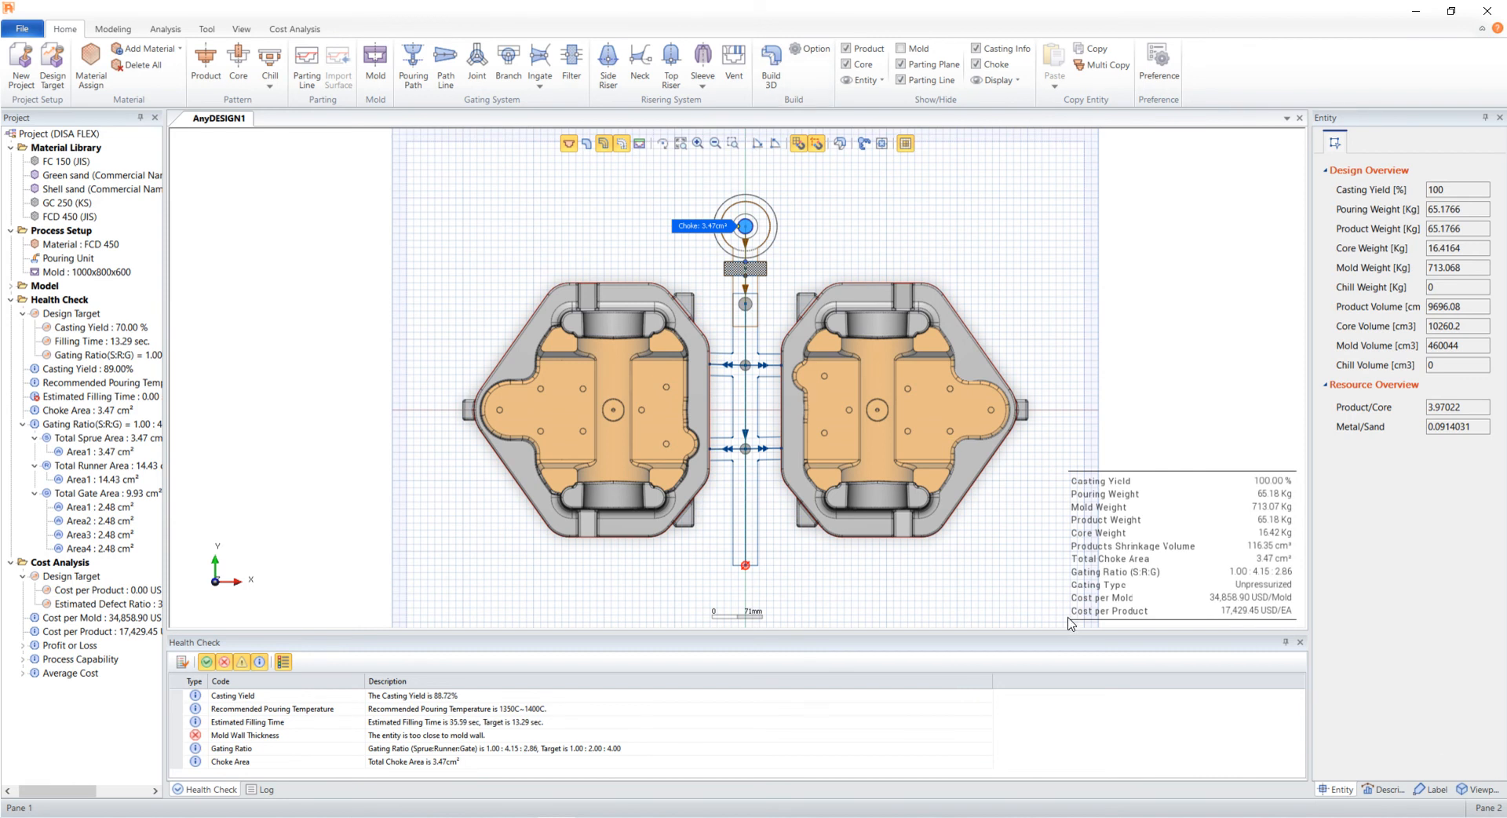
{"action": "double_click", "coordinate": [1376, 292]}
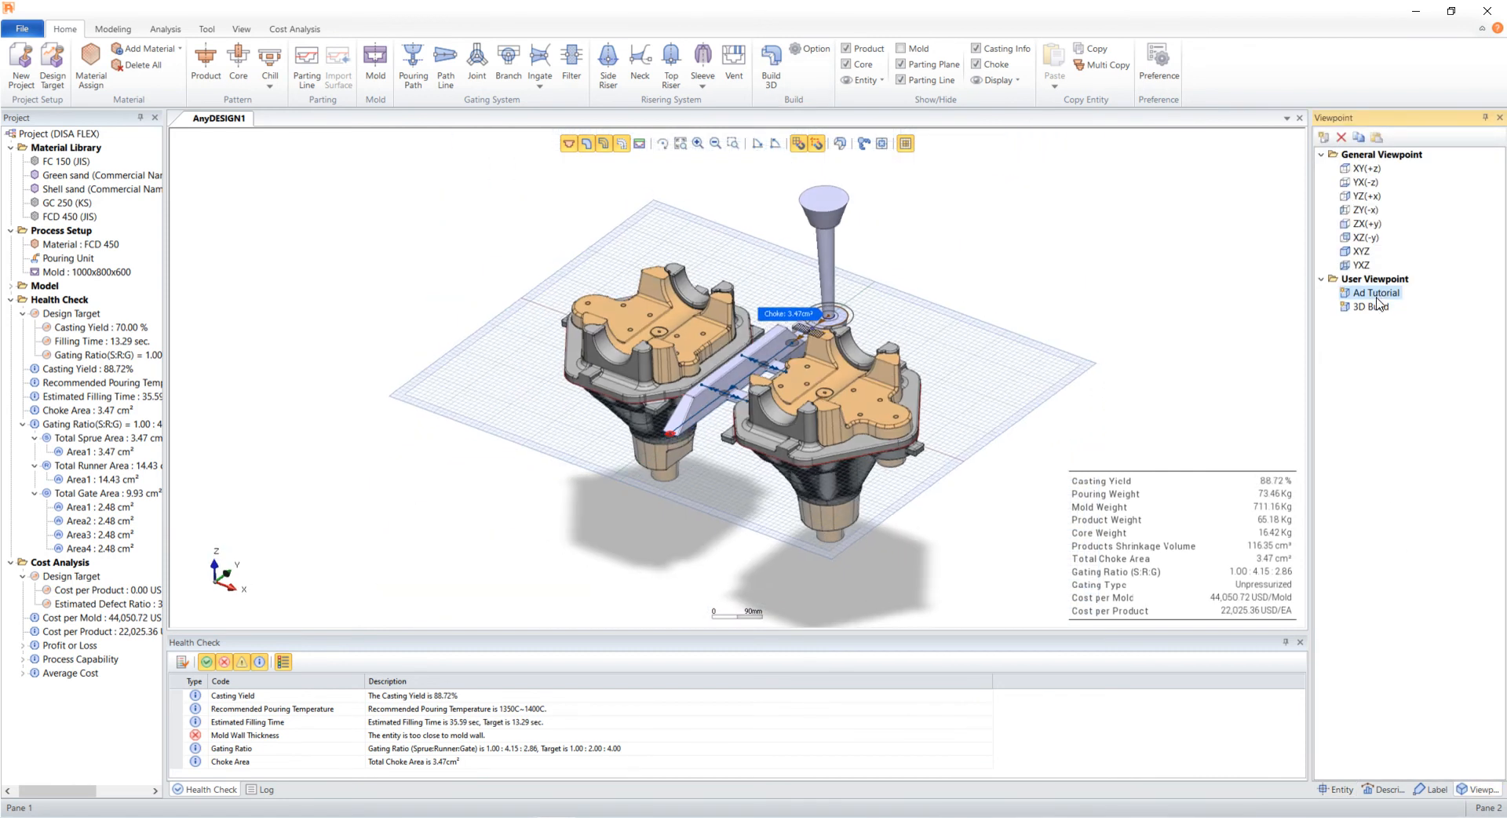
{"action": "left_click_drag", "start_coordinate": [585, 314], "coordinate": [549, 330]}
{"action": "left_click", "coordinate": [882, 143]}
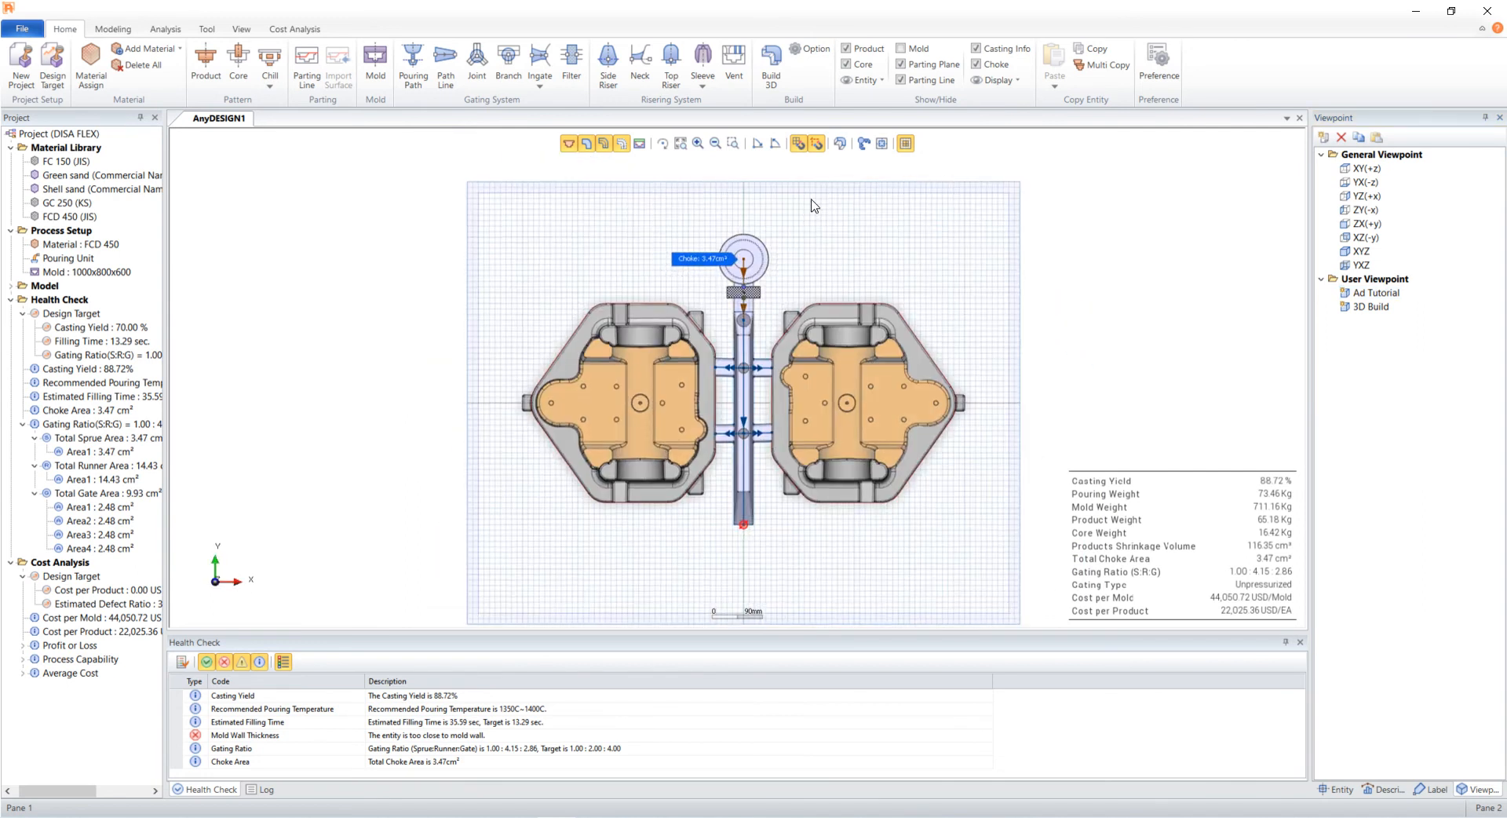
{"action": "left_click", "coordinate": [587, 144]}
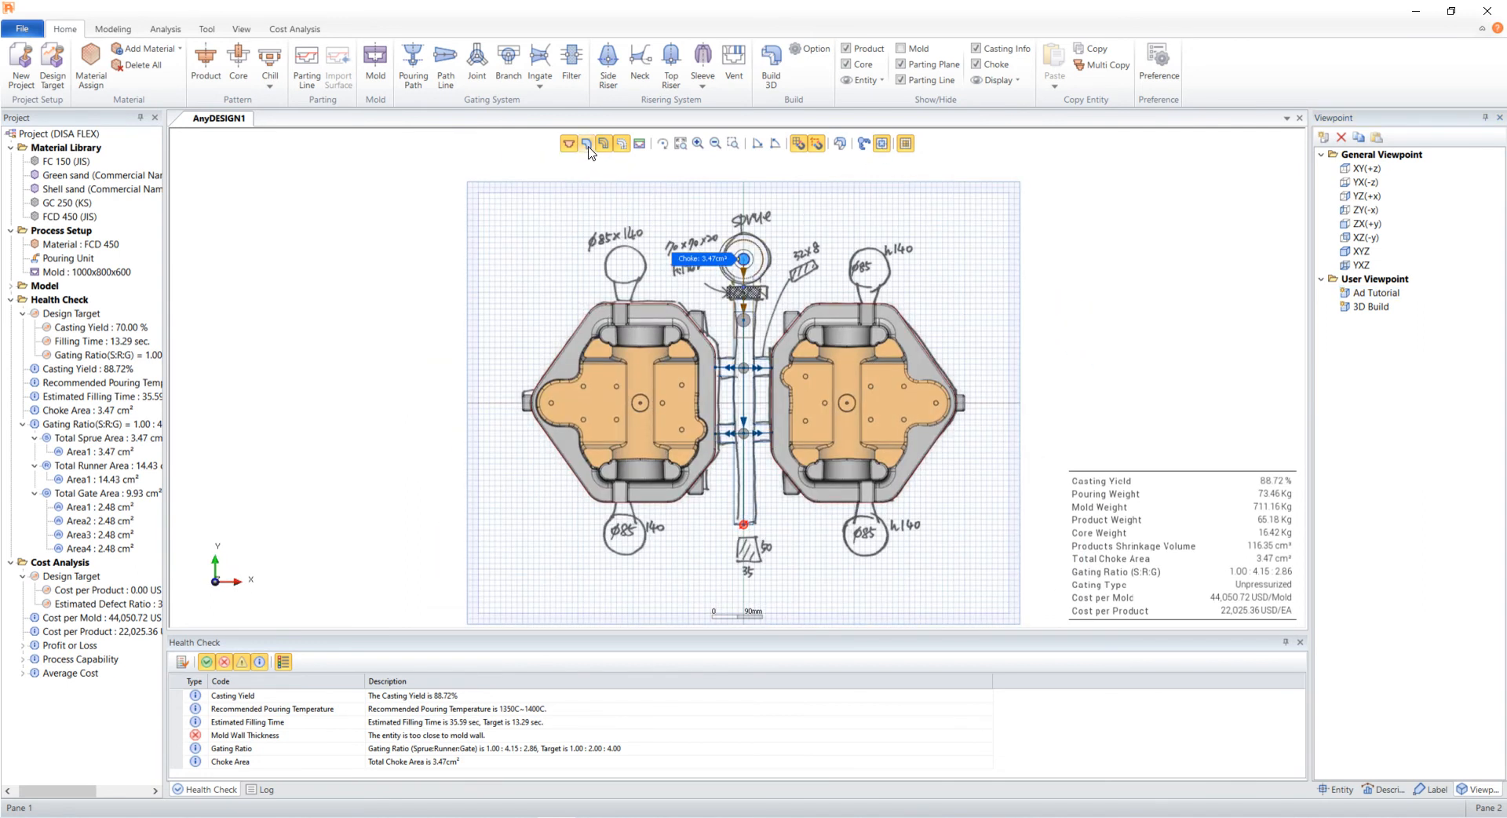
- Place a side riser at the upper-left riser position on the left casting
{"action": "left_click", "coordinate": [608, 75]}
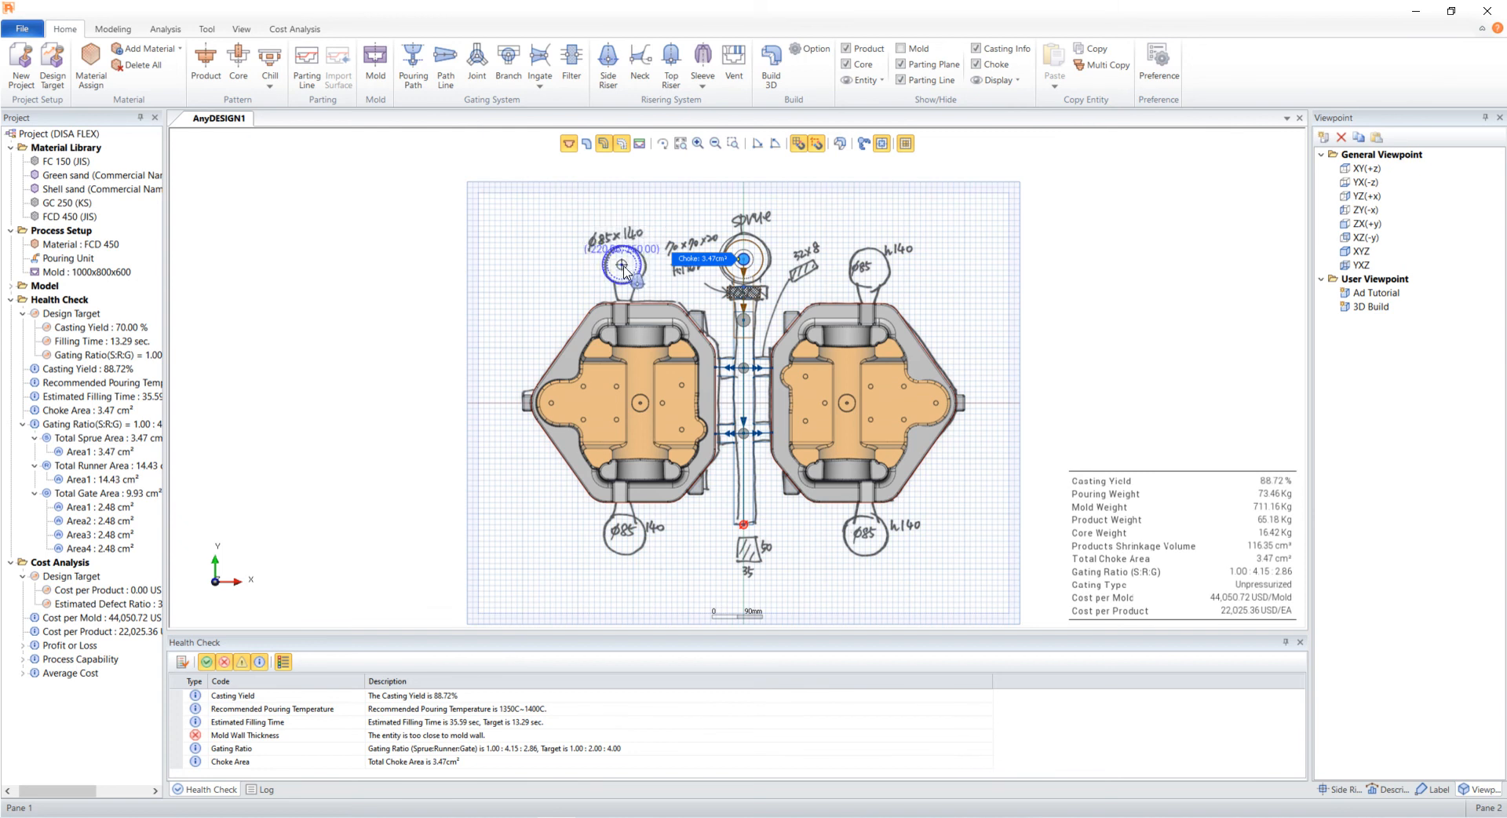
{"action": "left_click", "coordinate": [621, 264]}
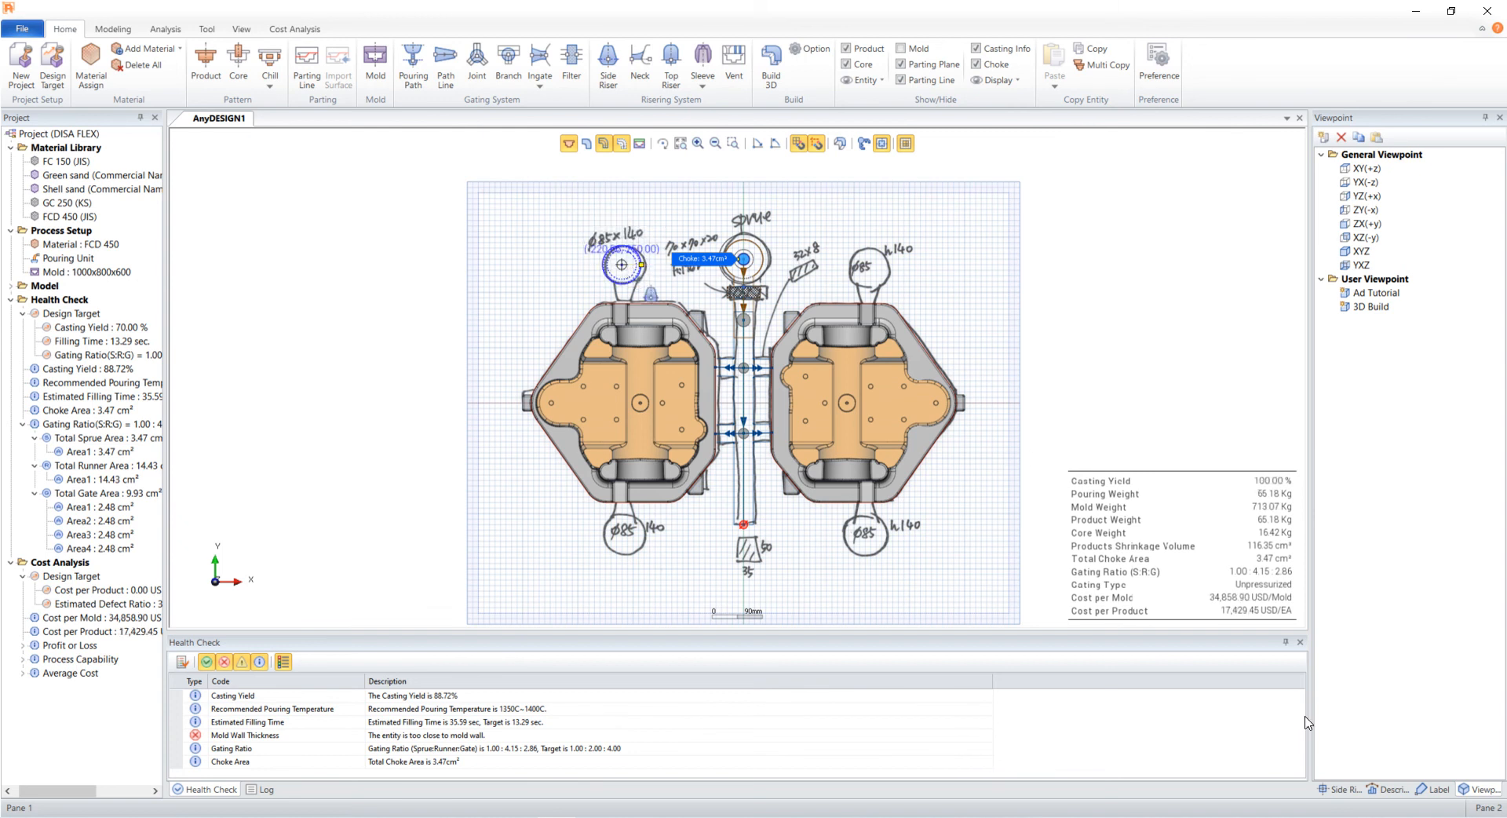
{"action": "left_click", "coordinate": [1334, 791]}
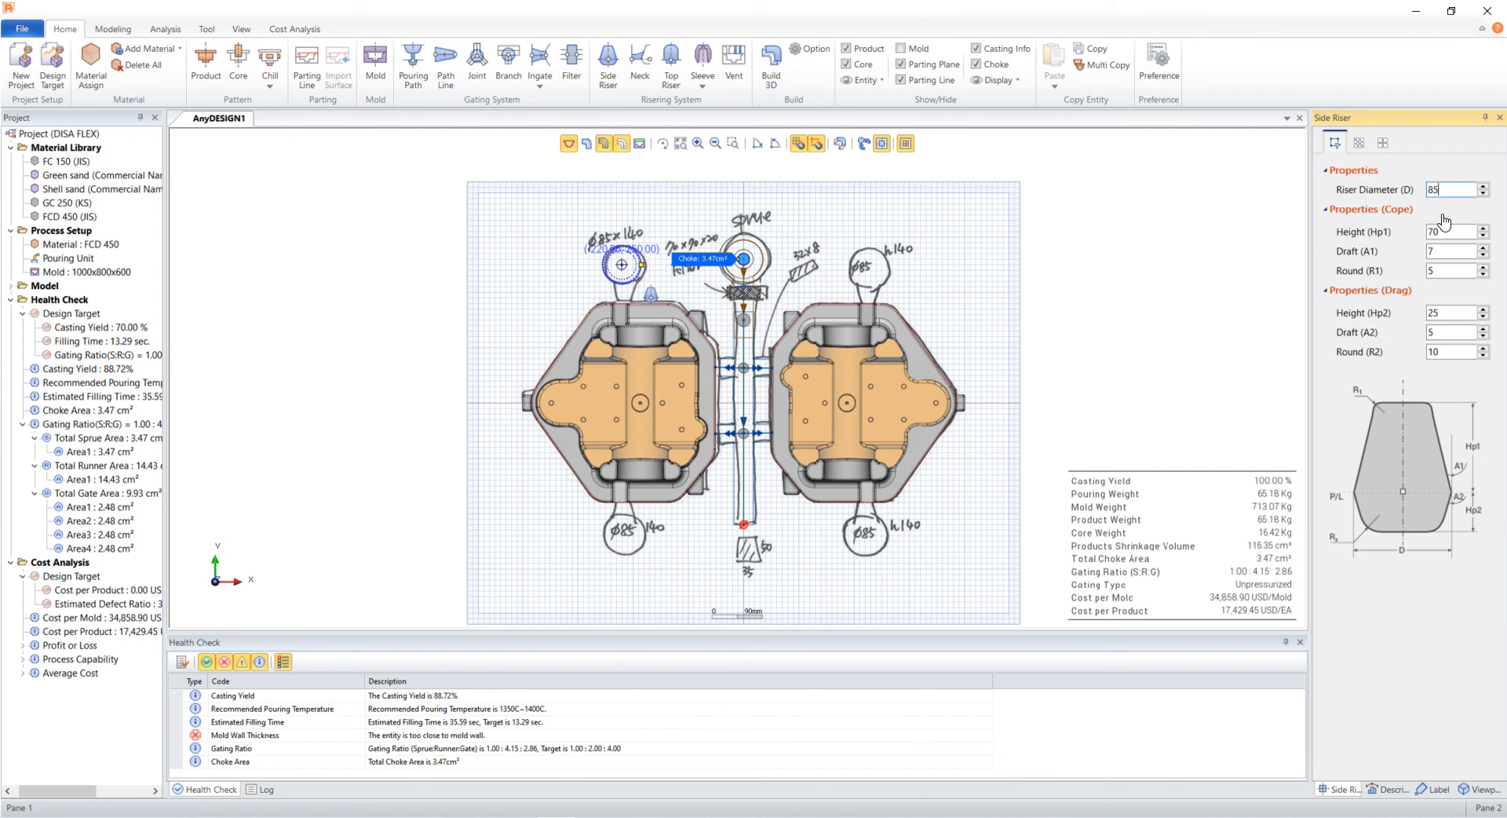
- Set the side riser's cope height to 140 and drag height to 35
{"action": "left_click", "coordinate": [1441, 231]}
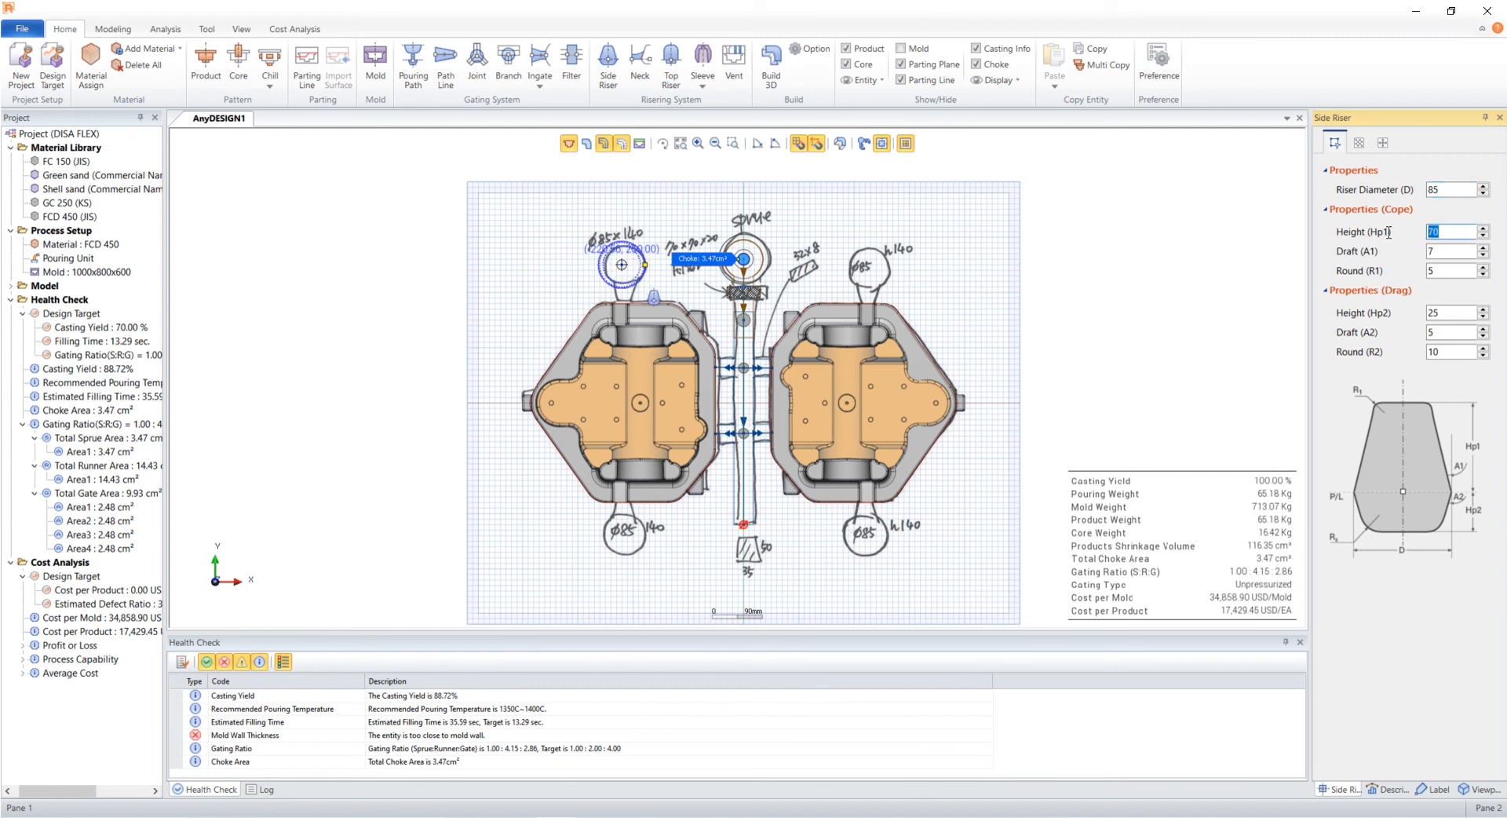
{"action": "type", "text": "140"}
{"action": "key", "text": "Tab"}
{"action": "key", "text": "Tab"}
{"action": "left_click_drag", "start_coordinate": [1461, 312], "coordinate": [1403, 313]}
{"action": "type", "text": "35"}
{"action": "key", "text": "Tab"}
{"action": "left_click", "coordinate": [1383, 142]}
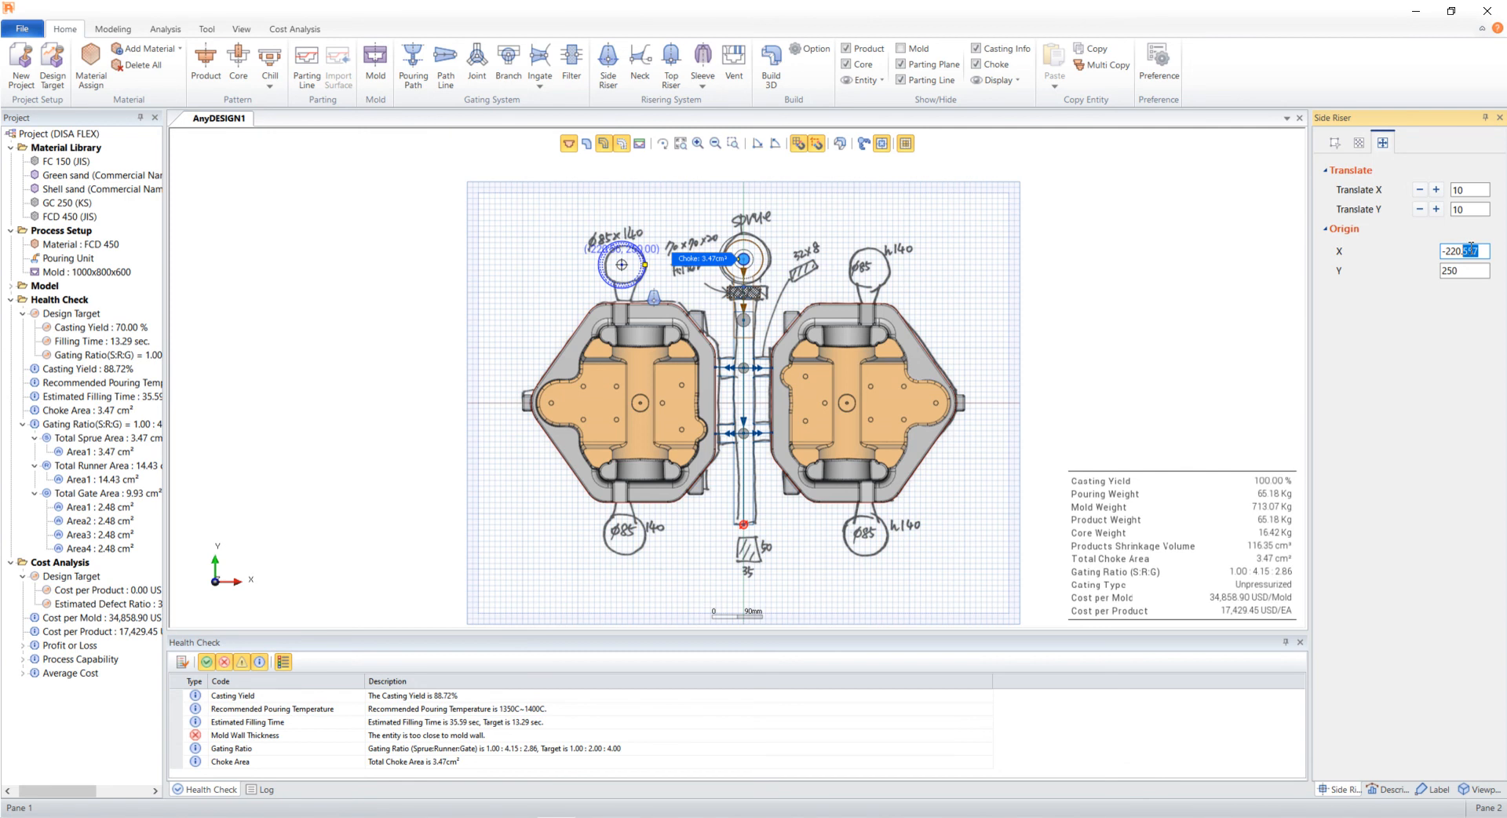
{"action": "key", "text": "BackSpace"}
{"action": "left_click", "coordinate": [958, 246]}
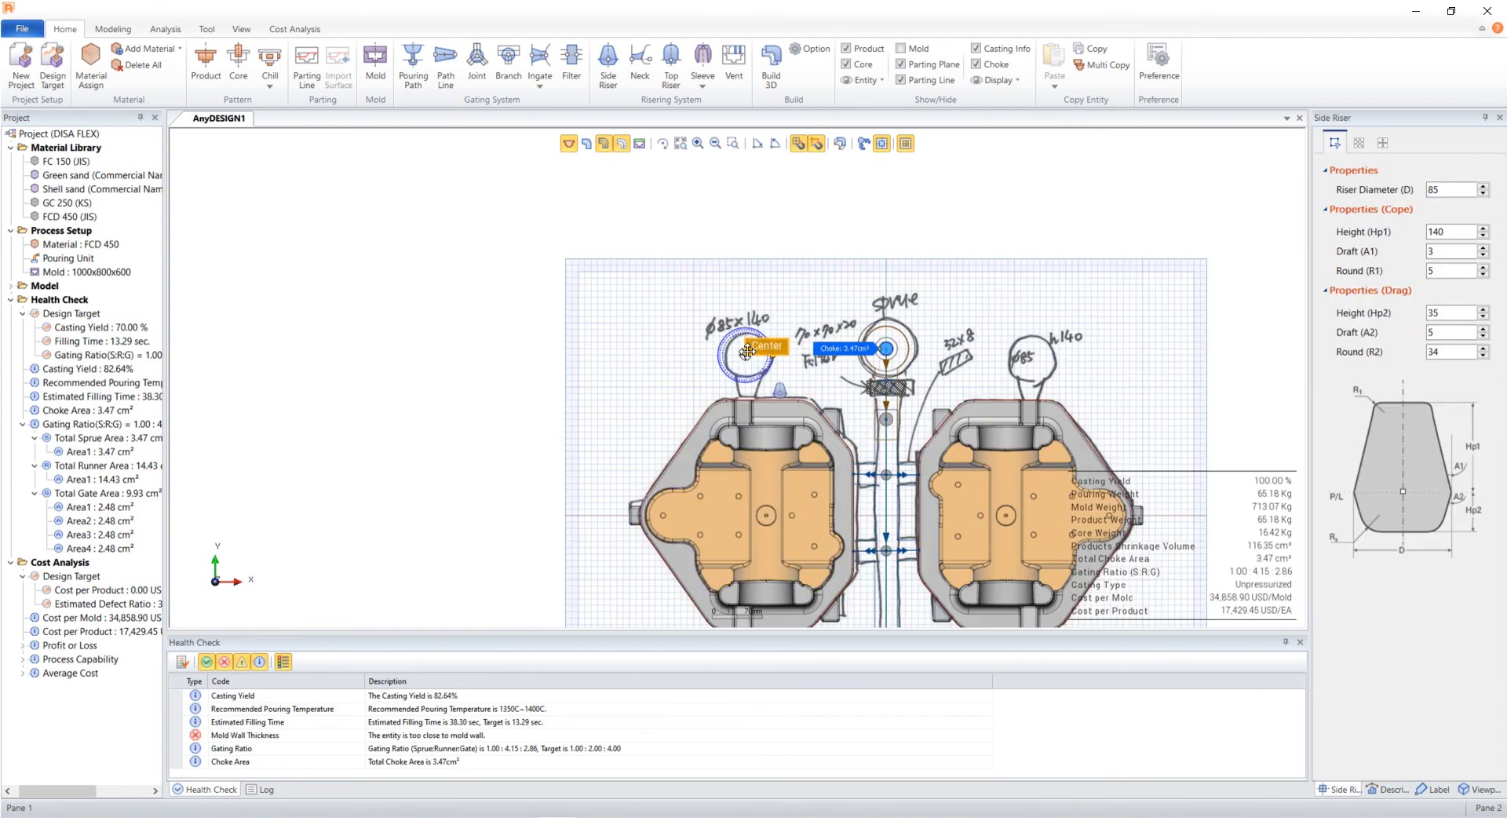
- Copy the side riser to the upper-right riser position at origin X 220
{"action": "left_click_drag", "start_coordinate": [747, 354], "coordinate": [706, 366]}
{"action": "right_click", "coordinate": [707, 366]}
{"action": "left_click", "coordinate": [760, 419]}
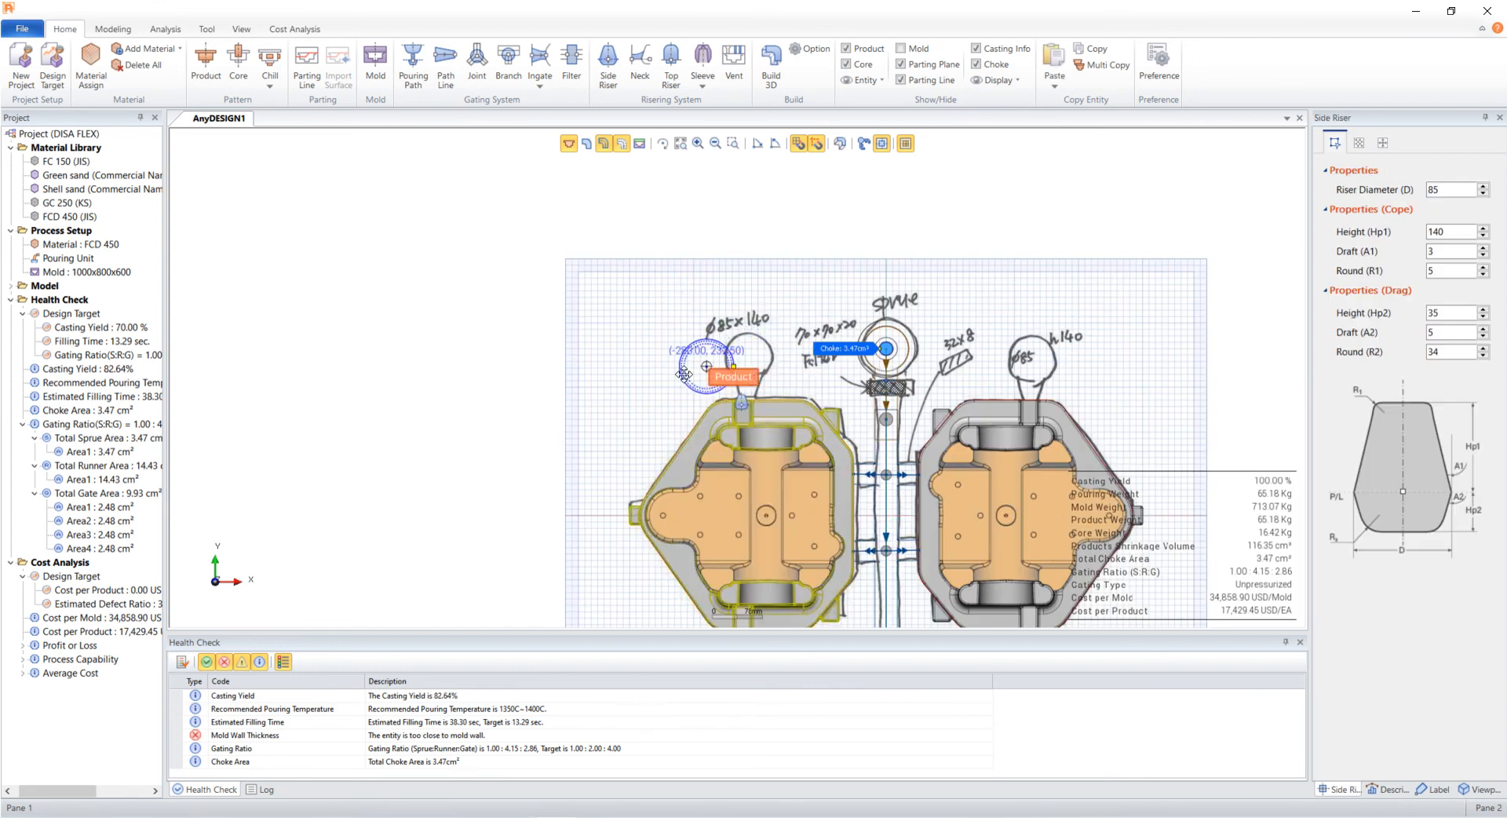
{"action": "left_click", "coordinate": [635, 366]}
{"action": "right_click", "coordinate": [632, 361]}
{"action": "left_click", "coordinate": [691, 409]}
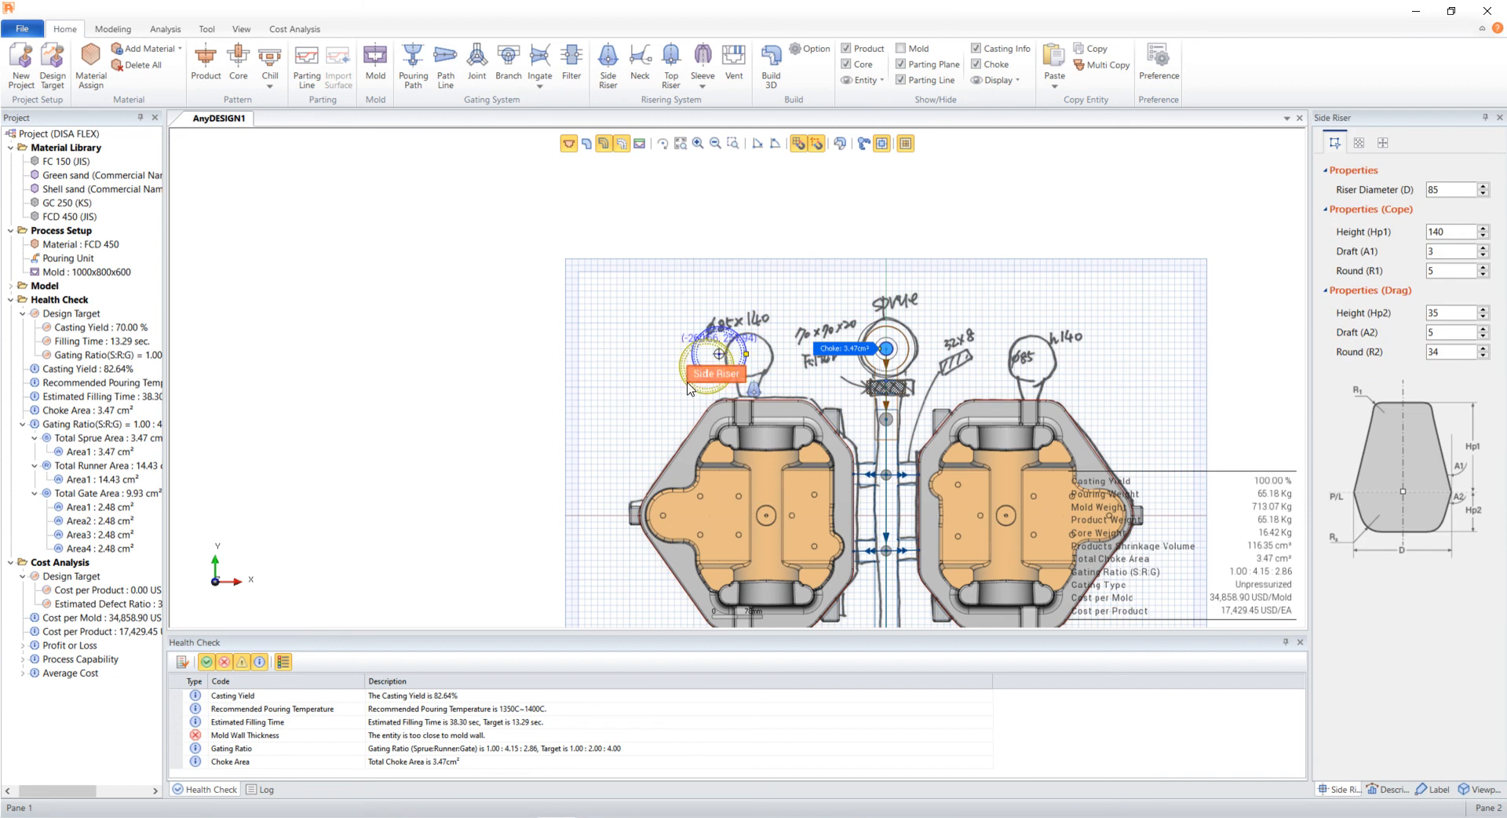
{"action": "left_click", "coordinate": [656, 350]}
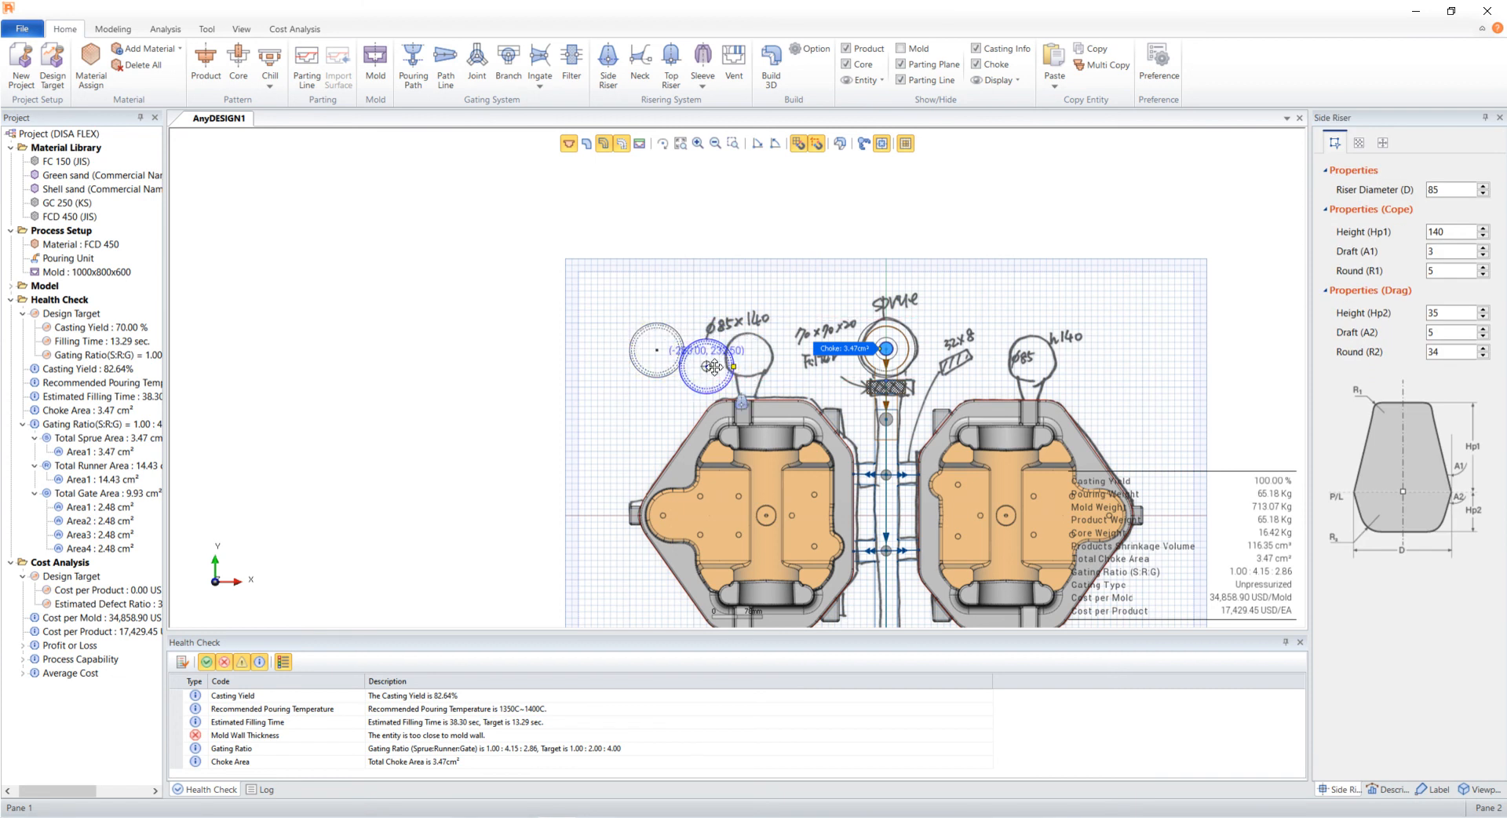
{"action": "left_click", "coordinate": [747, 357]}
{"action": "left_click", "coordinate": [1383, 142]}
{"action": "left_click_drag", "start_coordinate": [1458, 250], "coordinate": [1412, 249]}
{"action": "key", "text": "Tab"}
{"action": "left_click", "coordinate": [666, 338]}
{"action": "key", "text": "Return"}
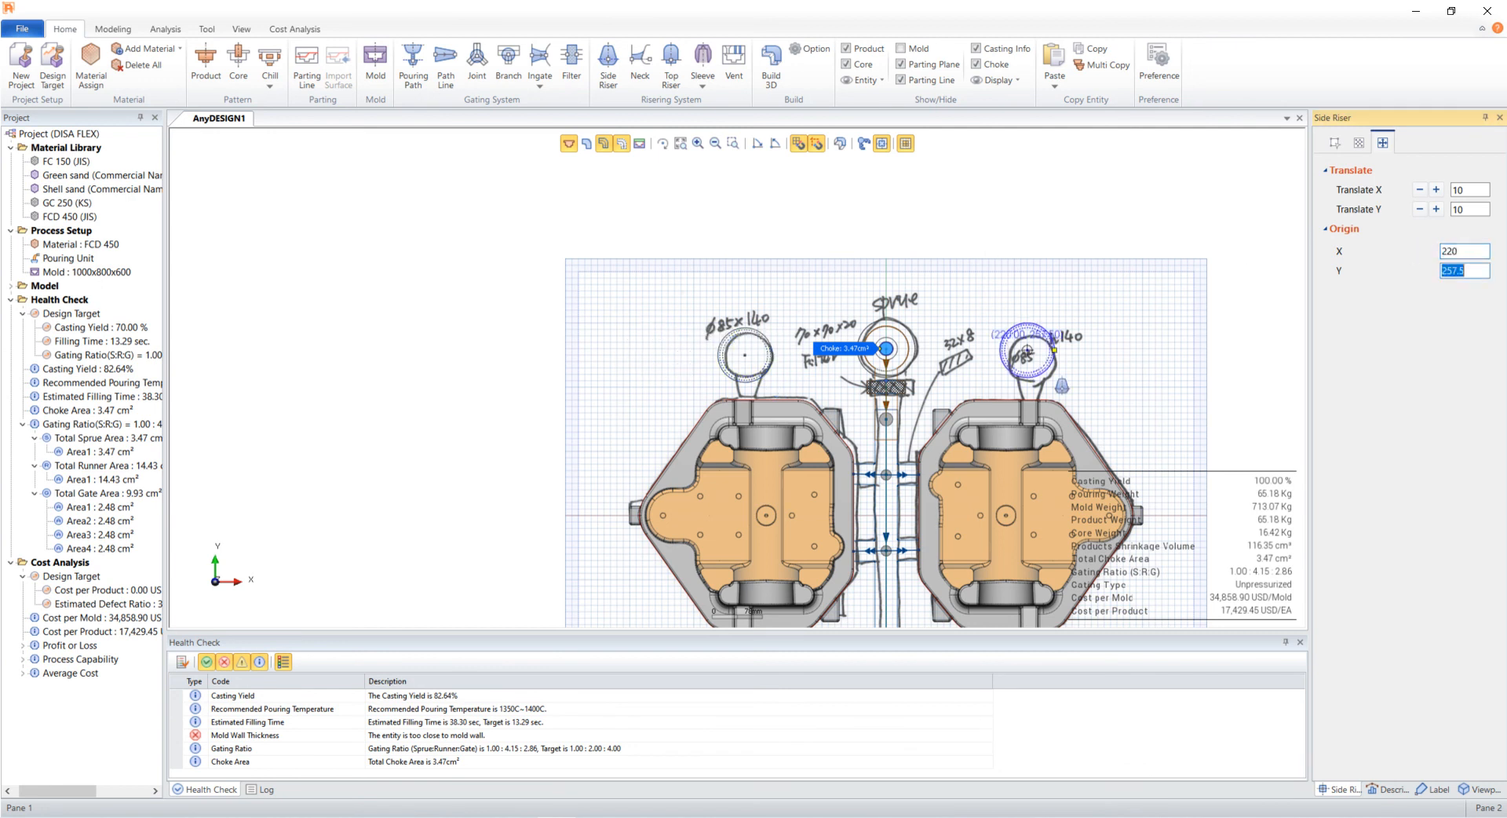
- Copy another side riser and set its origin to X -220, Y -250
{"action": "left_click", "coordinate": [1028, 353]}
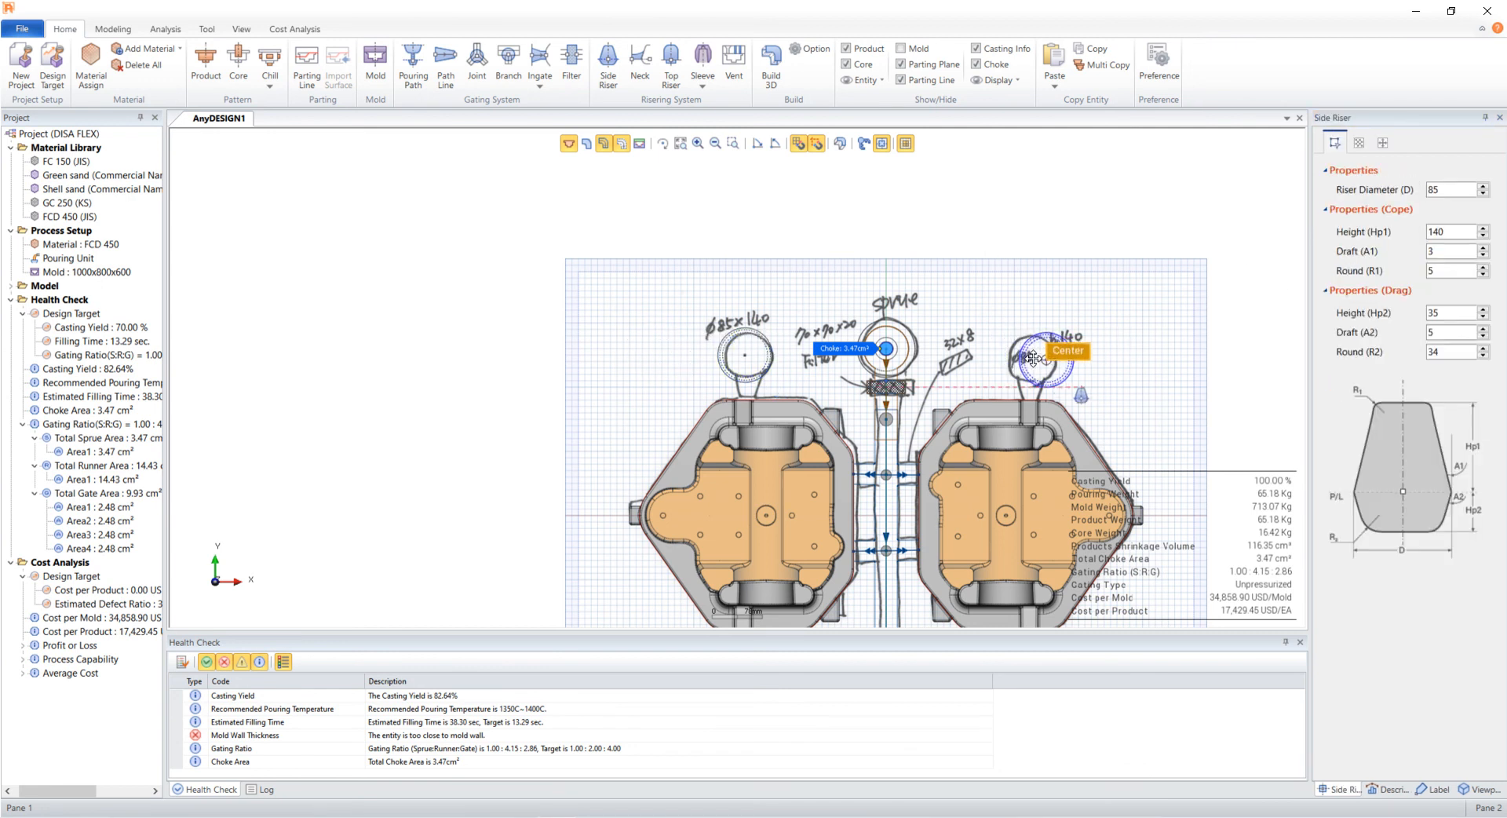
{"action": "right_click", "coordinate": [1037, 360]}
{"action": "left_click", "coordinate": [1077, 412]}
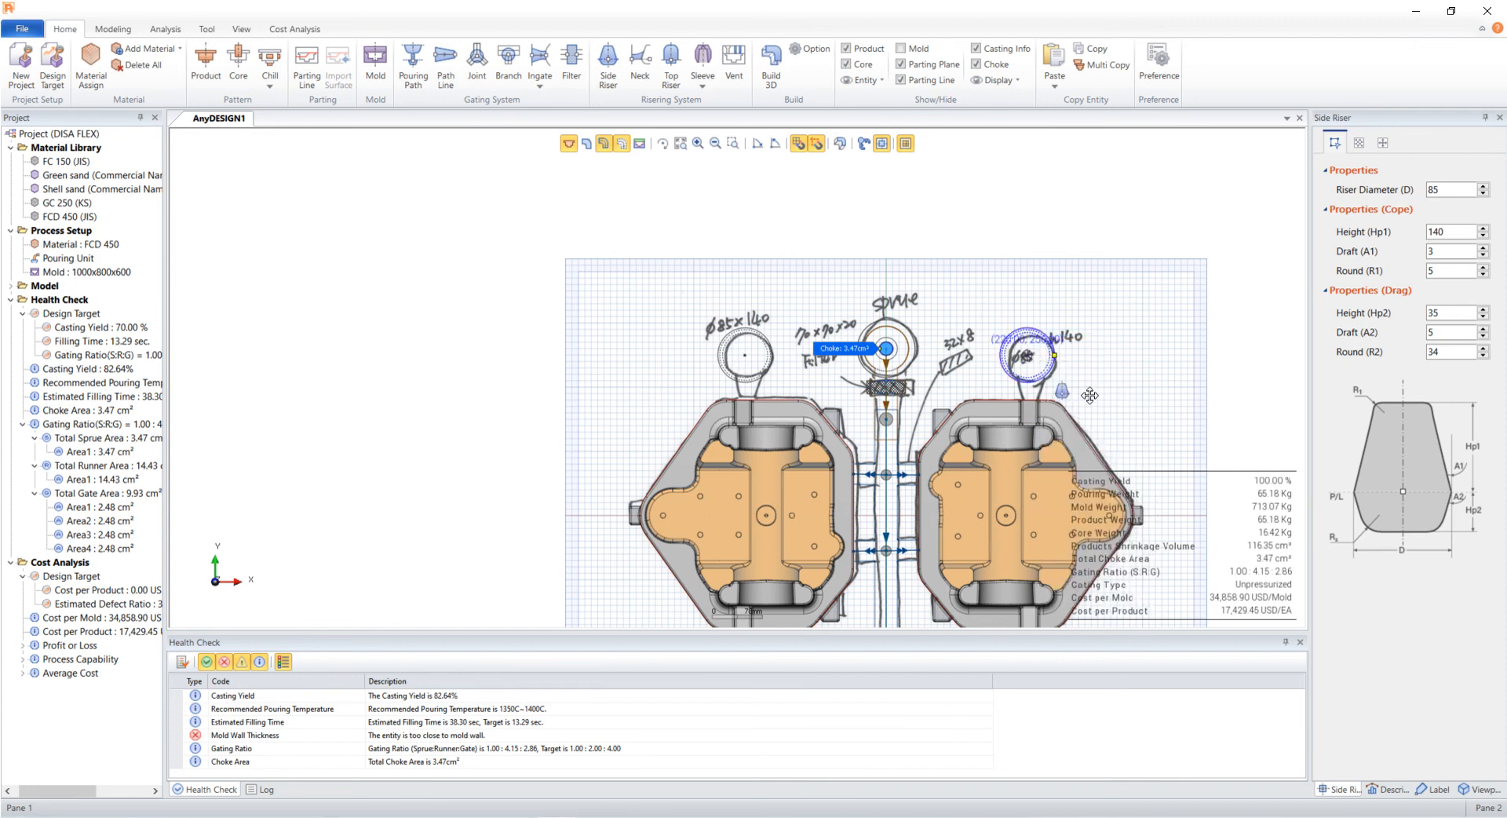
{"action": "left_click", "coordinate": [1105, 366]}
{"action": "right_click", "coordinate": [1104, 367]}
{"action": "left_click", "coordinate": [1137, 420]}
{"action": "left_click_drag", "start_coordinate": [1069, 343], "coordinate": [1119, 362]}
{"action": "left_click", "coordinate": [1382, 142]}
{"action": "double_click", "coordinate": [1476, 250]}
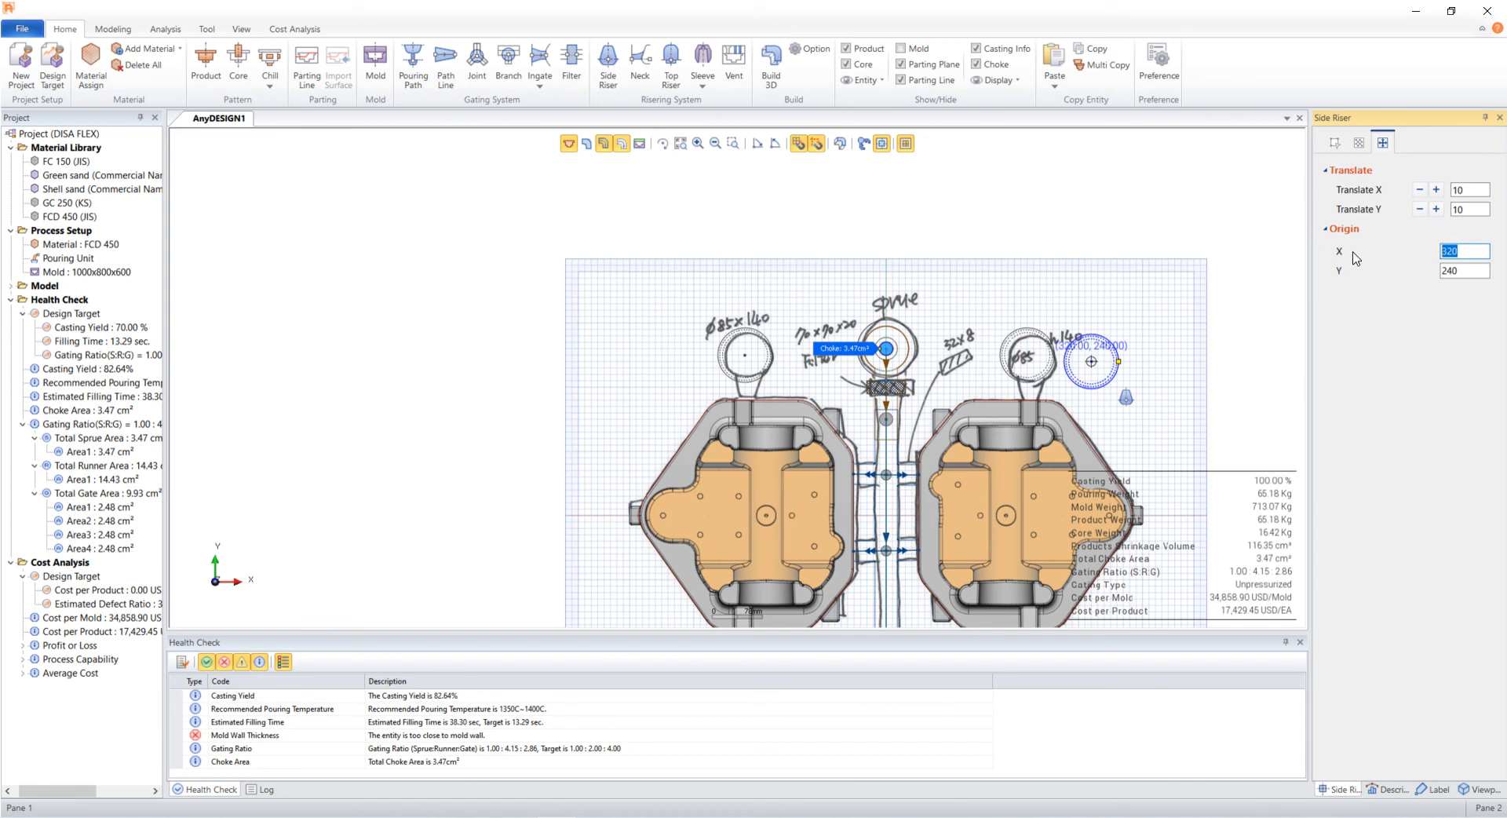
{"action": "type", "text": "-220"}
{"action": "key", "text": "Tab"}
{"action": "type", "text": "-"}
{"action": "key", "text": "Return"}
- Copy a fourth side riser and set its origin to X 220, Y -250
{"action": "right_click", "coordinate": [788, 530]}
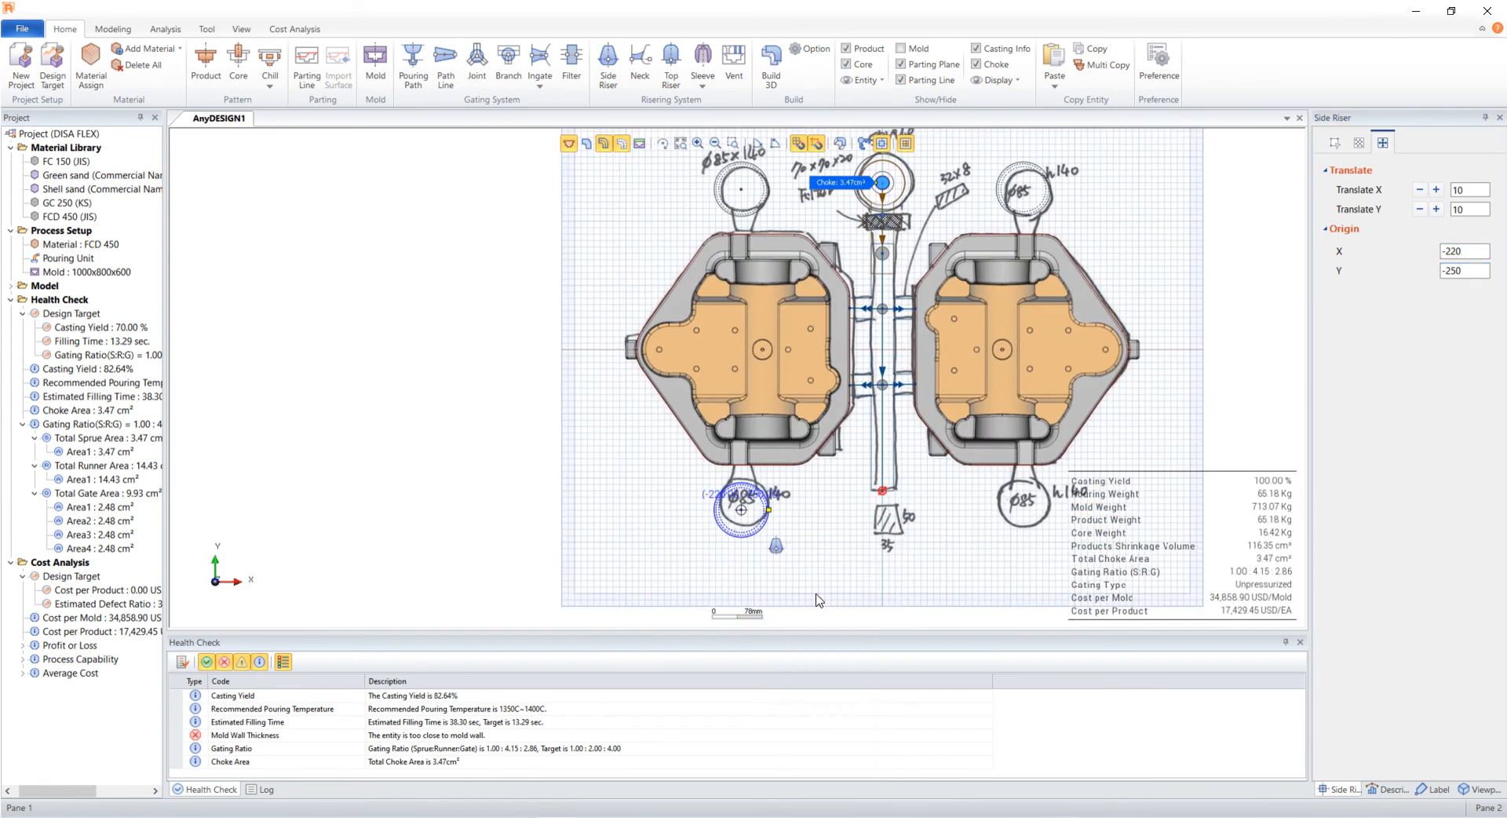
{"action": "left_click", "coordinate": [818, 598]}
{"action": "double_click", "coordinate": [1482, 252]}
{"action": "type", "text": "220"}
{"action": "key", "text": "Tab"}
{"action": "type", "text": "-250"}
{"action": "key", "text": "Return"}
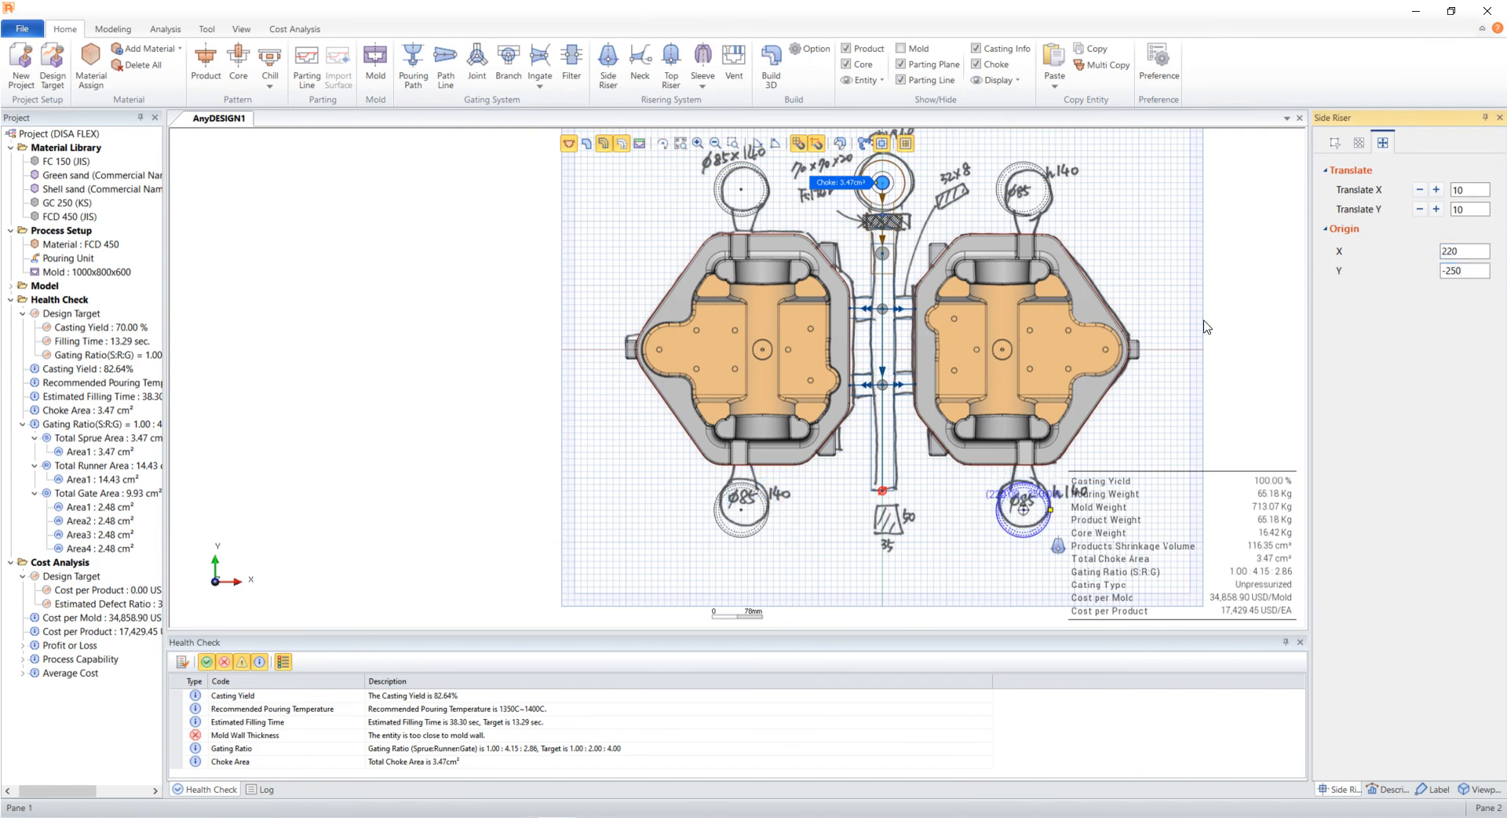
{"action": "left_click", "coordinate": [1165, 477]}
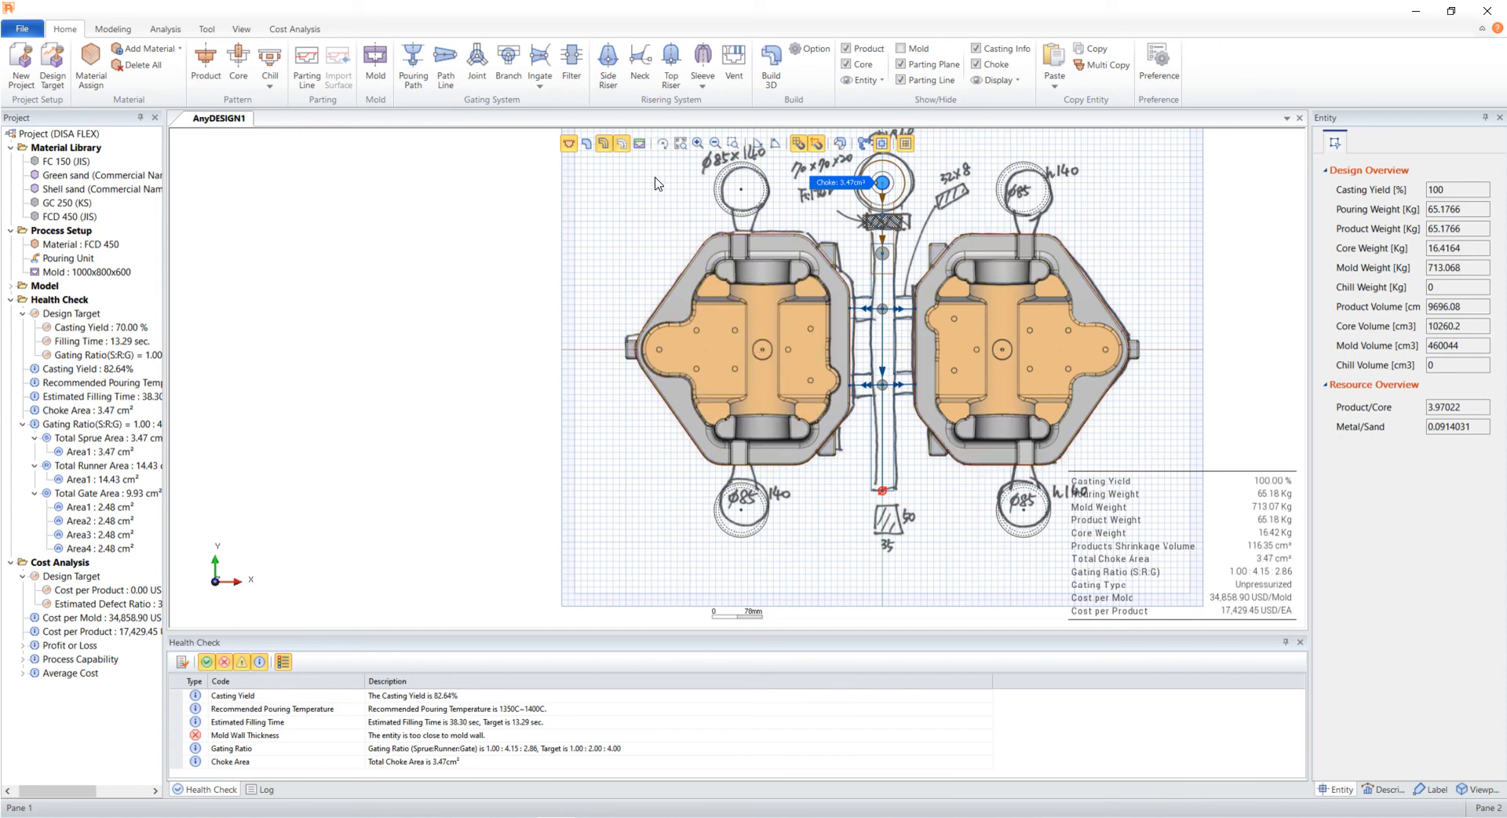
- Insert a riser neck from the upper-left riser to the casting with start width 70, end width 21, round 20
{"action": "left_click", "coordinate": [640, 75]}
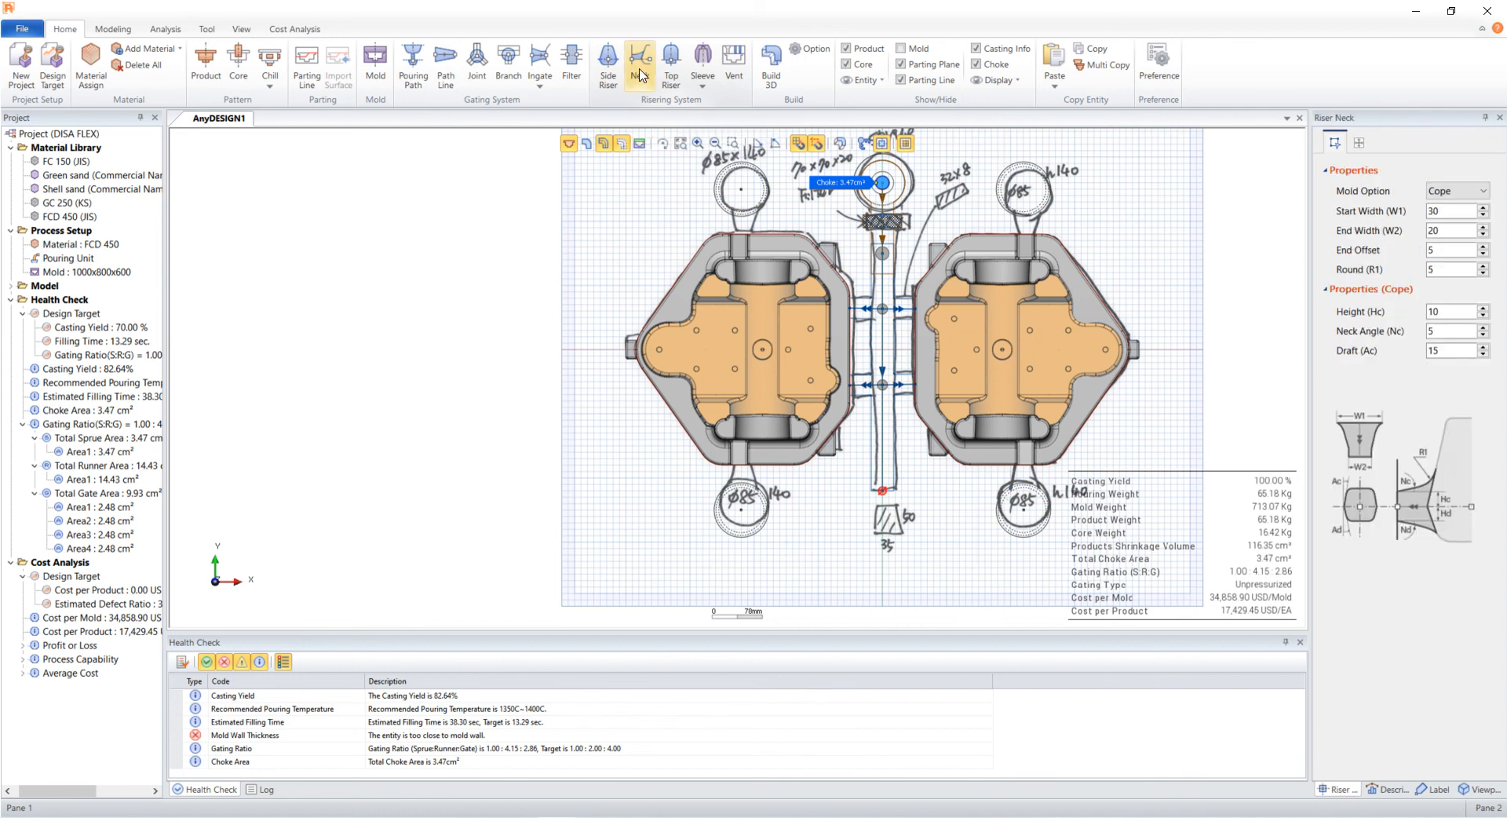
{"action": "left_click", "coordinate": [741, 190]}
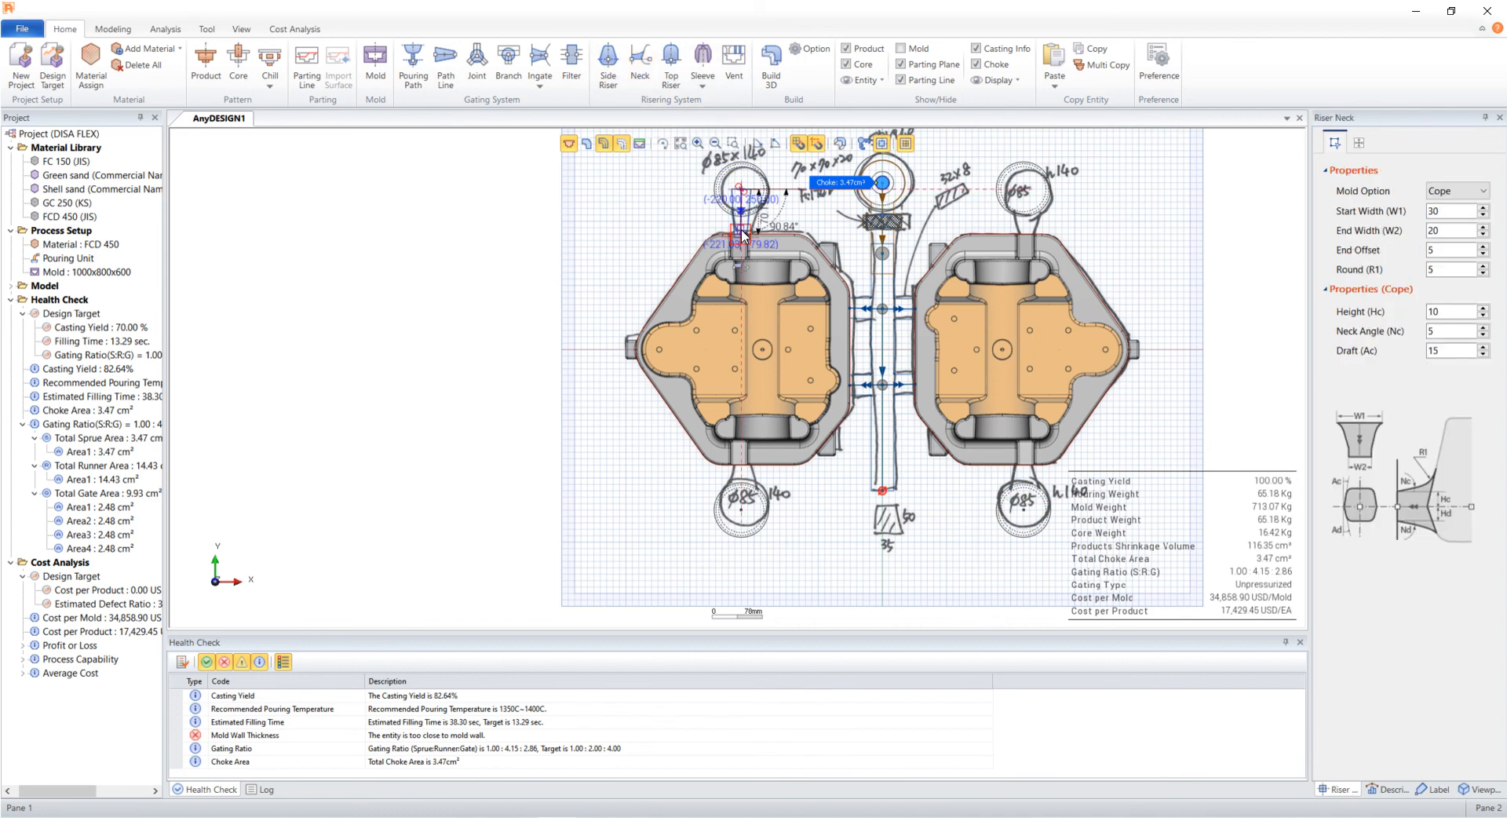
{"action": "left_click", "coordinate": [741, 234]}
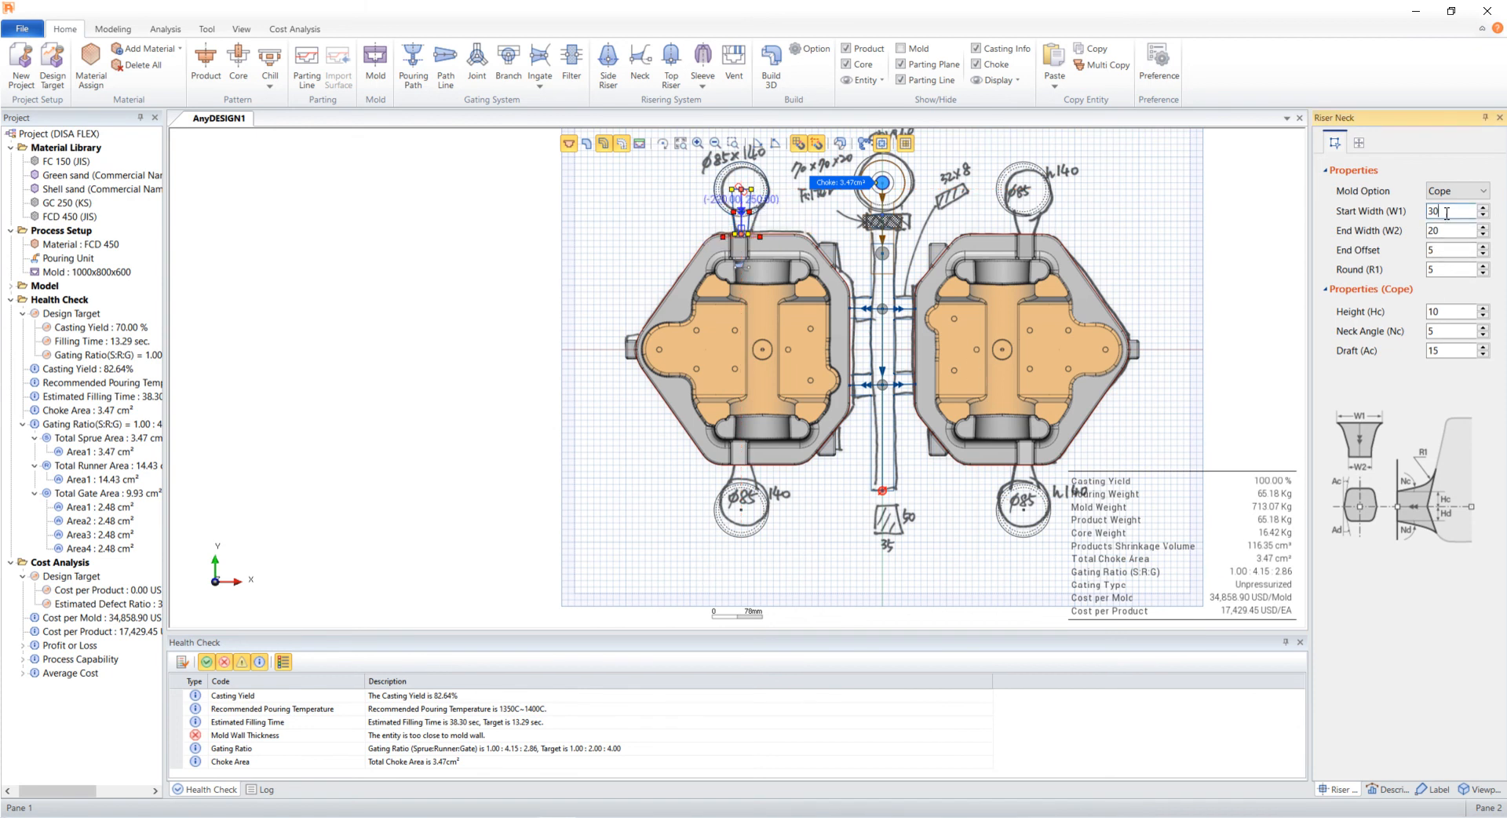
{"action": "key", "text": "Tab"}
{"action": "type", "text": "2"}
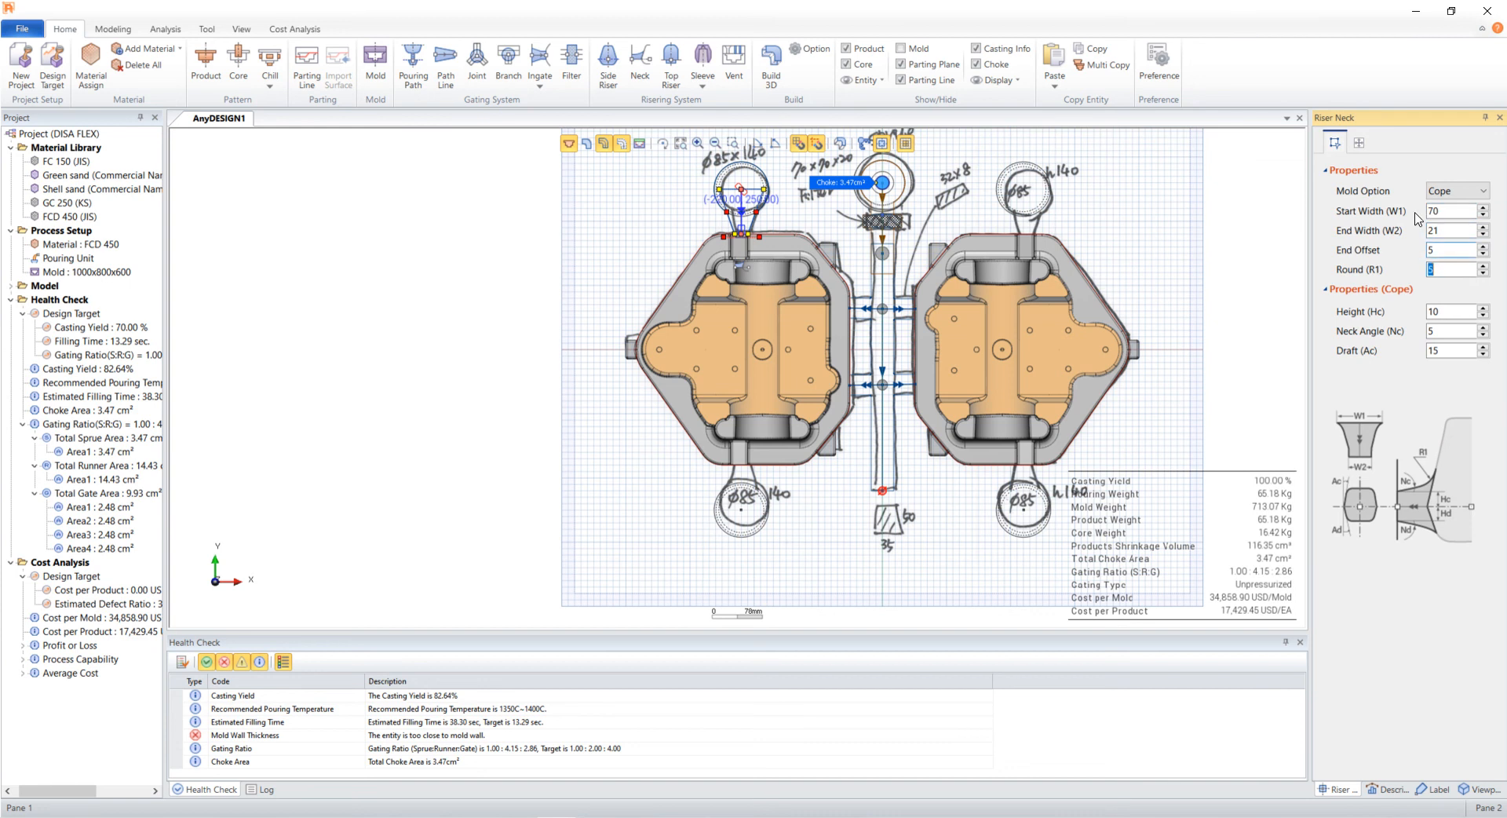
{"action": "type", "text": "20"}
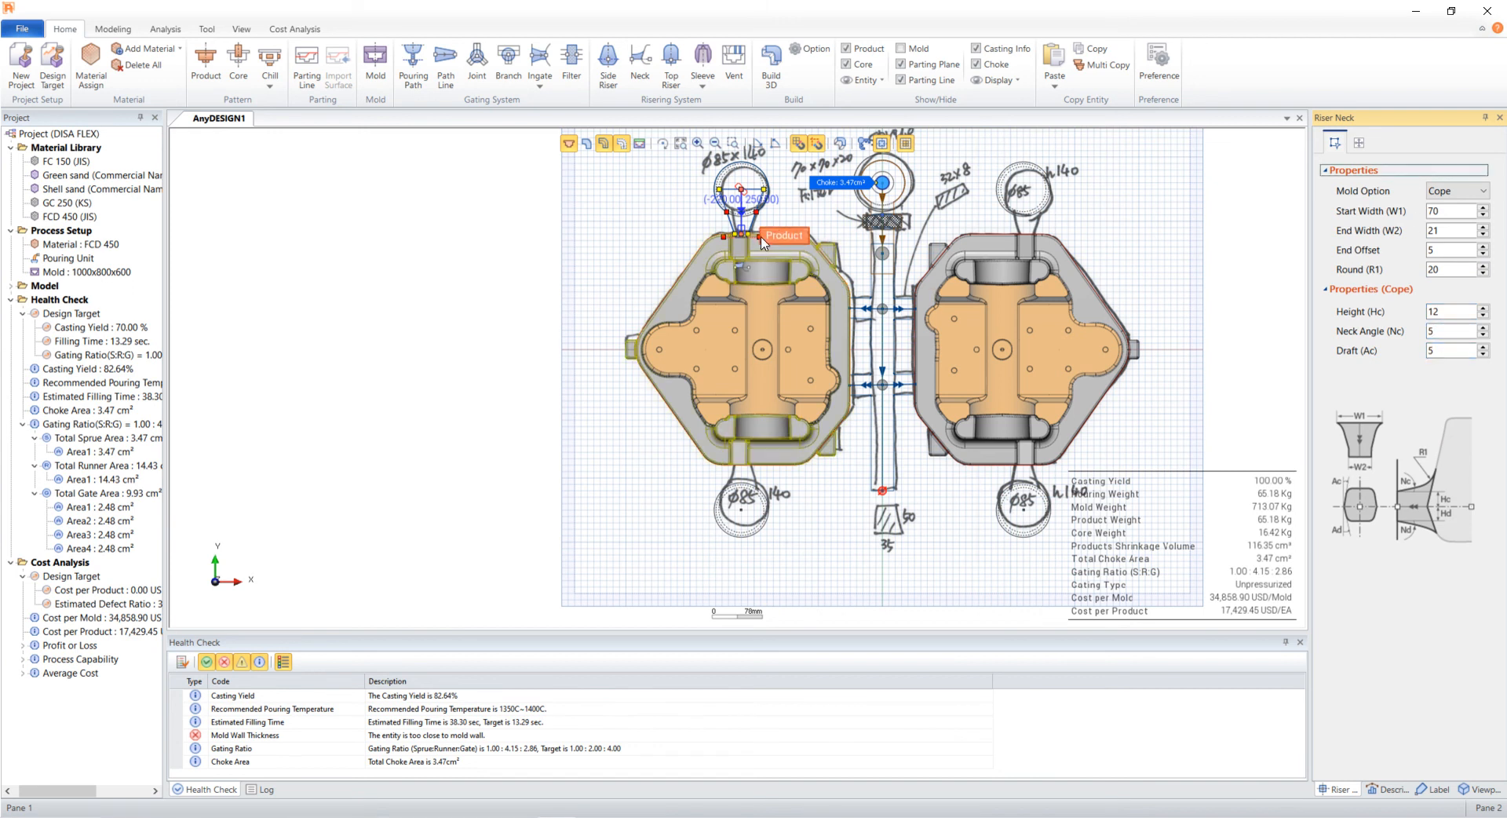
- Copy the riser neck to the other side risers
{"action": "left_click", "coordinate": [783, 211]}
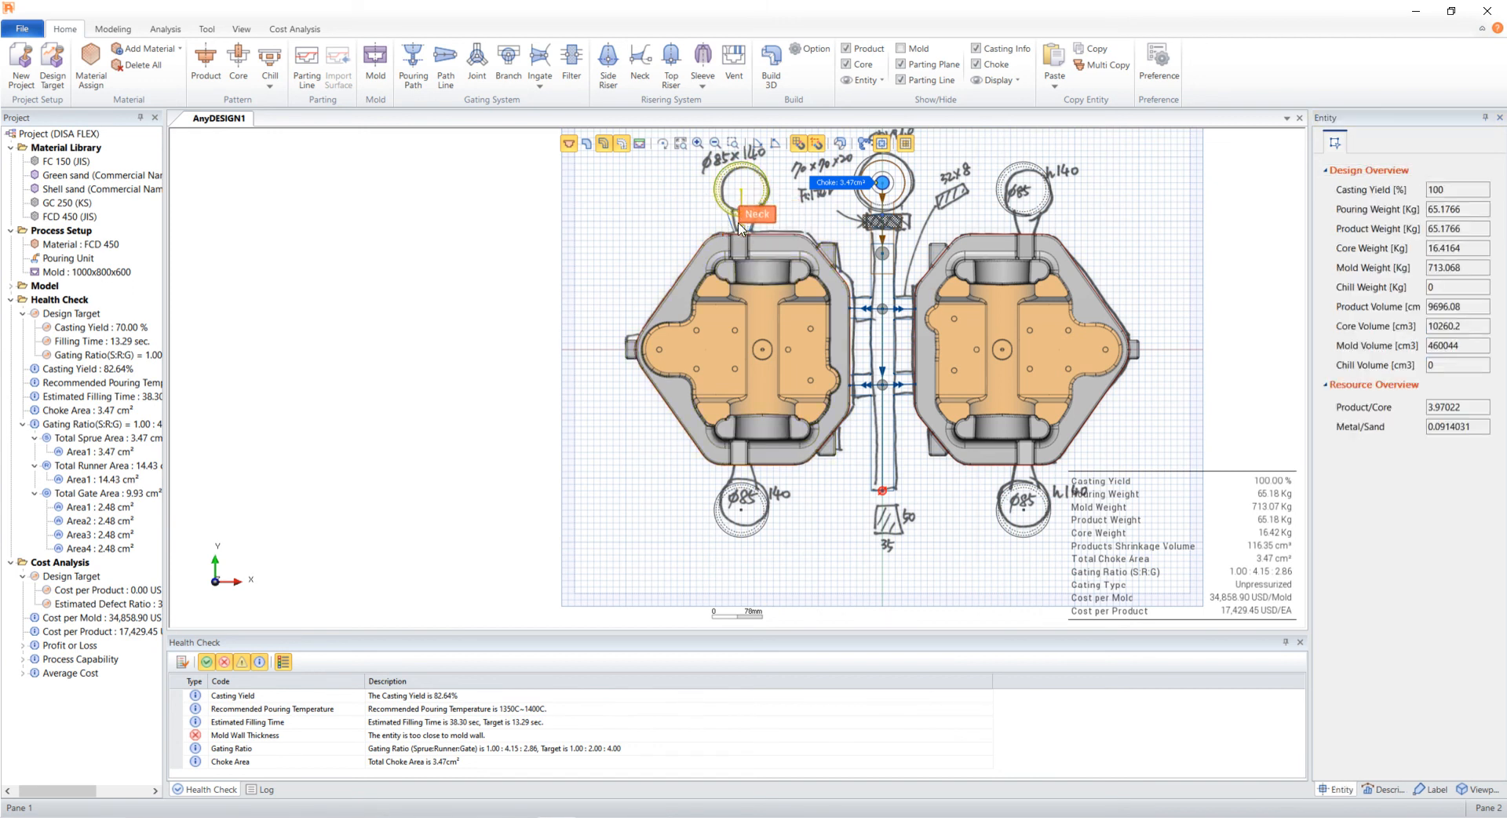
{"action": "left_click", "coordinate": [738, 228]}
{"action": "left_click_drag", "start_coordinate": [790, 222], "coordinate": [1020, 224]}
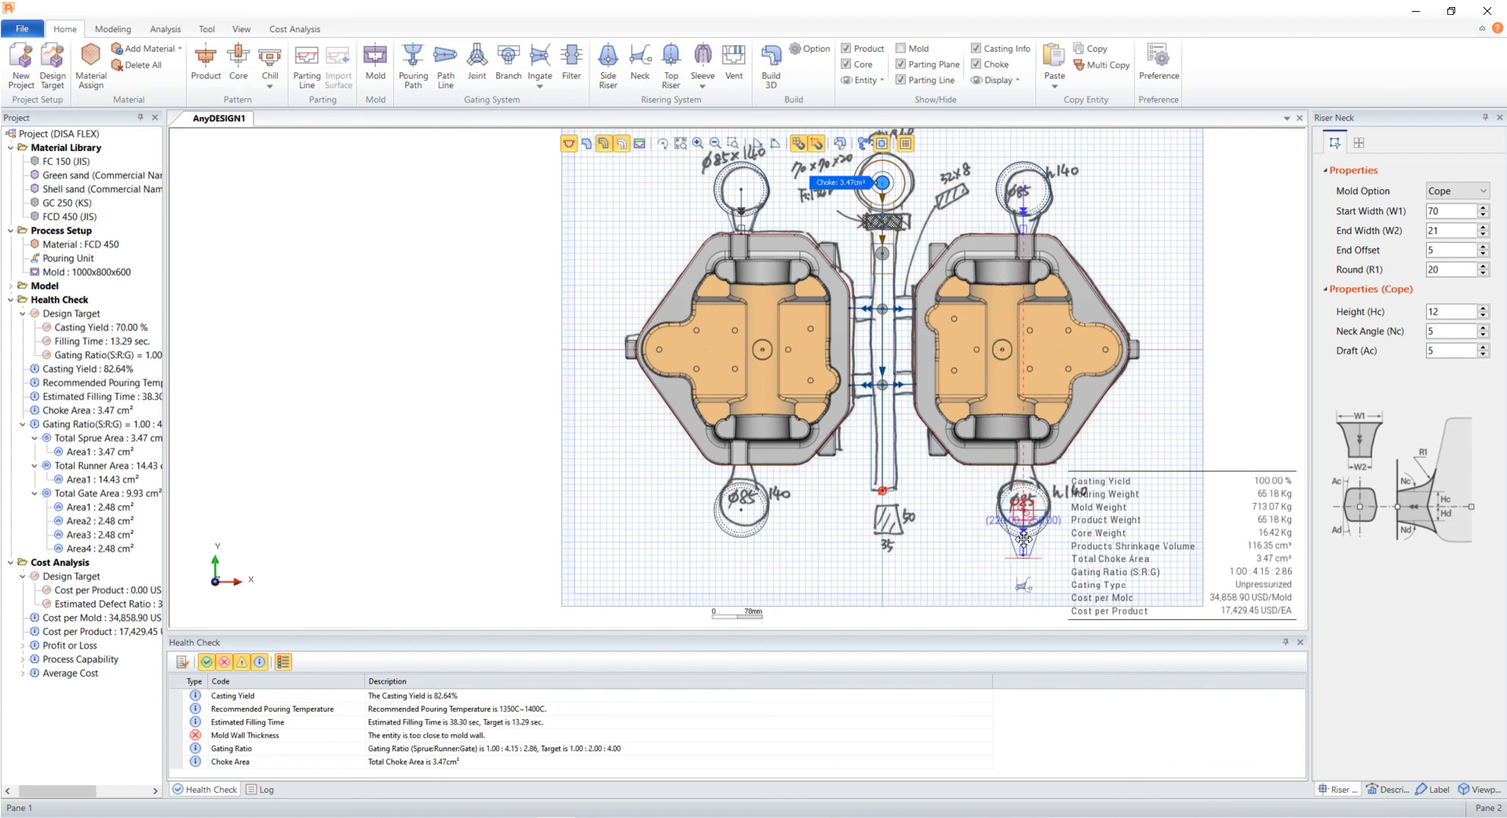
{"action": "left_click_drag", "start_coordinate": [1023, 539], "coordinate": [739, 480], "text": "ctrl"}
{"action": "left_click", "coordinate": [645, 509]}
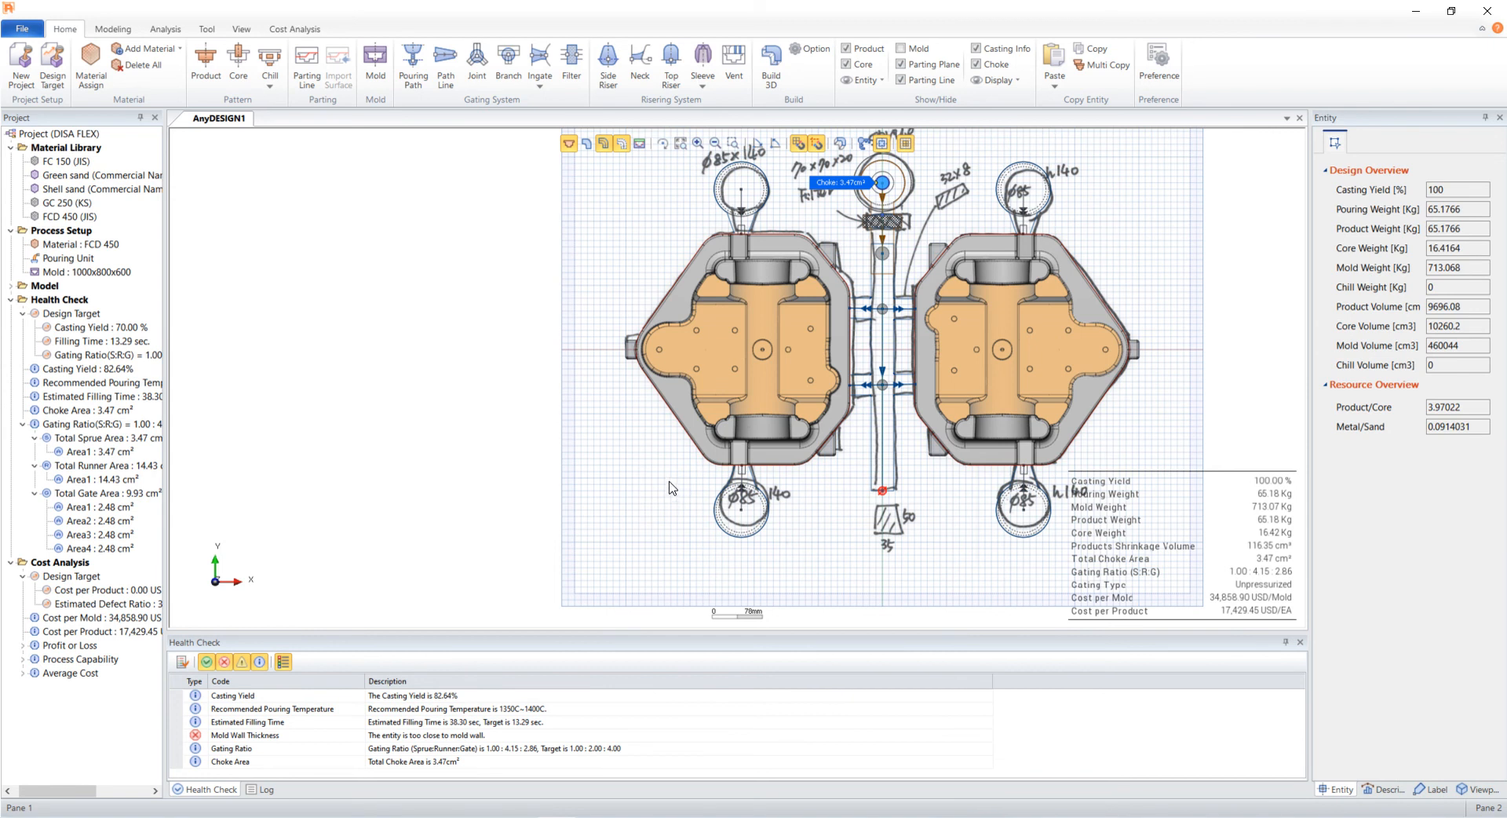
- Hide the sketch and view the model in the Ad Tutorial viewpoint
{"action": "left_click", "coordinate": [884, 143]}
{"action": "left_click", "coordinate": [1469, 790]}
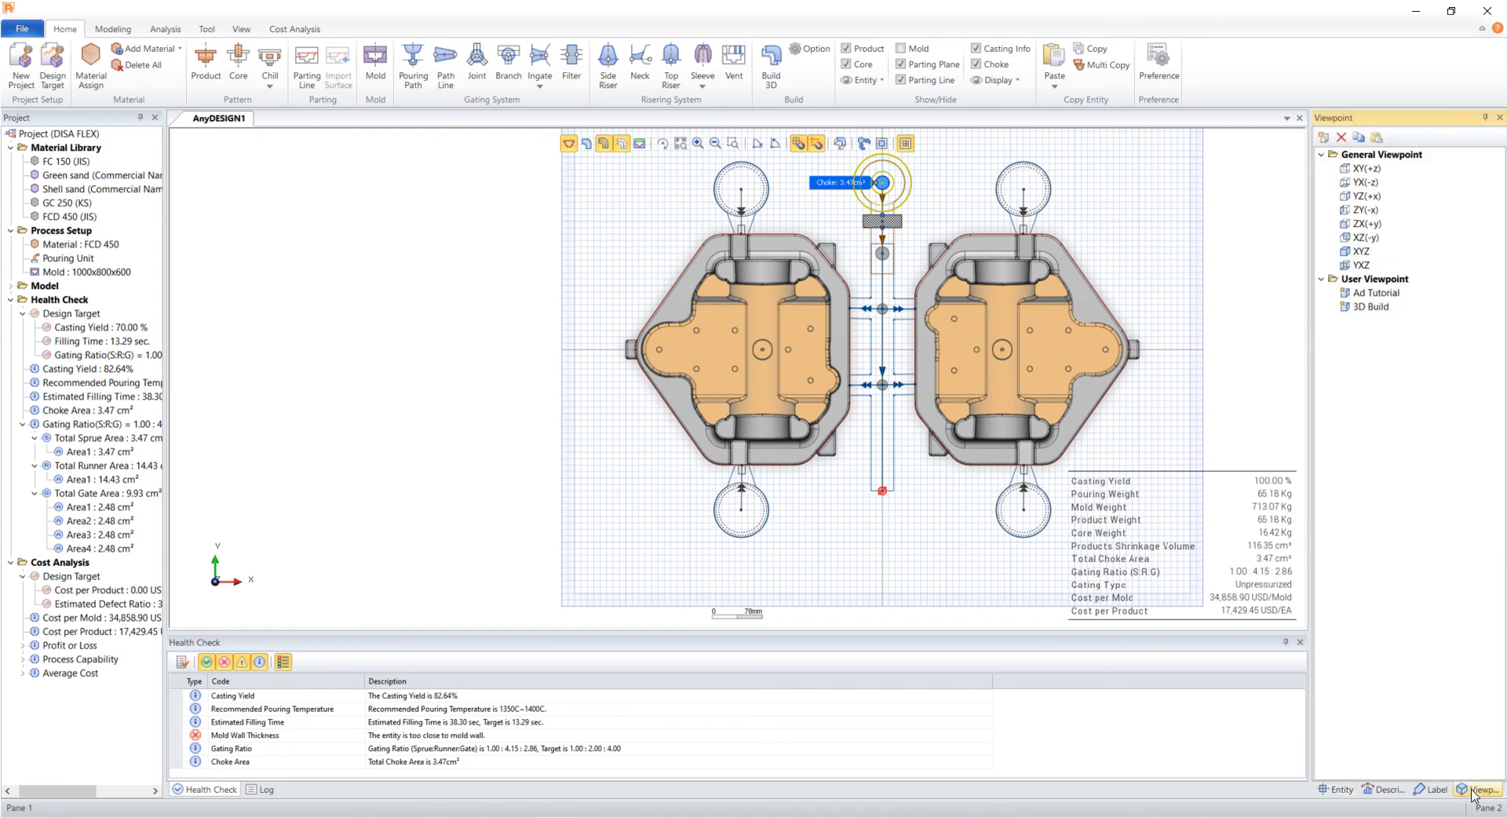
{"action": "left_click", "coordinate": [1380, 293]}
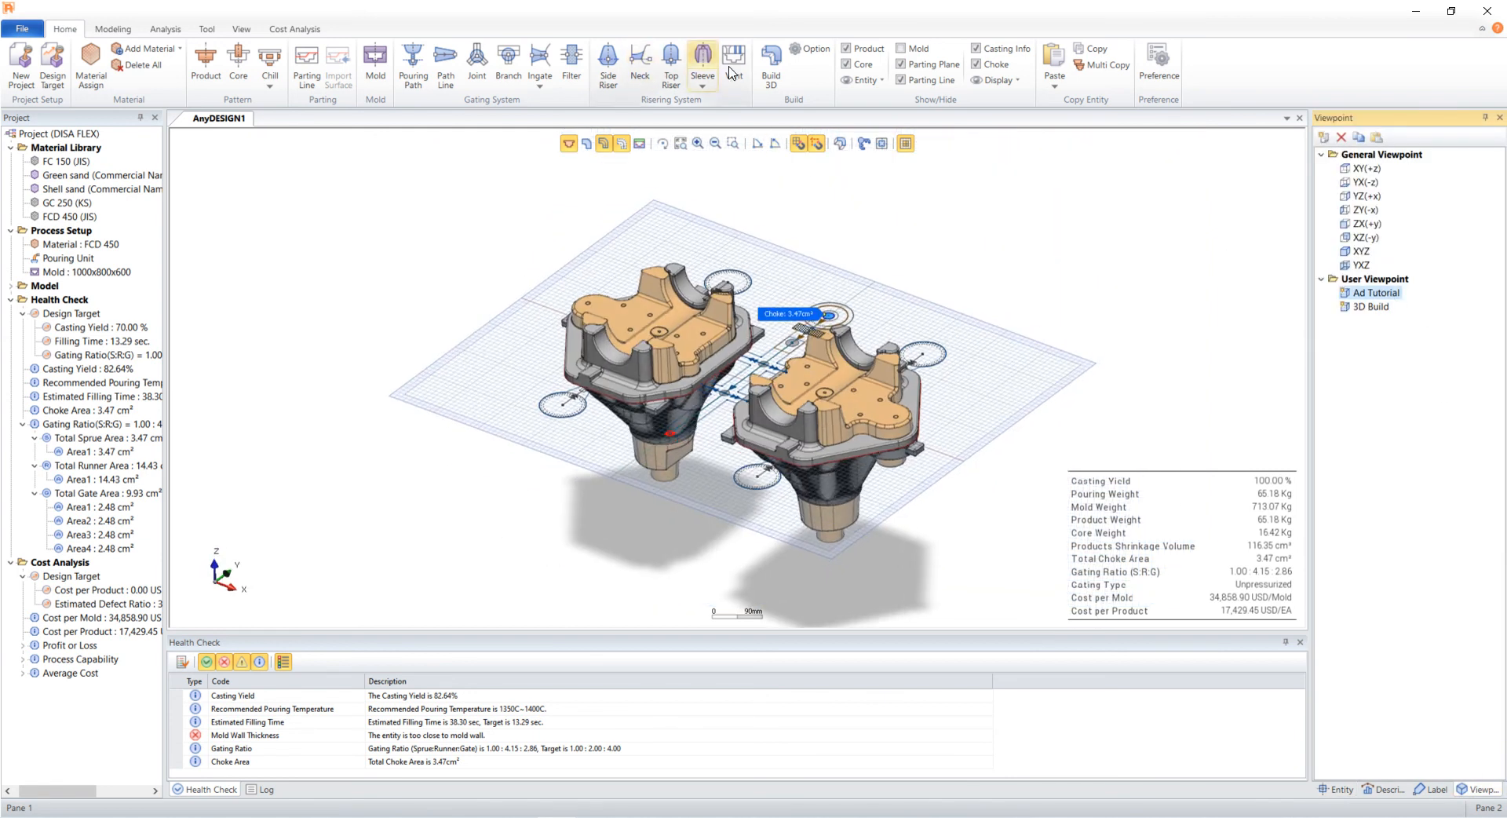
- Build the 3D casting model with gating and risers, and run a health check on it
{"action": "left_click", "coordinate": [769, 67]}
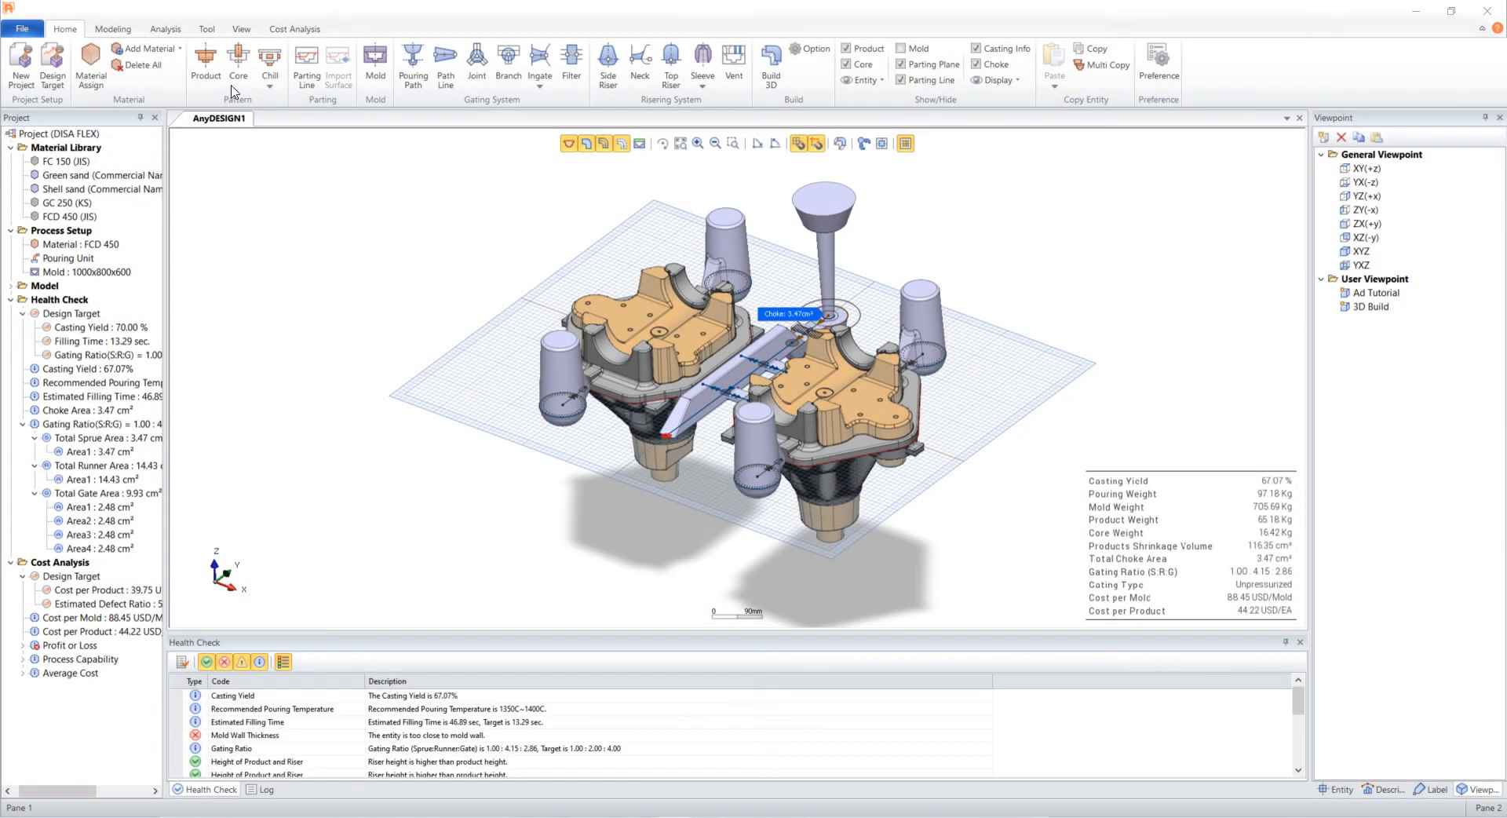
{"action": "left_click", "coordinate": [165, 29]}
{"action": "left_click", "coordinate": [22, 73]}
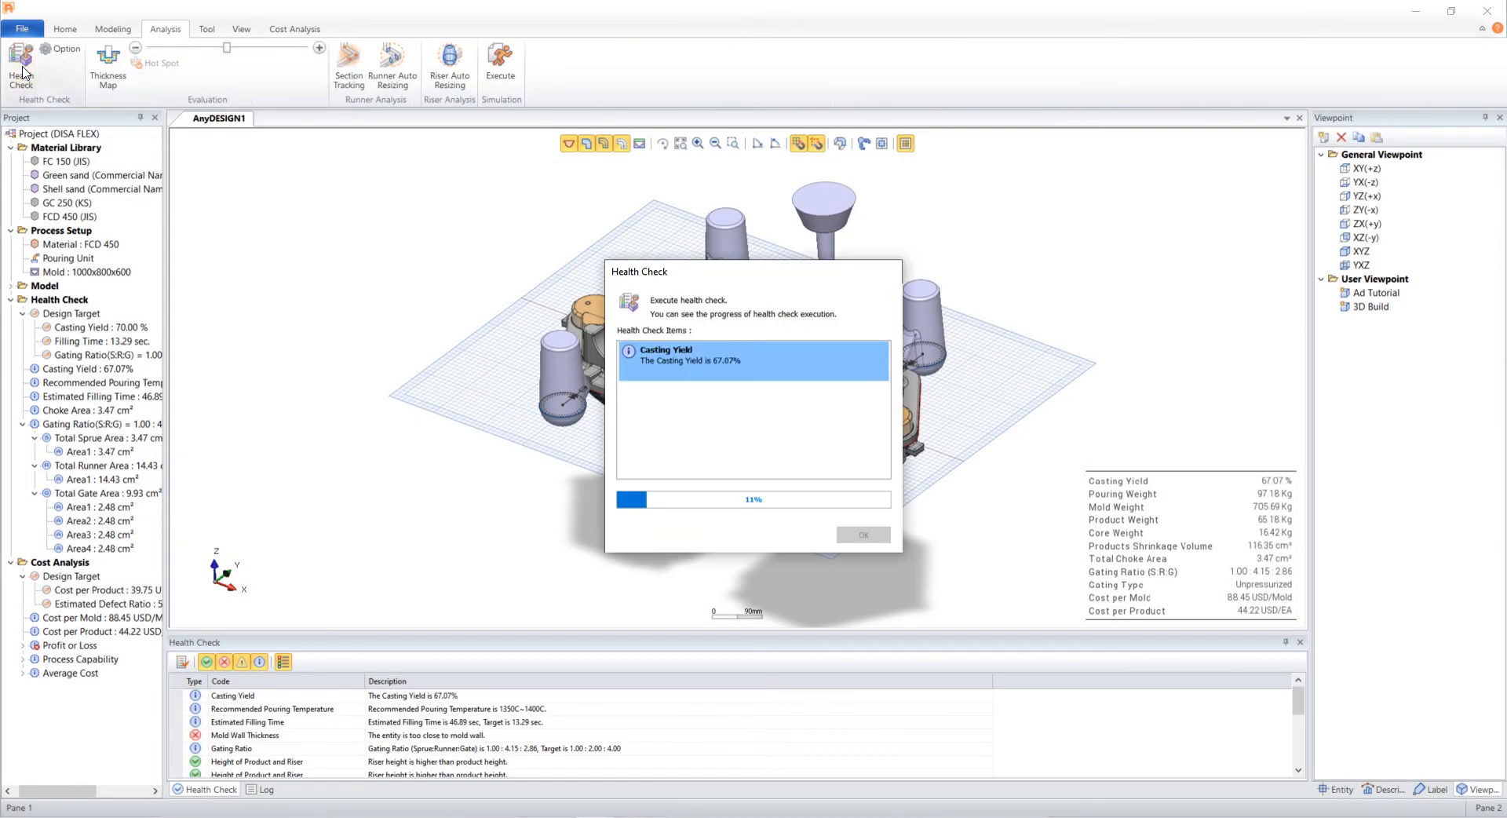
{"action": "left_click", "coordinate": [863, 535]}
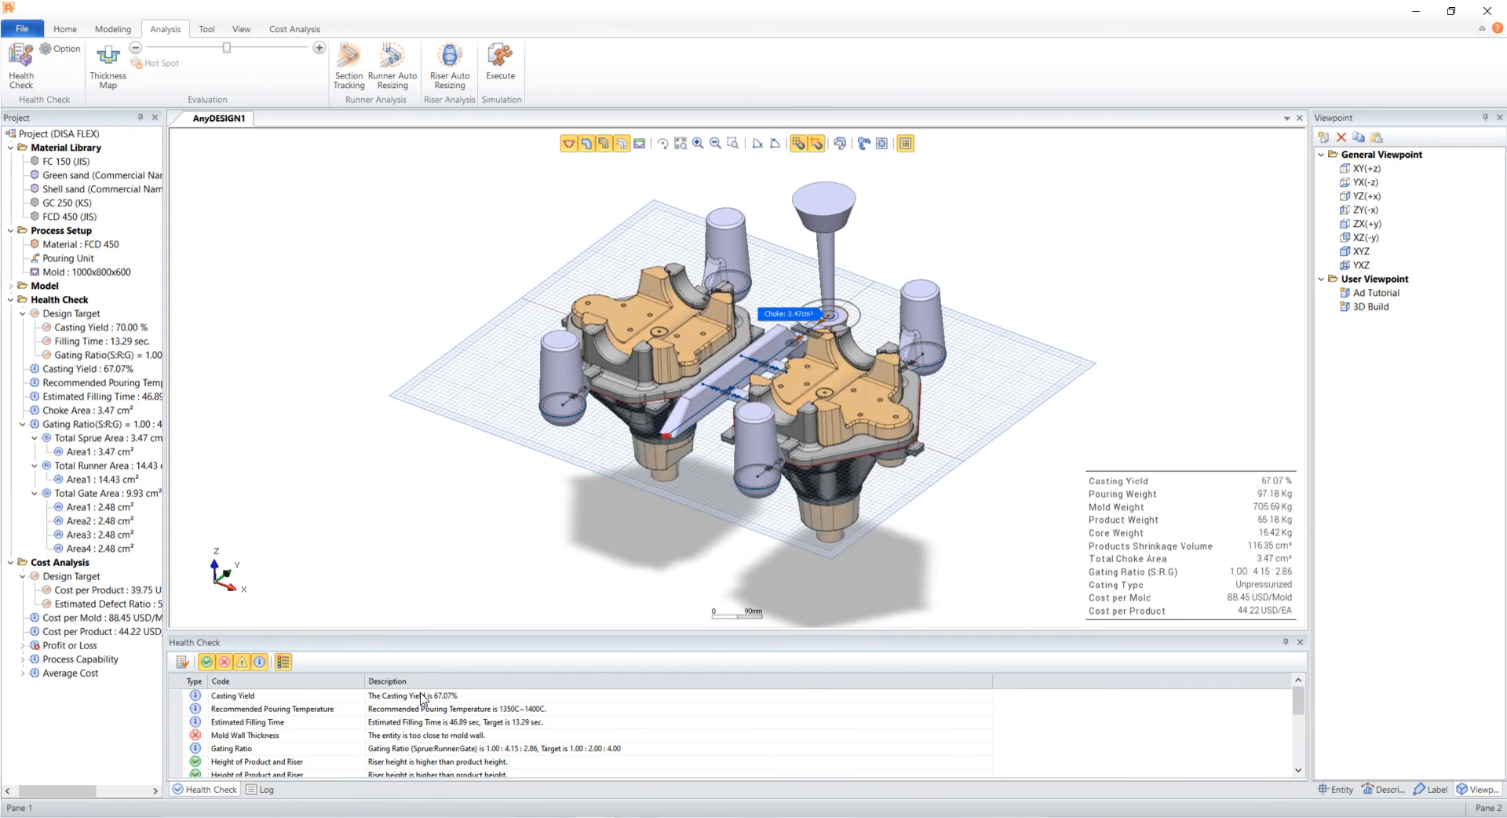
- Review the health check entries for riser modulus and riser height against the product
{"action": "left_click", "coordinate": [319, 733]}
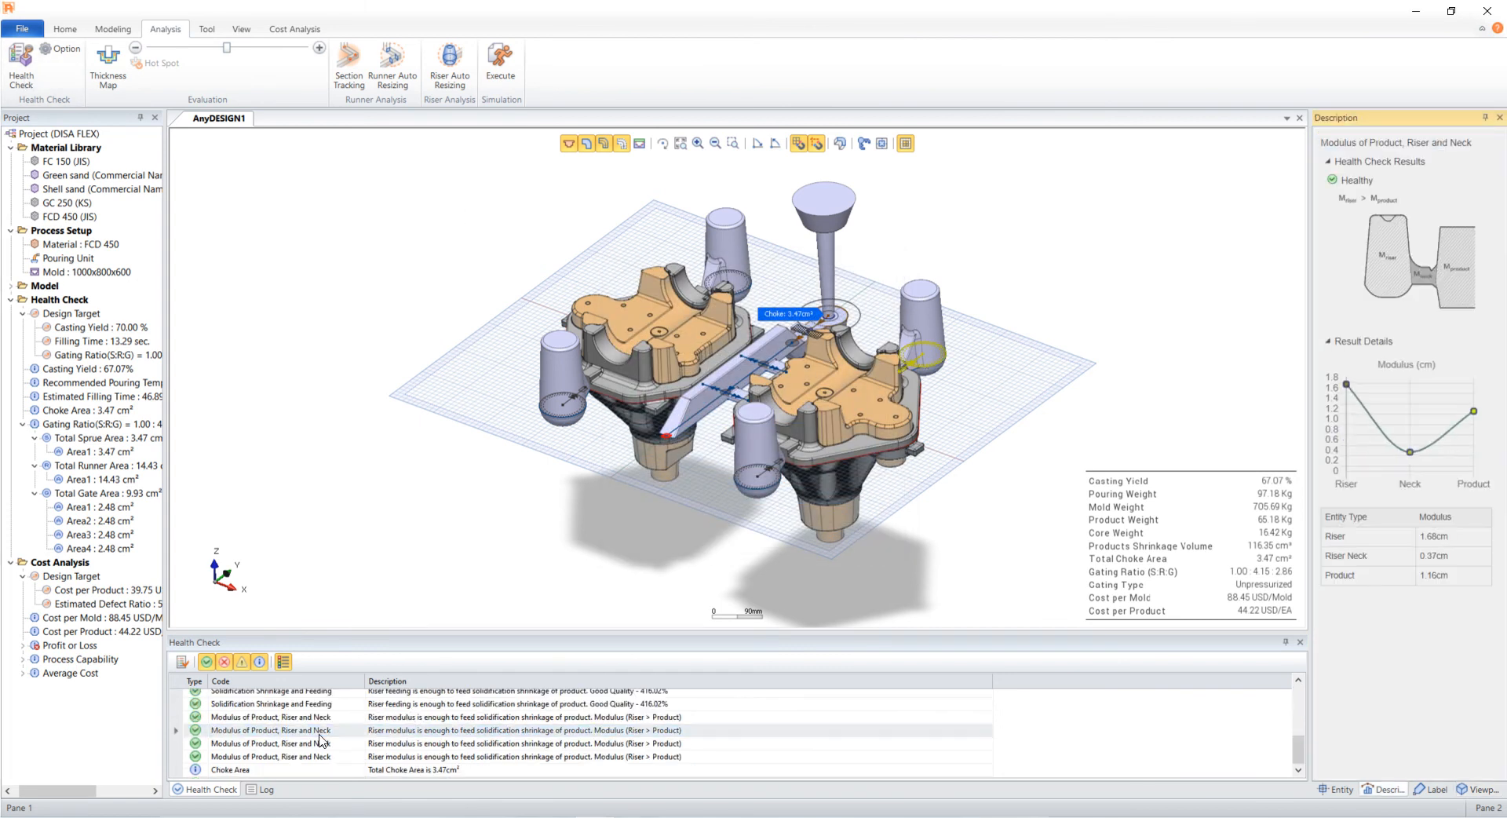
{"action": "scroll", "coordinate": [319, 740], "scroll_direction": "up", "scroll_amount": 2}
{"action": "left_click", "coordinate": [319, 731]}
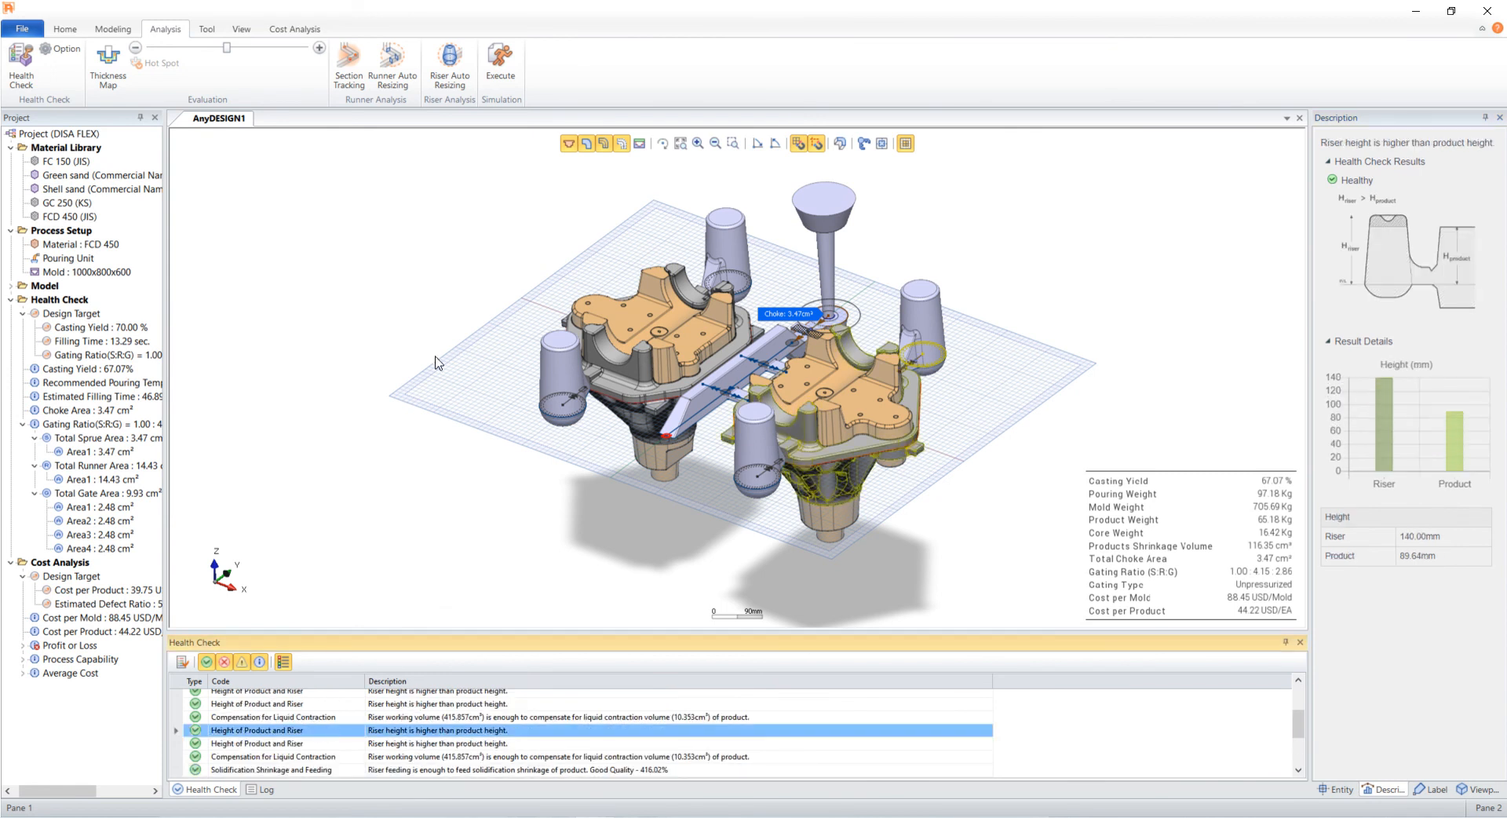
- Step through the runner cross sections with Section Tracking and close it
{"action": "left_click", "coordinate": [360, 74]}
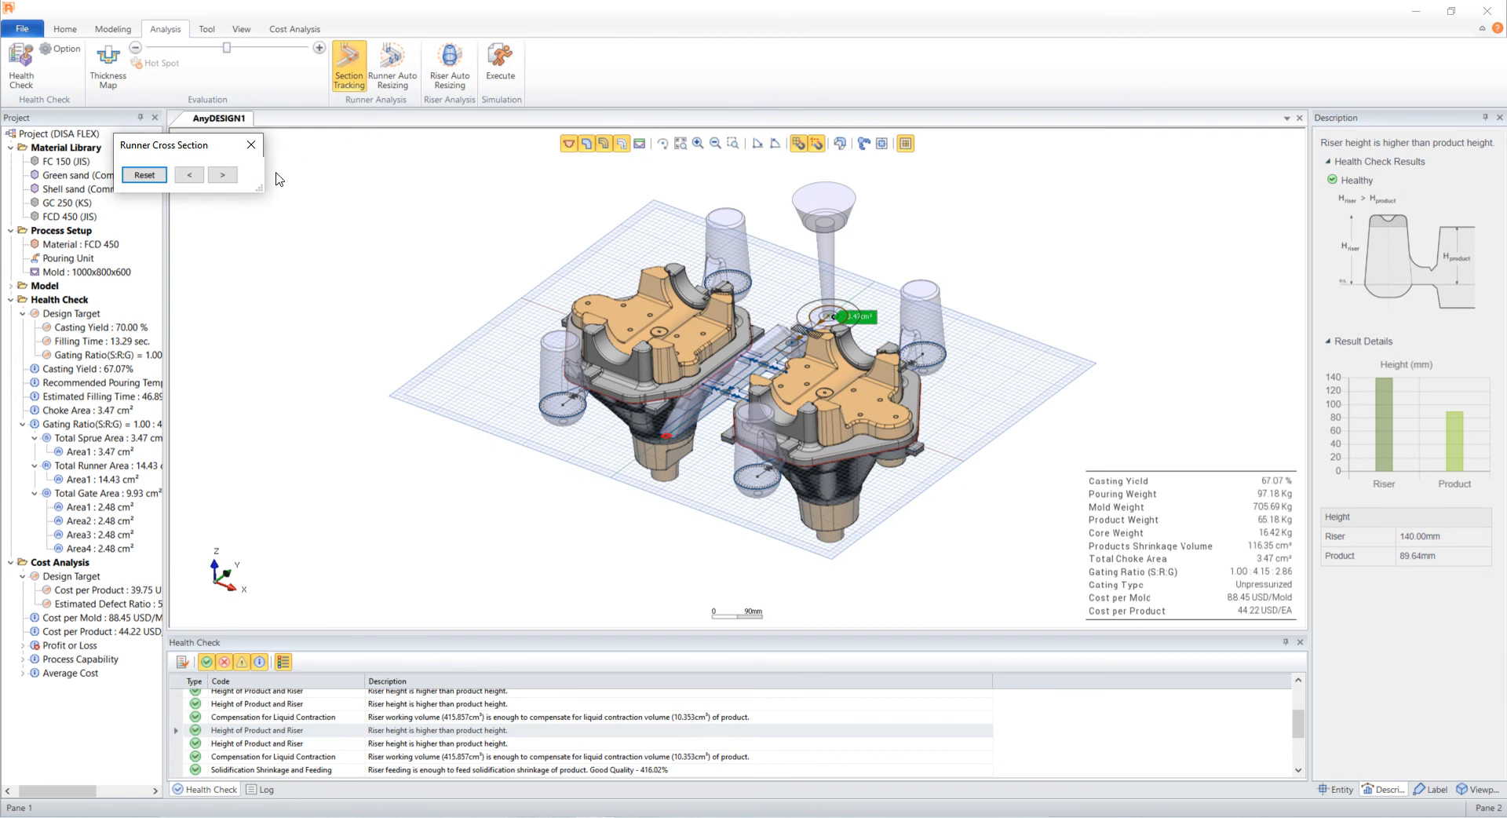
{"action": "left_click", "coordinate": [222, 175]}
{"action": "left_click", "coordinate": [228, 177]}
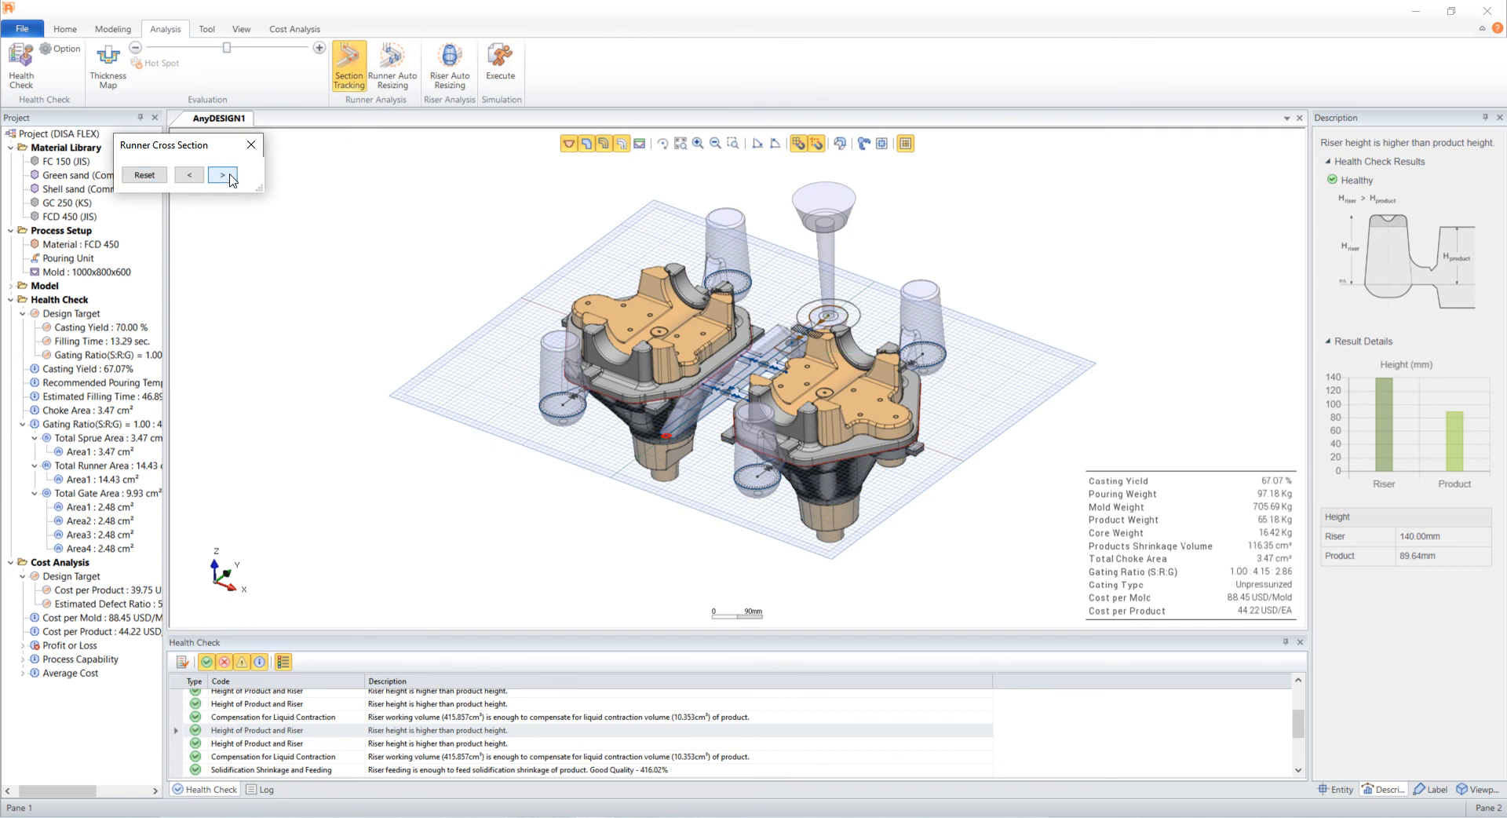
{"action": "left_click", "coordinate": [222, 175]}
{"action": "left_click", "coordinate": [223, 175]}
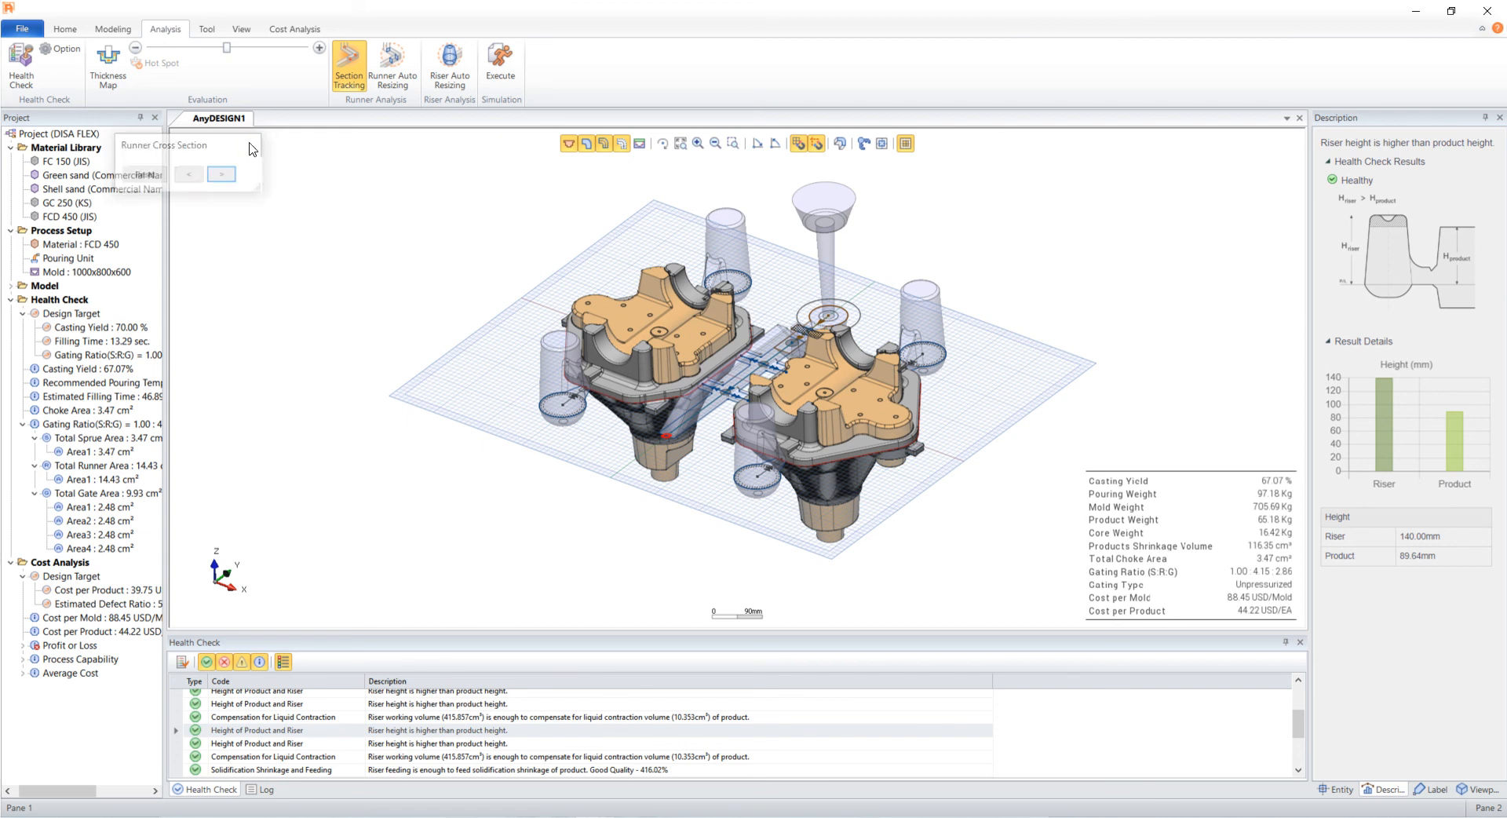
{"action": "left_click", "coordinate": [251, 145]}
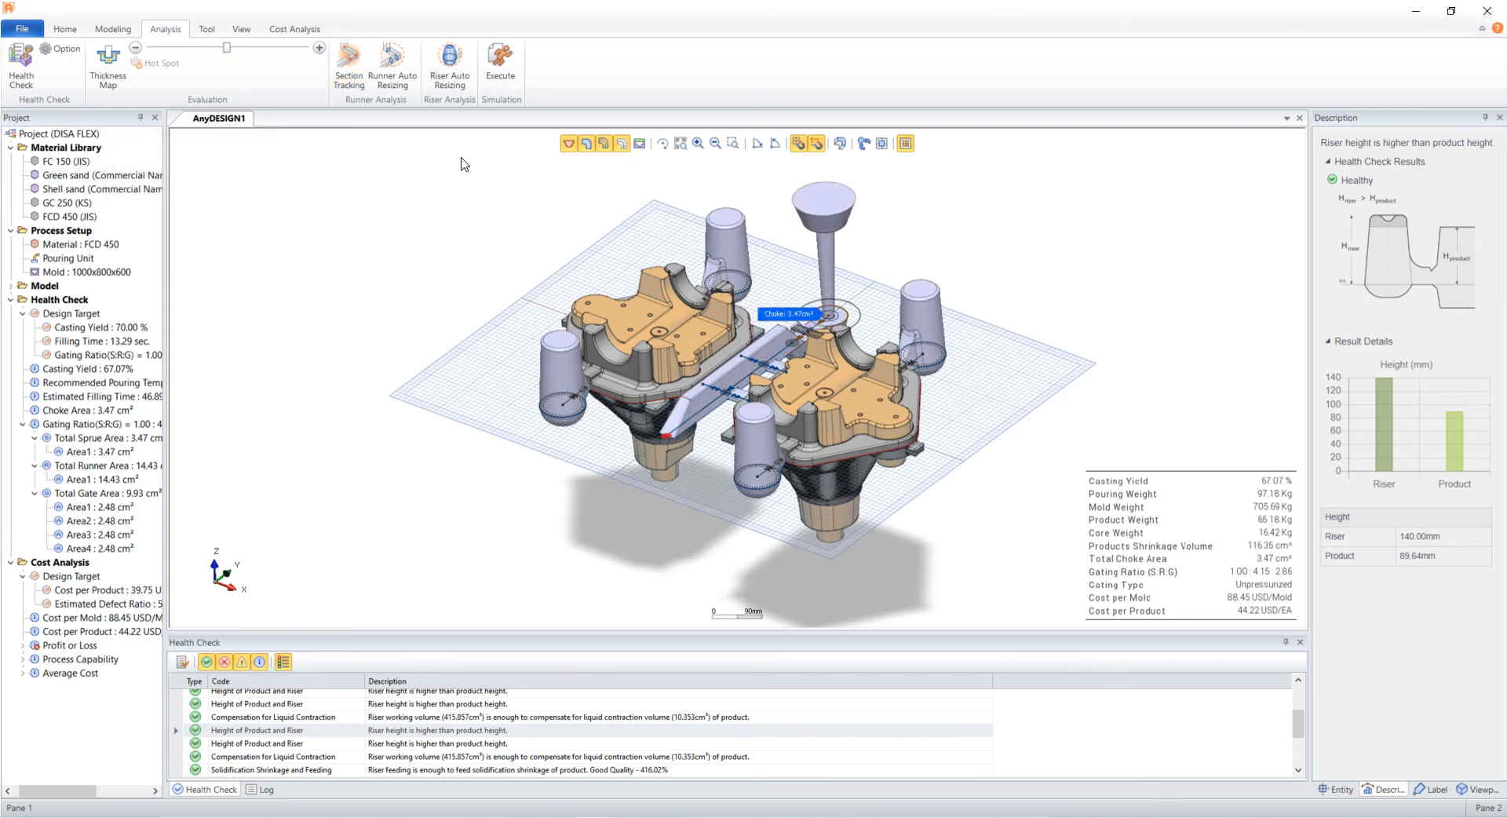
- Run Runner Auto Resizing with gating ratio 1 : 1.1 : 1.2 and filling time 15 sec, and apply the result
{"action": "left_click", "coordinate": [392, 63]}
{"action": "left_click_drag", "start_coordinate": [269, 320], "coordinate": [161, 324]}
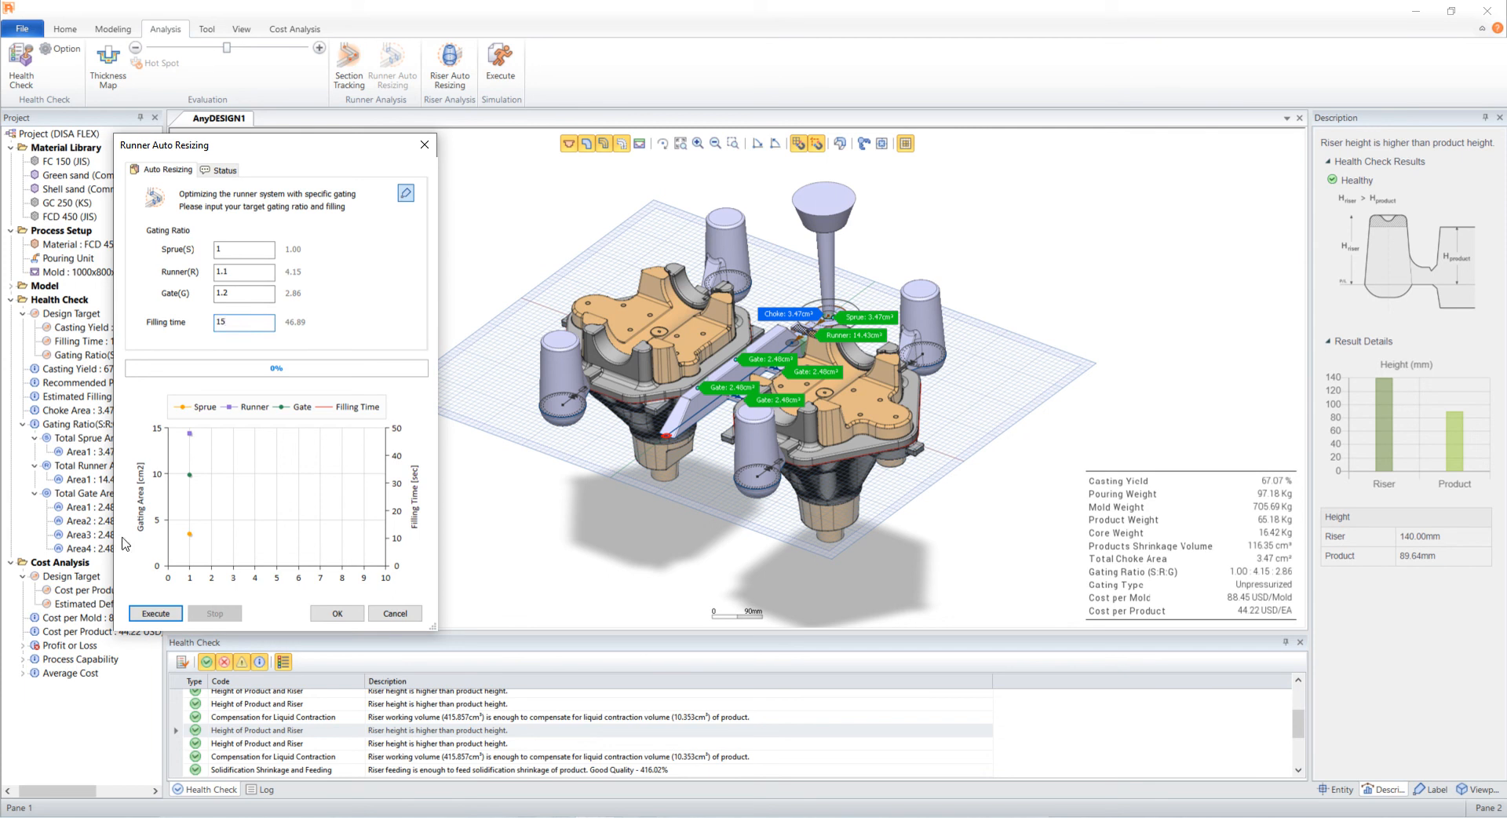
{"action": "left_click", "coordinate": [157, 614]}
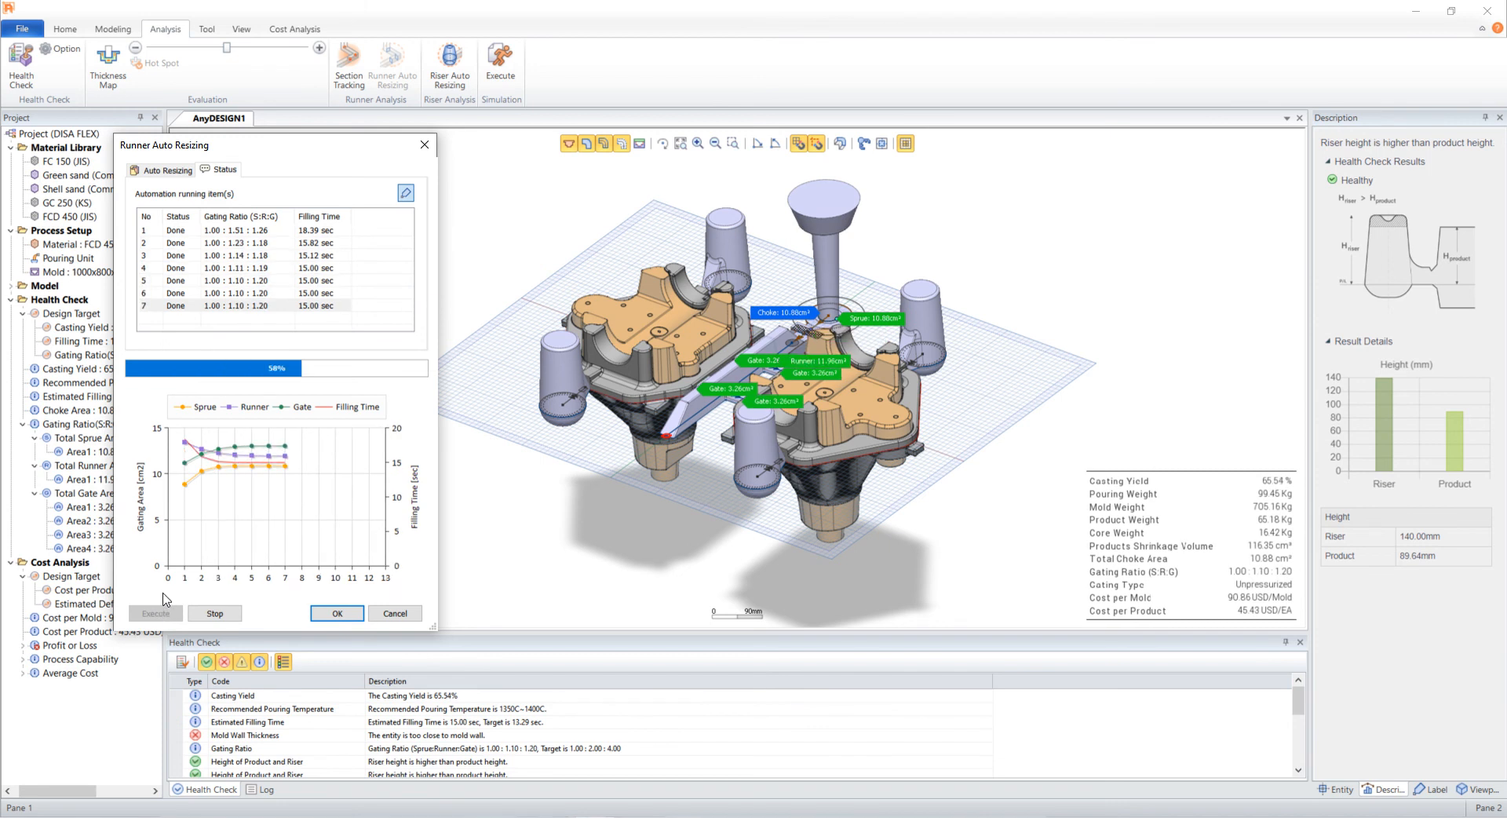
{"action": "left_click", "coordinate": [214, 613]}
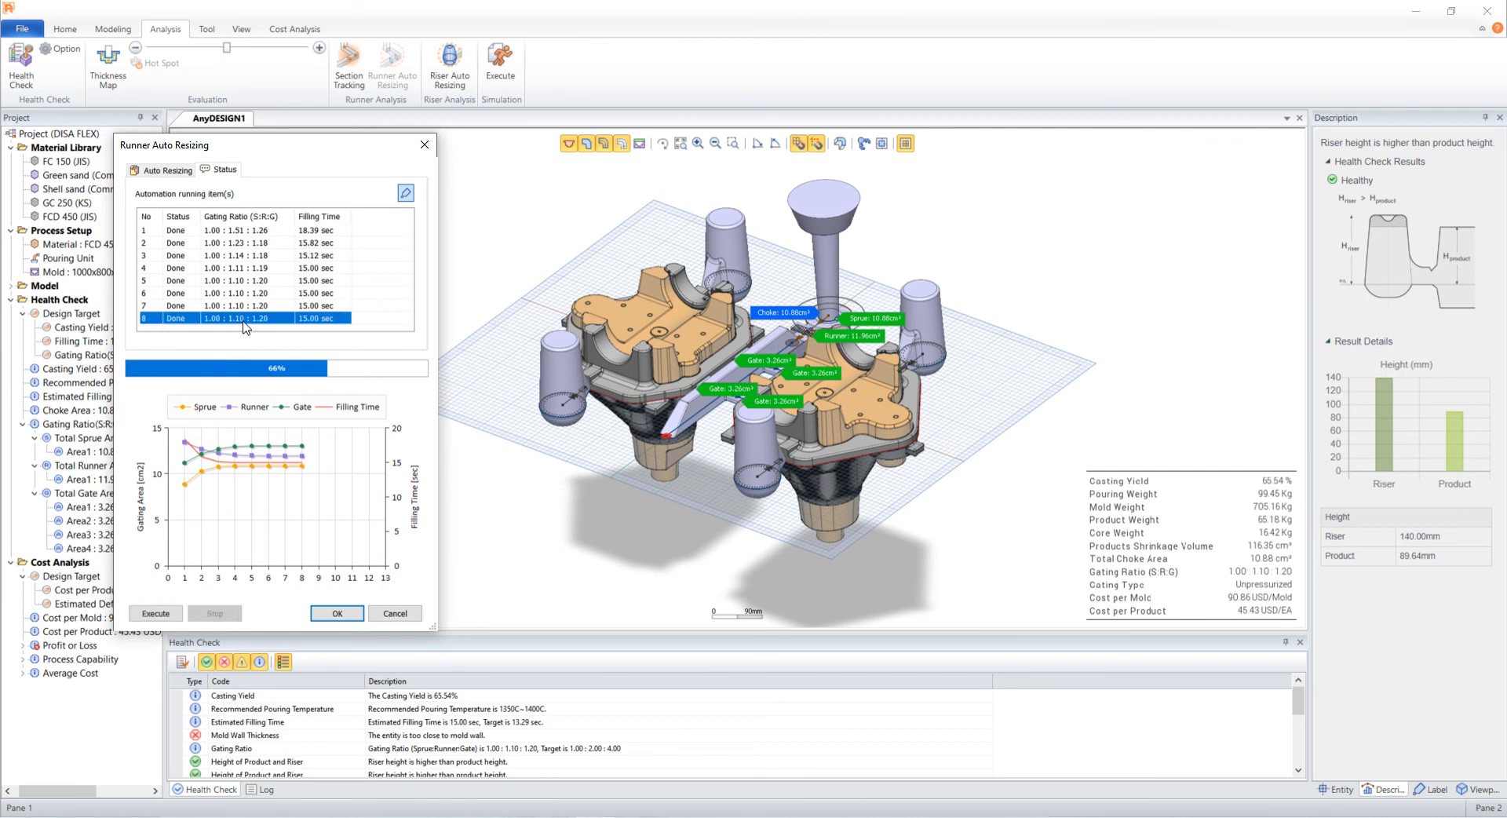
{"action": "left_click", "coordinate": [336, 613]}
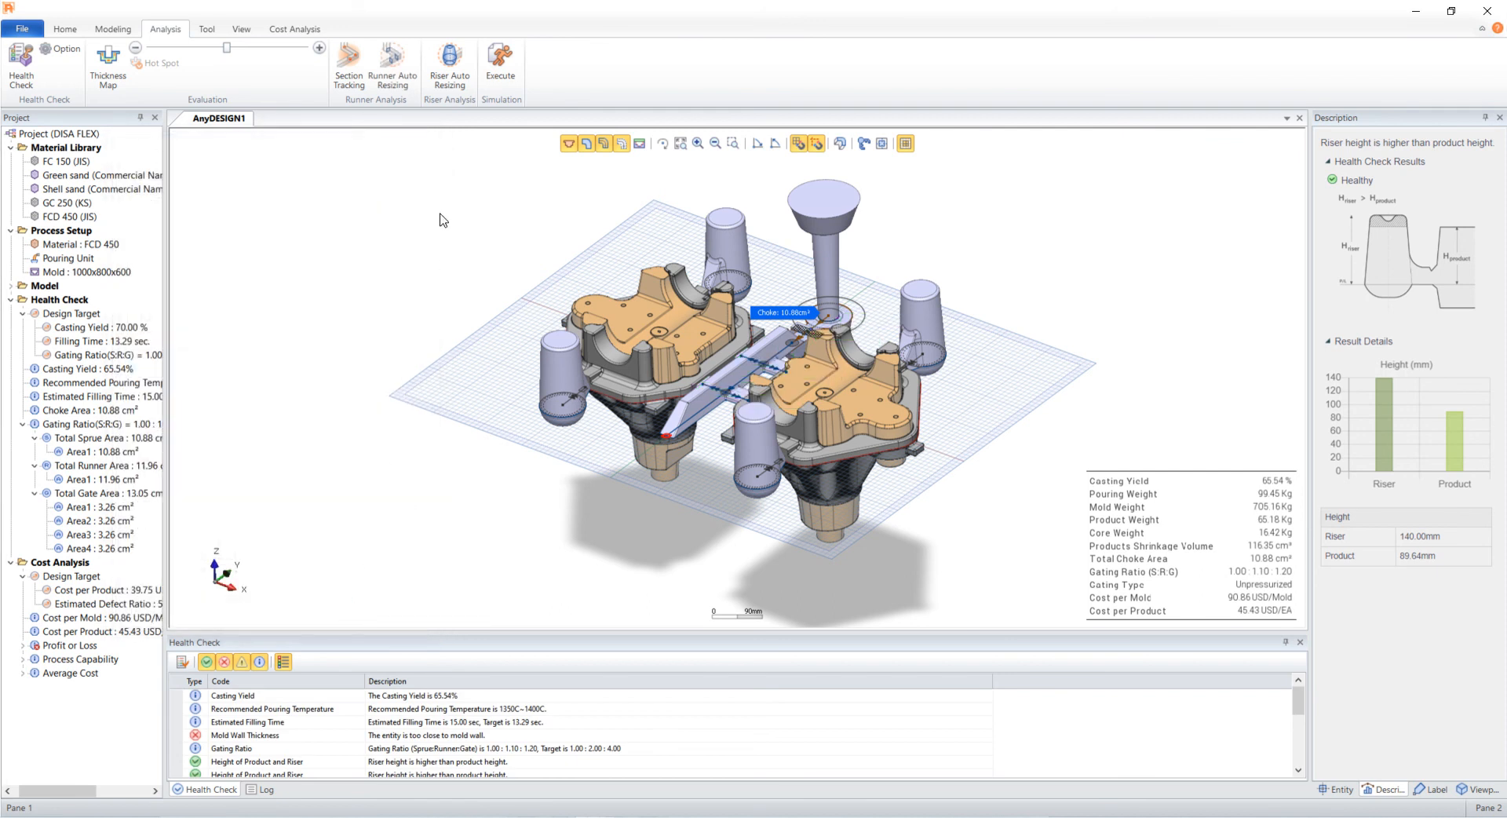
- Run Riser Auto Resizing with feeding ratio 1.40, modulus ratio 1.20 and 40 steps, and apply the final result
{"action": "left_click", "coordinate": [461, 75]}
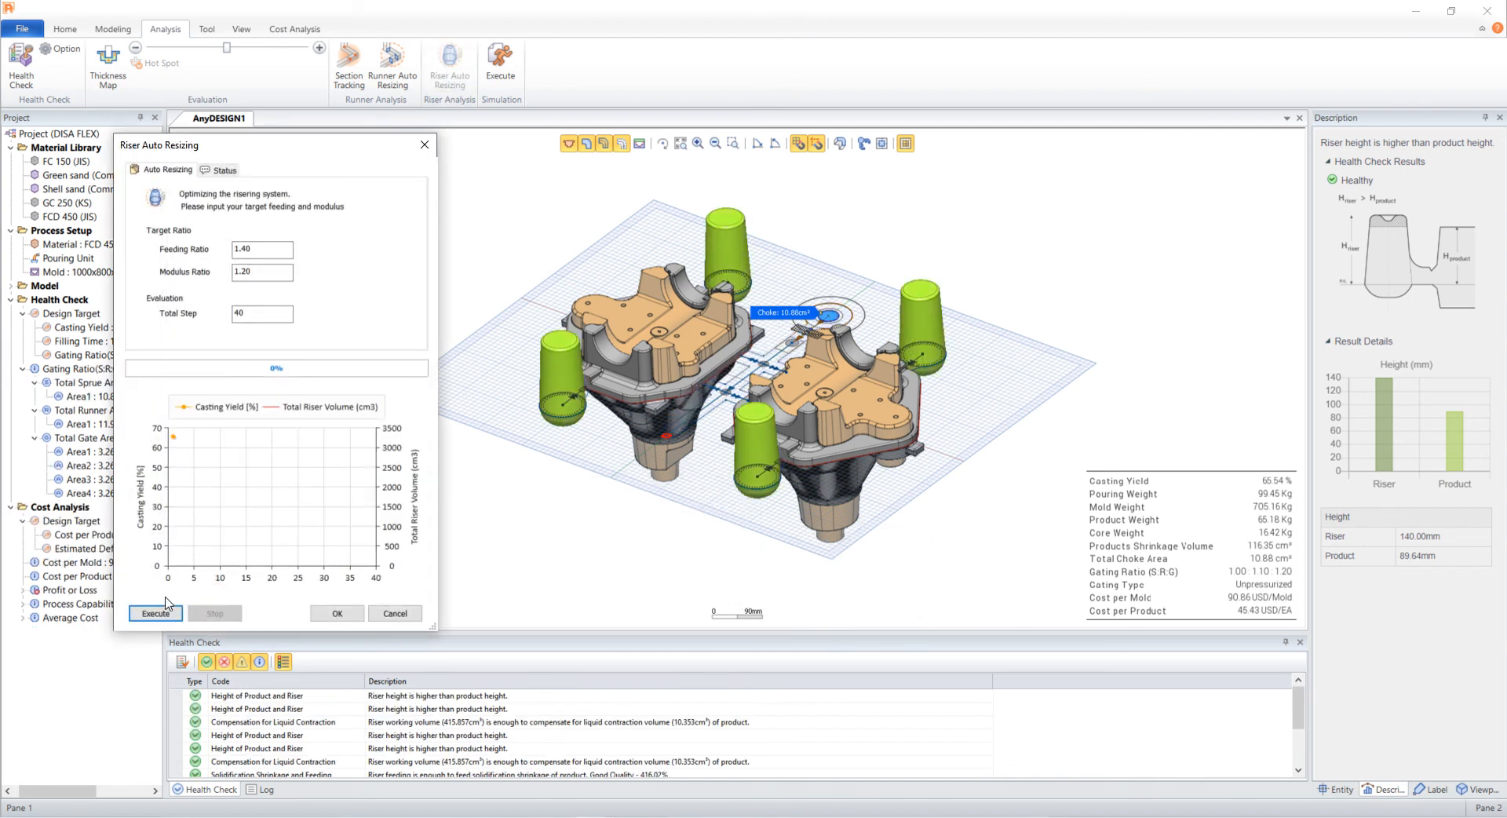
{"action": "left_click", "coordinate": [167, 613]}
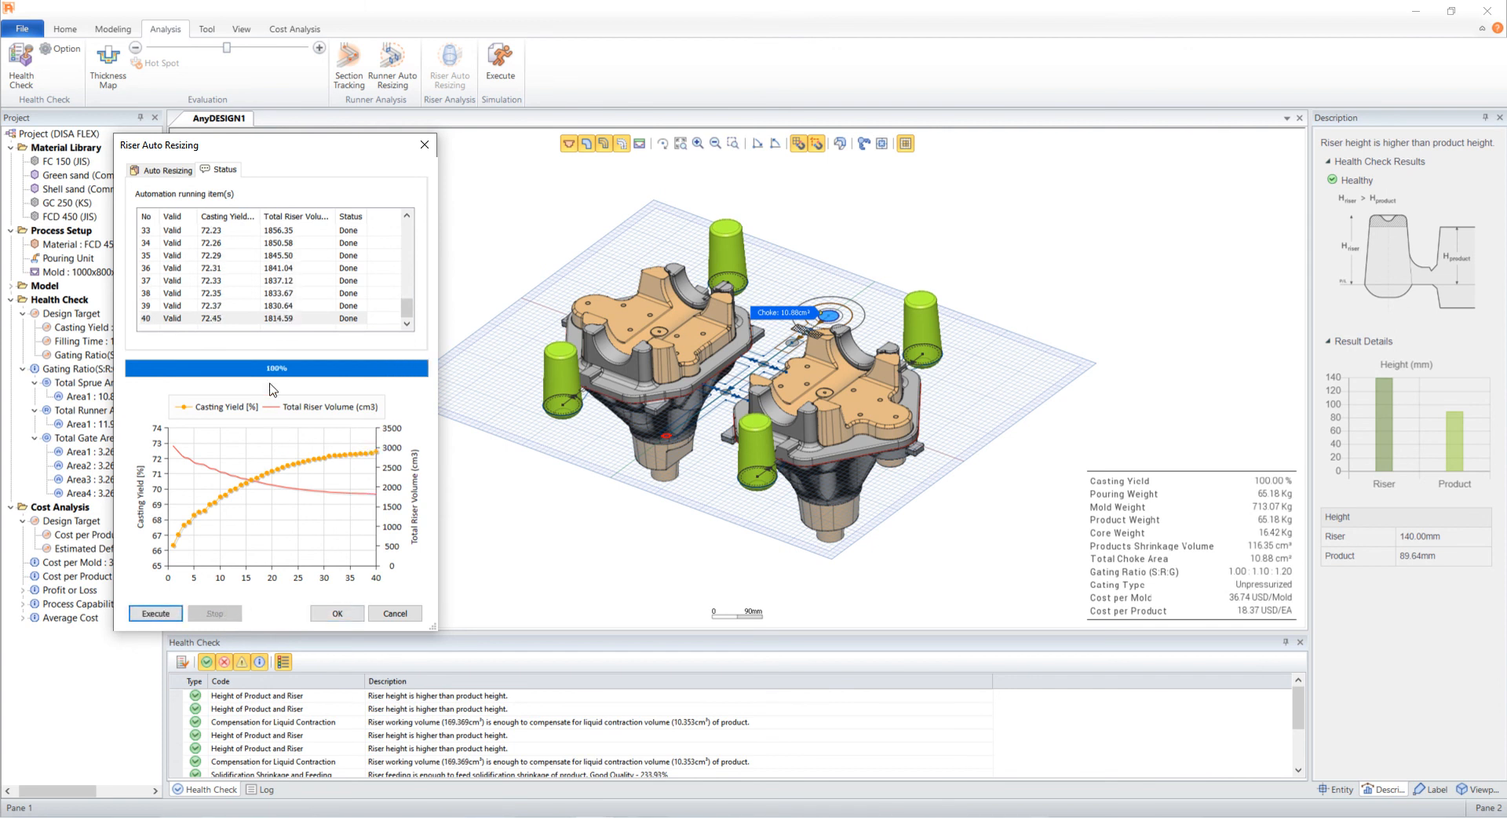
{"action": "left_click", "coordinate": [265, 320]}
{"action": "left_click", "coordinate": [340, 615]}
- Launch the simulation to open the casting in anyPRE and rotate the model
{"action": "left_click", "coordinate": [500, 61]}
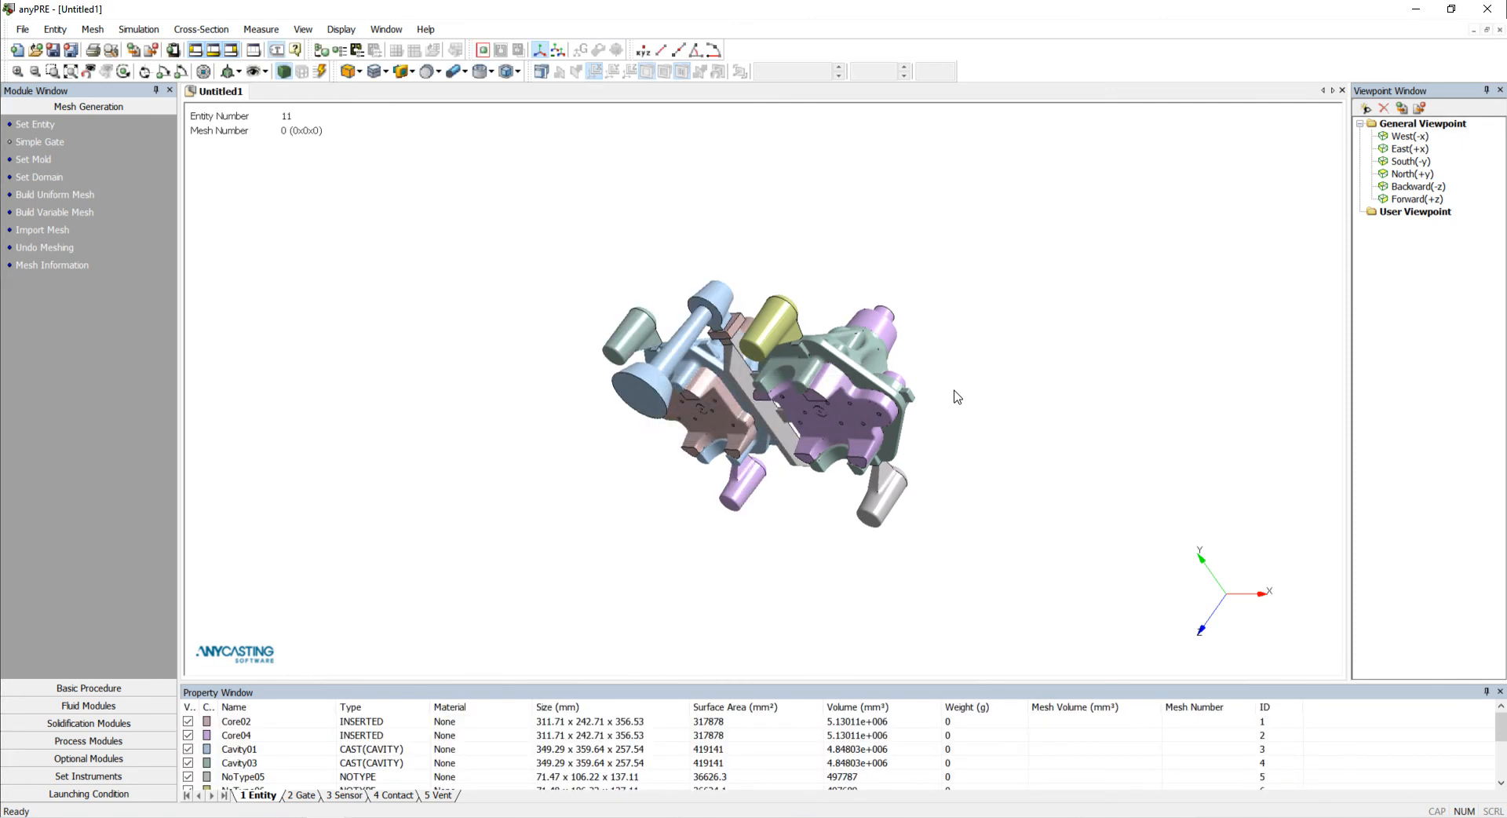
{"action": "left_click_drag", "start_coordinate": [721, 343], "coordinate": [744, 240]}
{"action": "left_click_drag", "start_coordinate": [877, 416], "coordinate": [671, 336]}
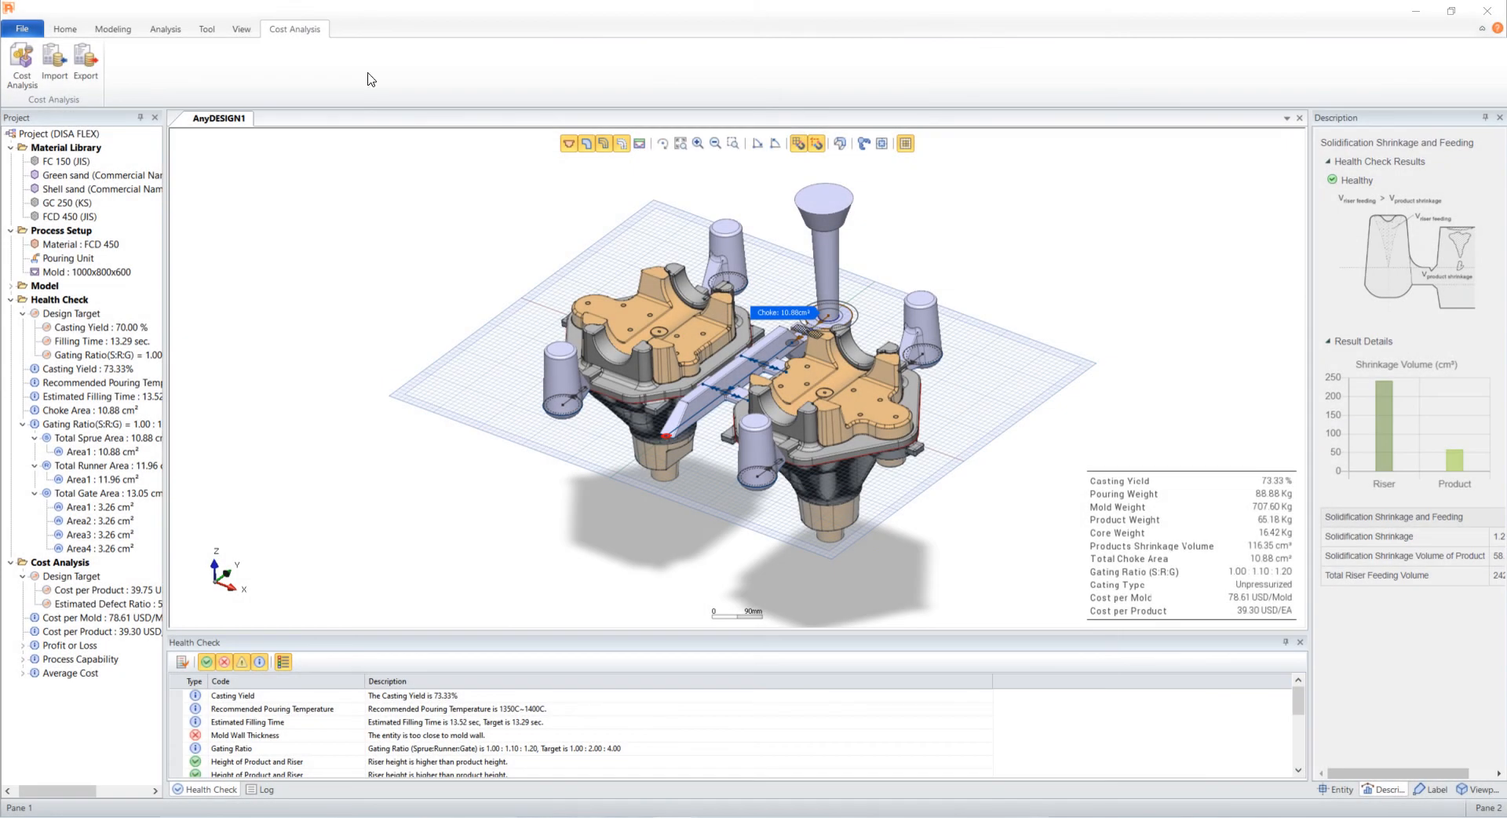
- Open Cost Analysis settings and set the secondary currency date to 11/5/2020
{"action": "left_click", "coordinate": [22, 67]}
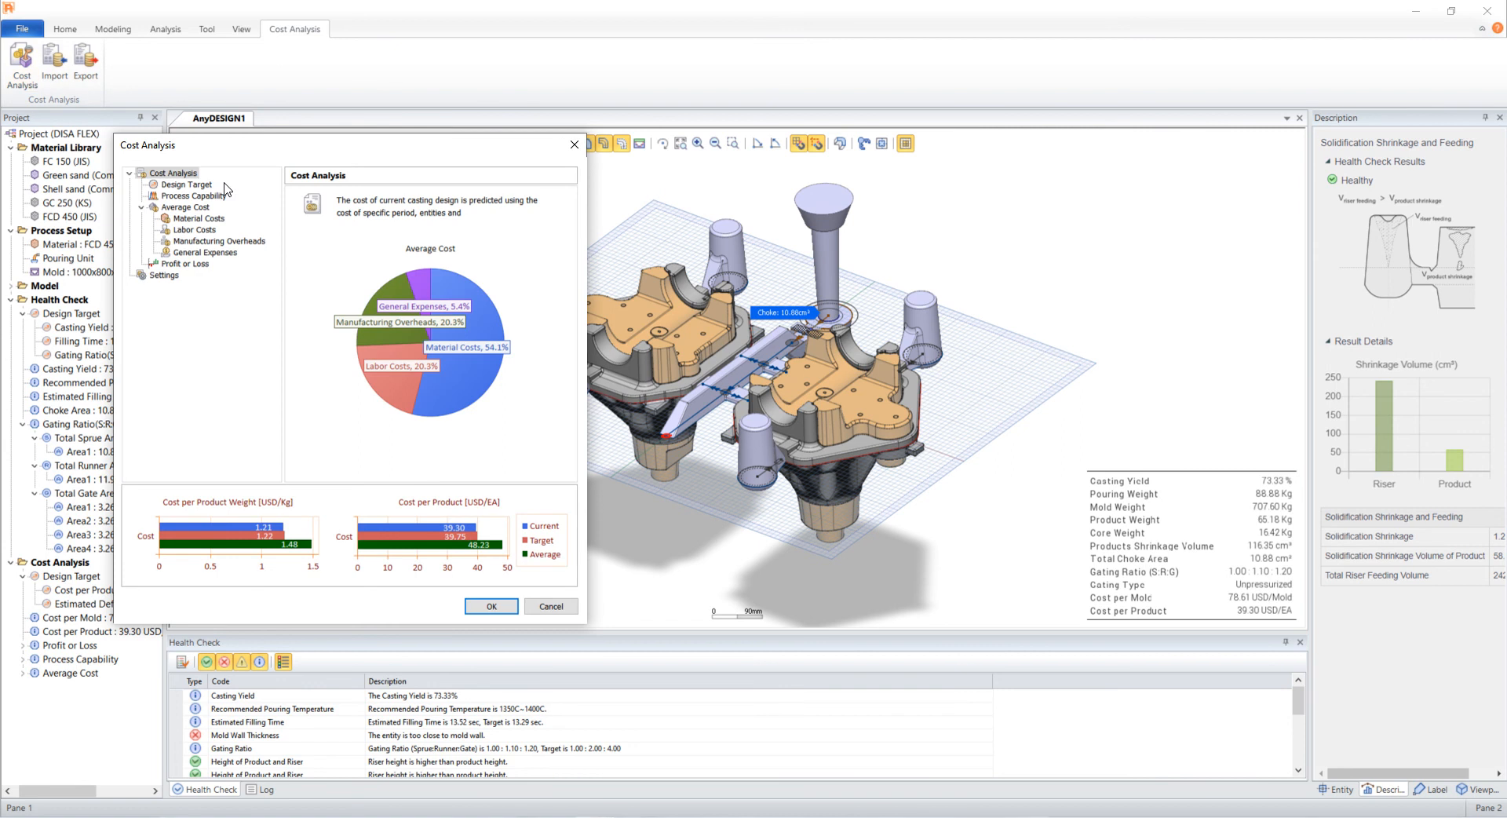
{"action": "left_click", "coordinate": [161, 275]}
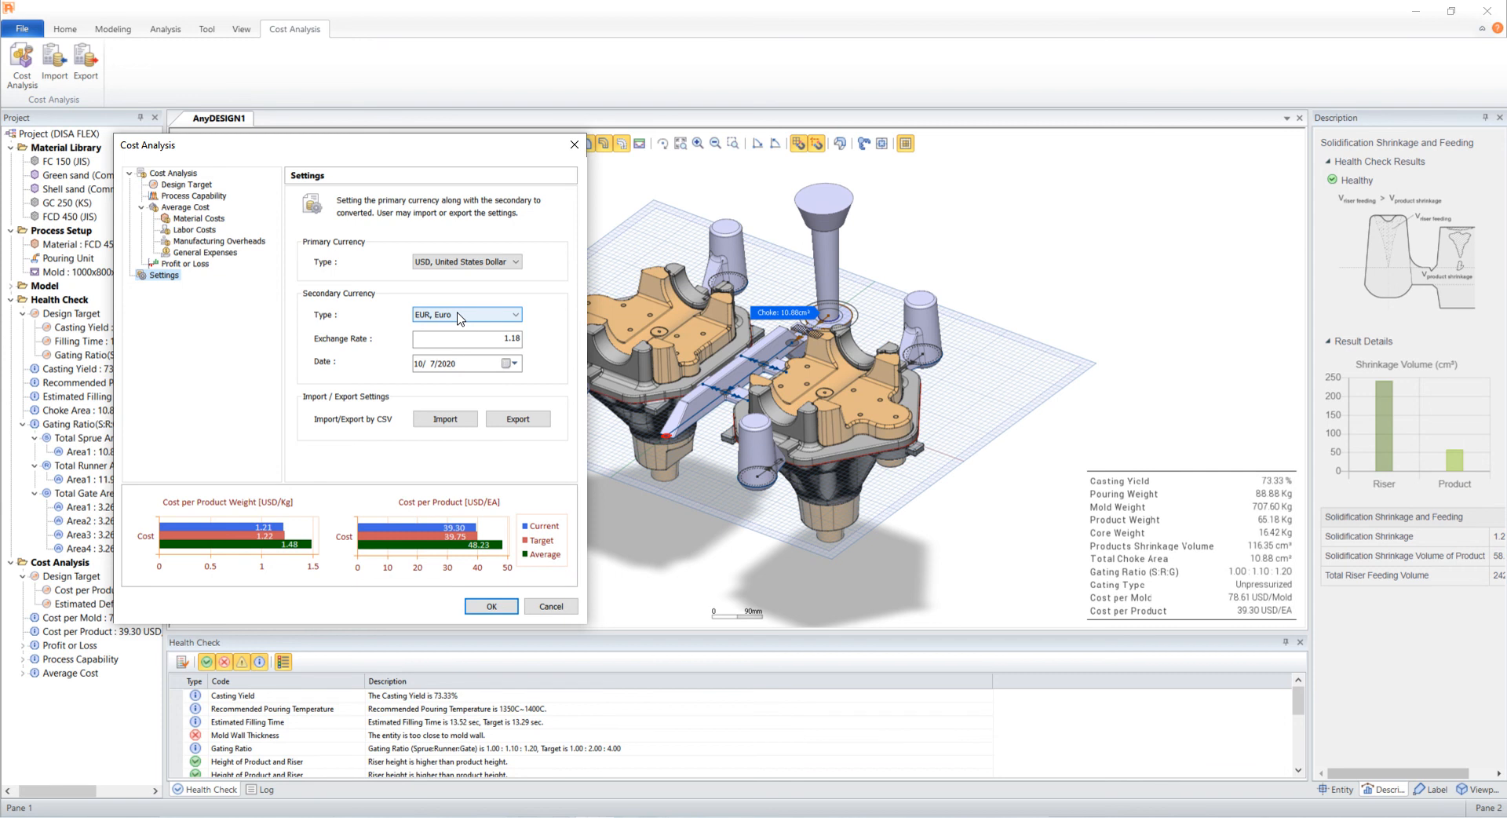
{"action": "left_click", "coordinate": [469, 364]}
{"action": "left_click", "coordinate": [507, 365]}
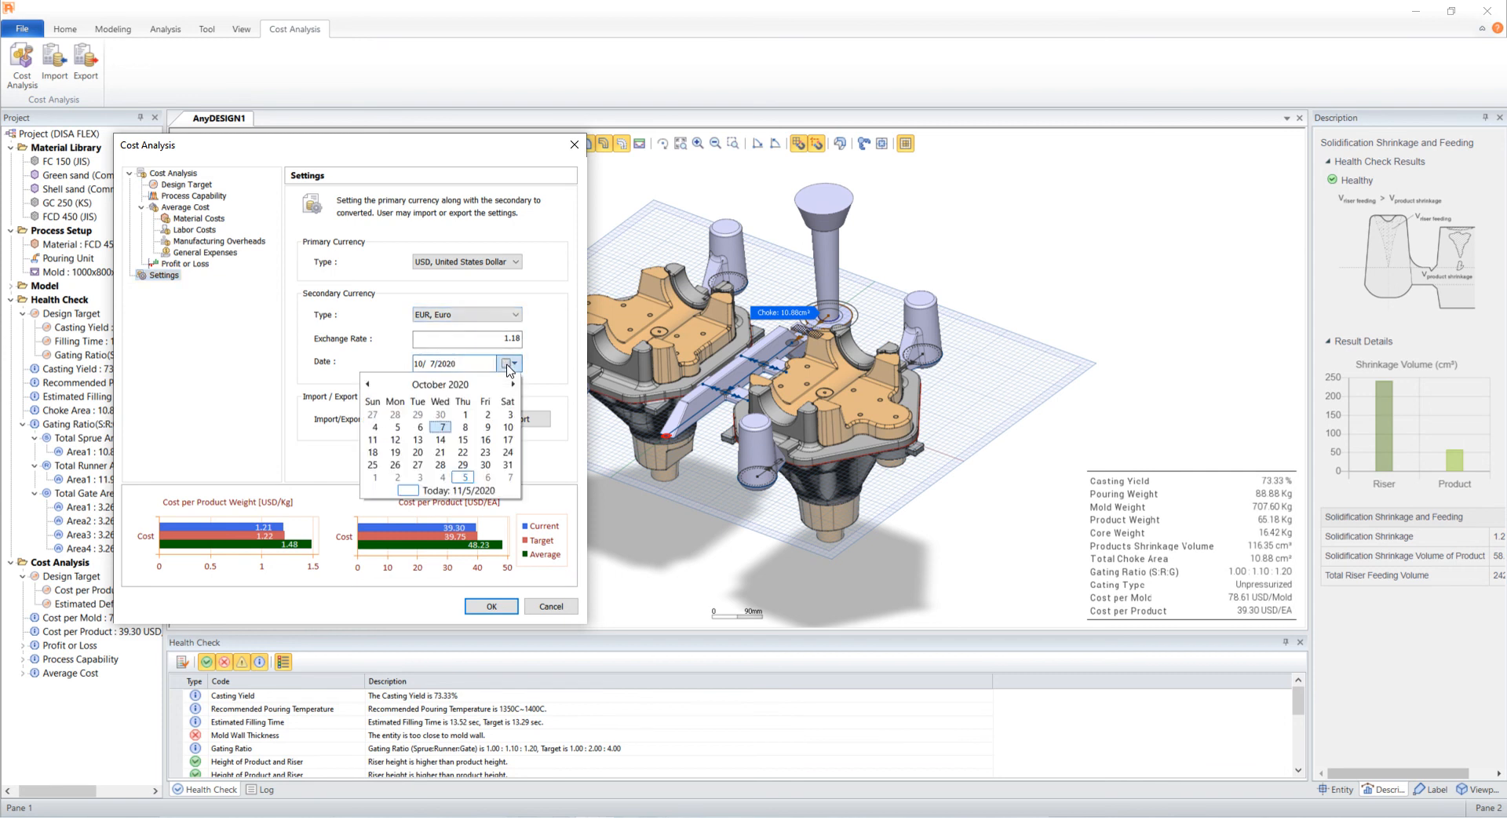
{"action": "left_click", "coordinate": [512, 384]}
{"action": "left_click", "coordinate": [466, 425]}
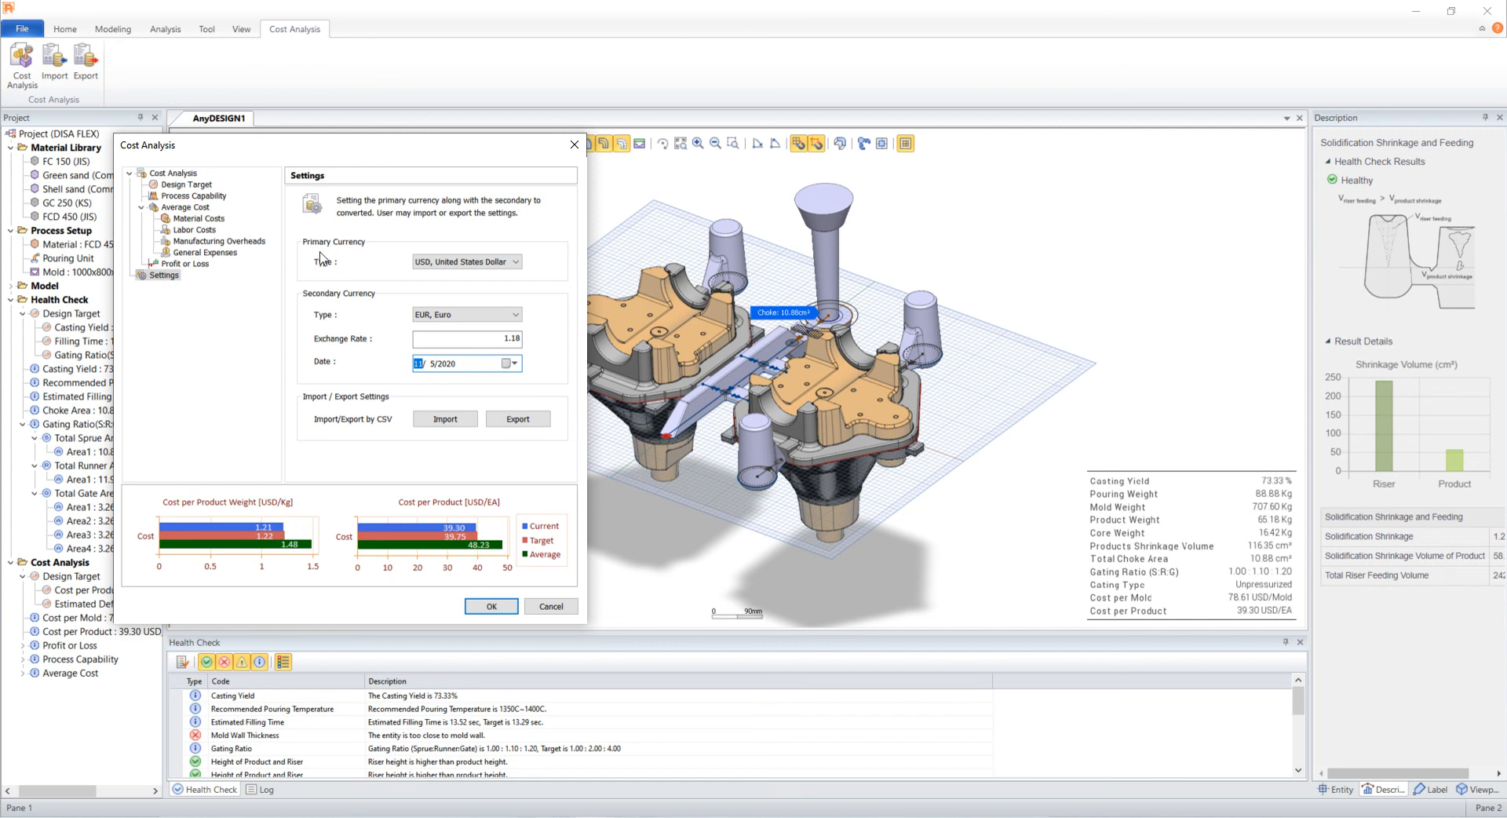
- Review the cost analysis pages from design target through cost breakdowns to profit or loss, and close the dialog
{"action": "left_click", "coordinate": [201, 185]}
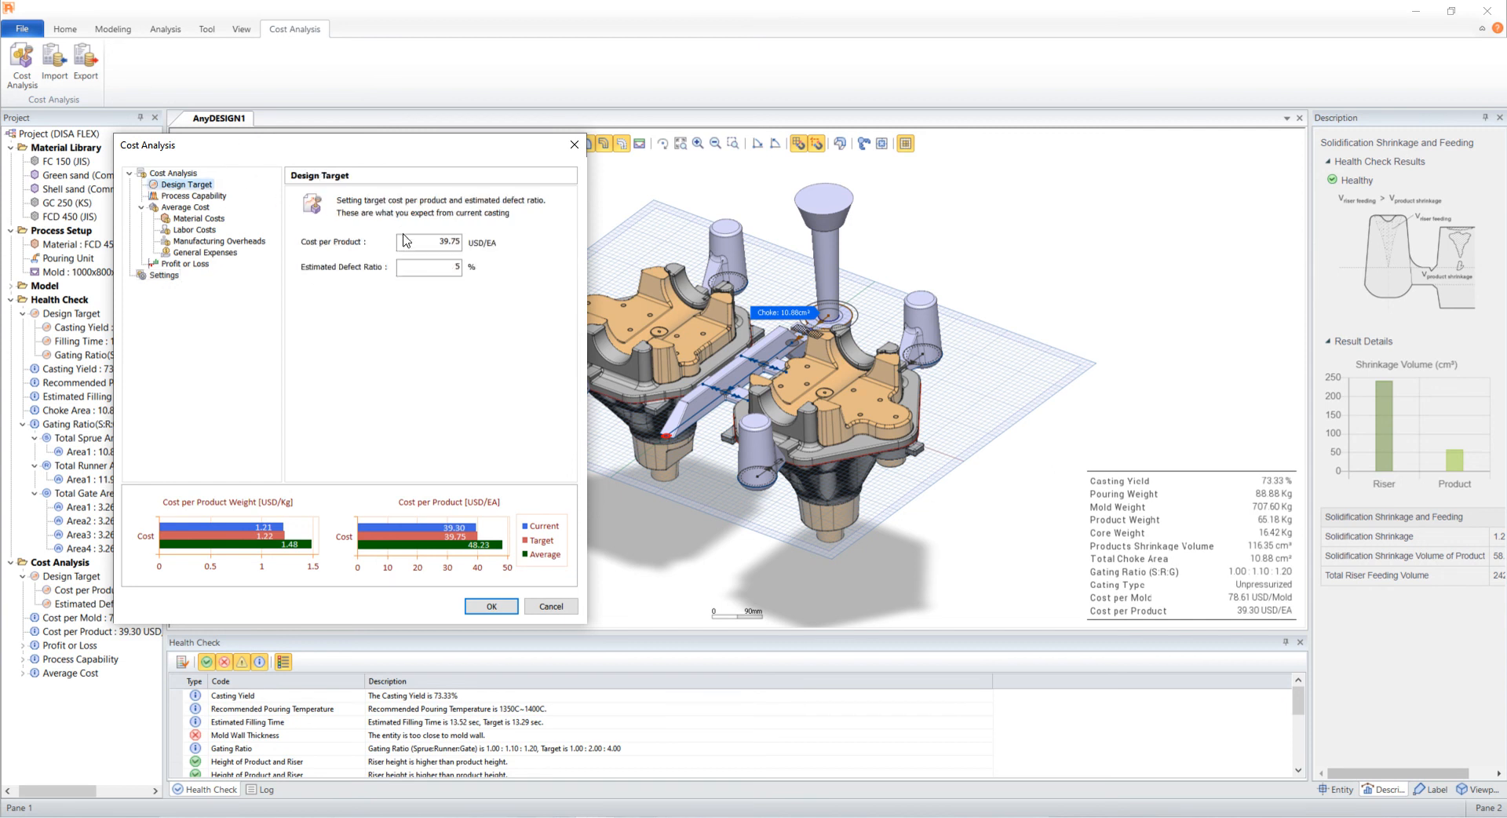
{"action": "left_click", "coordinate": [213, 198]}
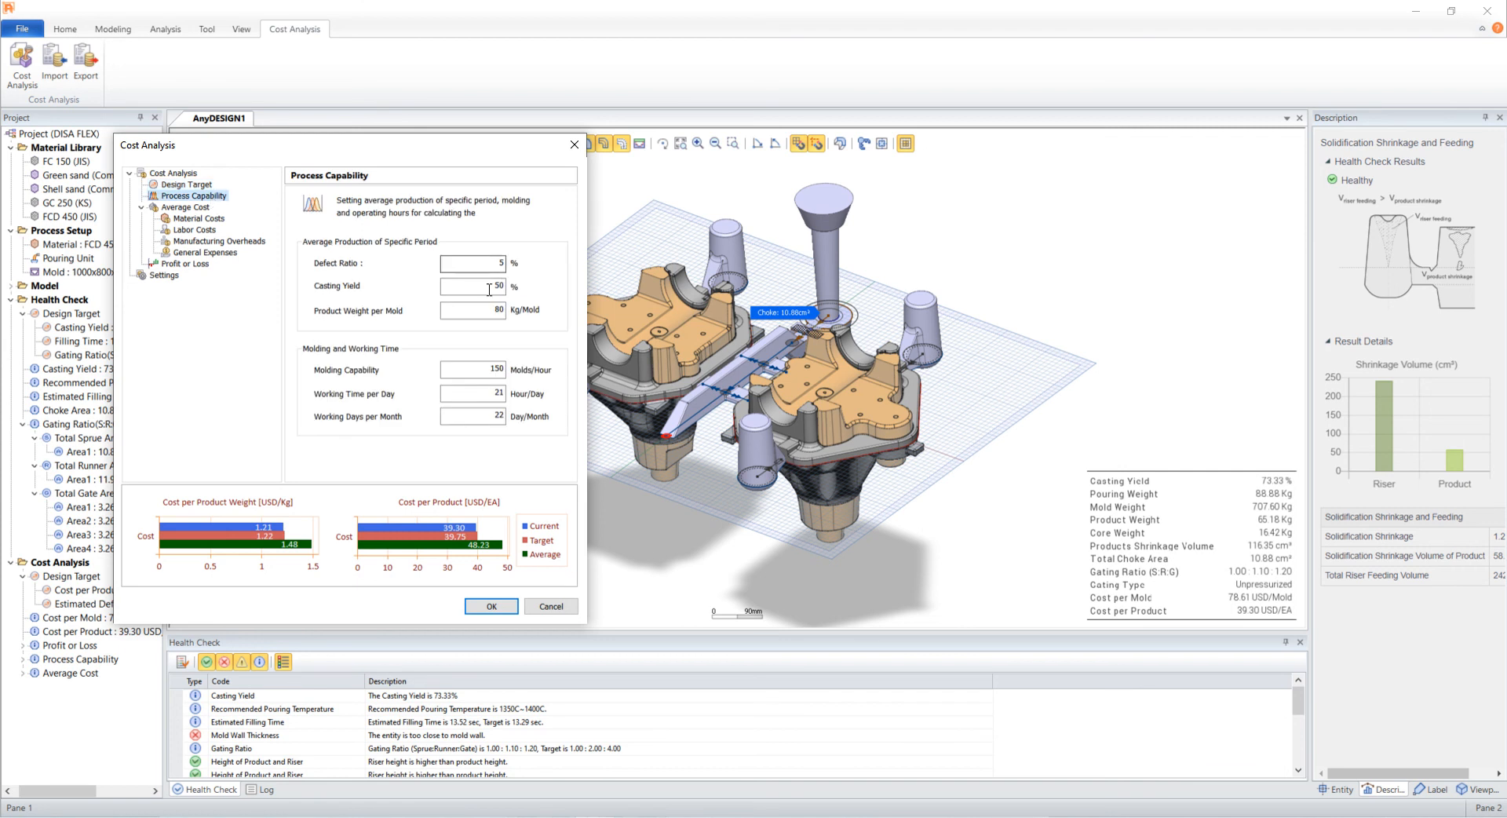
{"action": "left_click", "coordinate": [503, 309]}
{"action": "left_click", "coordinate": [197, 209]}
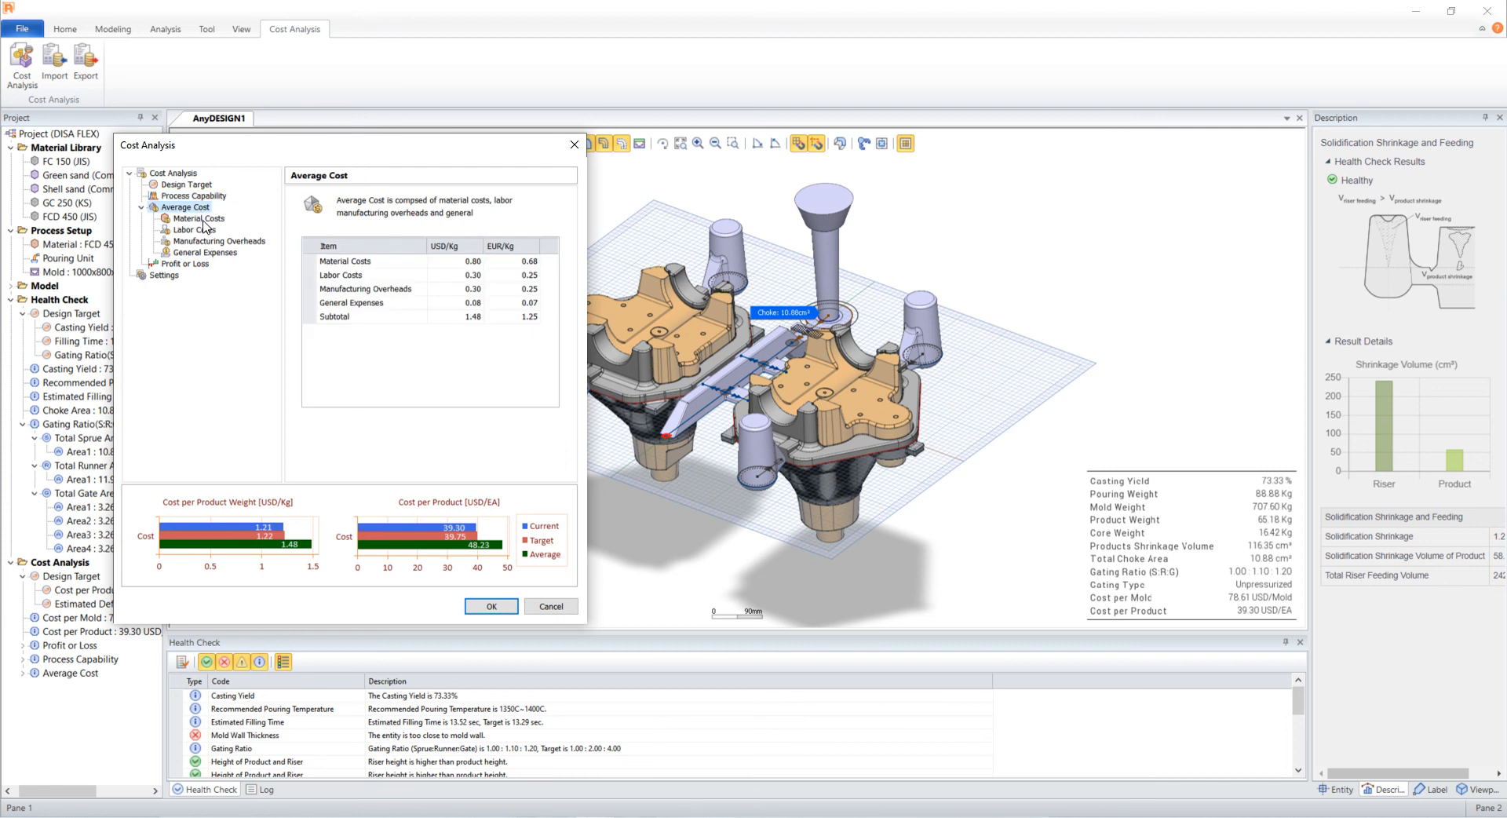
{"action": "left_click", "coordinate": [200, 219]}
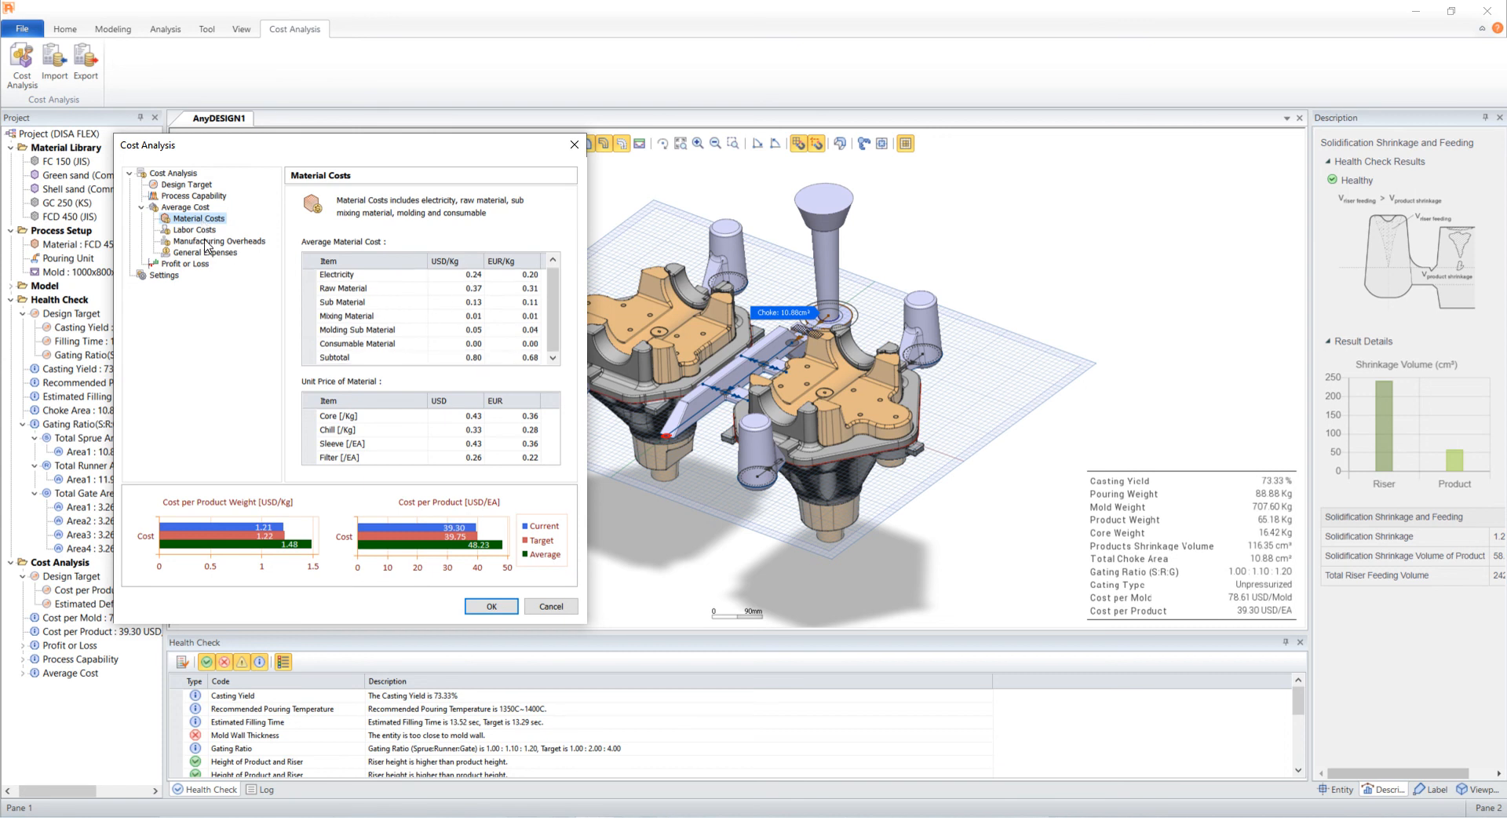
{"action": "left_click", "coordinate": [204, 230]}
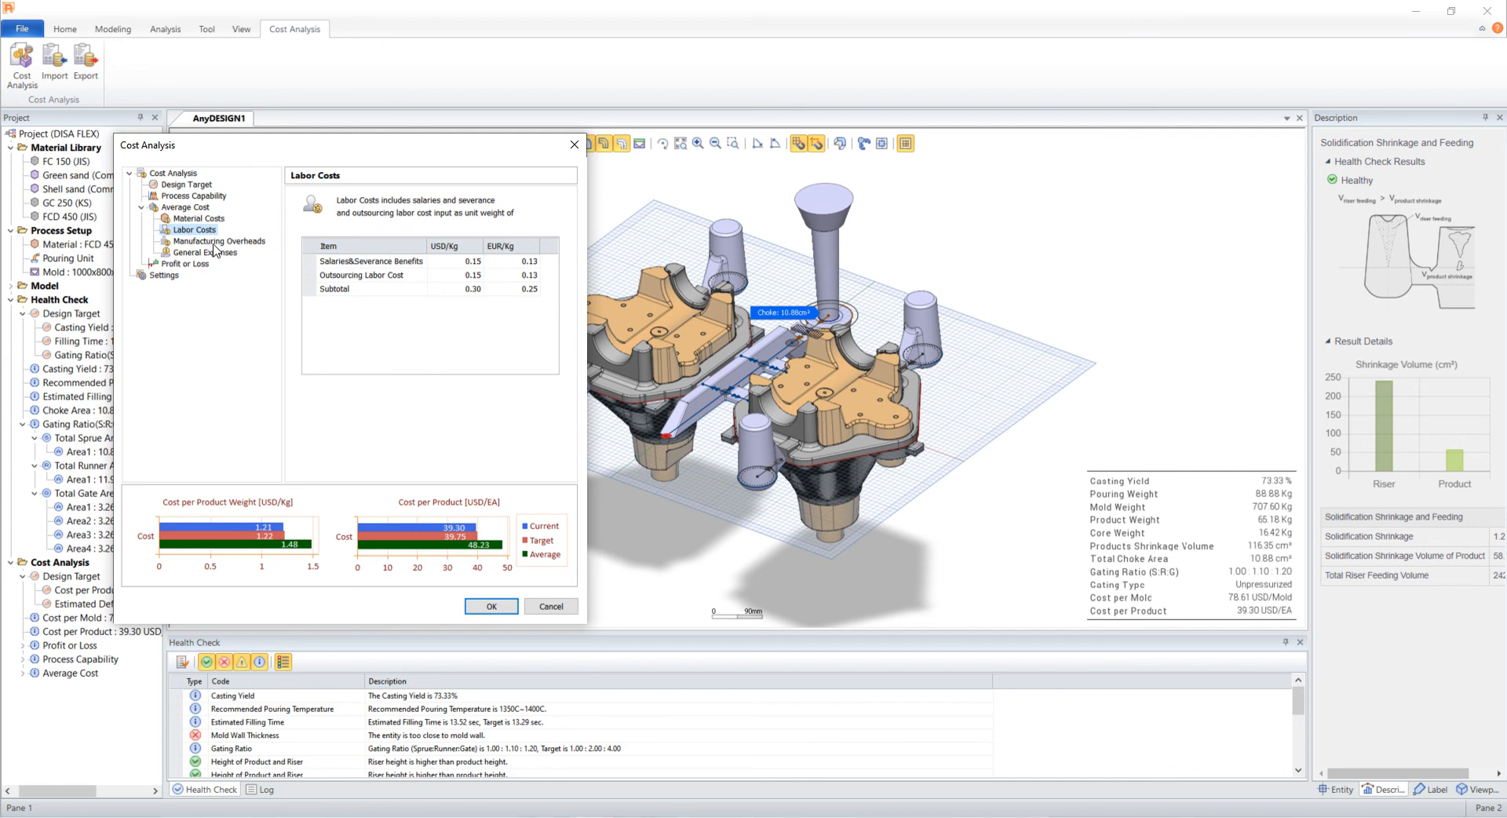
{"action": "left_click", "coordinate": [213, 241]}
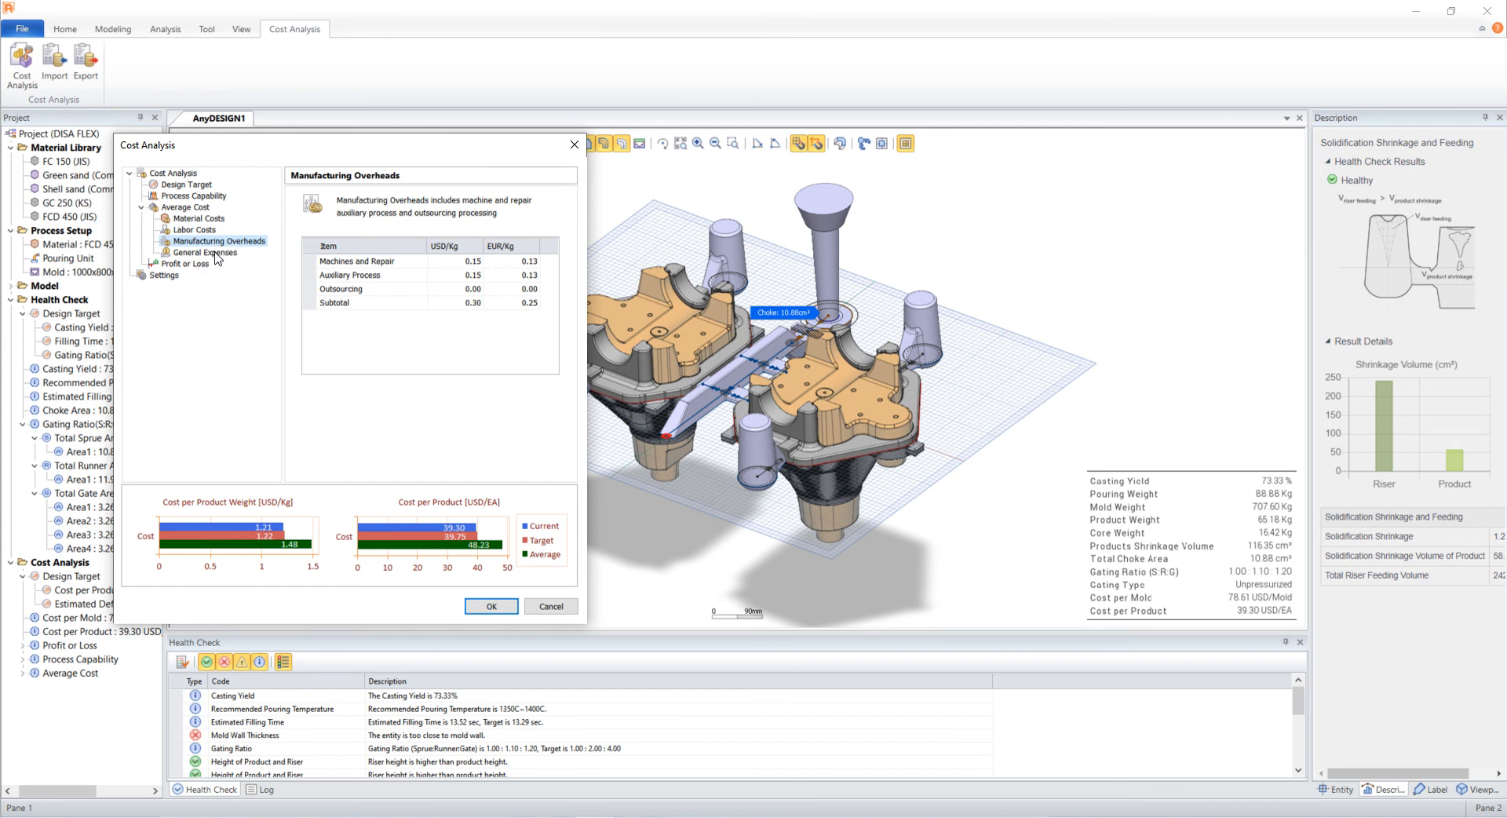
{"action": "left_click", "coordinate": [215, 254]}
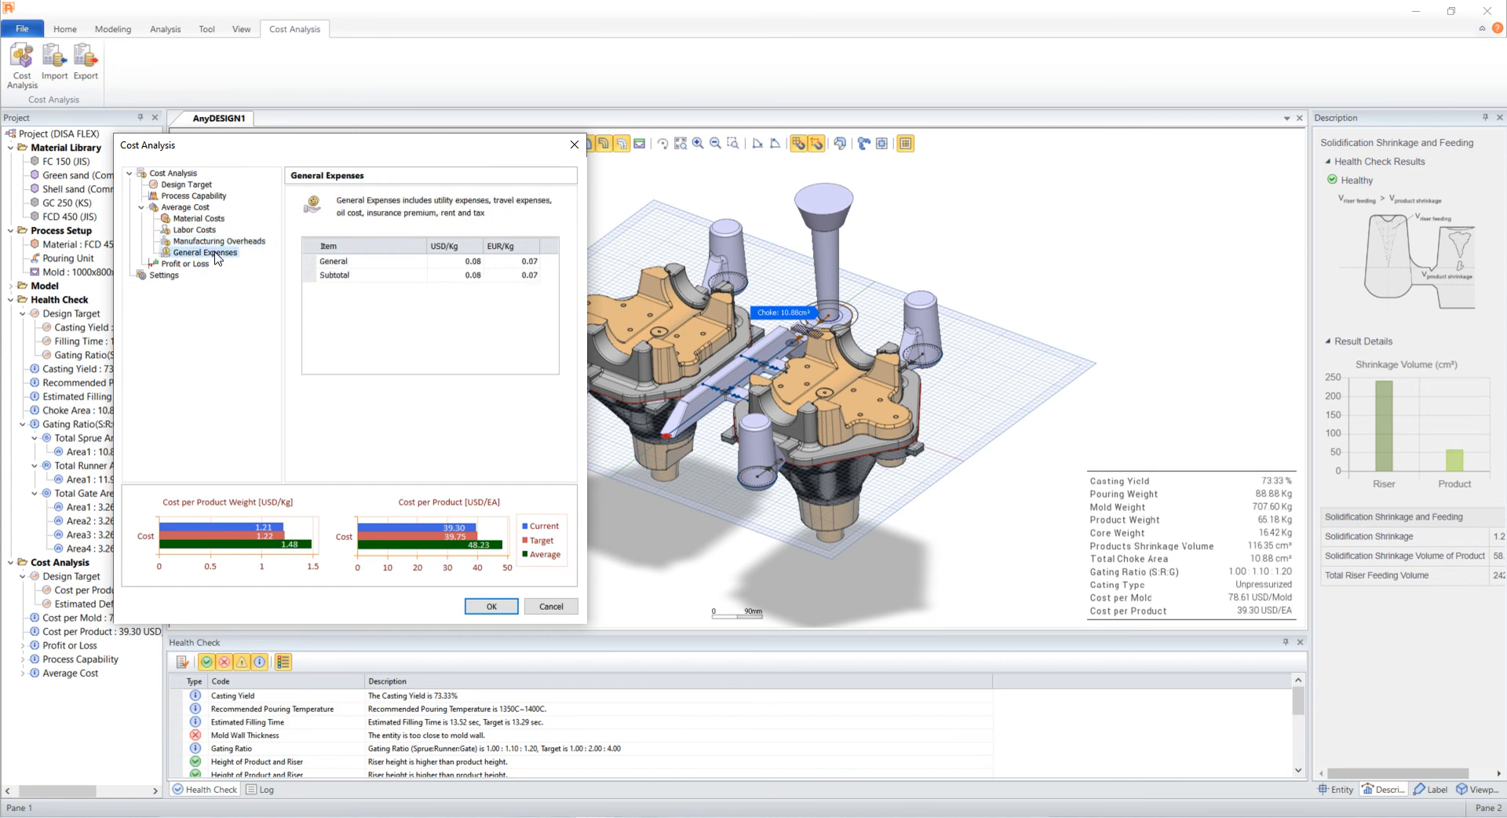
{"action": "left_click", "coordinate": [205, 267]}
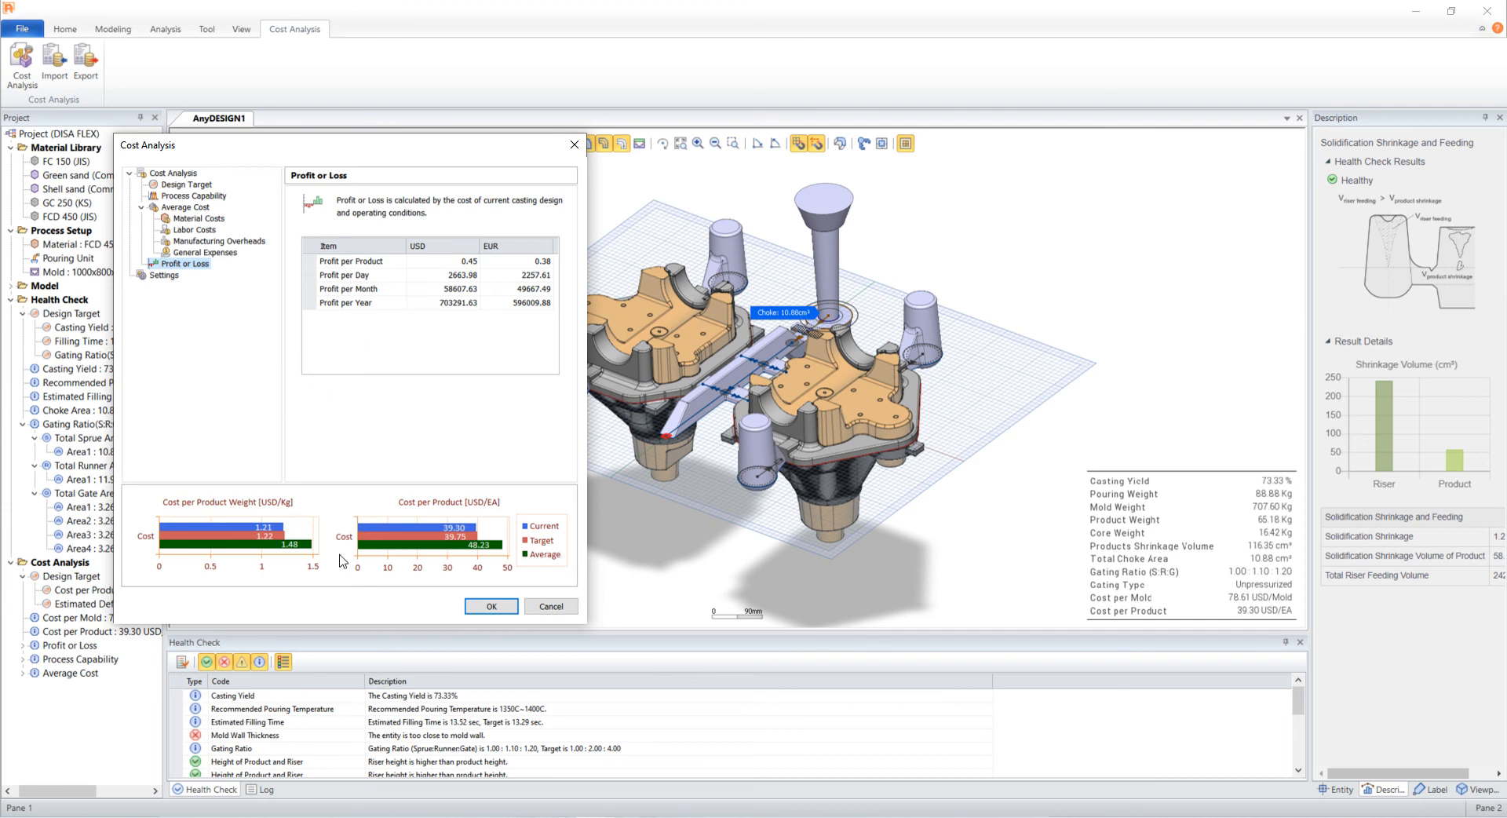
{"action": "left_click", "coordinate": [515, 611]}
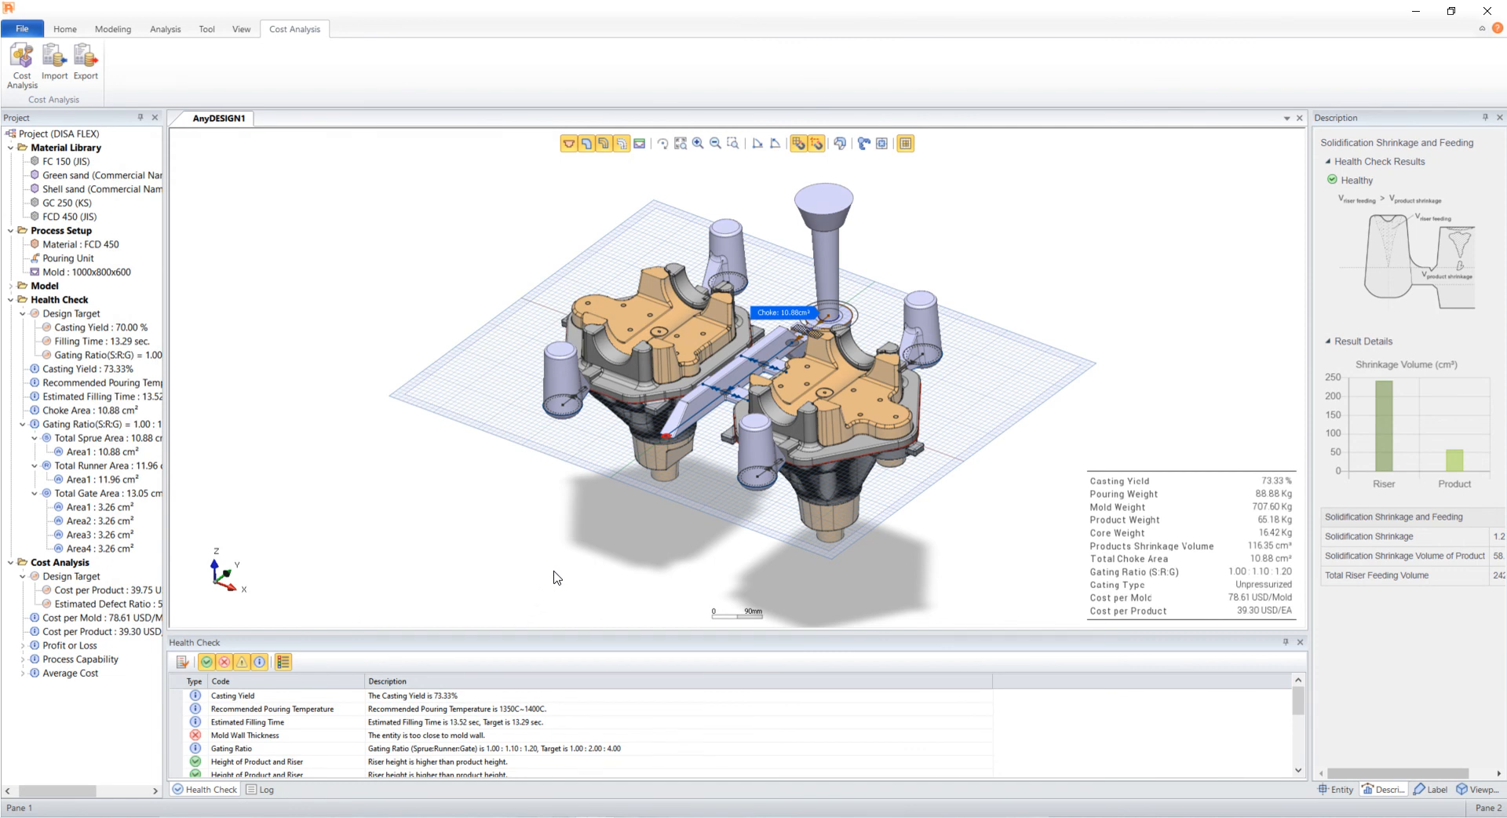